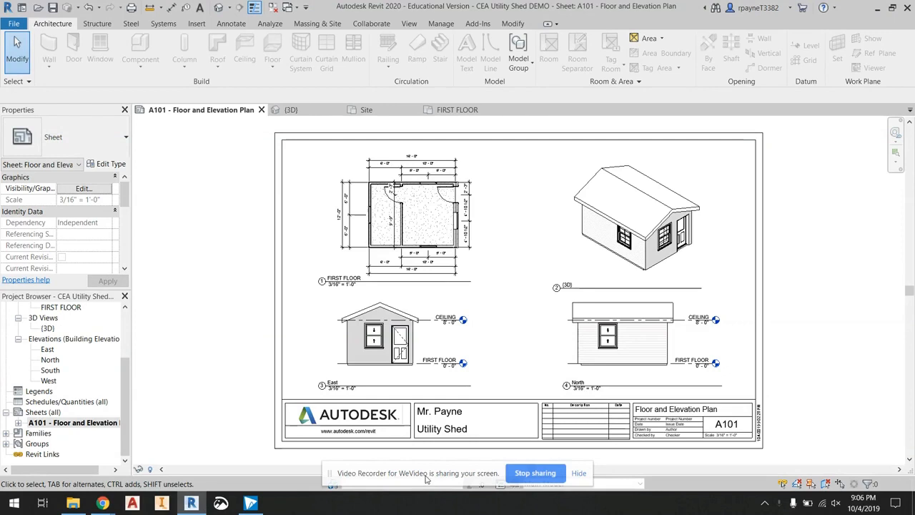
pyautogui.moveTo(425, 478); pyautogui.dragTo(725, 481)
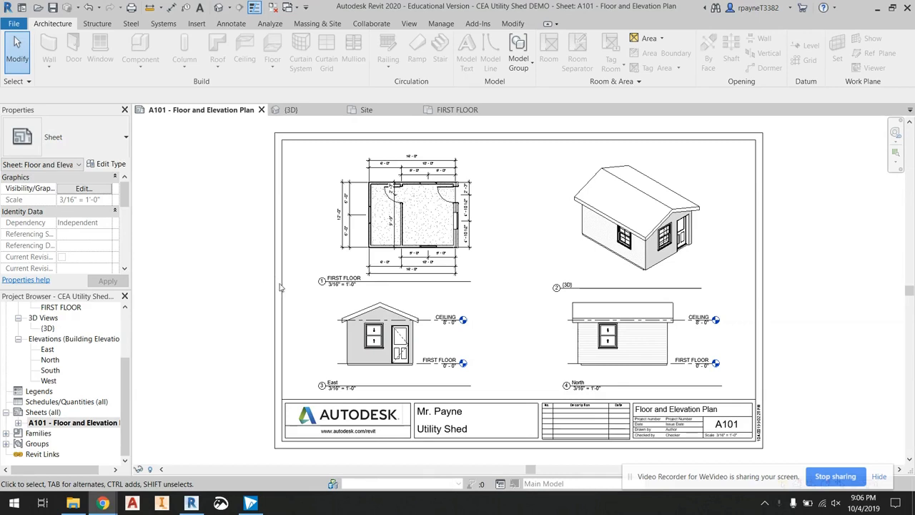
pyautogui.scroll(5, 402, 205)
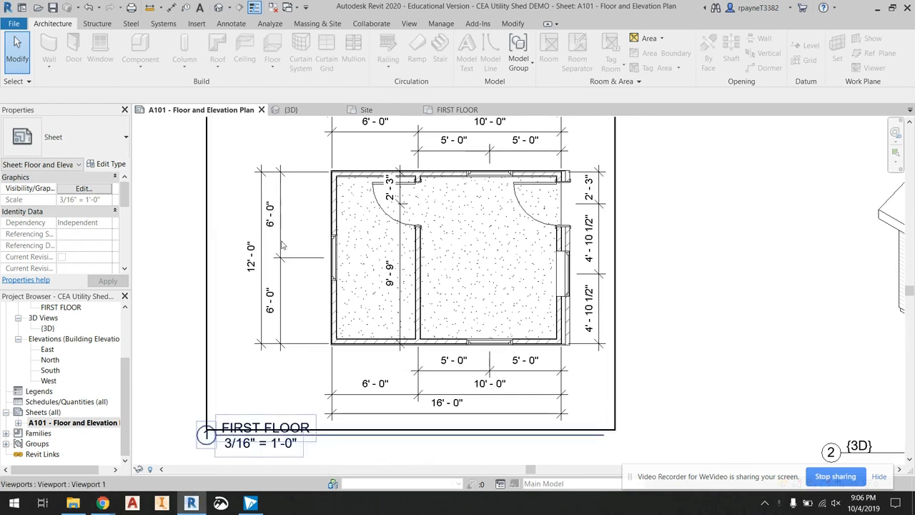
pyautogui.scroll(-3, 223, 262)
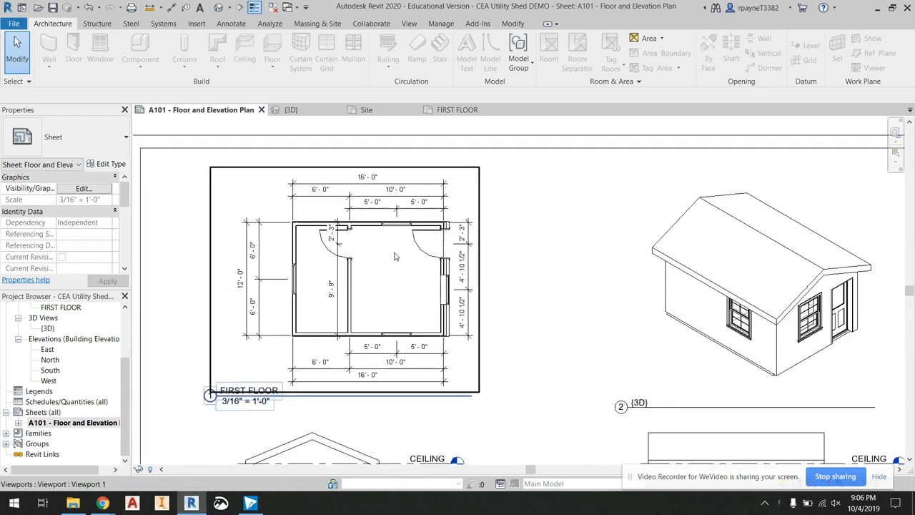
pyautogui.scroll(-2, 396, 256)
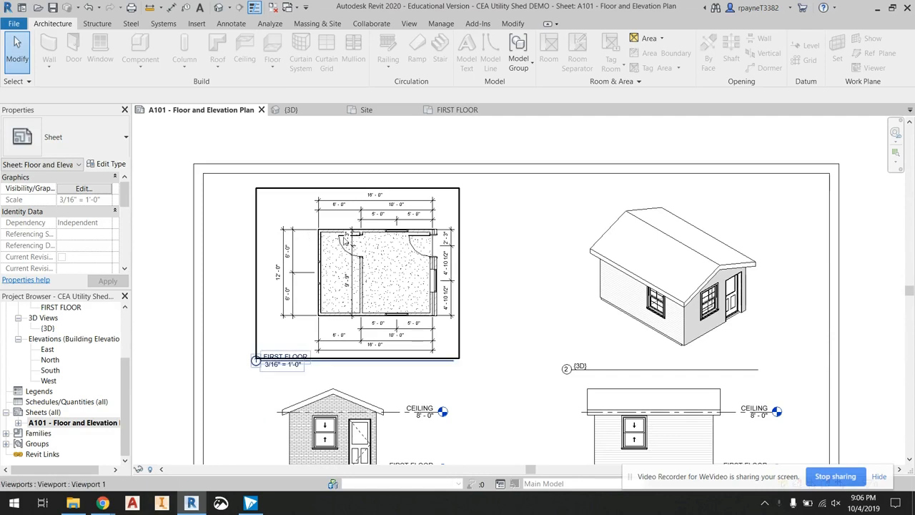
pyautogui.scroll(5, 332, 231)
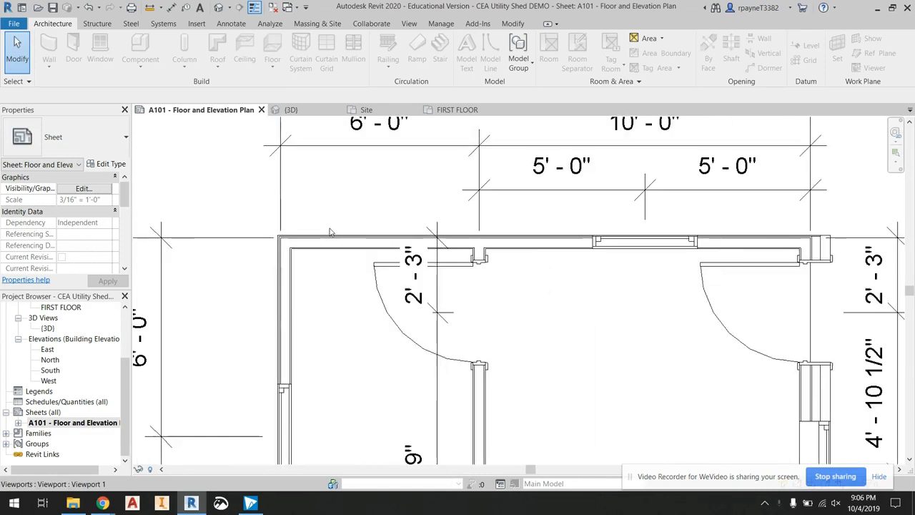
pyautogui.scroll(-5, 333, 210)
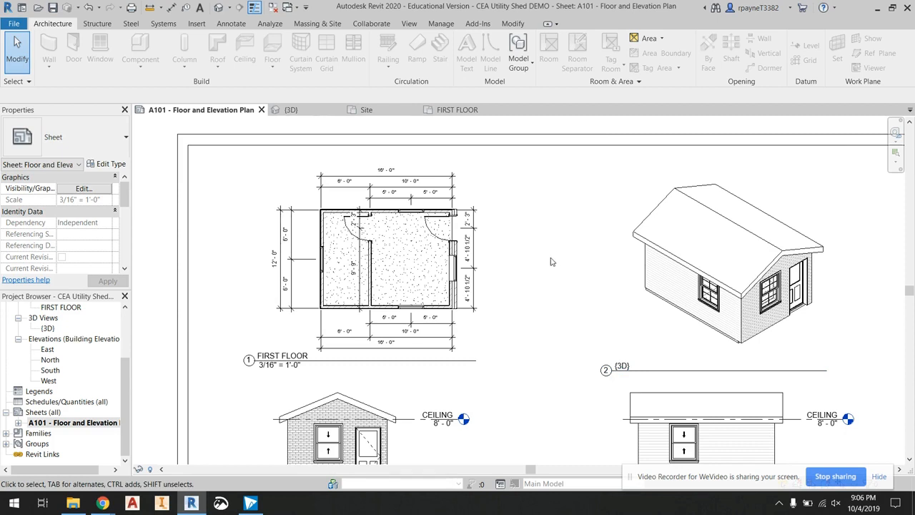
# - Open the FIRST FLOOR floor plan view of the shed
pyautogui.scroll(3, 72, 379)
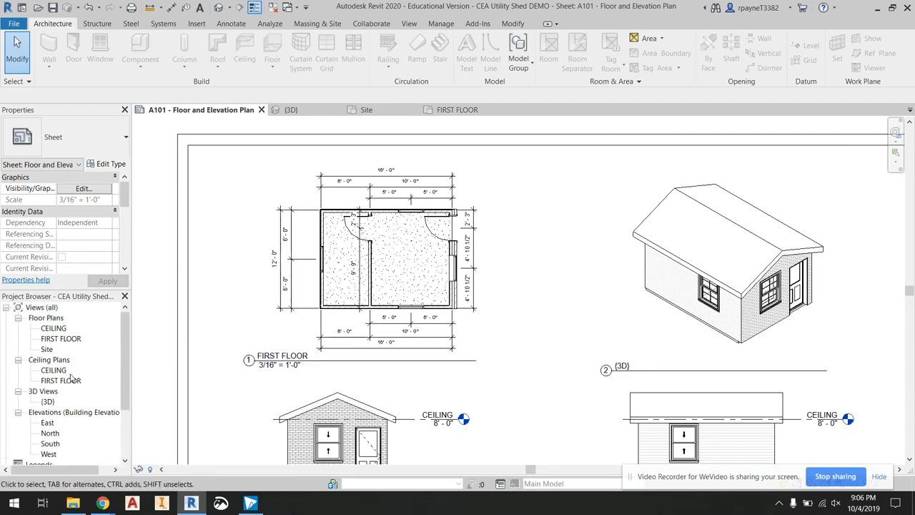
pyautogui.doubleClick(61, 339)
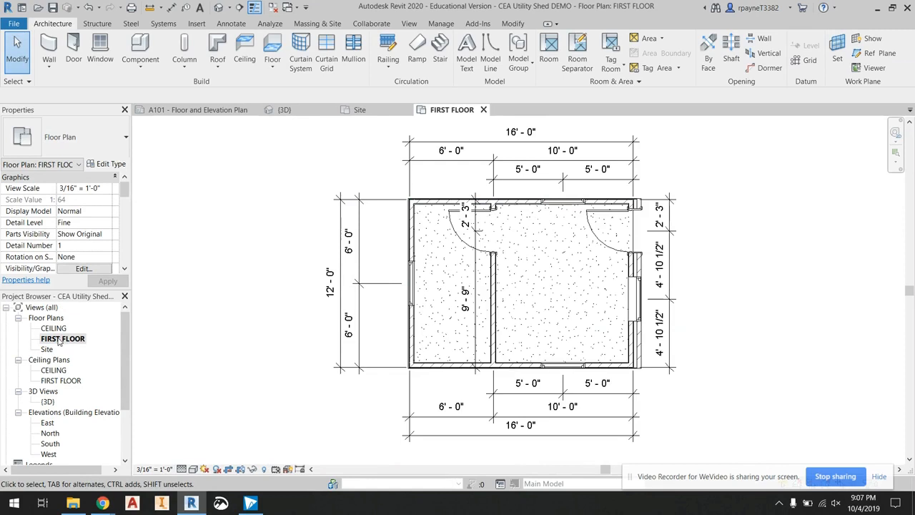
pyautogui.scroll(3, 368, 234)
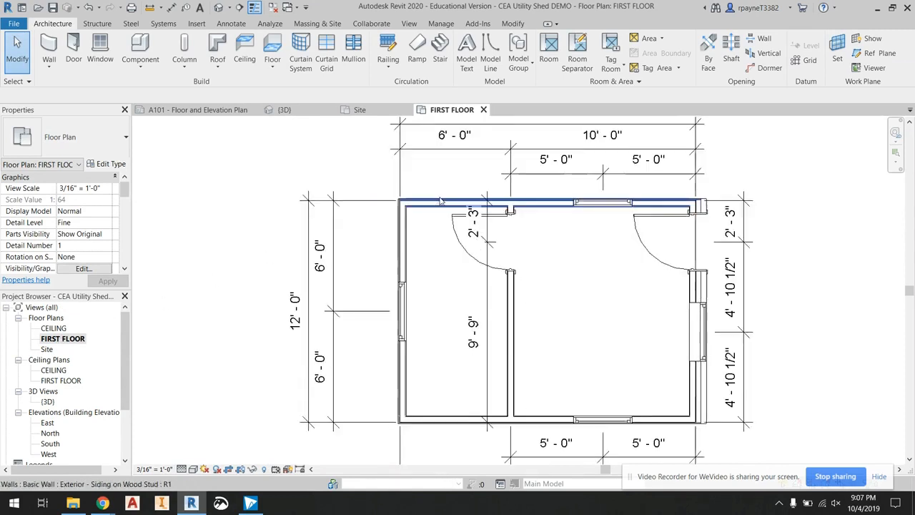
pyautogui.scroll(-3, 369, 234)
pyautogui.scroll(2, 414, 225)
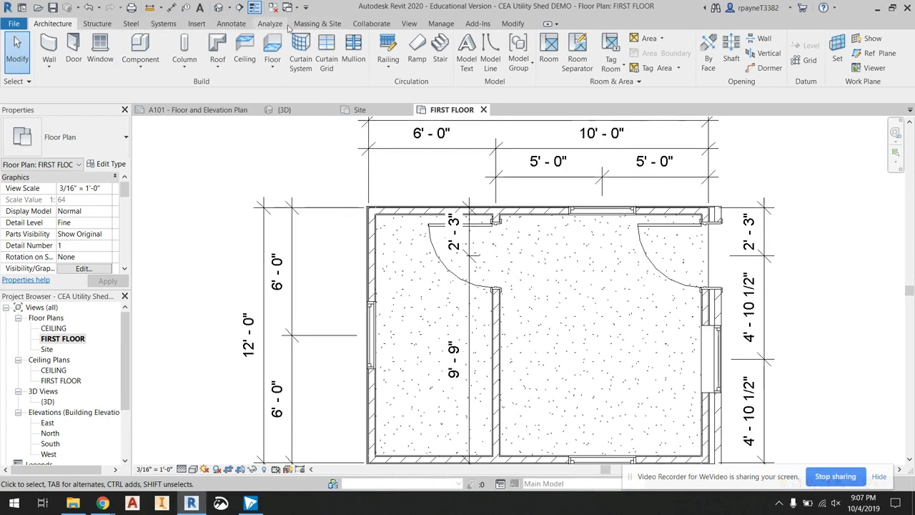
# - Draw a short vertical building section across the south exterior wall of the 6'-0" wide room, looking east toward the interior partition
pyautogui.click(406, 23)
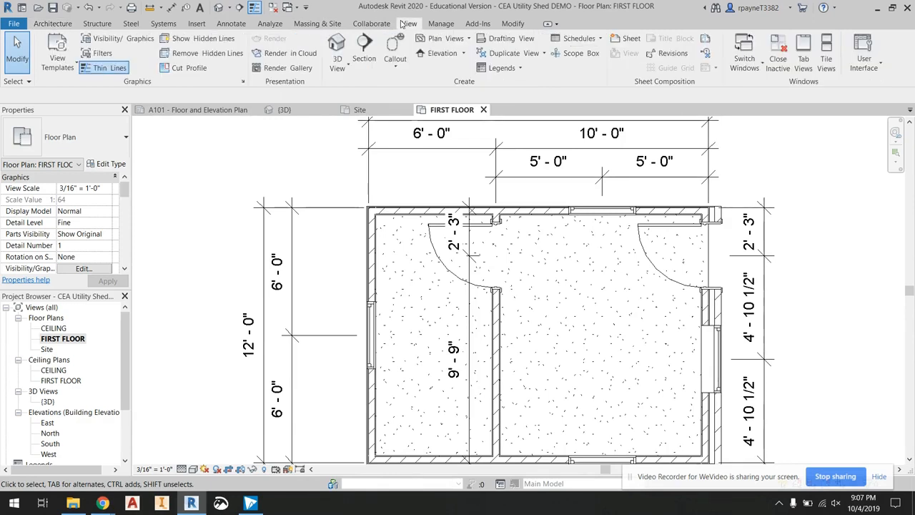
pyautogui.click(365, 47)
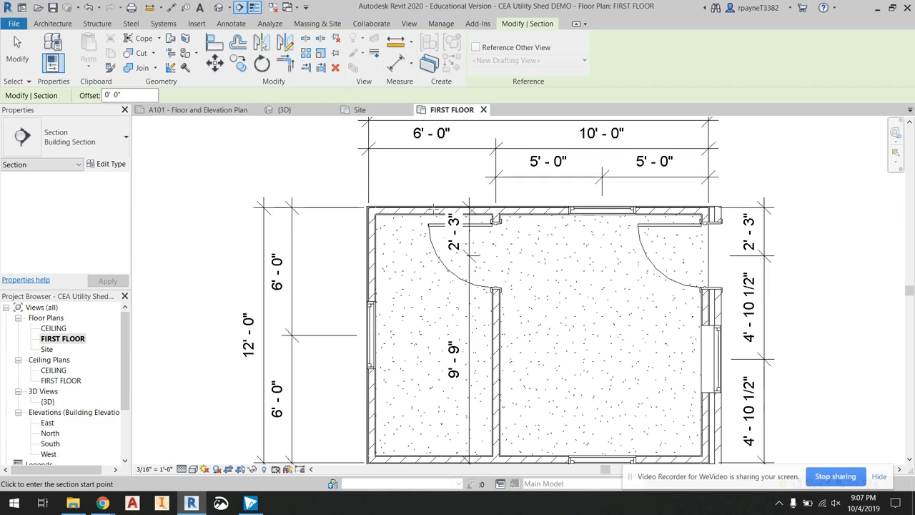
pyautogui.scroll(-3, 454, 201)
pyautogui.scroll(2, 431, 341)
pyautogui.moveTo(445, 376); pyautogui.dragTo(434, 327, button='middle')
pyautogui.scroll(-1, 428, 320)
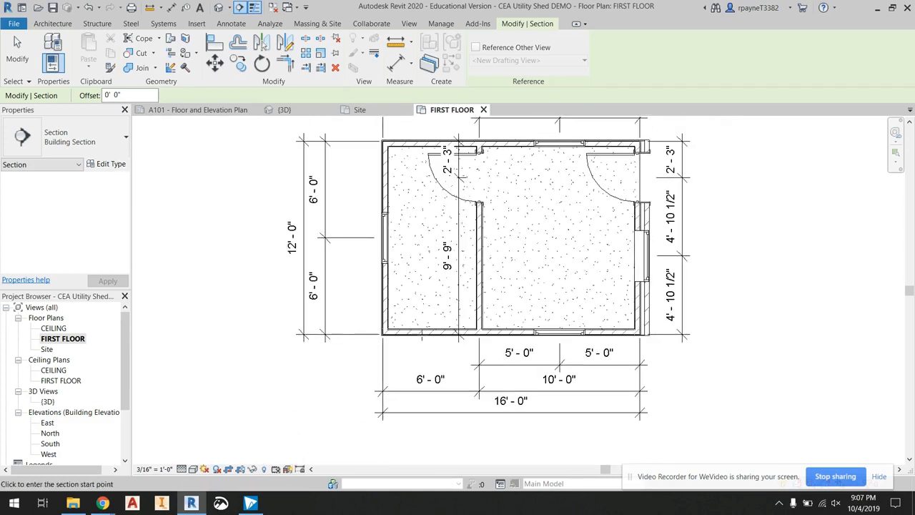
pyautogui.scroll(2, 425, 318)
pyautogui.click(425, 311)
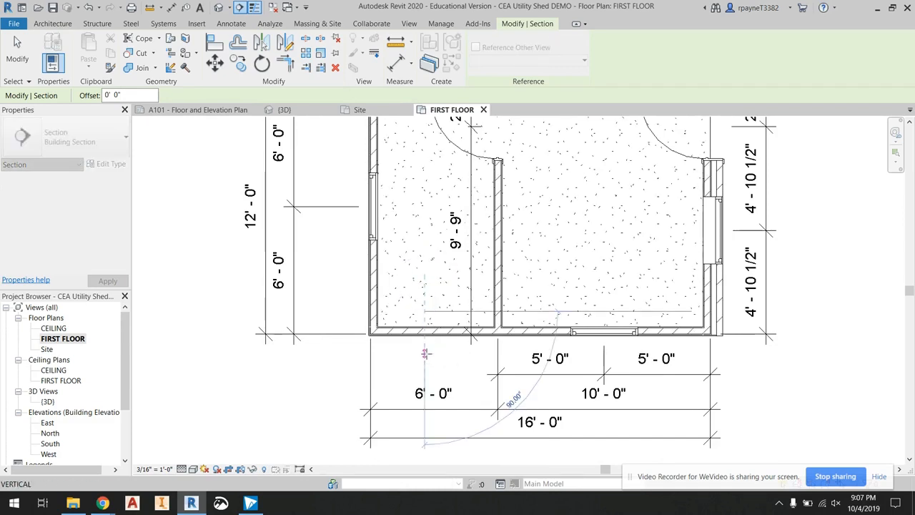
pyautogui.click(425, 354)
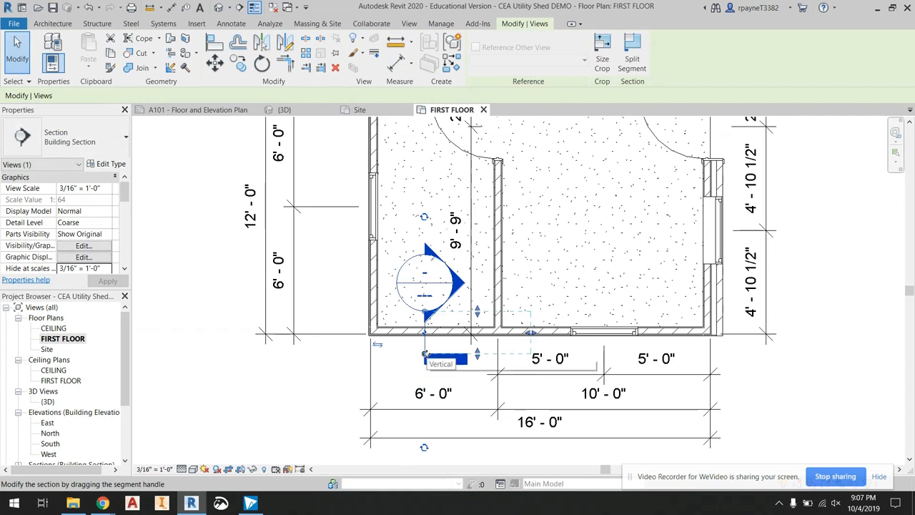
# - Expand the building sections in the project and open the Section 1 view
pyautogui.scroll(2, 426, 355)
pyautogui.scroll(1, 427, 358)
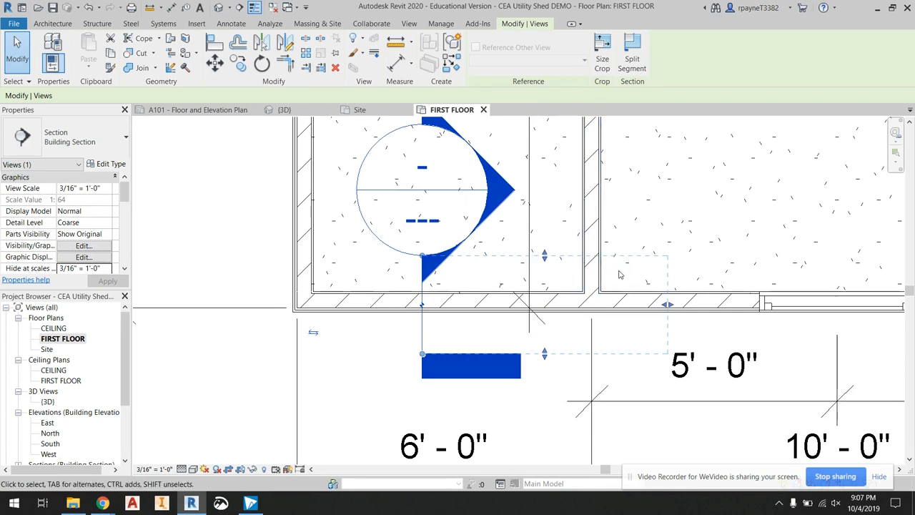
pyautogui.scroll(-1, 83, 378)
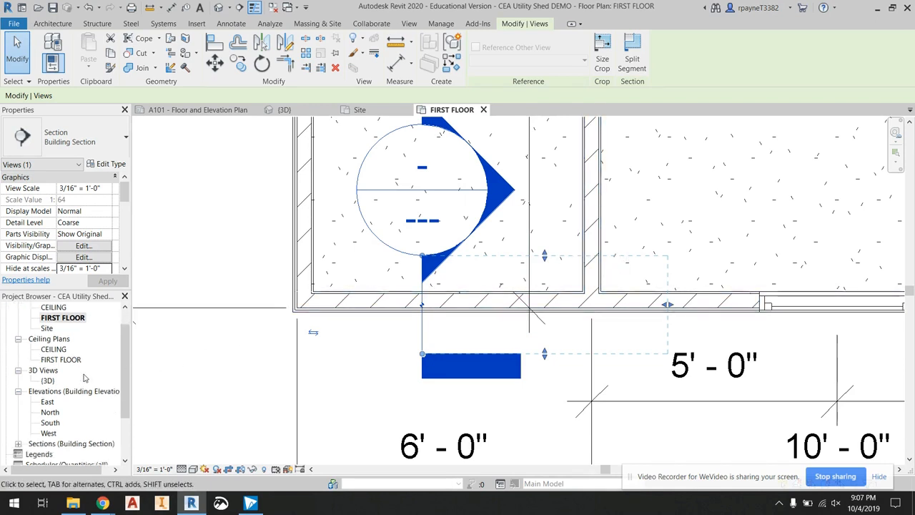
pyautogui.scroll(-3, 83, 378)
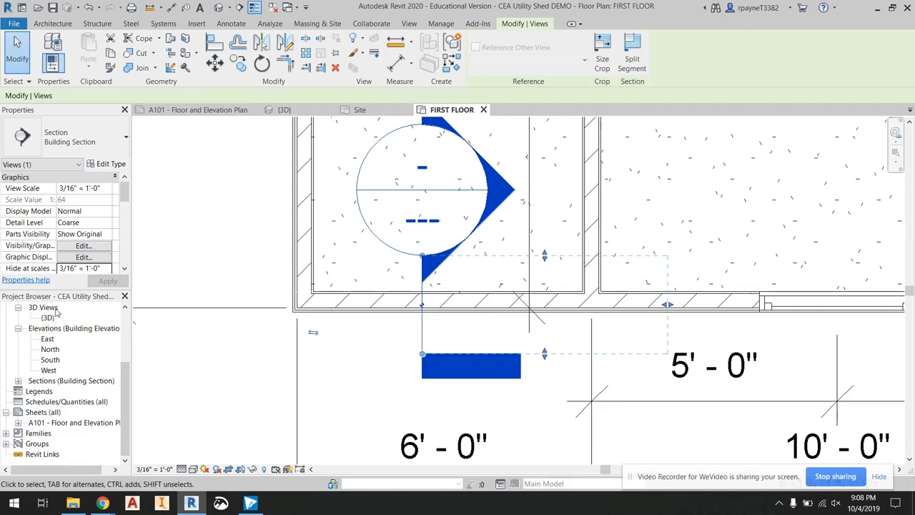
pyautogui.click(18, 381)
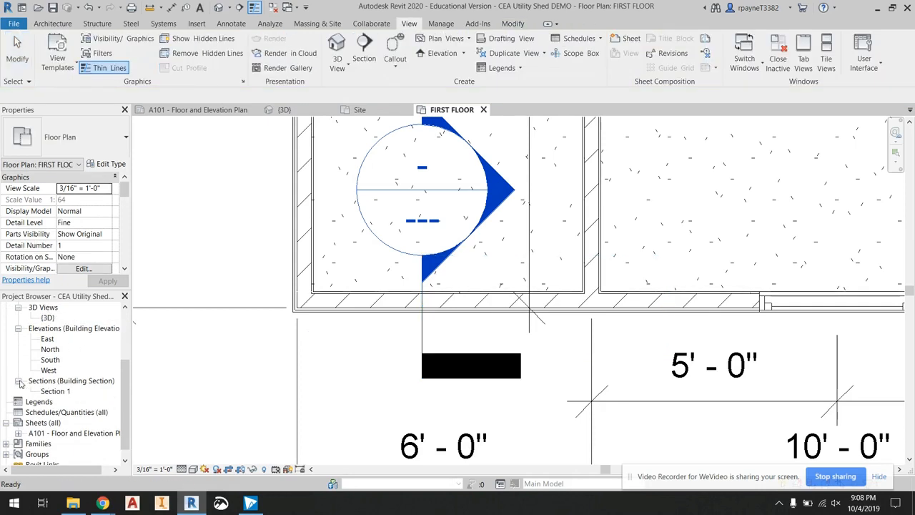
pyautogui.doubleClick(55, 391)
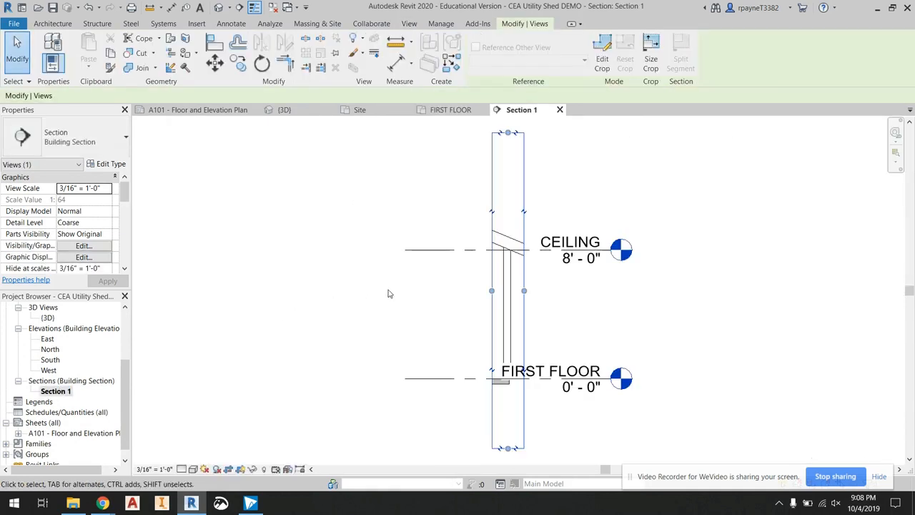
# - Widen the Section 1 crop region on both sides so it takes in the roof overhang and more of the floor slab
pyautogui.scroll(3, 500, 386)
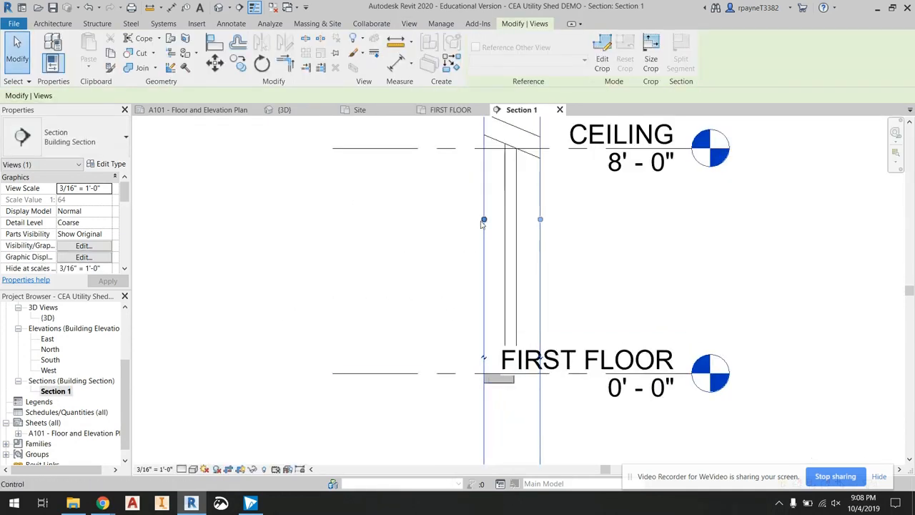
pyautogui.moveTo(483, 220); pyautogui.dragTo(463, 220)
pyautogui.moveTo(540, 219); pyautogui.dragTo(580, 220)
pyautogui.scroll(2, 539, 288)
pyautogui.scroll(-2, 539, 288)
pyautogui.scroll(-2, 538, 288)
pyautogui.scroll(1, 535, 288)
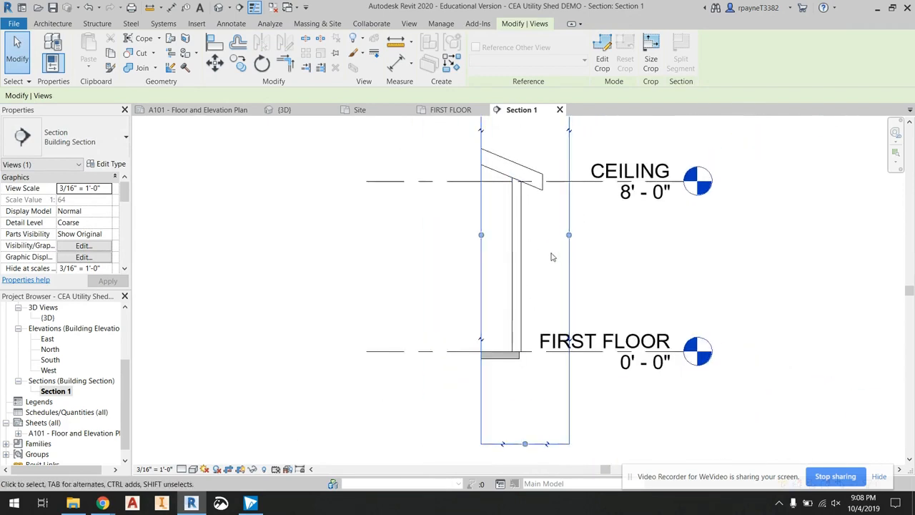
pyautogui.scroll(1, 544, 225)
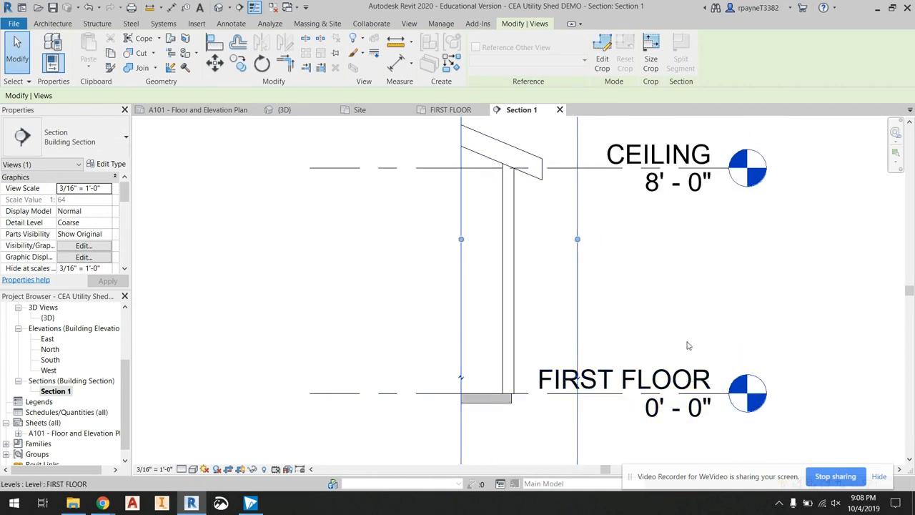
# - Delete the Section 1 view from the project and return to the FIRST FLOOR plan
pyautogui.rightClick(52, 394)
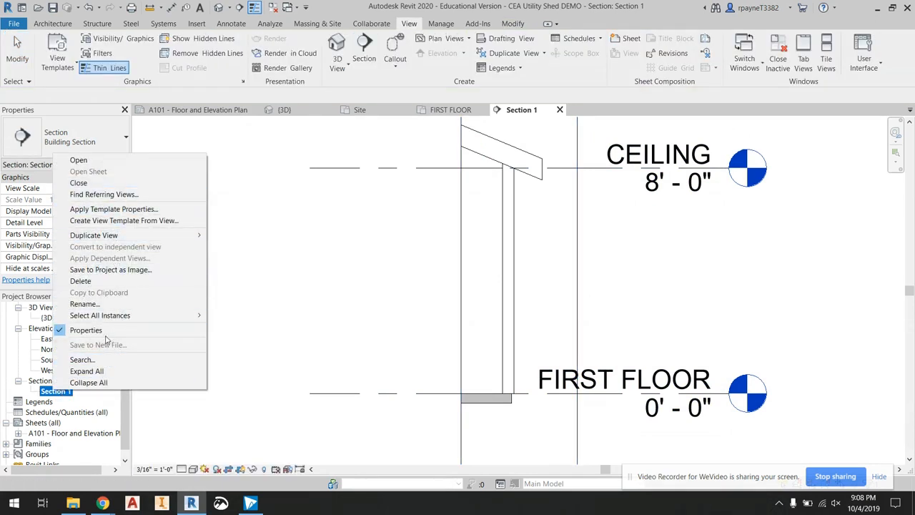
pyautogui.click(106, 282)
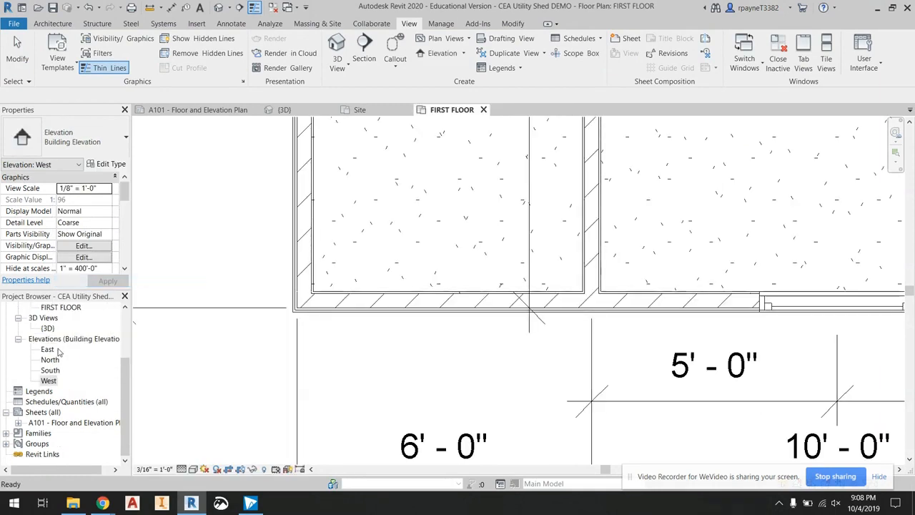
pyautogui.doubleClick(60, 338)
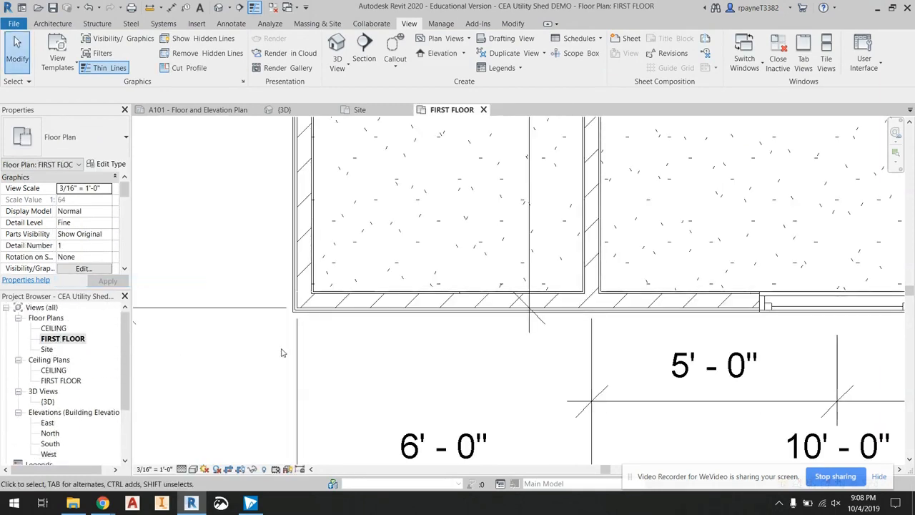
# - Draw a building section from outside the south wall up into the 6'-0" wide room, looking toward the west wall
pyautogui.scroll(-5, 281, 352)
pyautogui.click(364, 50)
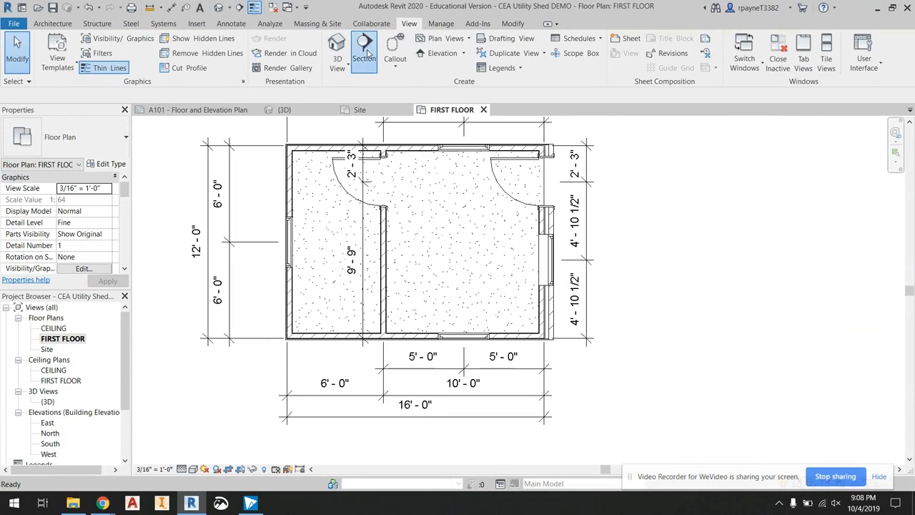
pyautogui.click(328, 363)
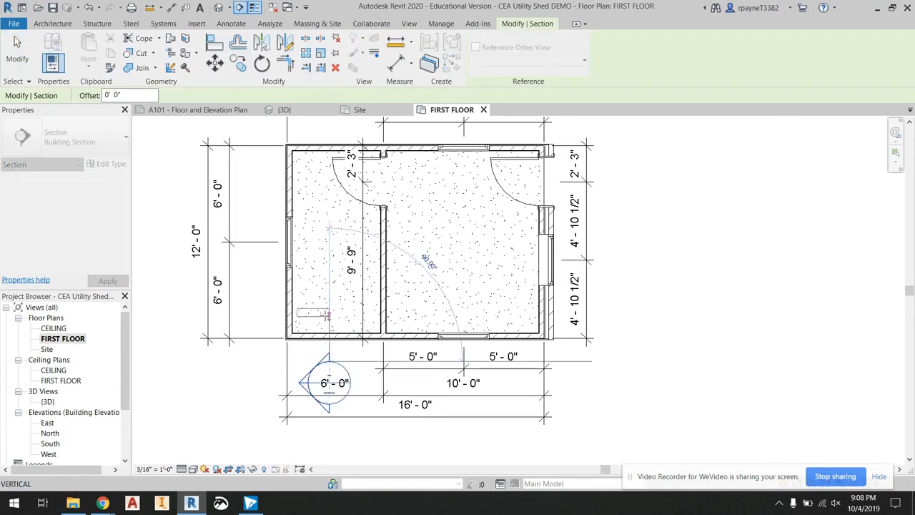
pyautogui.click(328, 322)
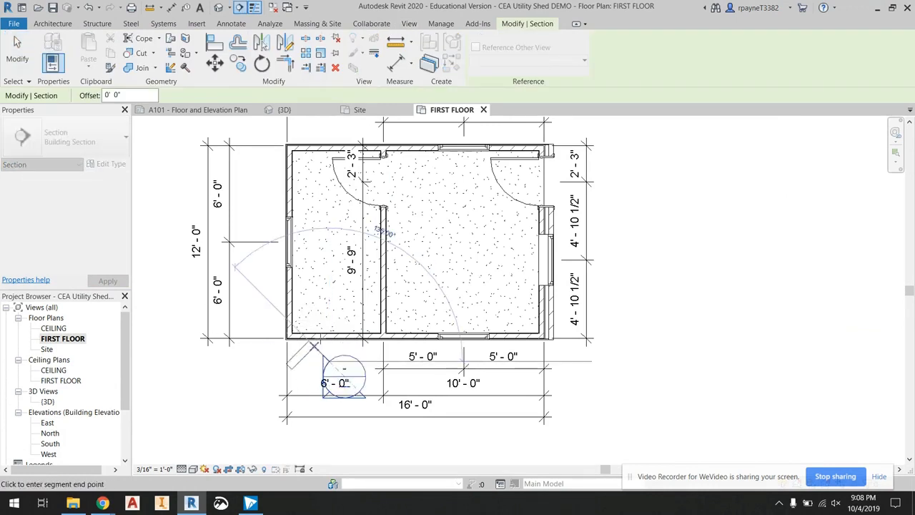
pyautogui.press('Escape')
pyautogui.click(329, 323)
pyautogui.scroll(3, 313, 378)
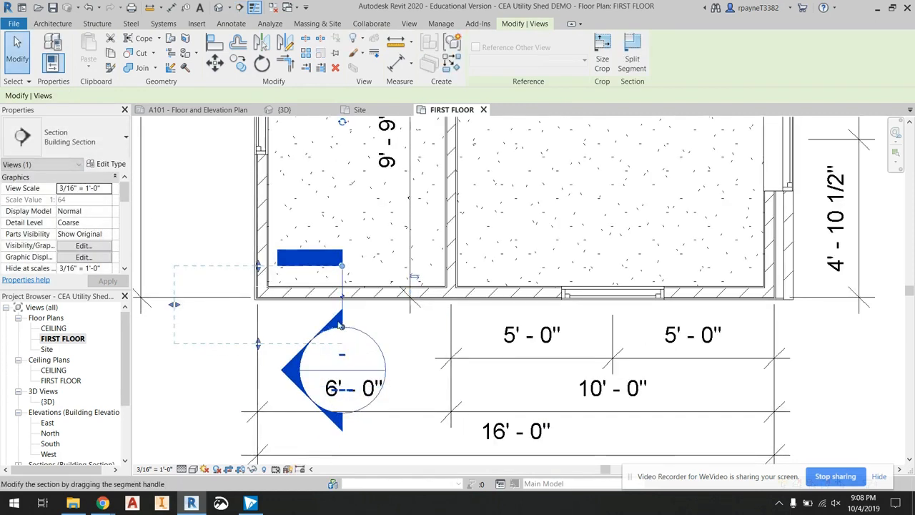
pyautogui.scroll(-2, 339, 286)
pyautogui.scroll(2, 339, 286)
pyautogui.scroll(-4, 329, 318)
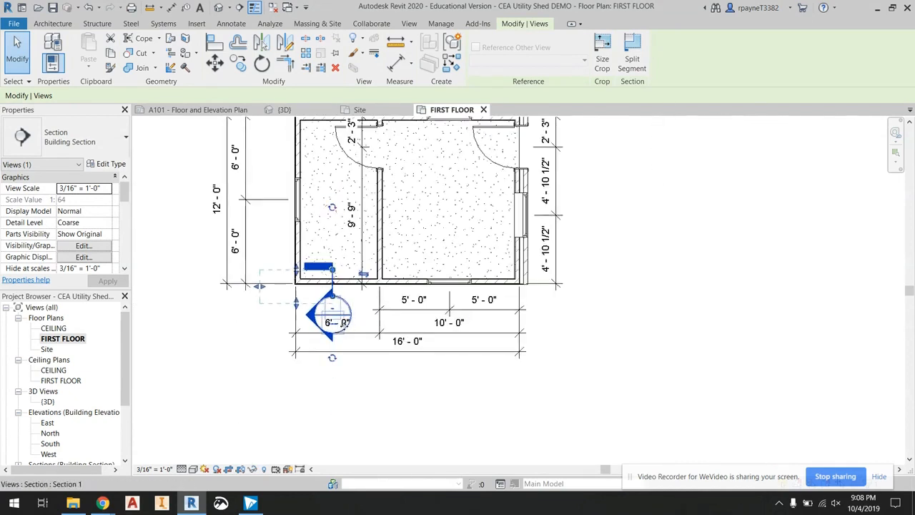
# - Move the overall 16'-0" dimension and the 6'-0"/10'-0" dimension string farther below the plan, clear of the section marker
pyautogui.click(353, 355)
pyautogui.press('Escape')
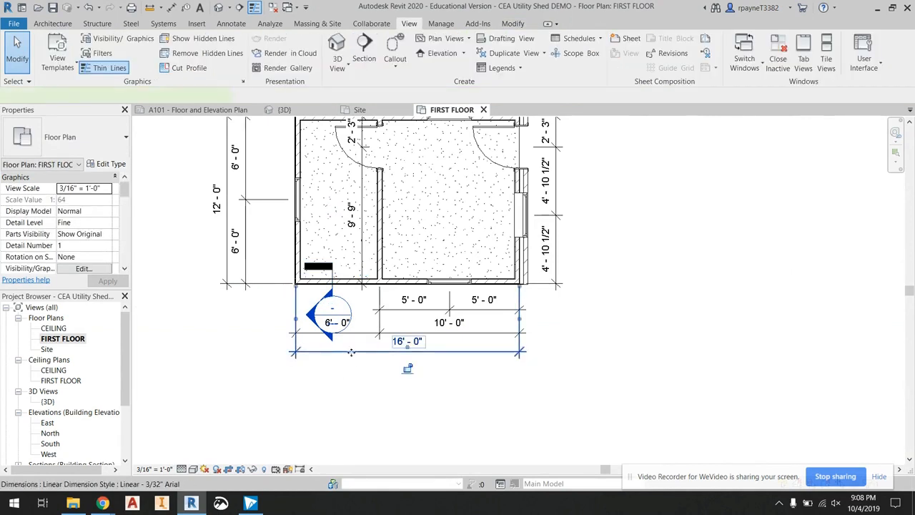
pyautogui.moveTo(352, 356); pyautogui.dragTo(352, 375)
pyautogui.click(361, 339)
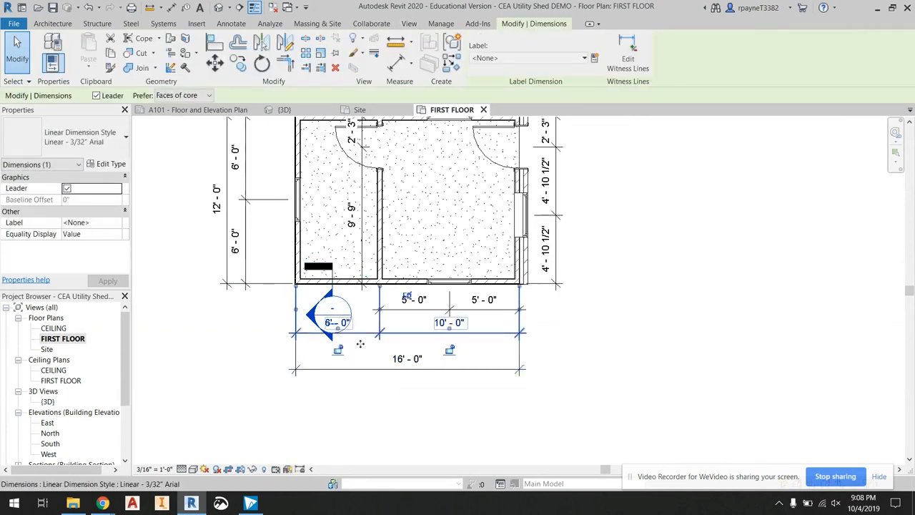
pyautogui.moveTo(360, 342); pyautogui.dragTo(354, 359)
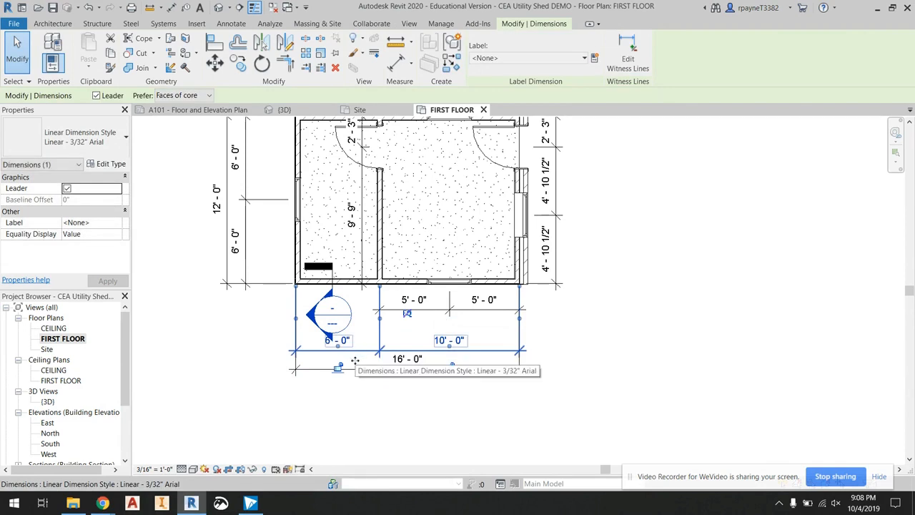
pyautogui.click(356, 371)
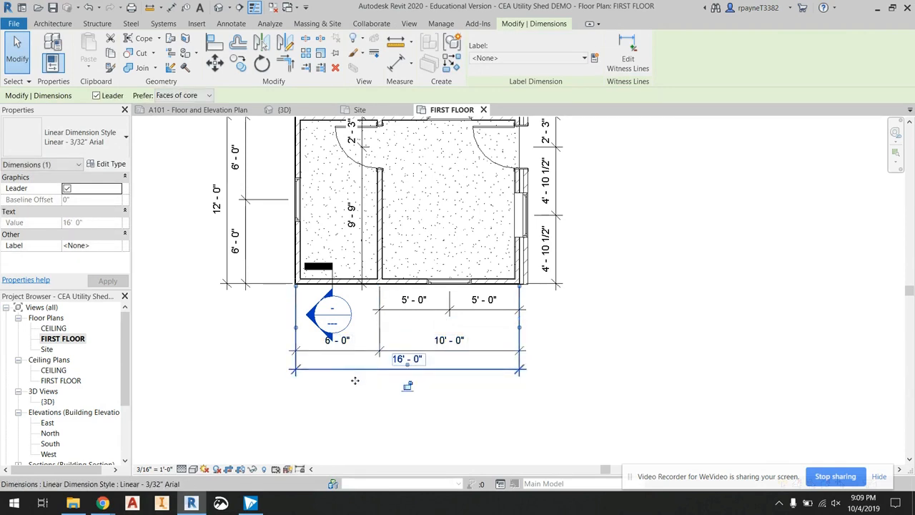
pyautogui.scroll(3, 355, 383)
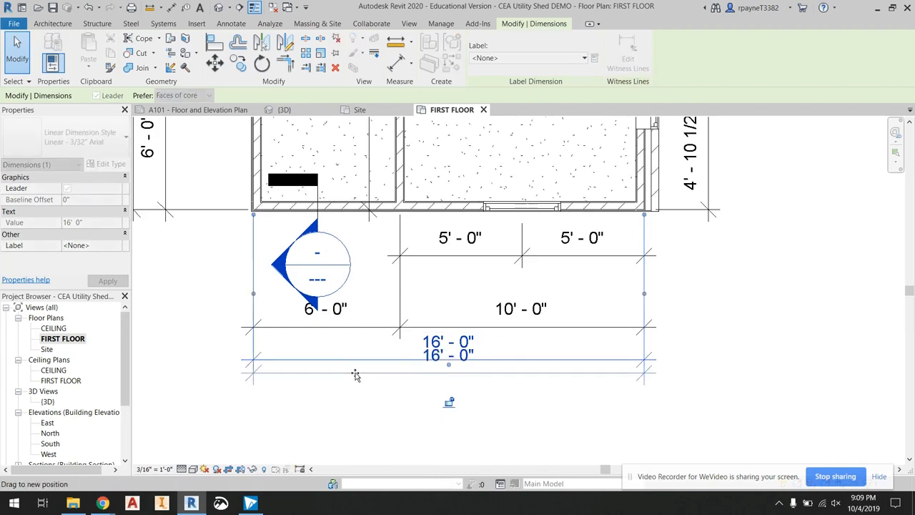
pyautogui.scroll(-4, 353, 372)
pyautogui.scroll(4, 353, 373)
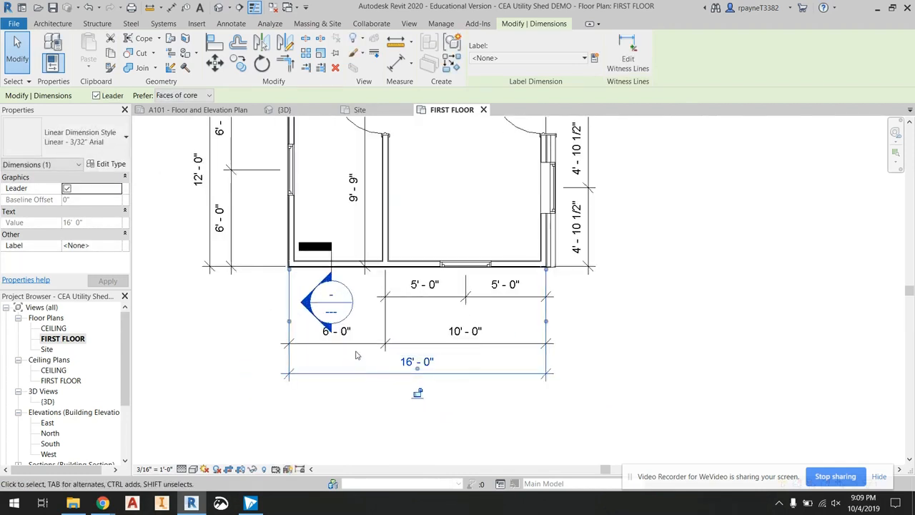
pyautogui.click(356, 347)
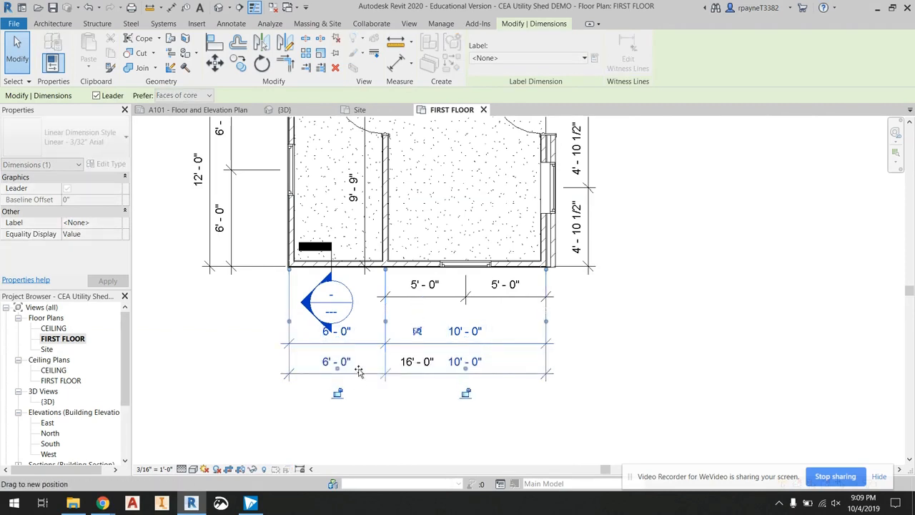
pyautogui.click(231, 345)
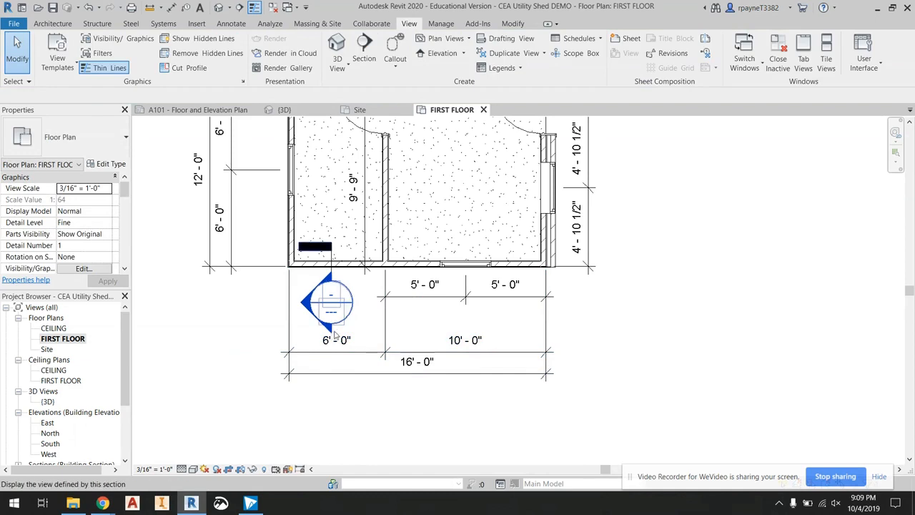
# - Open sheet A101 and move the FIRST FLOOR view title down below the plan's overall 16'-0" dimension
pyautogui.scroll(2, 321, 270)
pyautogui.scroll(-2, 322, 270)
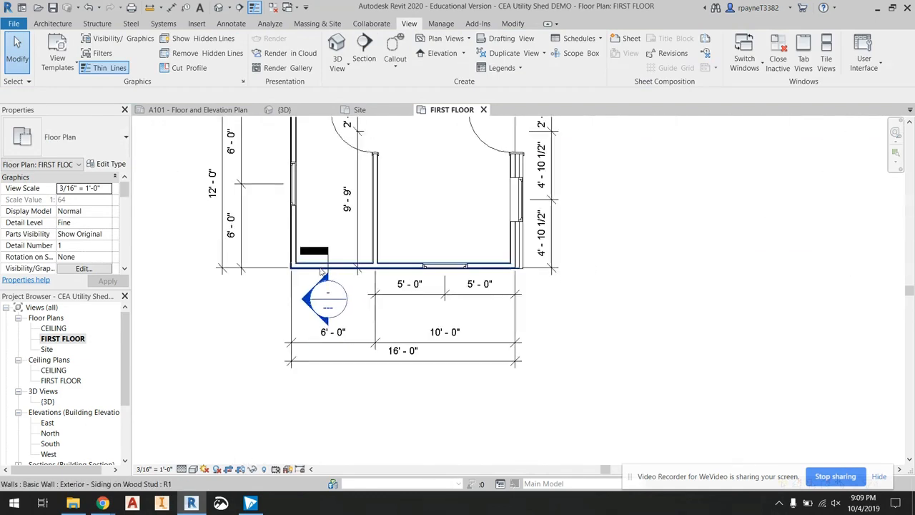
pyautogui.scroll(-4, 86, 394)
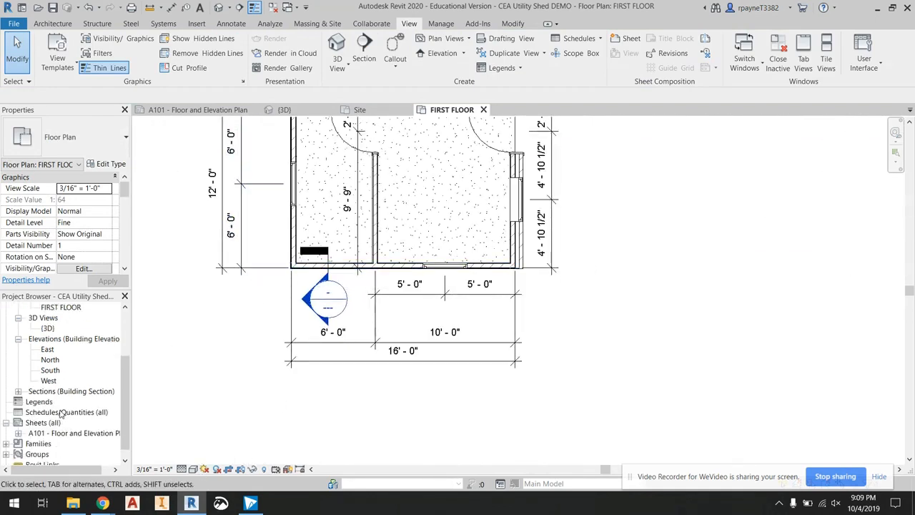
pyautogui.doubleClick(75, 422)
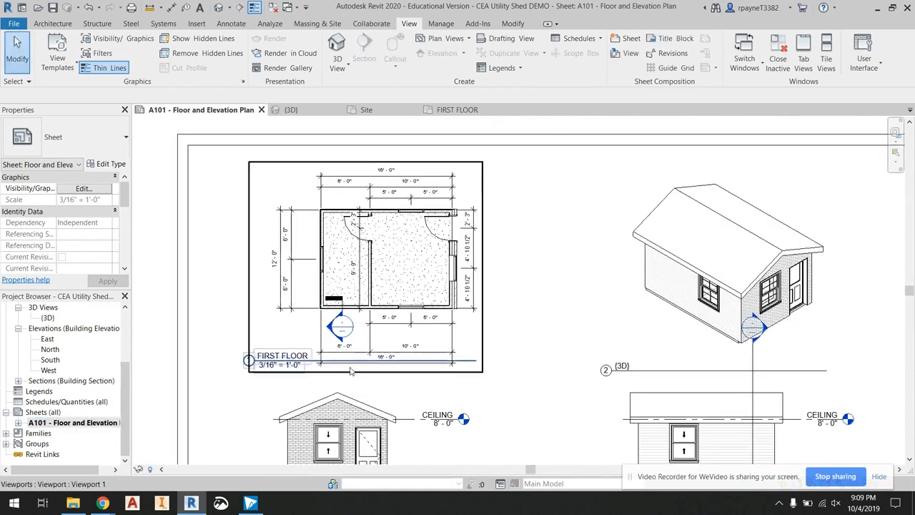
pyautogui.scroll(2, 371, 371)
pyautogui.scroll(-2, 377, 374)
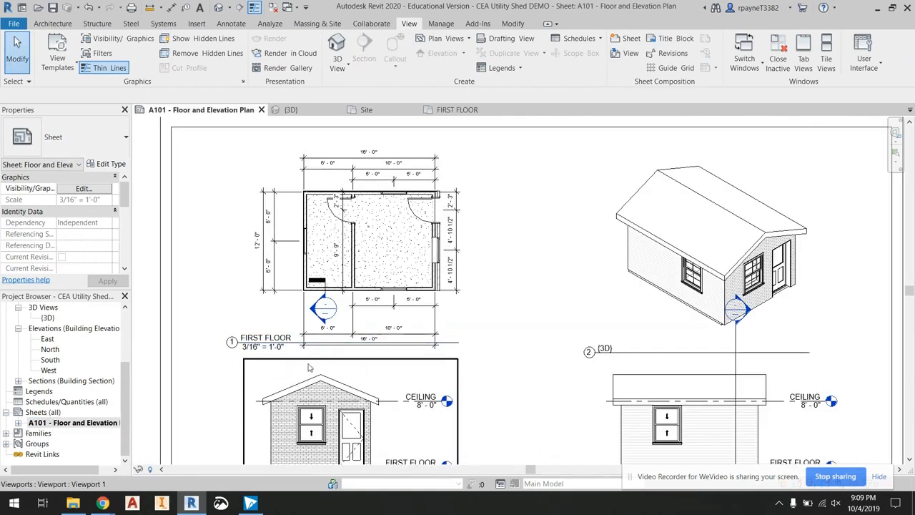
pyautogui.scroll(3, 305, 339)
pyautogui.click(305, 339)
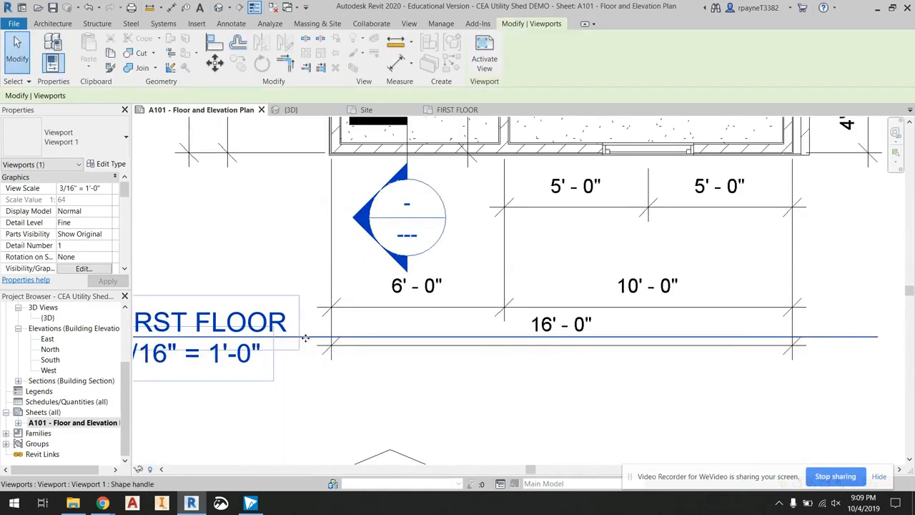
pyautogui.moveTo(306, 358); pyautogui.dragTo(306, 378)
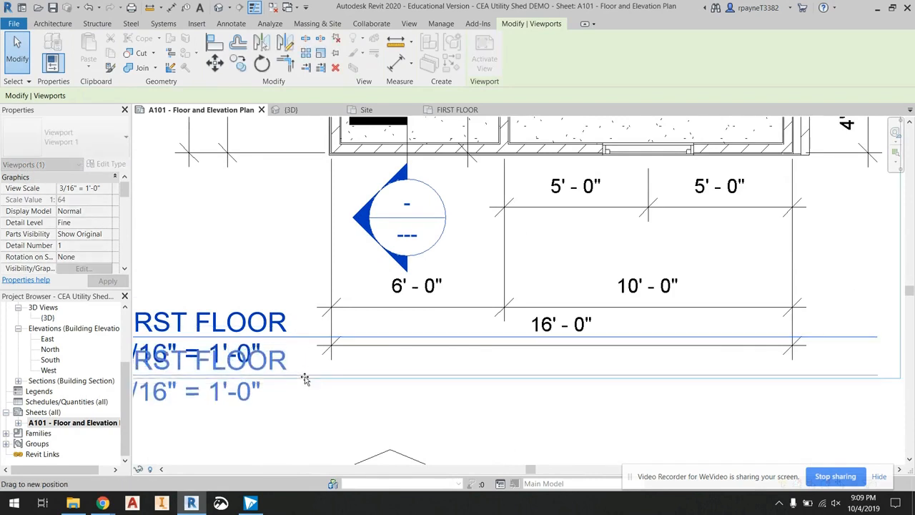
pyautogui.scroll(-3, 274, 327)
pyautogui.scroll(-2, 274, 327)
pyautogui.click(186, 336)
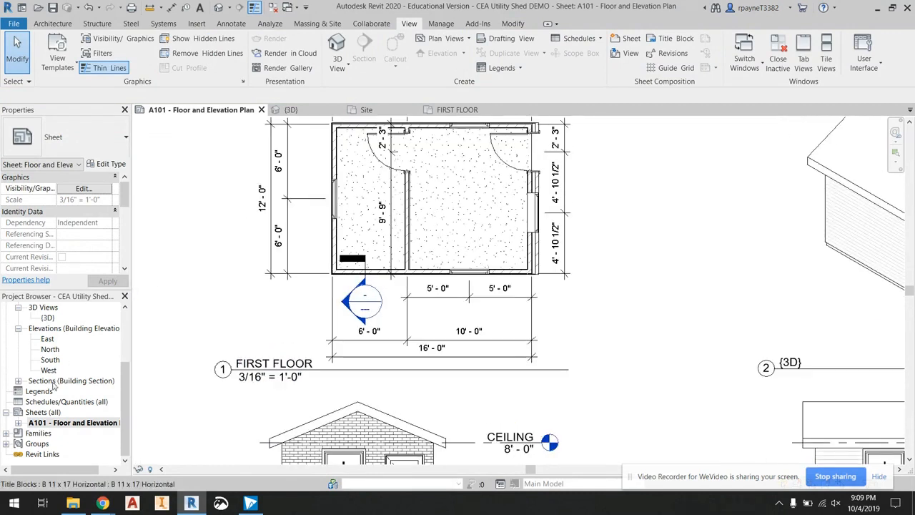
# - Return to the FIRST FLOOR plan, select the section marker to check its extents, and open the Section 1 view
pyautogui.scroll(5, 64, 358)
pyautogui.click(64, 339)
pyautogui.doubleClick(61, 338)
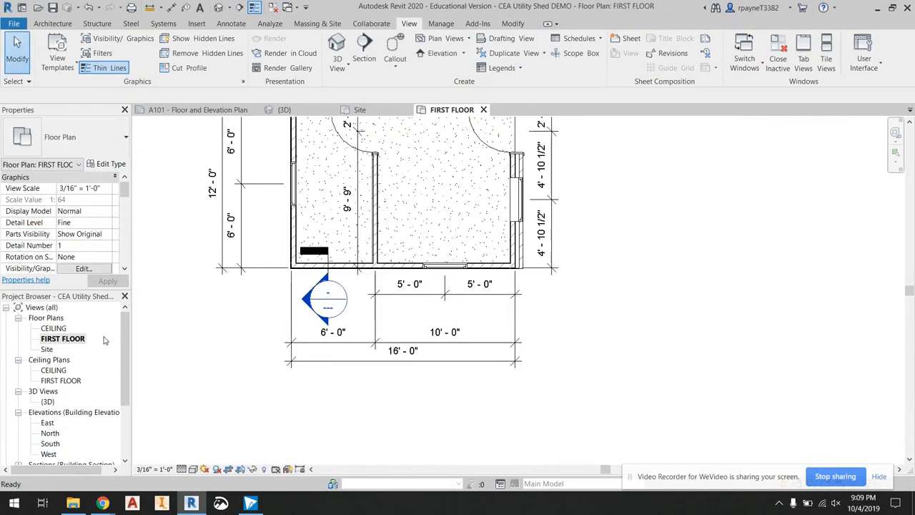
pyautogui.scroll(4, 333, 289)
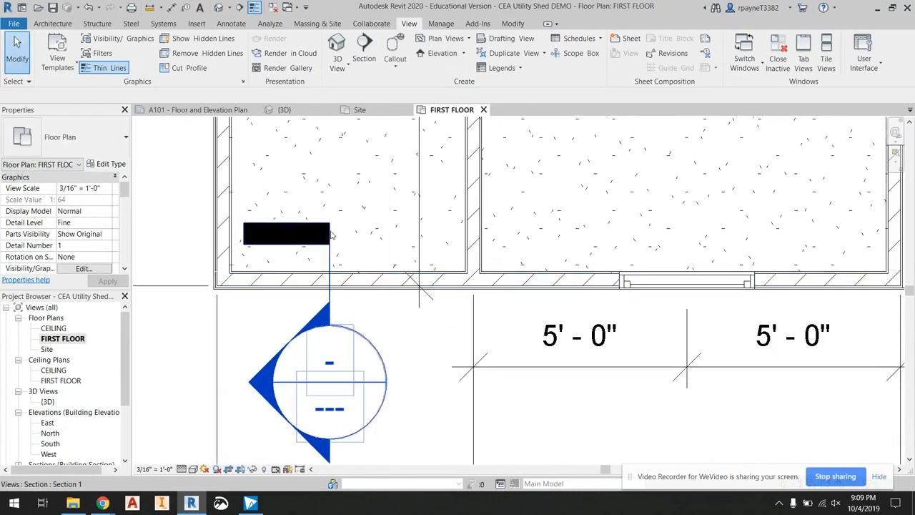
pyautogui.click(331, 252)
pyautogui.scroll(-3, 334, 255)
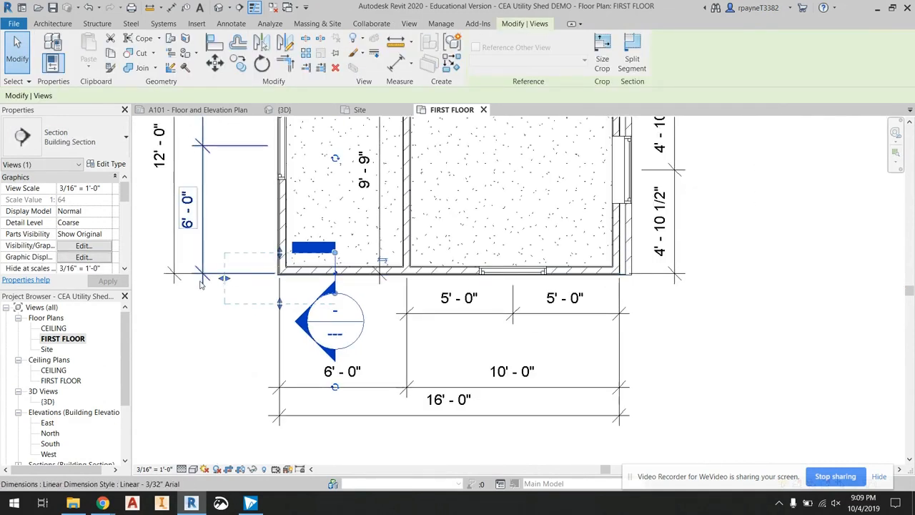
pyautogui.scroll(-3, 82, 386)
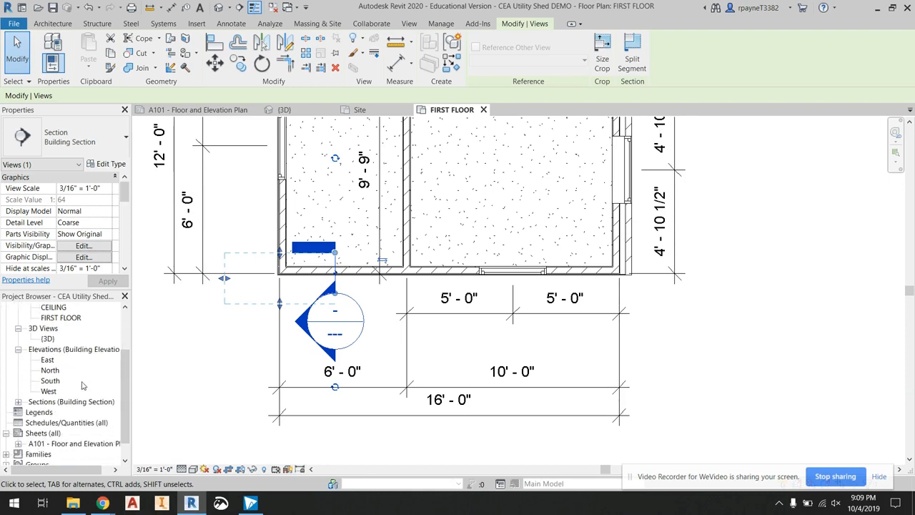
pyautogui.click(18, 402)
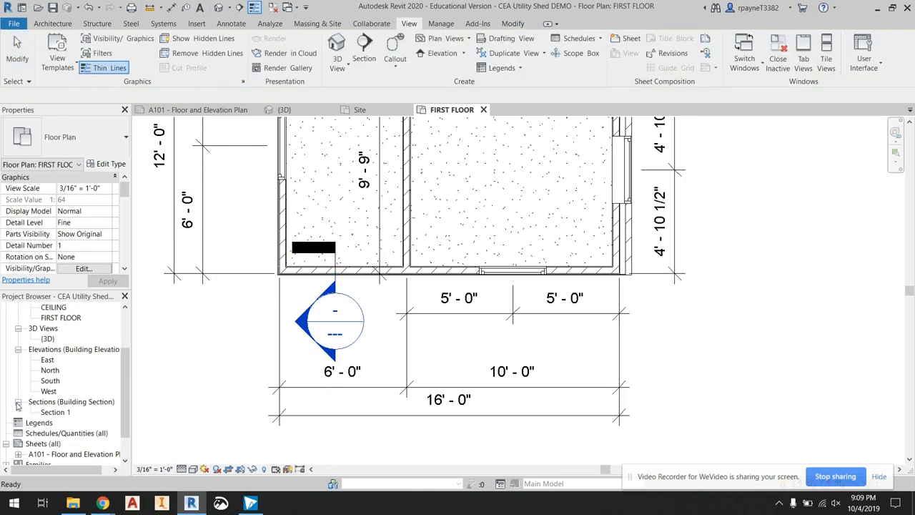
pyautogui.doubleClick(44, 412)
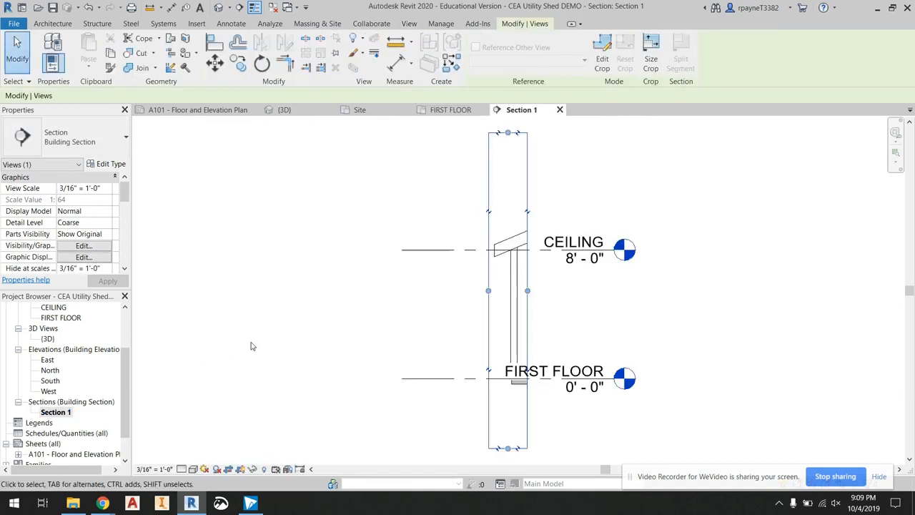
# - Widen the Section 1 crop region on both sides and tighten it just above the roof and below the floor slab
pyautogui.moveTo(526, 243); pyautogui.dragTo(571, 243)
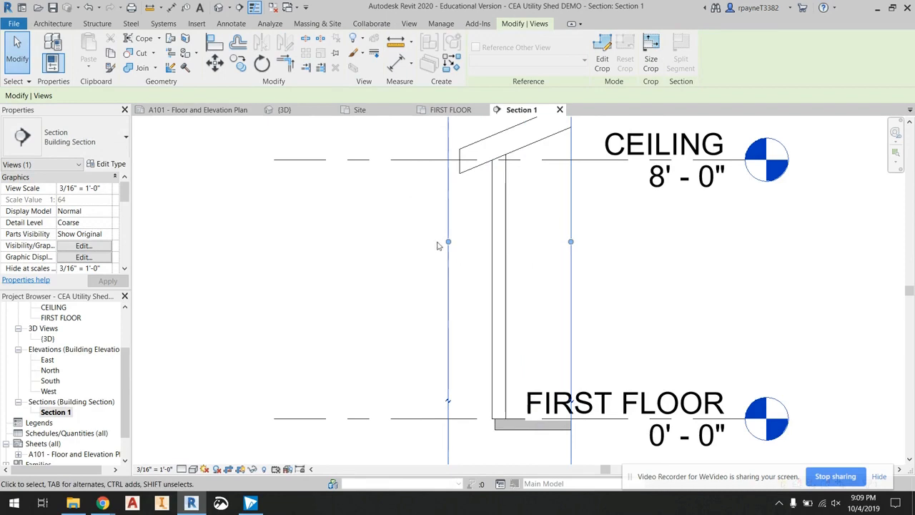
pyautogui.moveTo(449, 243); pyautogui.dragTo(435, 242)
pyautogui.scroll(-3, 435, 242)
pyautogui.moveTo(471, 423); pyautogui.dragTo(472, 355)
pyautogui.scroll(-2, 472, 354)
pyautogui.moveTo(469, 165); pyautogui.dragTo(470, 221)
pyautogui.scroll(1, 367, 303)
pyautogui.click(364, 306)
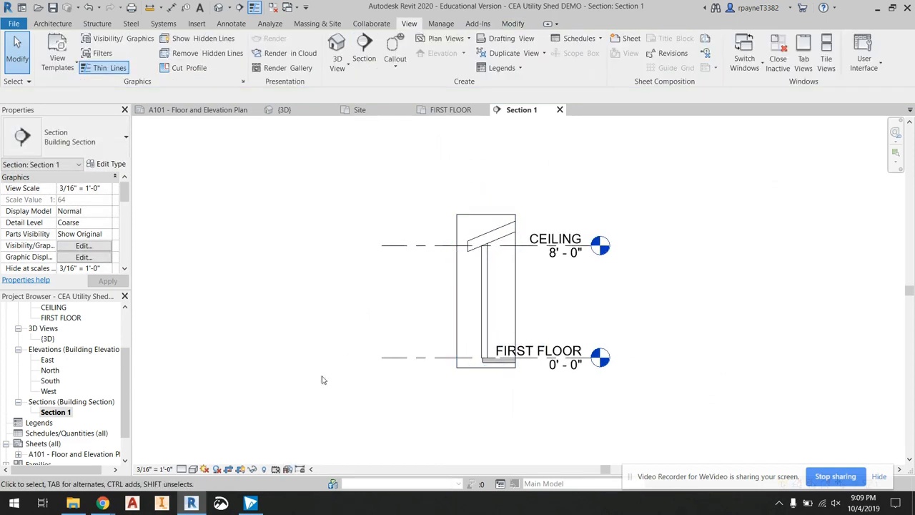
# - Hide the crop region in the Section 1 view and set its detail level to Fine
pyautogui.click(240, 470)
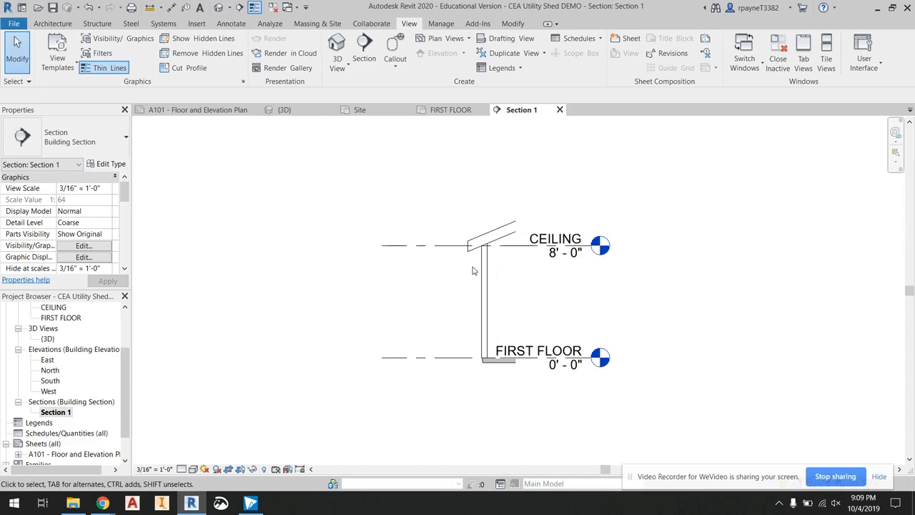
pyautogui.click(182, 469)
pyautogui.click(202, 456)
# - Examine the wall layers and the joint between wall and slab at the FIRST FLOOR level in Section 1
pyautogui.scroll(4, 476, 363)
pyautogui.scroll(2, 522, 338)
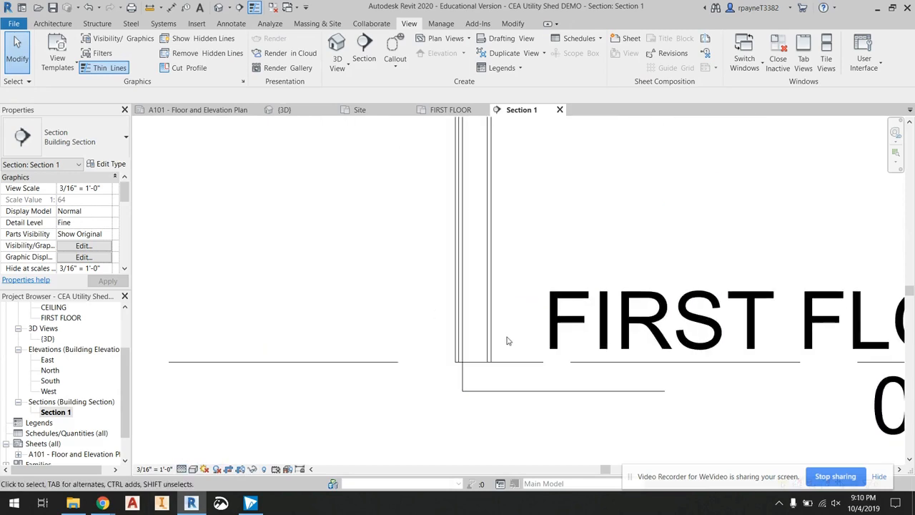
pyautogui.scroll(-5, 353, 427)
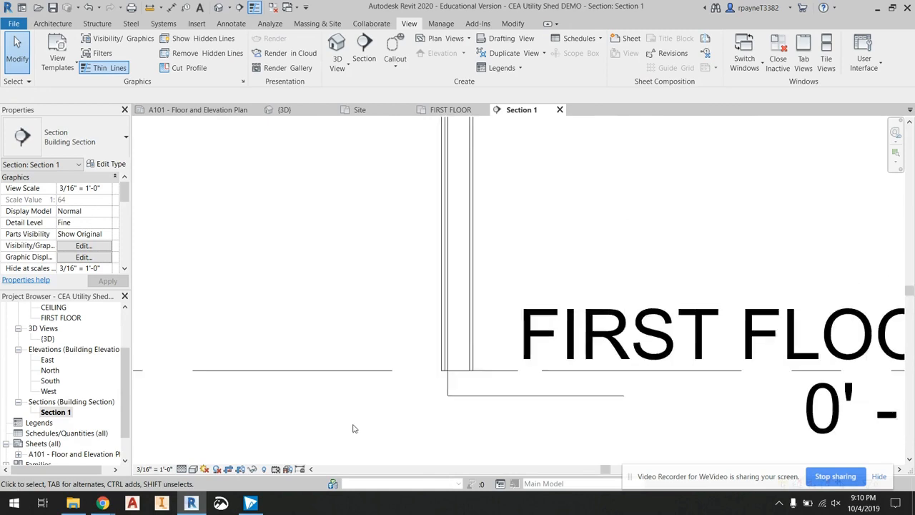
pyautogui.scroll(-1, 348, 427)
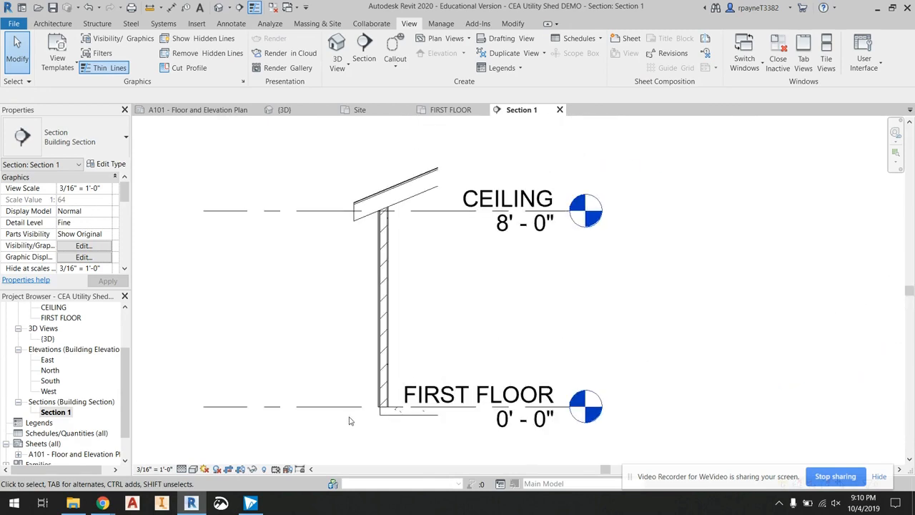
pyautogui.scroll(2, 360, 407)
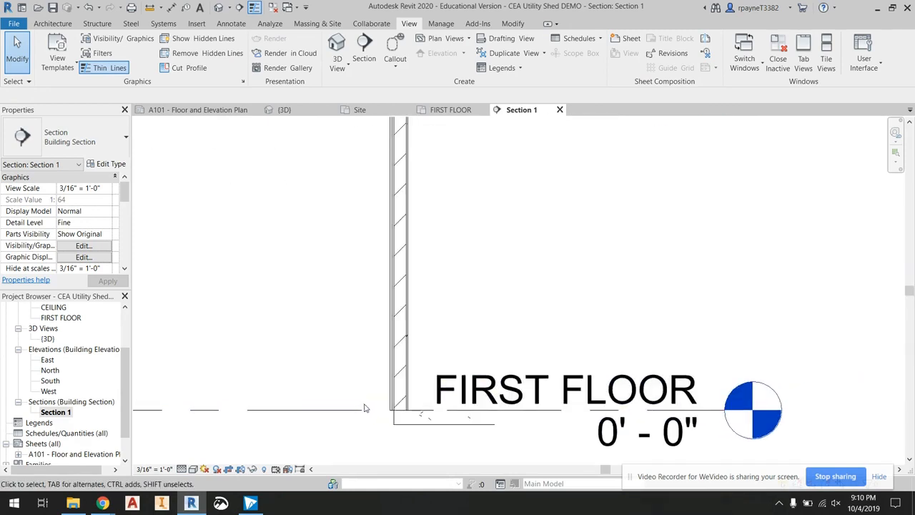
pyautogui.scroll(3, 366, 409)
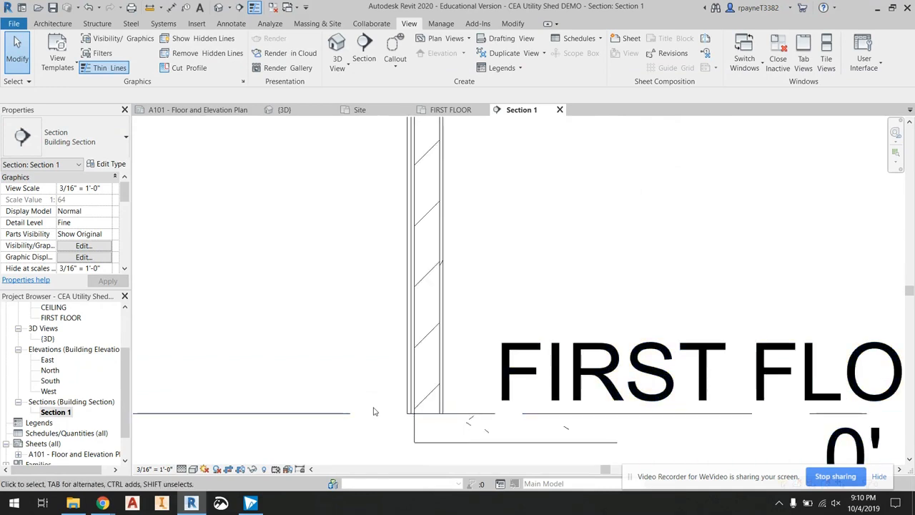
pyautogui.scroll(-3, 370, 411)
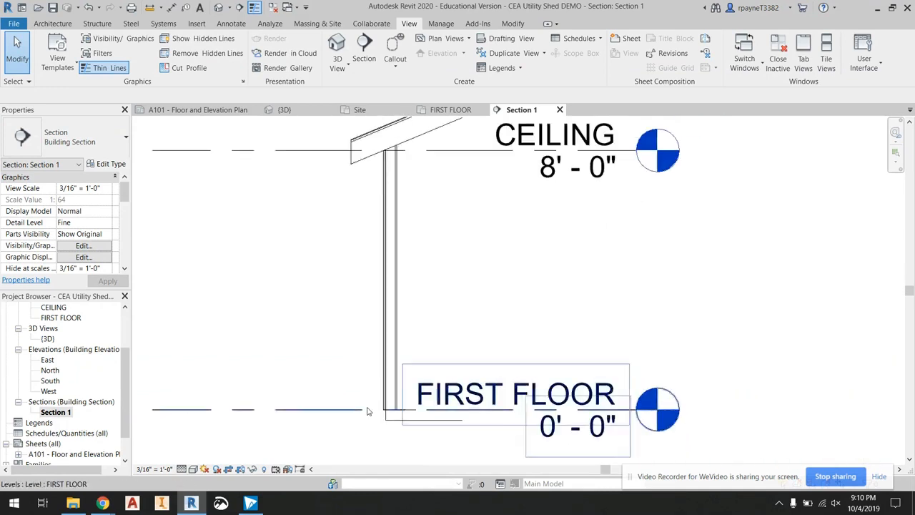
pyautogui.scroll(1, 367, 412)
pyautogui.scroll(2, 75, 396)
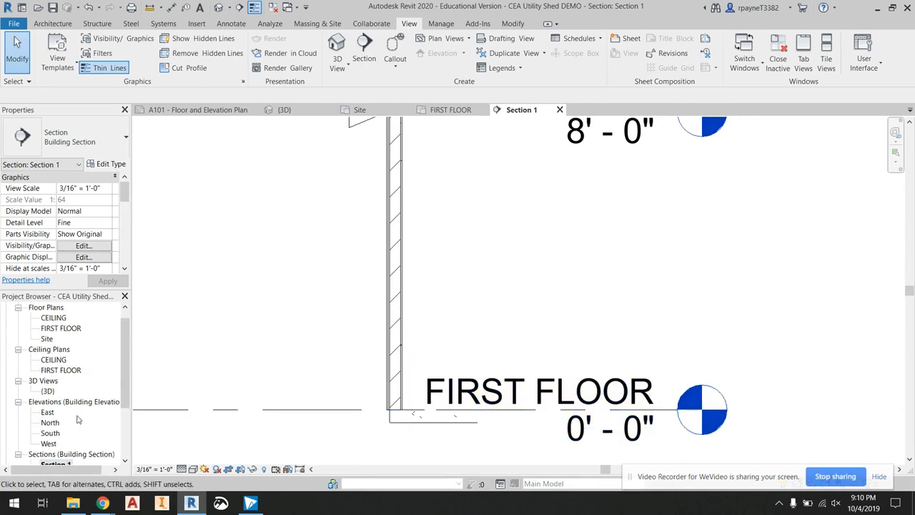
# - Reduce the section's view depth in the FIRST FLOOR plan so the far clip sits just beyond the cutting line
pyautogui.doubleClick(62, 339)
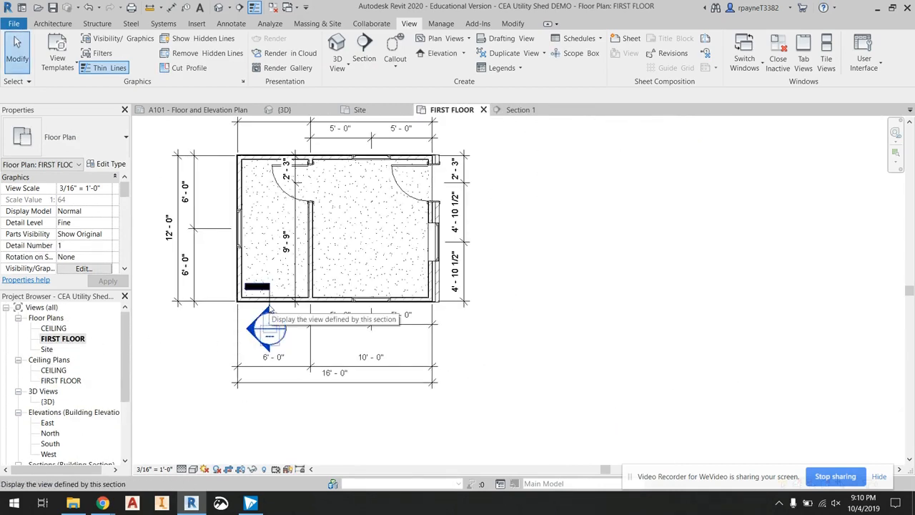
pyautogui.click(271, 299)
pyautogui.click(269, 289)
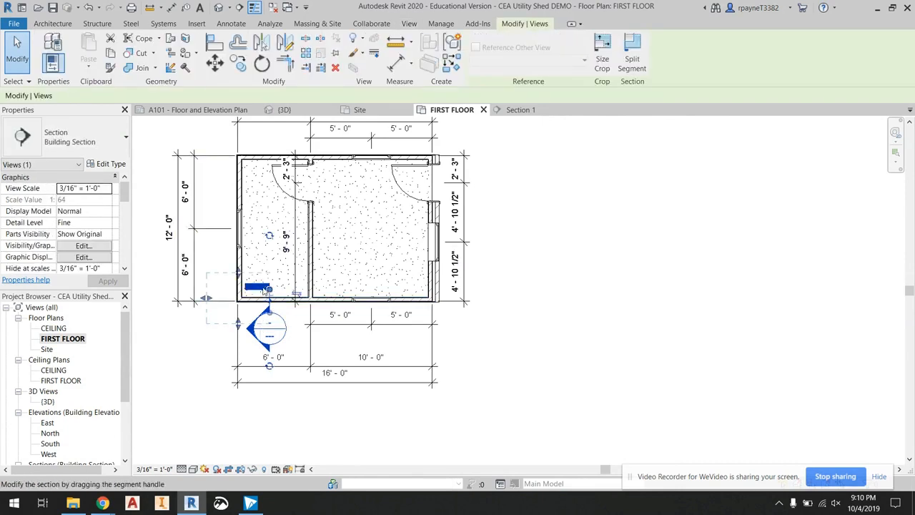
pyautogui.scroll(4, 214, 279)
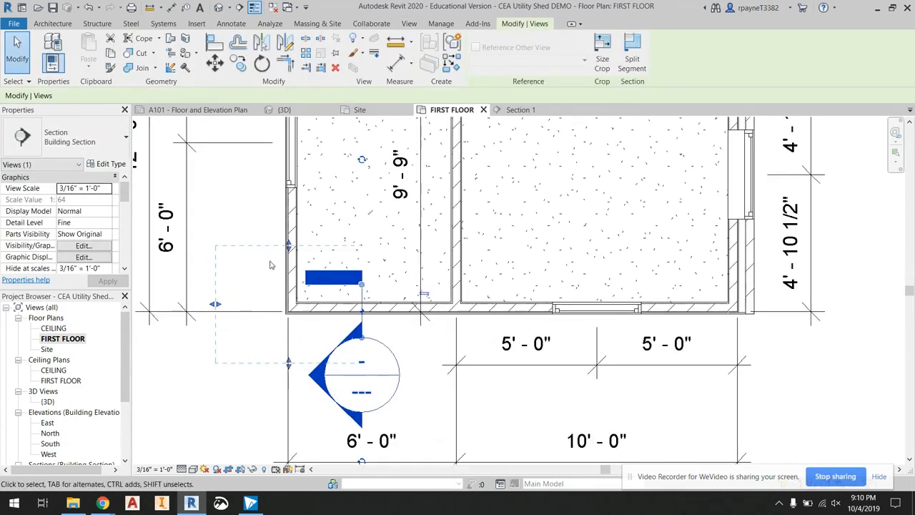
pyautogui.moveTo(220, 306); pyautogui.dragTo(233, 306)
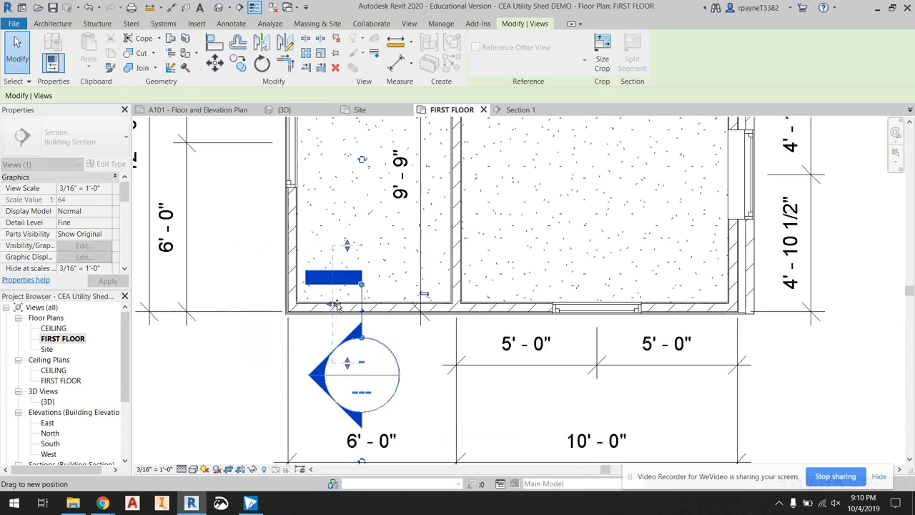
pyautogui.moveTo(337, 306); pyautogui.dragTo(339, 306)
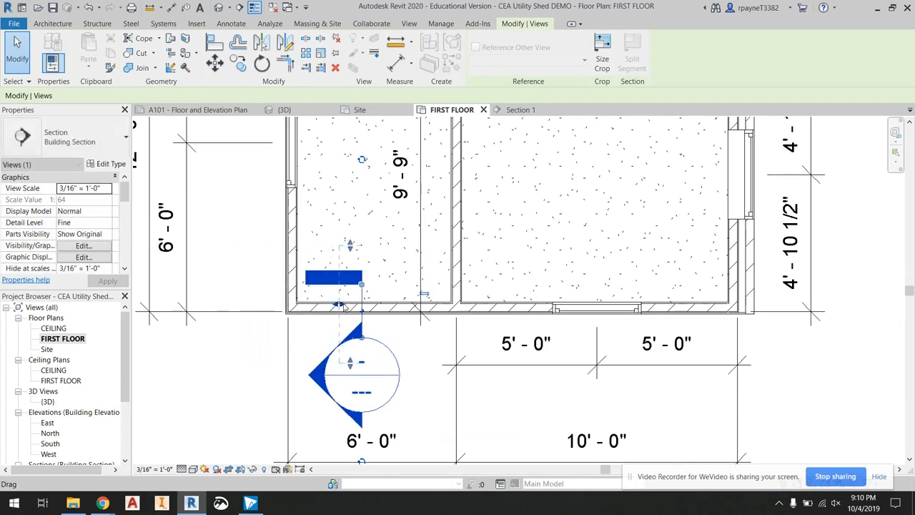
pyautogui.click(233, 354)
pyautogui.scroll(-3, 232, 361)
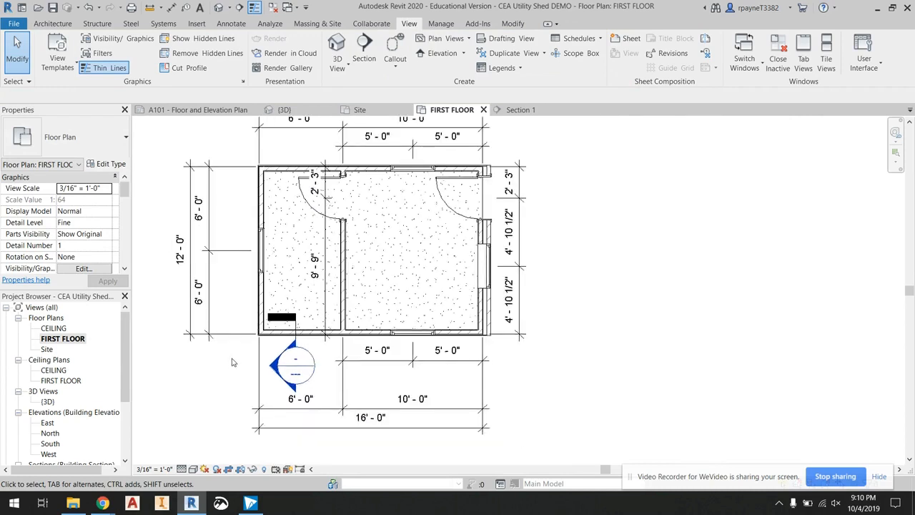
# - Open the Section 1 view and examine the wall section from the roof down to the floor slab
pyautogui.scroll(3, 244, 360)
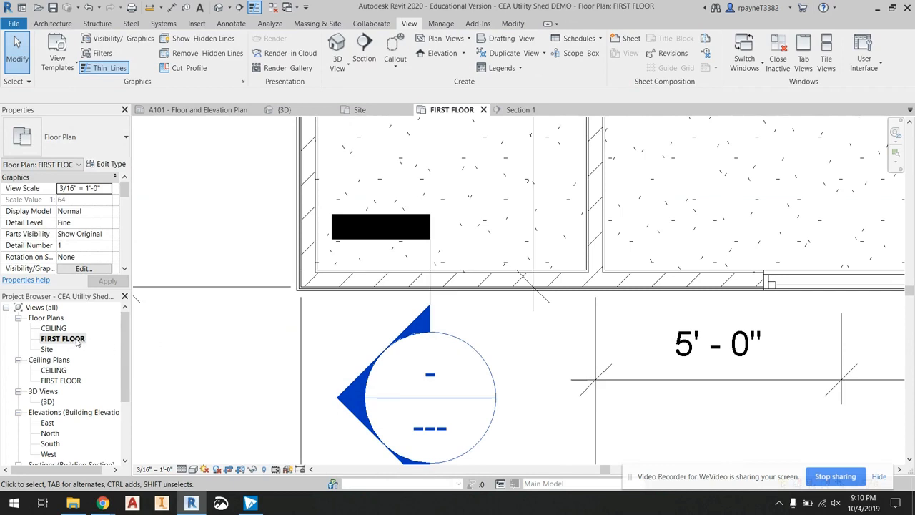
pyautogui.scroll(-3, 69, 370)
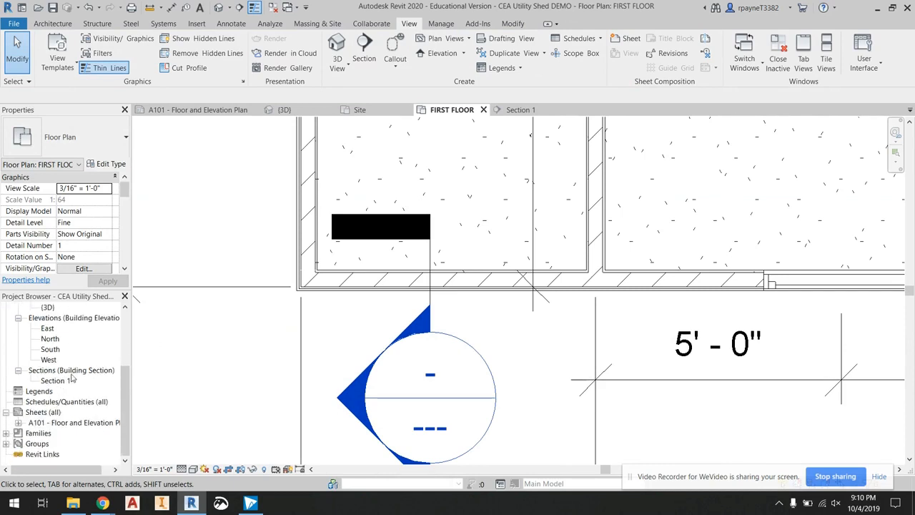
pyautogui.doubleClick(59, 381)
pyautogui.scroll(-3, 247, 354)
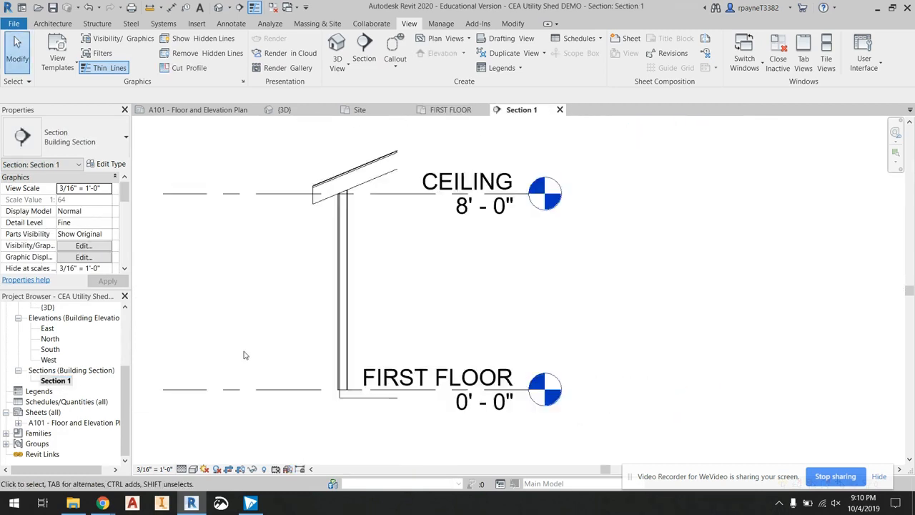
pyautogui.scroll(3, 247, 353)
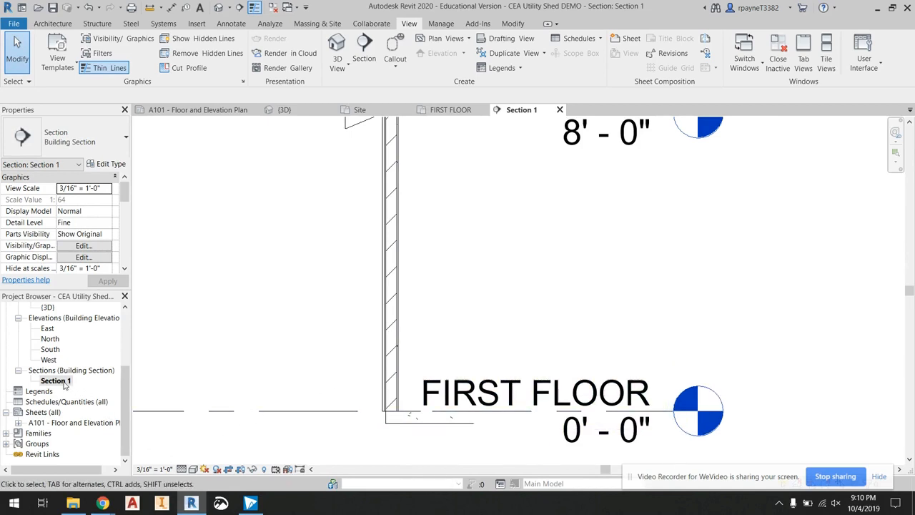
# - Open sheet A101 - Floor and Elevation Plan and move the East elevation toward the sheet's left border
pyautogui.doubleClick(45, 424)
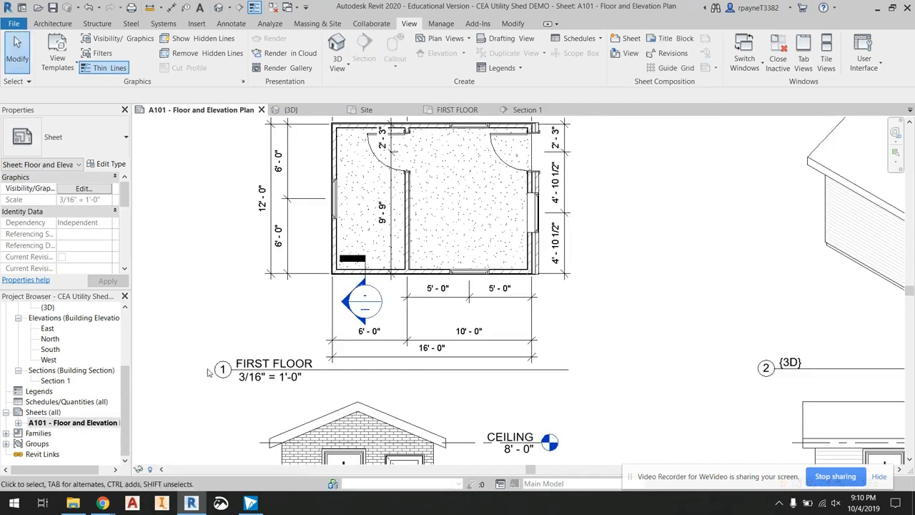
pyautogui.scroll(-3, 228, 289)
pyautogui.scroll(3, 243, 413)
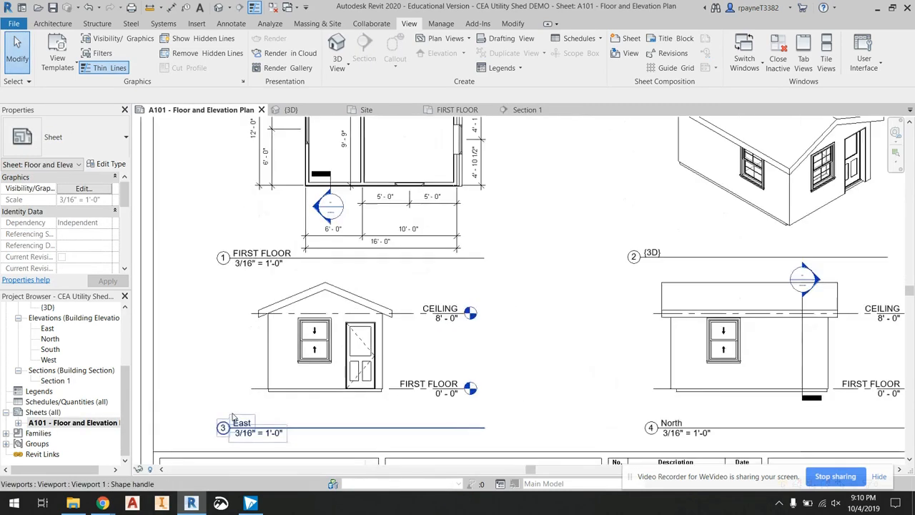
pyautogui.click(240, 372)
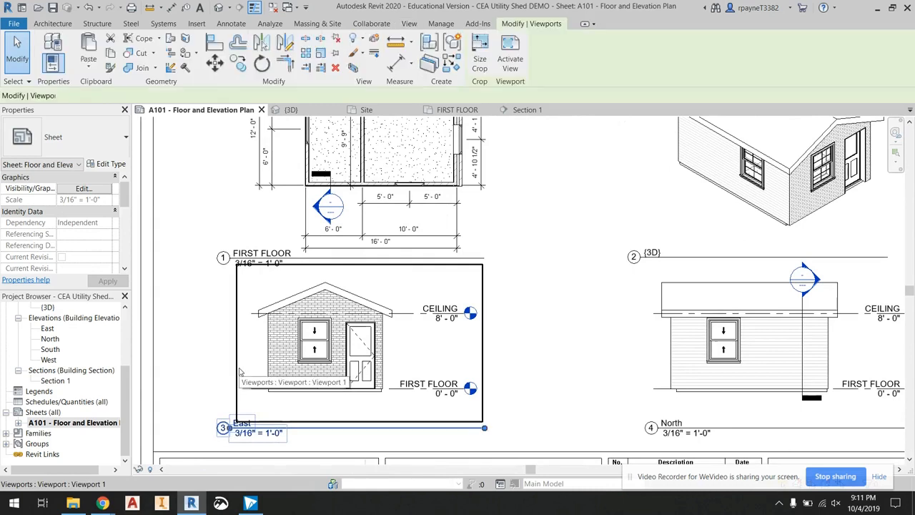
pyautogui.moveTo(222, 370); pyautogui.dragTo(183, 377)
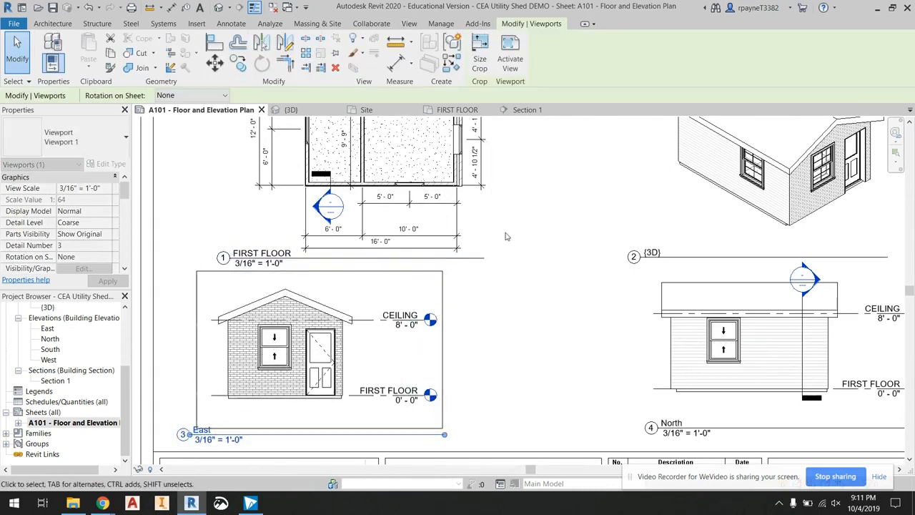
pyautogui.scroll(-3, 526, 246)
pyautogui.scroll(3, 453, 244)
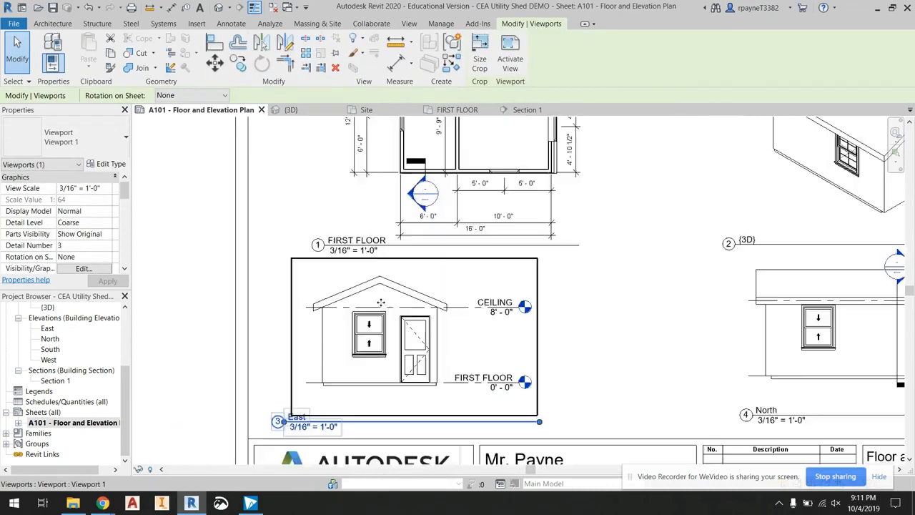
pyautogui.moveTo(441, 305); pyautogui.dragTo(424, 306)
pyautogui.scroll(-3, 424, 306)
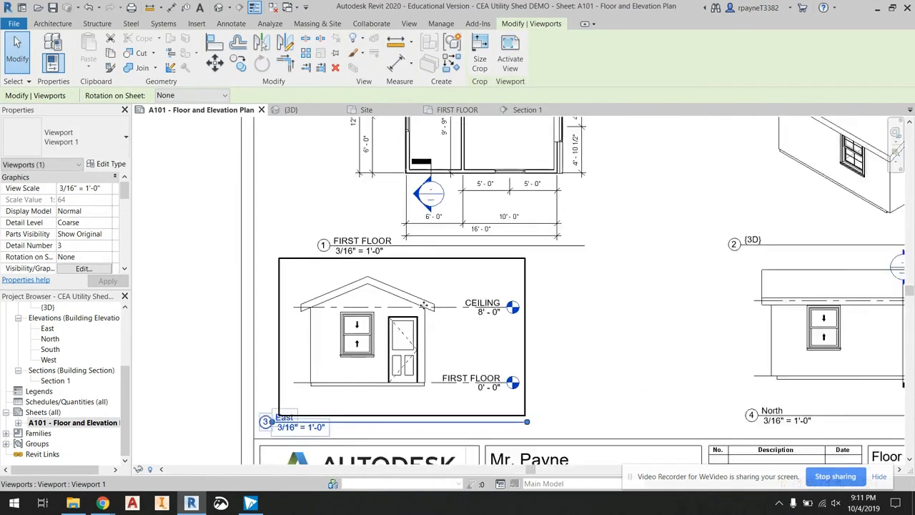
# - Move the FIRST FLOOR plan left on the sheet so it lines up above the East elevation
pyautogui.moveTo(444, 238); pyautogui.dragTo(400, 236)
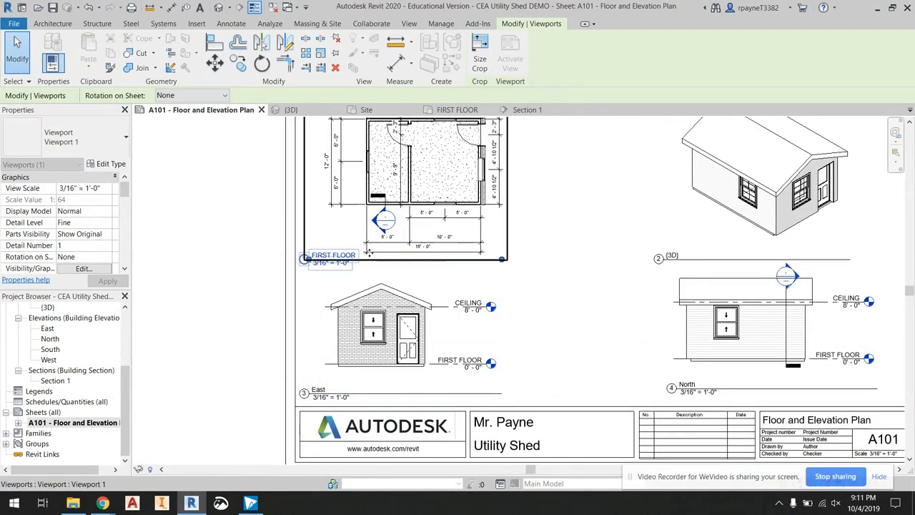
pyautogui.scroll(-3, 367, 253)
pyautogui.click(307, 294)
pyautogui.scroll(3, 330, 372)
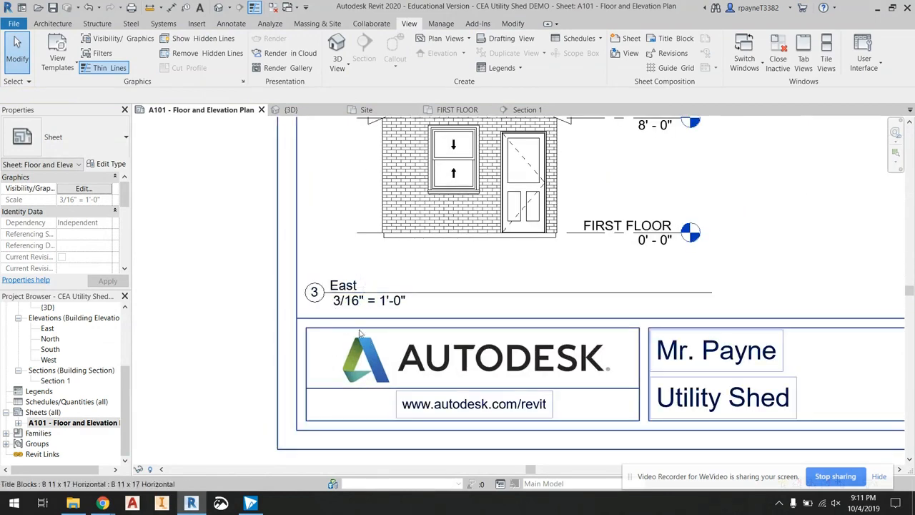
pyautogui.scroll(-3, 358, 343)
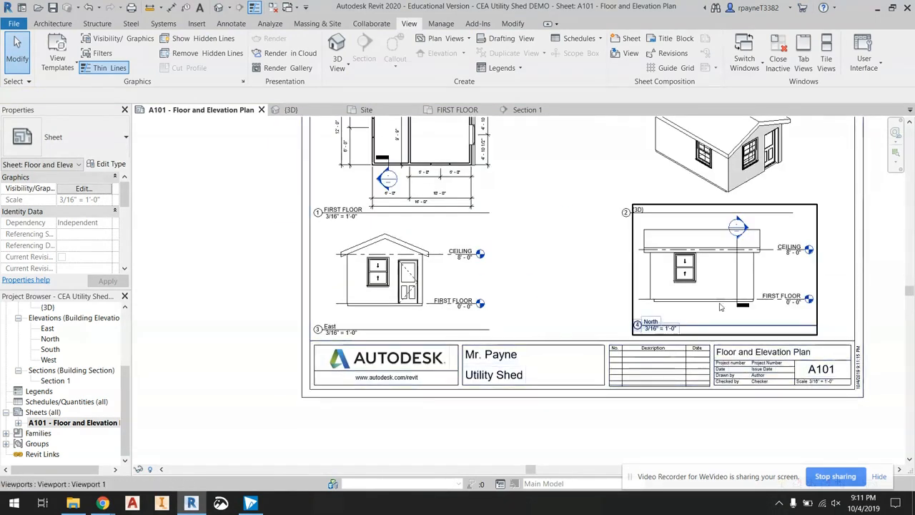
# - Move the North elevation toward the sheet's right border
pyautogui.moveTo(701, 317); pyautogui.dragTo(625, 334, button='middle')
pyautogui.scroll(2, 625, 333)
pyautogui.click(622, 325)
pyautogui.moveTo(621, 326); pyautogui.dragTo(671, 320)
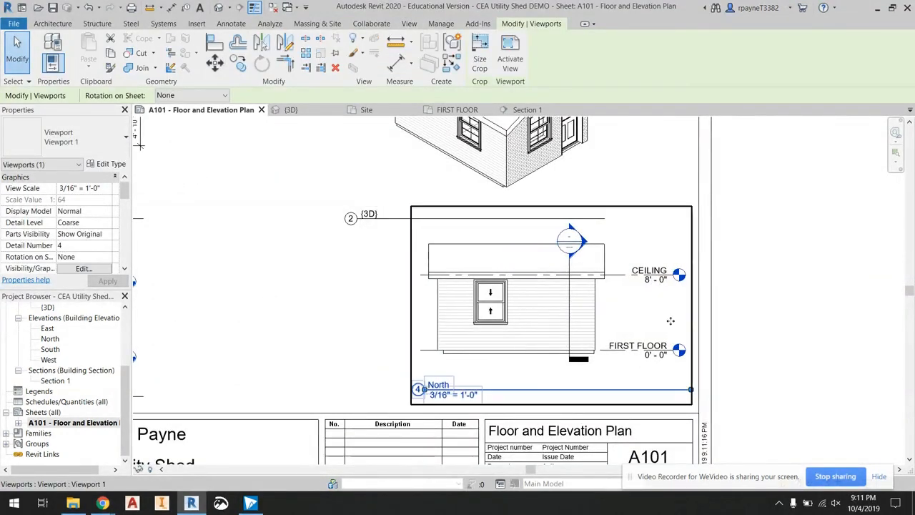
# - Move the 3D view right on the sheet so it sits above the North elevation
pyautogui.moveTo(642, 229); pyautogui.dragTo(604, 333, button='middle')
pyautogui.moveTo(517, 242); pyautogui.dragTo(636, 239)
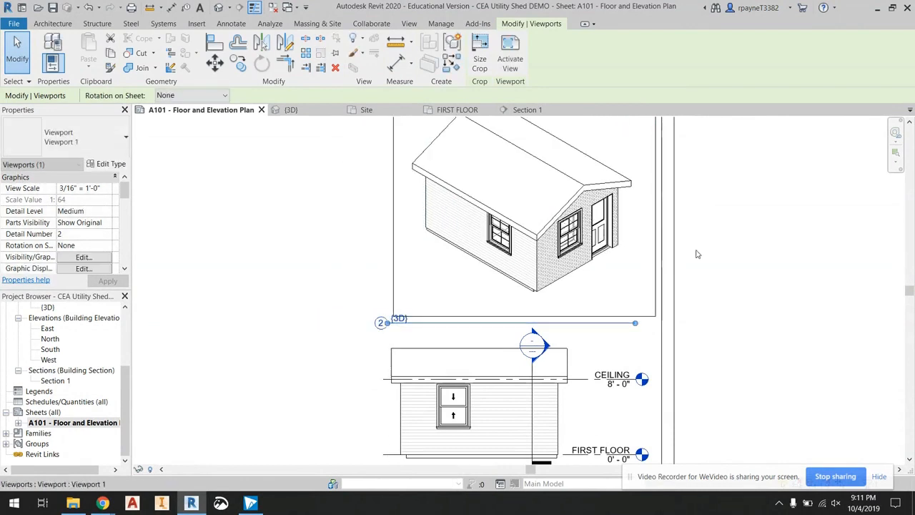
pyautogui.click(750, 257)
pyautogui.scroll(-3, 725, 262)
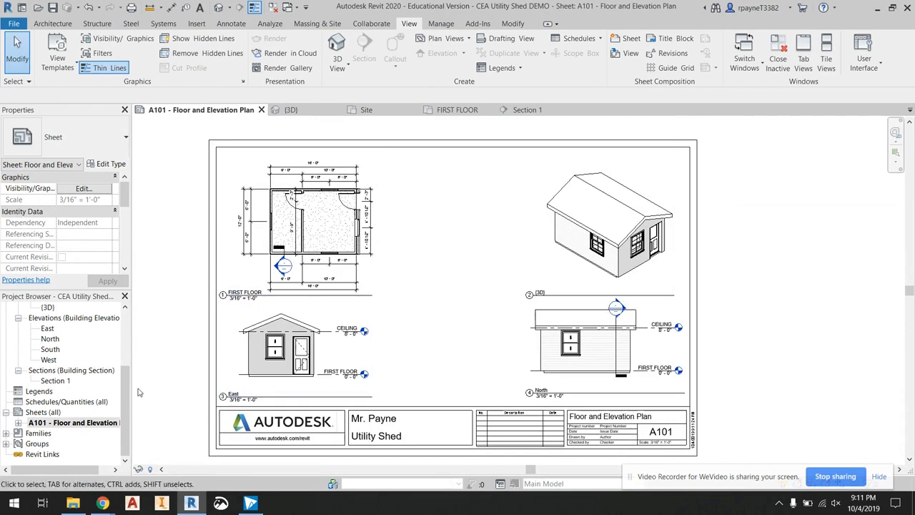
# - Try out Section 1 on the sheet between the floor plan and the 3D view, and delete it after checking its size
pyautogui.click(48, 423)
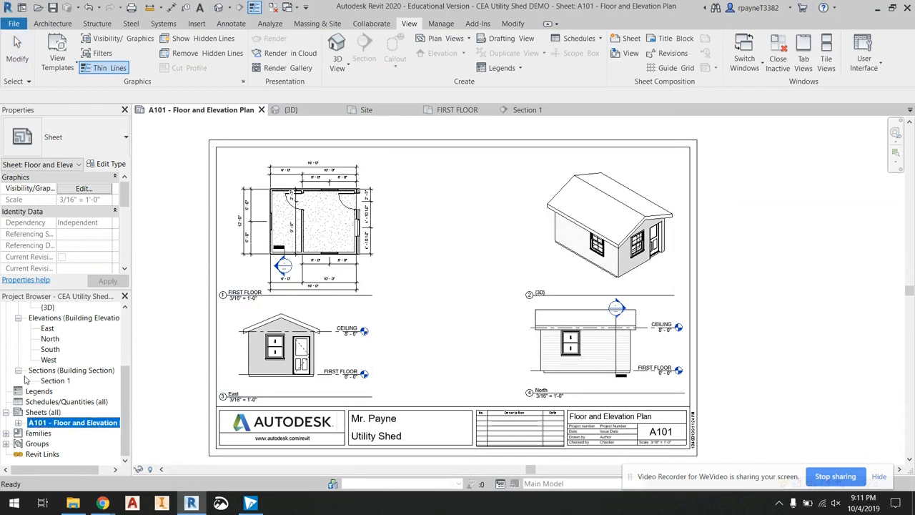
pyautogui.moveTo(47, 382); pyautogui.dragTo(333, 272)
pyautogui.moveTo(442, 240); pyautogui.dragTo(450, 236)
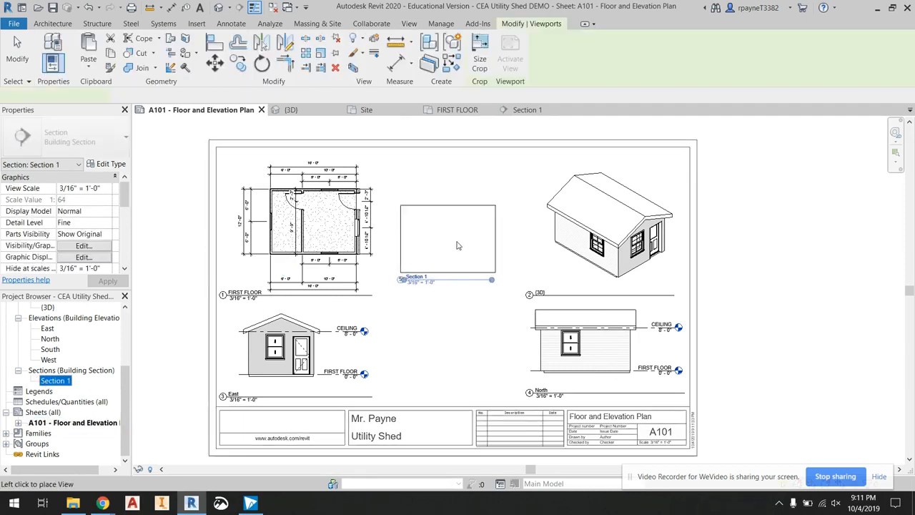
pyautogui.click(456, 229)
pyautogui.scroll(3, 458, 228)
pyautogui.scroll(-5, 460, 231)
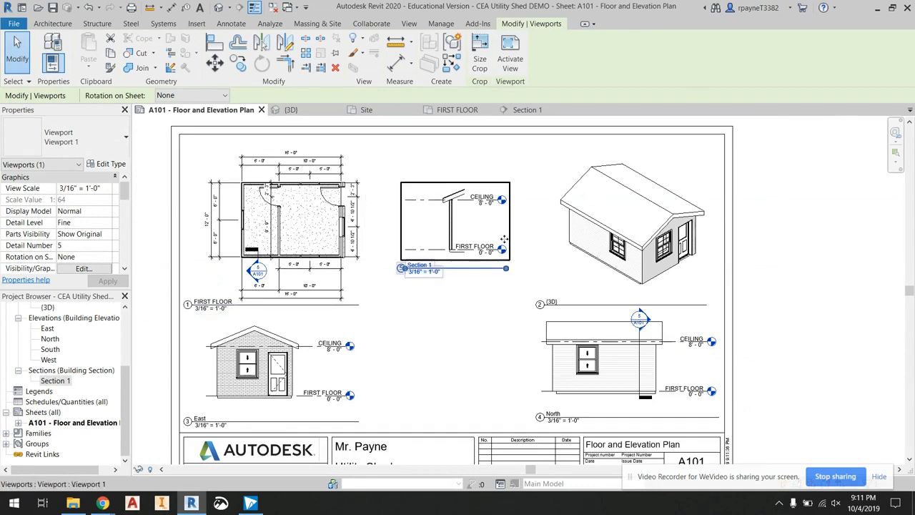
pyautogui.scroll(2, 500, 240)
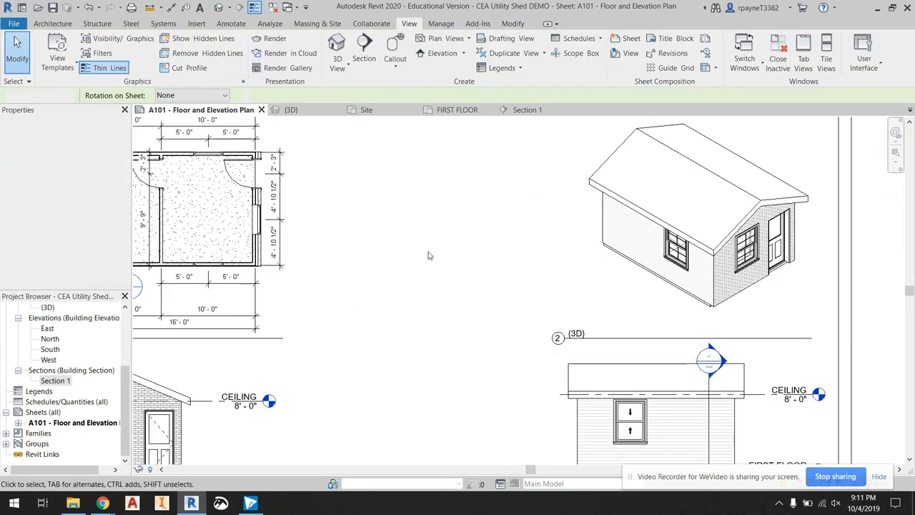
pyautogui.press('Delete')
# - Set the scale of the Section 1 view to 3/8" = 1'-0"
pyautogui.doubleClick(56, 381)
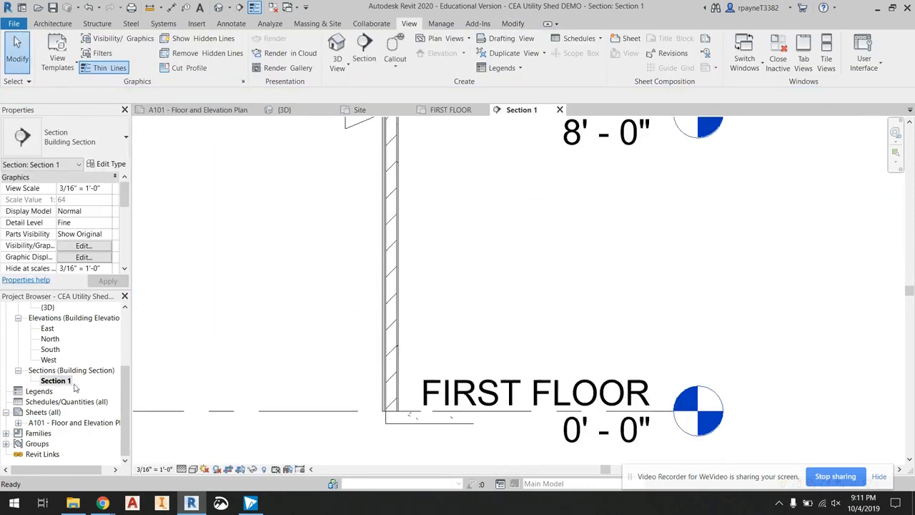
pyautogui.click(153, 469)
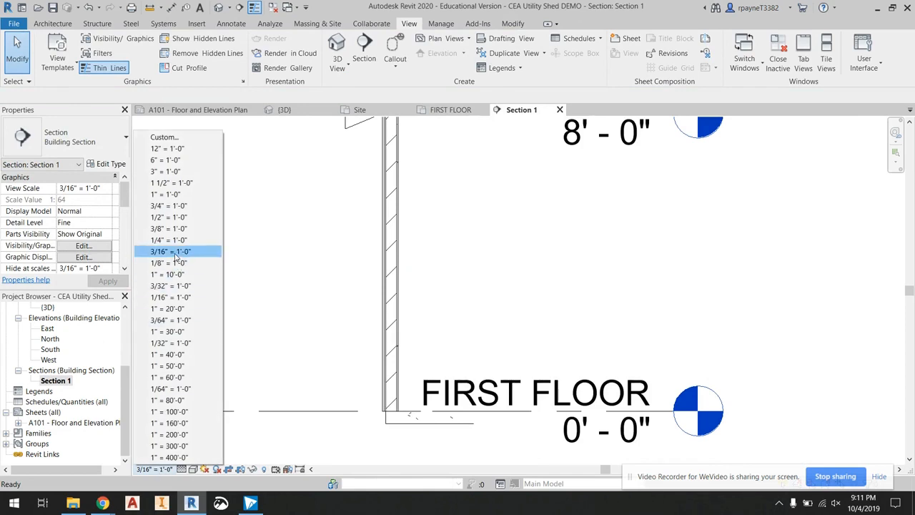
pyautogui.click(167, 229)
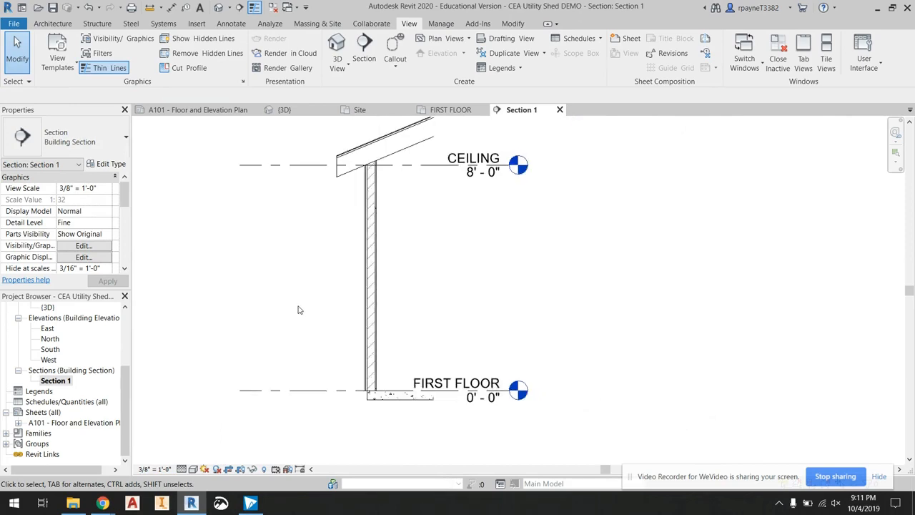
pyautogui.moveTo(345, 321); pyautogui.dragTo(390, 331, button='middle')
# - Place the rescaled Section 1 view on sheet A101 between the FIRST FLOOR plan and the 3D view
pyautogui.doubleClick(72, 423)
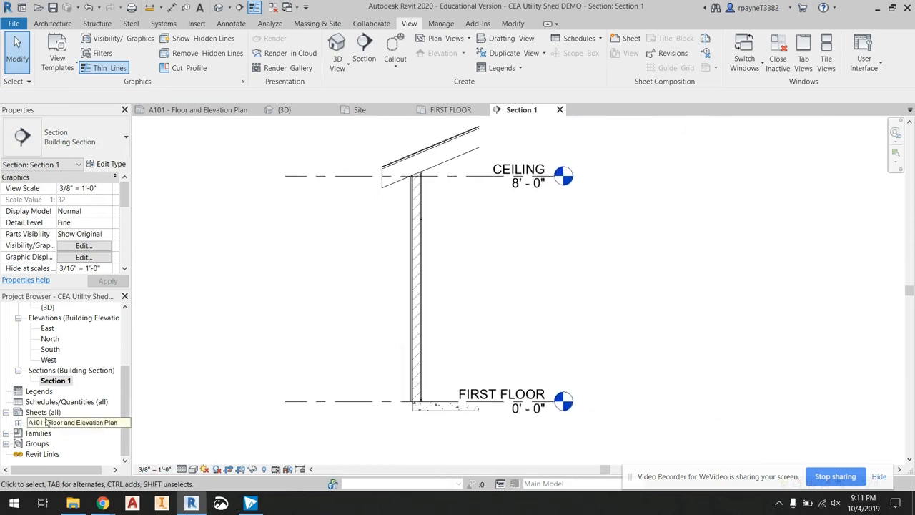
pyautogui.moveTo(54, 381); pyautogui.dragTo(229, 345)
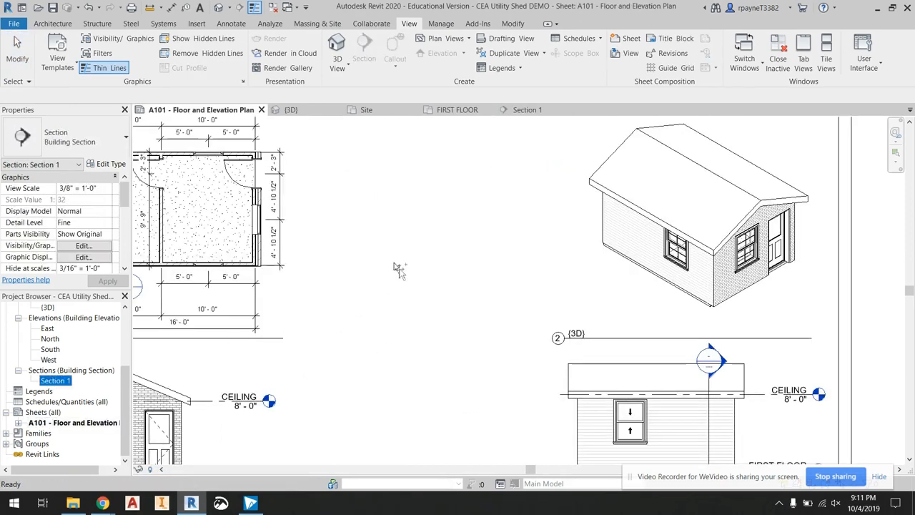
pyautogui.scroll(-2, 392, 265)
pyautogui.click(418, 227)
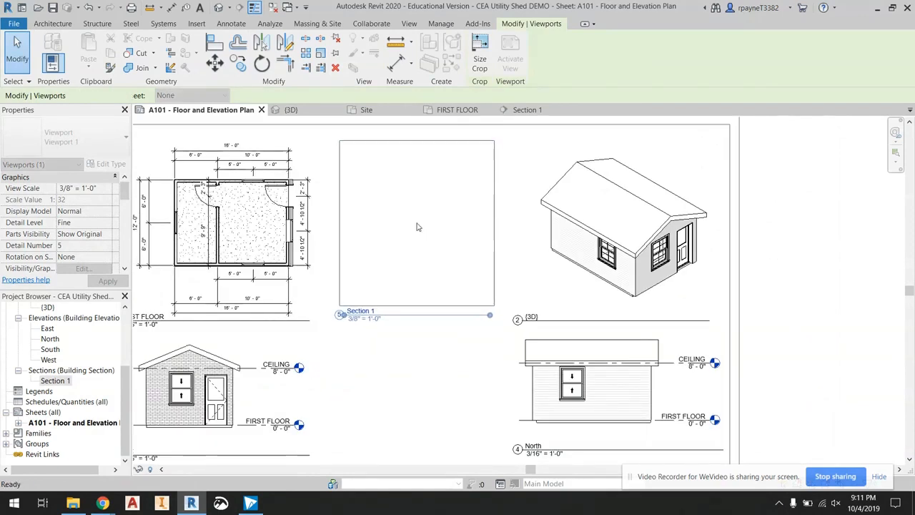
pyautogui.scroll(-2, 389, 272)
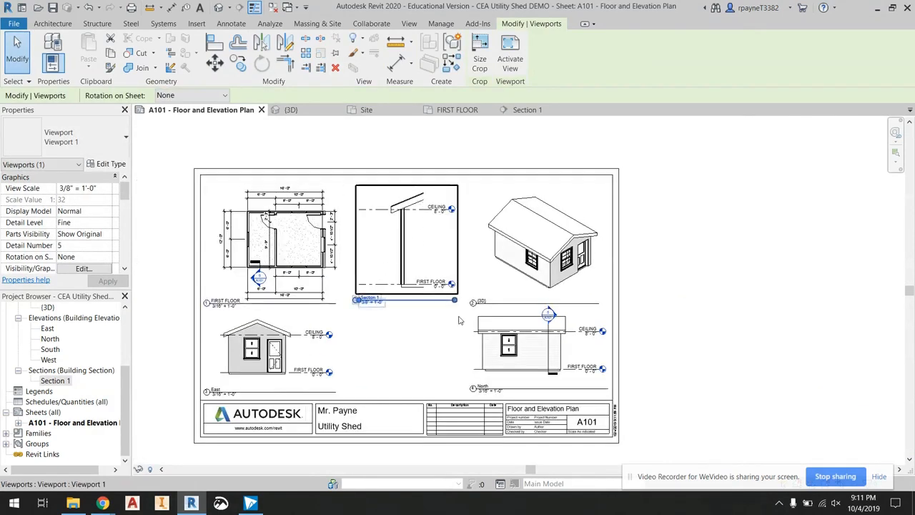
pyautogui.click(755, 241)
pyautogui.scroll(2, 388, 283)
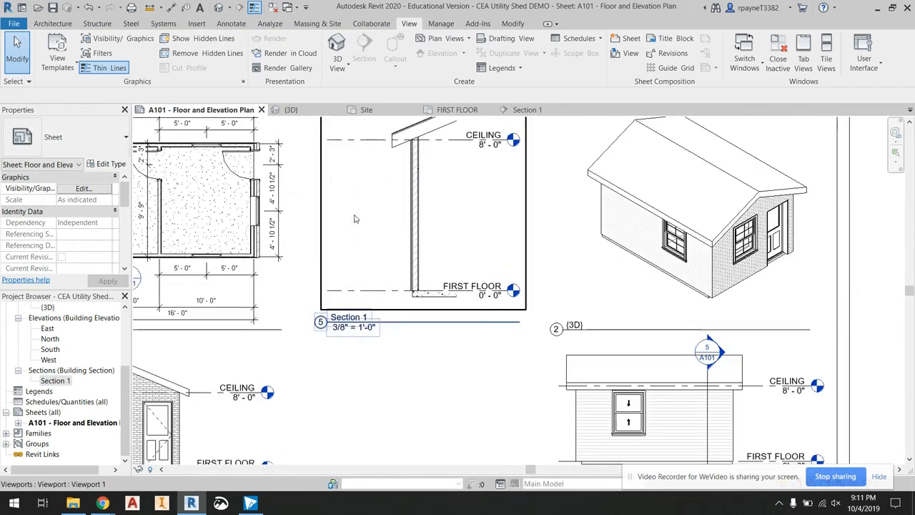
pyautogui.scroll(-3, 355, 218)
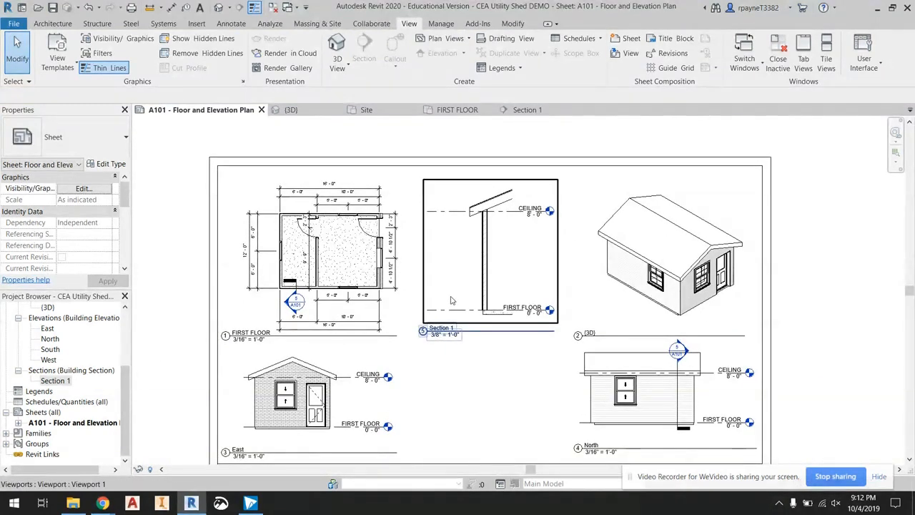
# - Draw a short horizontal section line across the interior wall in the FIRST FLOOR plan, looking toward the south wall
pyautogui.scroll(-2, 451, 300)
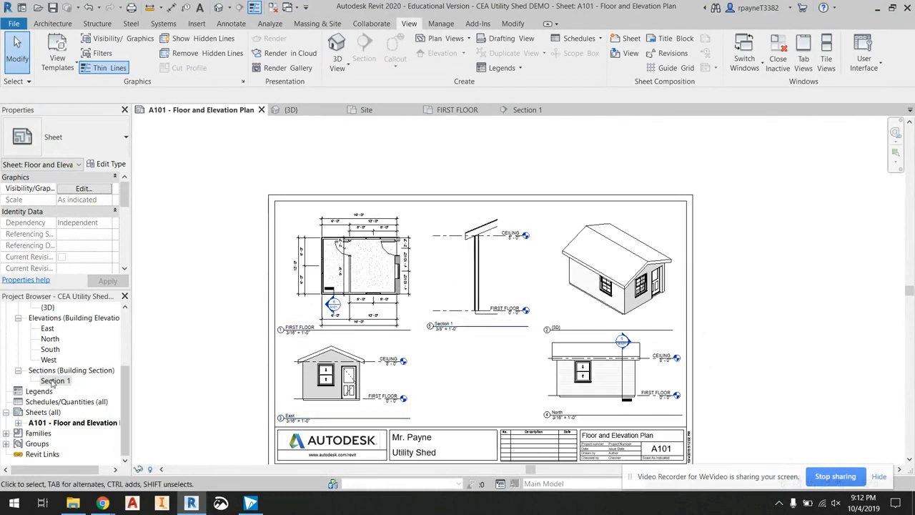
pyautogui.scroll(3, 52, 384)
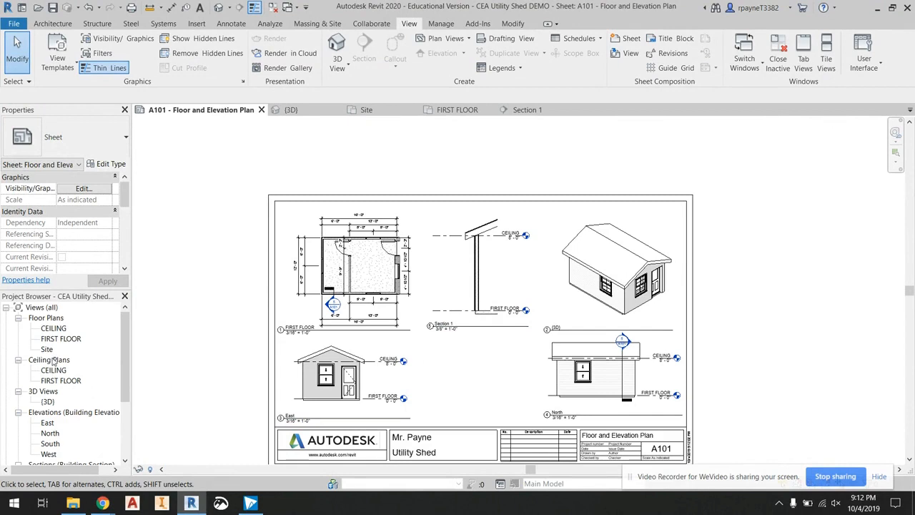
pyautogui.doubleClick(51, 340)
pyautogui.scroll(-5, 306, 315)
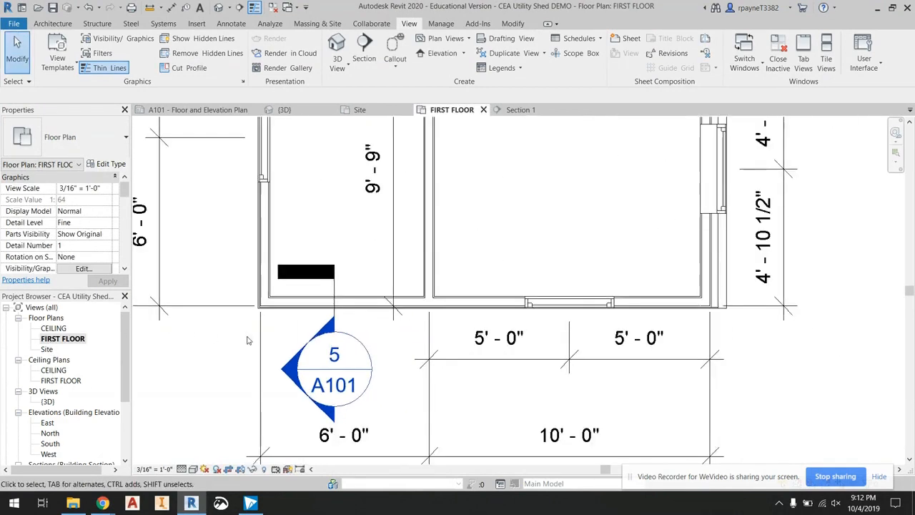
pyautogui.scroll(4, 305, 315)
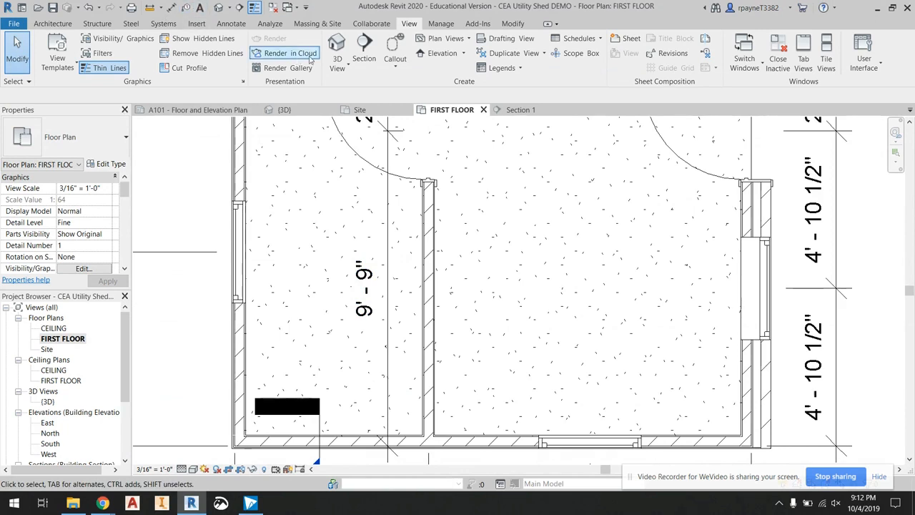
pyautogui.click(364, 52)
pyautogui.click(469, 366)
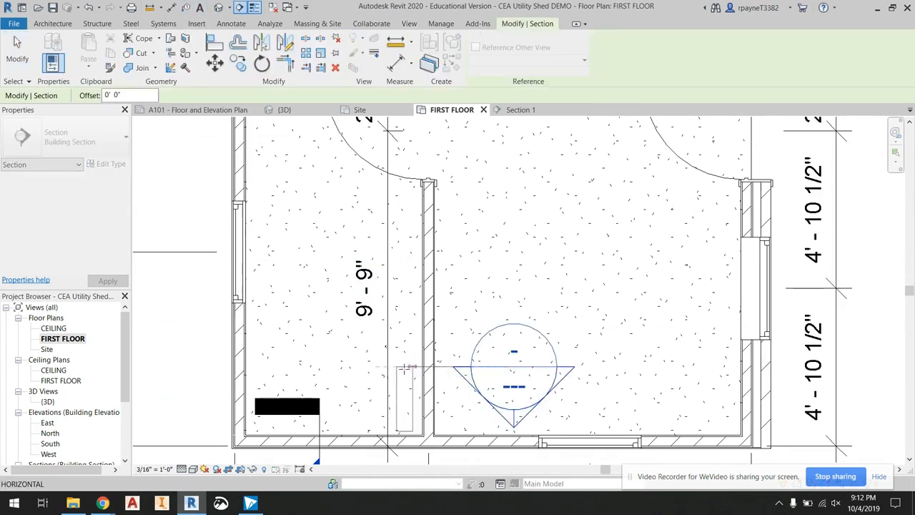
pyautogui.scroll(-1, 386, 349)
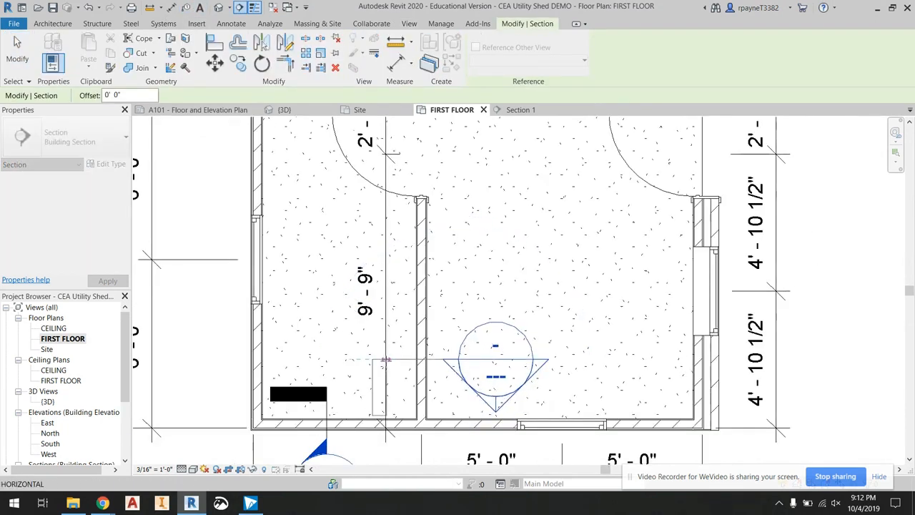
pyautogui.click(379, 360)
# - Move the new section line farther up the interior wall and adjust its view depth
pyautogui.moveTo(440, 357); pyautogui.dragTo(437, 323)
pyautogui.scroll(-1, 438, 323)
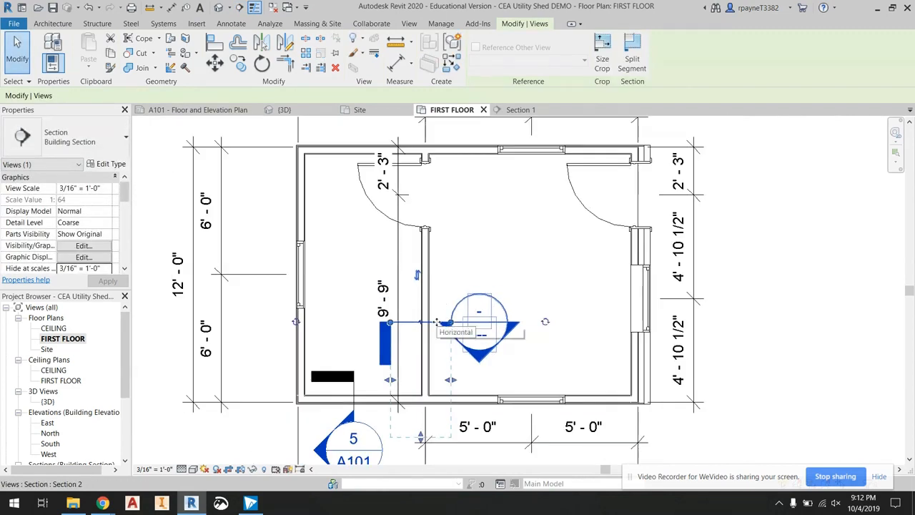
pyautogui.moveTo(420, 435)
pyautogui.mouseDown()
pyautogui.moveTo(421, 347)
pyautogui.moveTo(401, 323)
pyautogui.moveTo(449, 322)
pyautogui.mouseUp()
pyautogui.press('Escape')
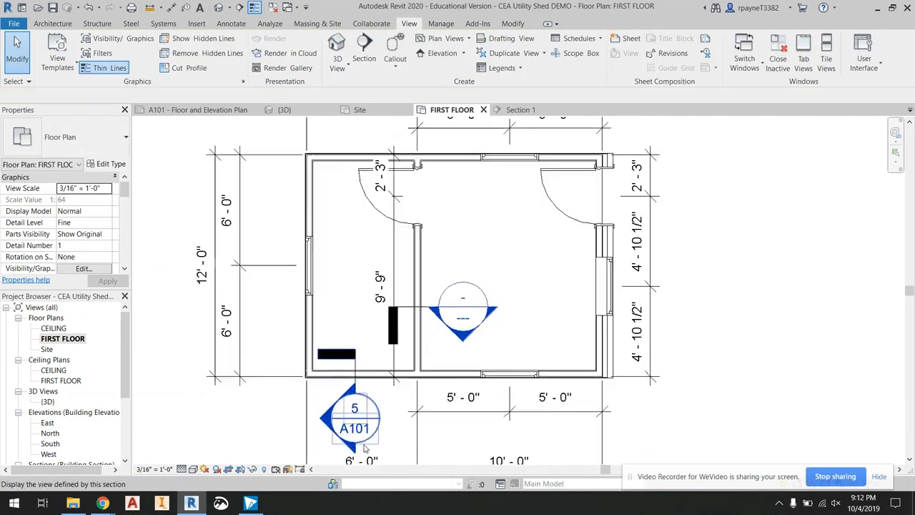
# - Check the 5/A101 section marker on the plan and open the Section 1 view
pyautogui.scroll(5, 365, 448)
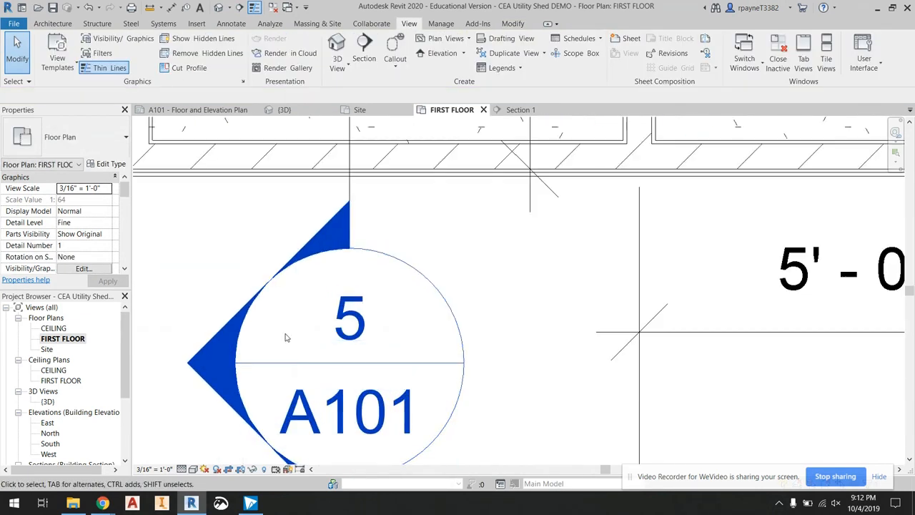
pyautogui.scroll(-3, 285, 337)
pyautogui.scroll(-3, 76, 447)
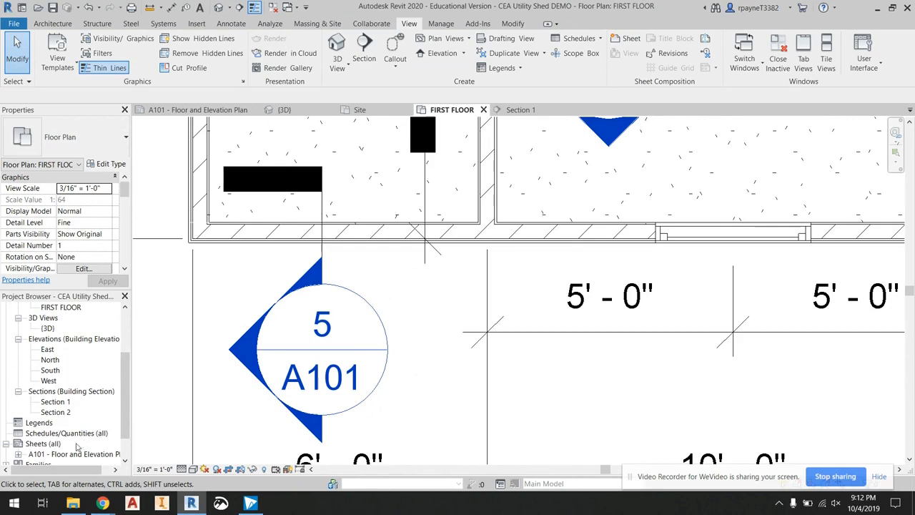
pyautogui.scroll(-1, 77, 447)
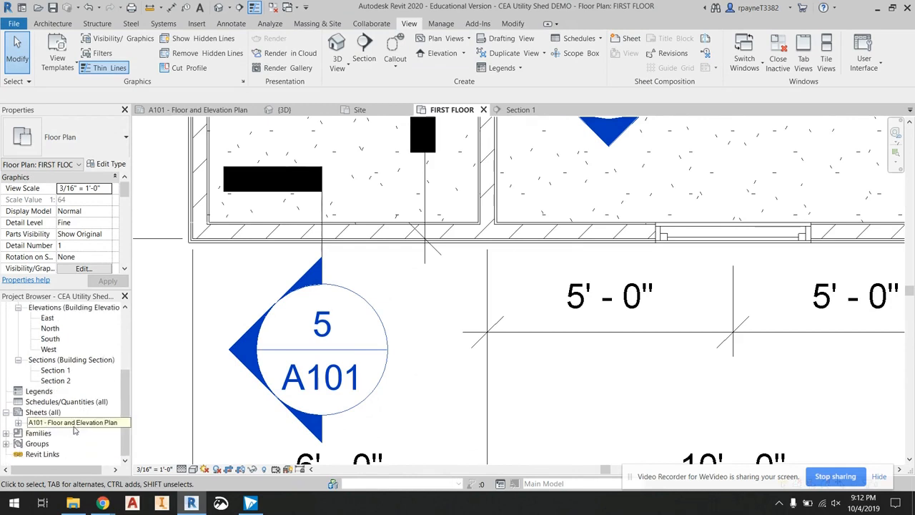
pyautogui.click(56, 371)
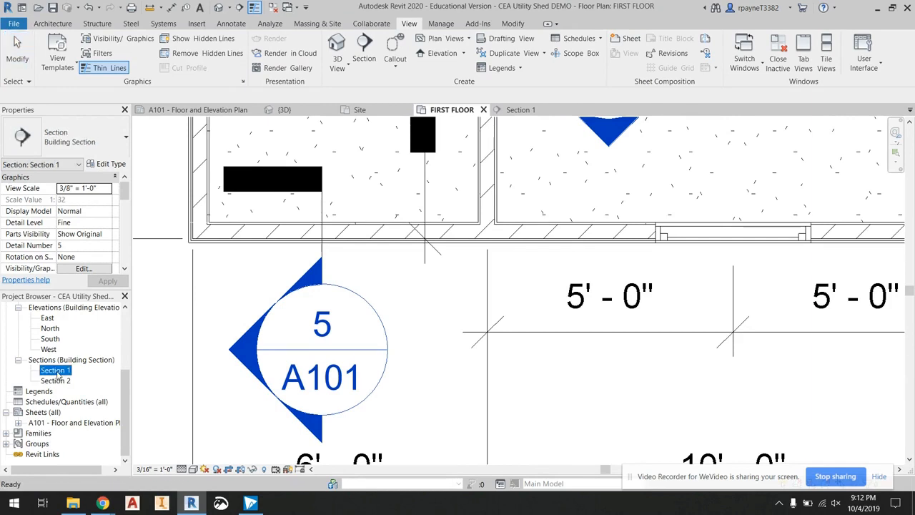
pyautogui.rightClick(59, 375)
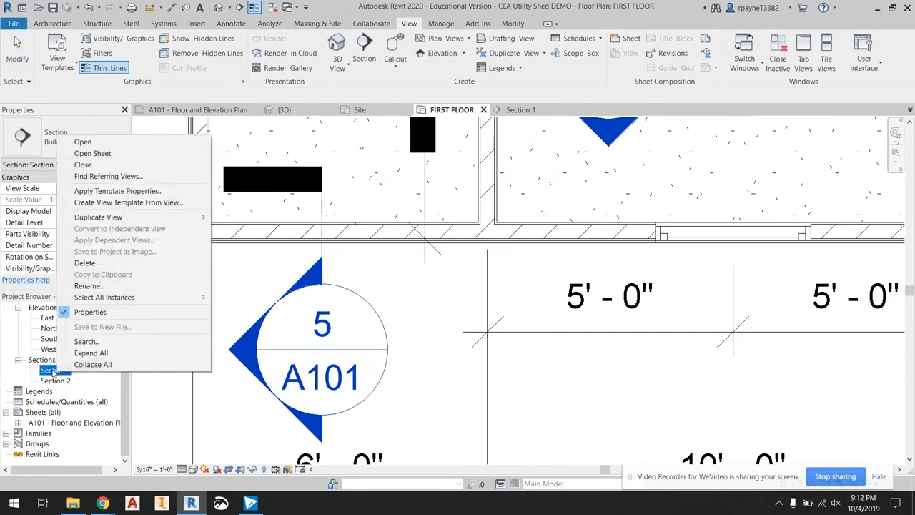
pyautogui.click(53, 373)
pyautogui.doubleClick(53, 370)
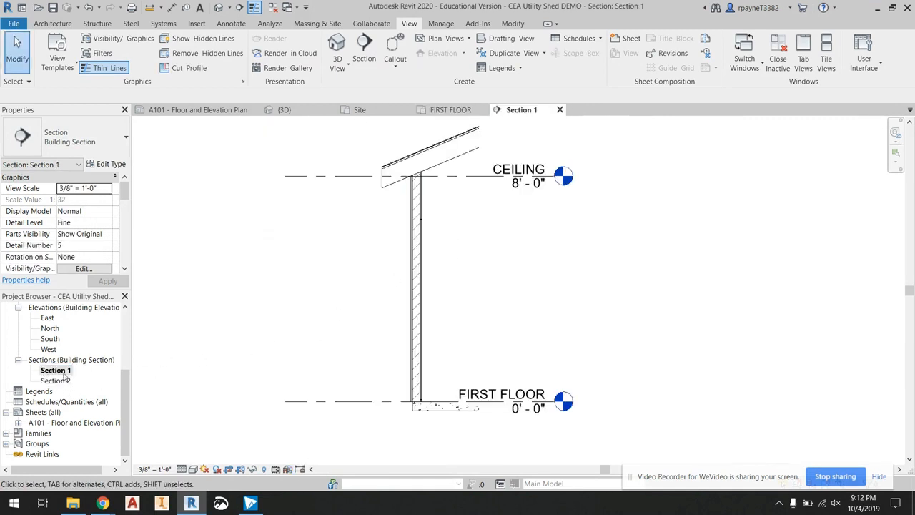
# - Rename the Section 1 view as Exterior Wall Section
pyautogui.rightClick(64, 377)
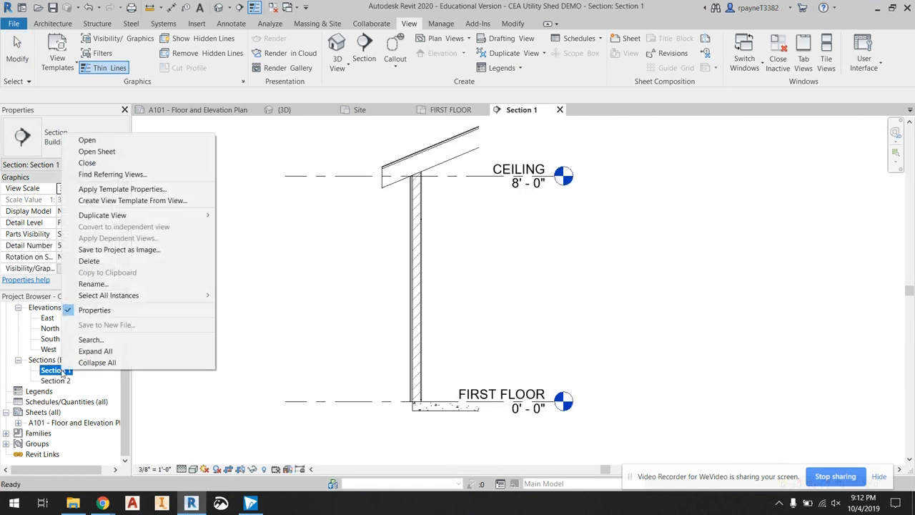
pyautogui.click(136, 283)
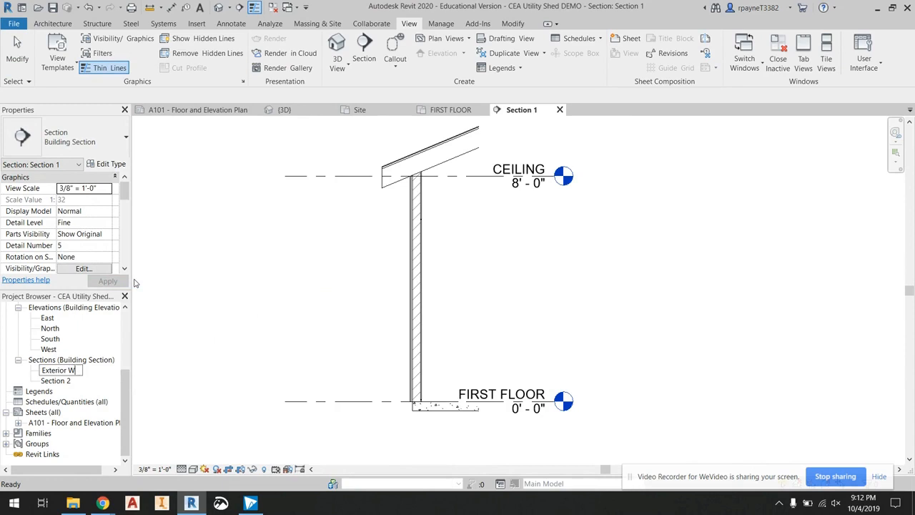
pyautogui.write('Exterior Wall Section')
pyautogui.press('Return')
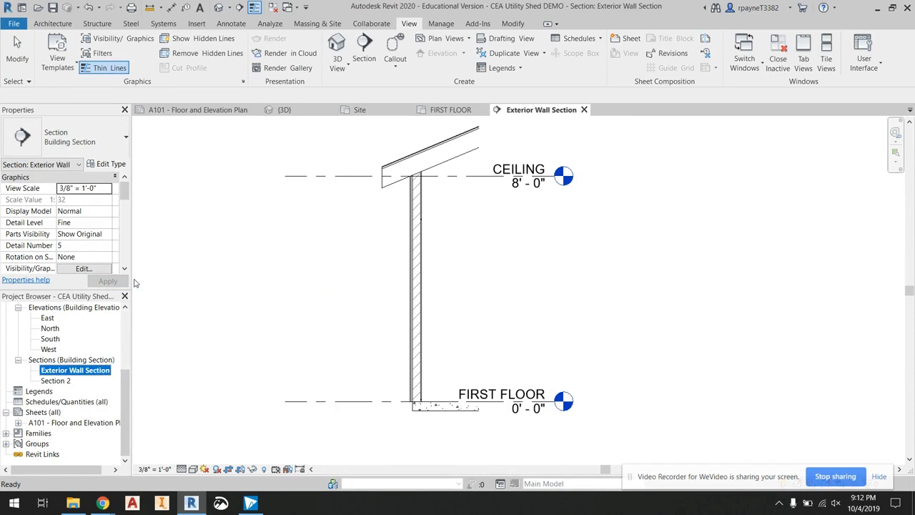
# - Rename the Section 2 view as Interior Wall Section
pyautogui.rightClick(67, 383)
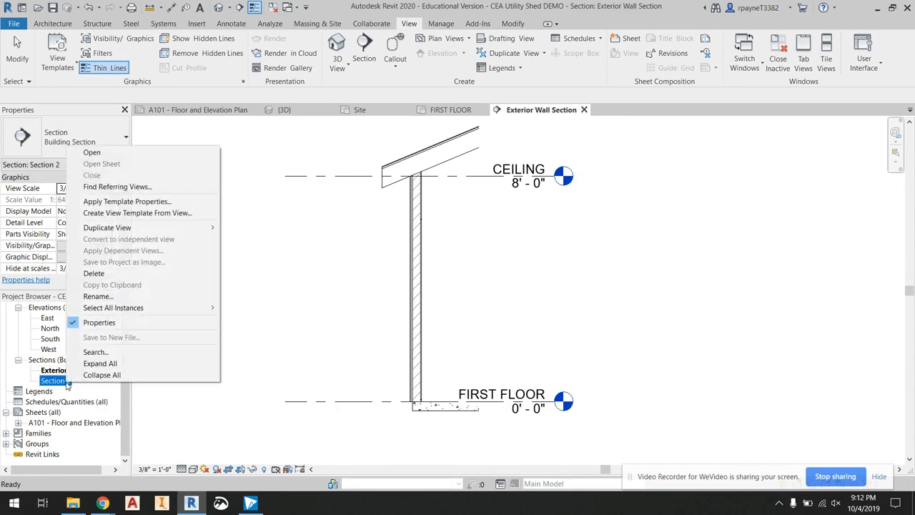
pyautogui.click(127, 297)
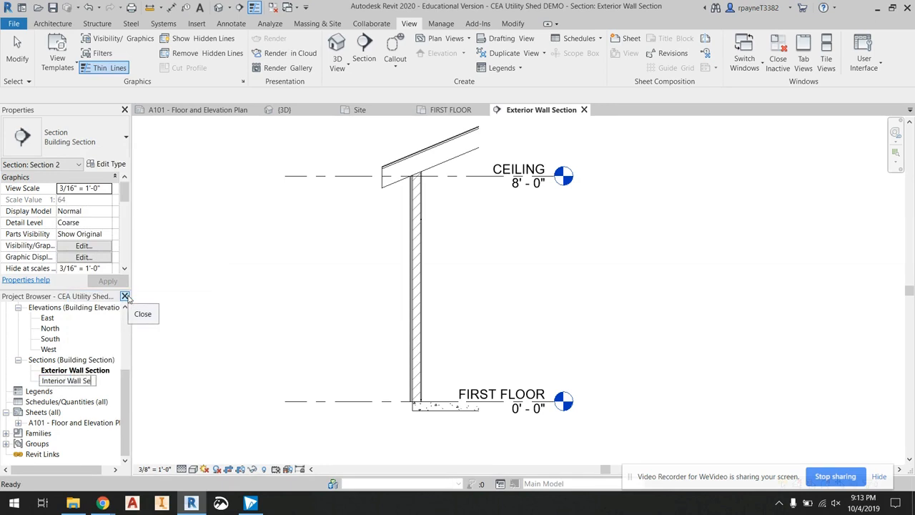
pyautogui.press('Return')
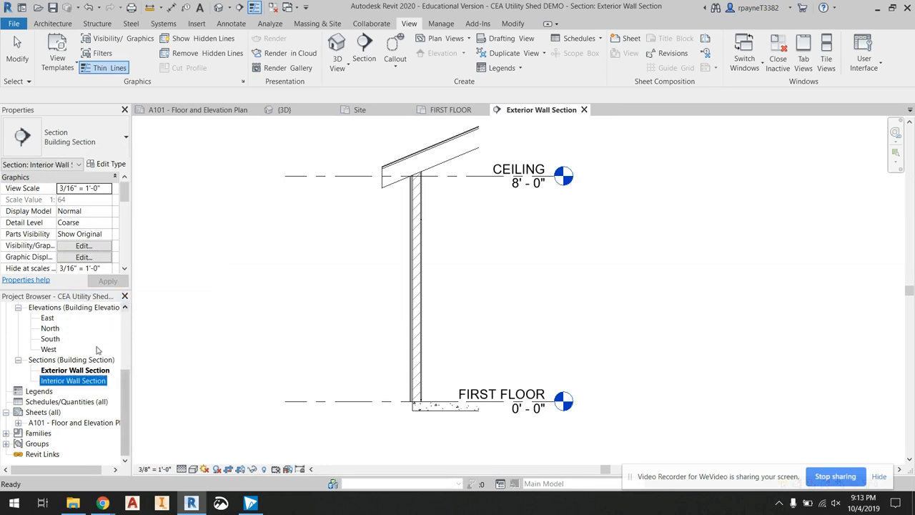
# - Open the Interior Wall Section view and crop it from just below the floor slab to just above the CEILING level
pyautogui.doubleClick(82, 384)
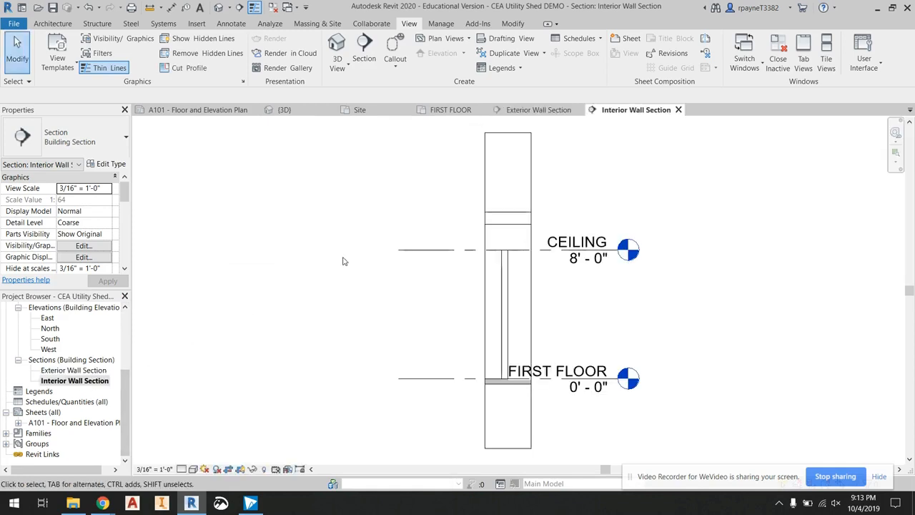
pyautogui.click(503, 449)
pyautogui.moveTo(508, 451); pyautogui.dragTo(508, 390)
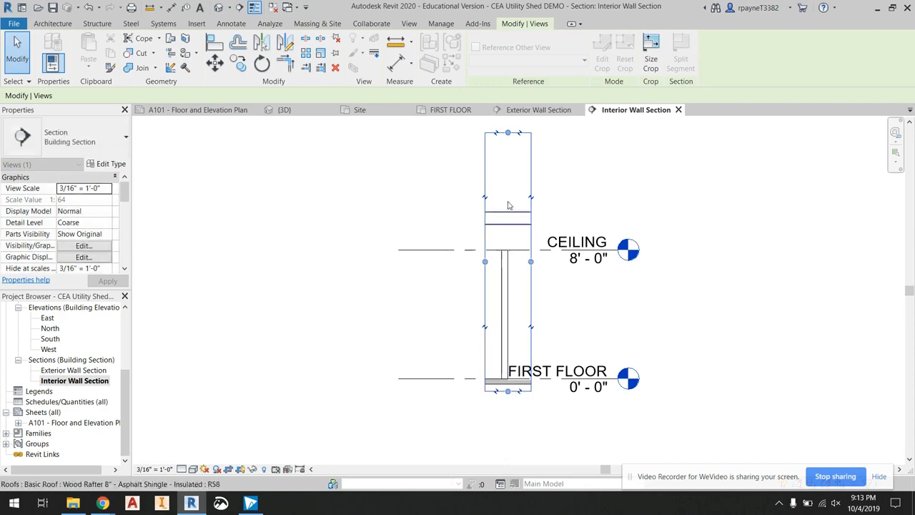
pyautogui.moveTo(509, 133); pyautogui.dragTo(515, 244)
pyautogui.scroll(3, 491, 361)
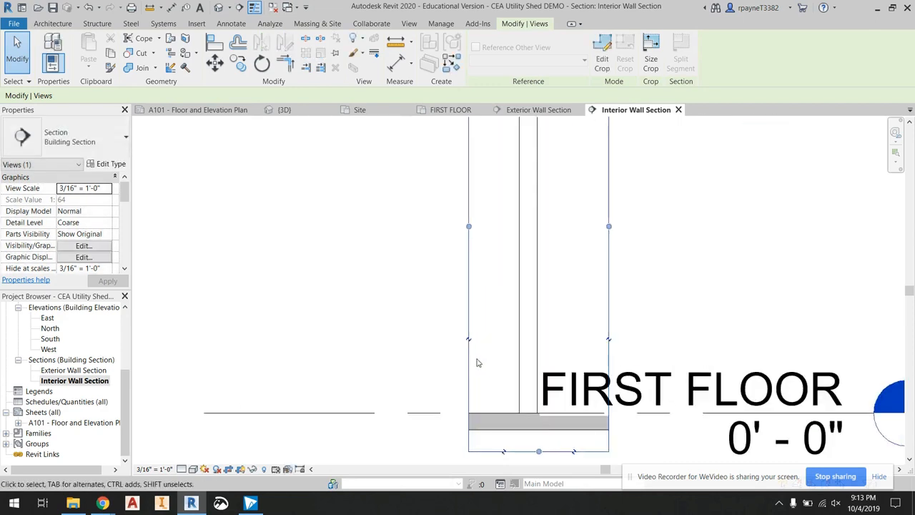
pyautogui.click(410, 333)
# - Set the detail level of the Interior Wall Section view to Fine
pyautogui.click(182, 469)
pyautogui.click(197, 458)
pyautogui.scroll(-2, 279, 333)
pyautogui.scroll(-1, 279, 332)
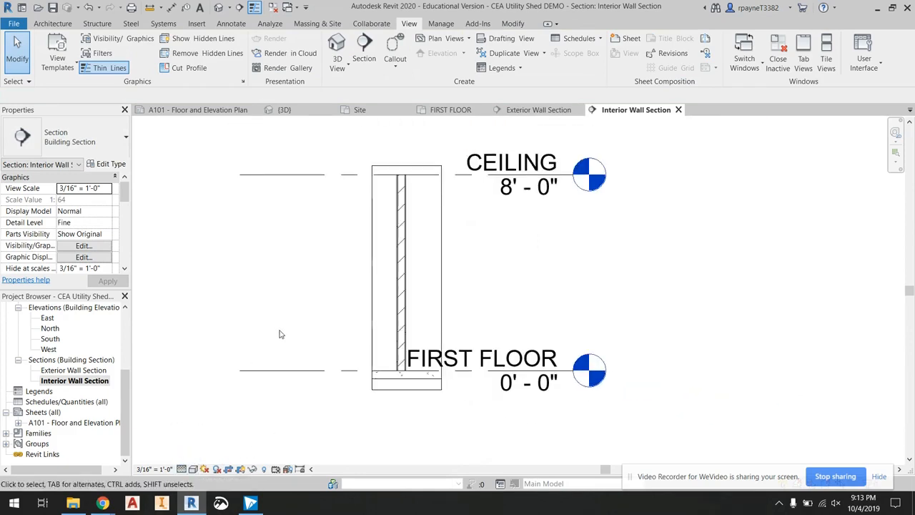
# - Shorten the headless ends of the CEILING and FIRST FLOOR level lines toward the wall in the Interior Wall Section view
pyautogui.click(264, 175)
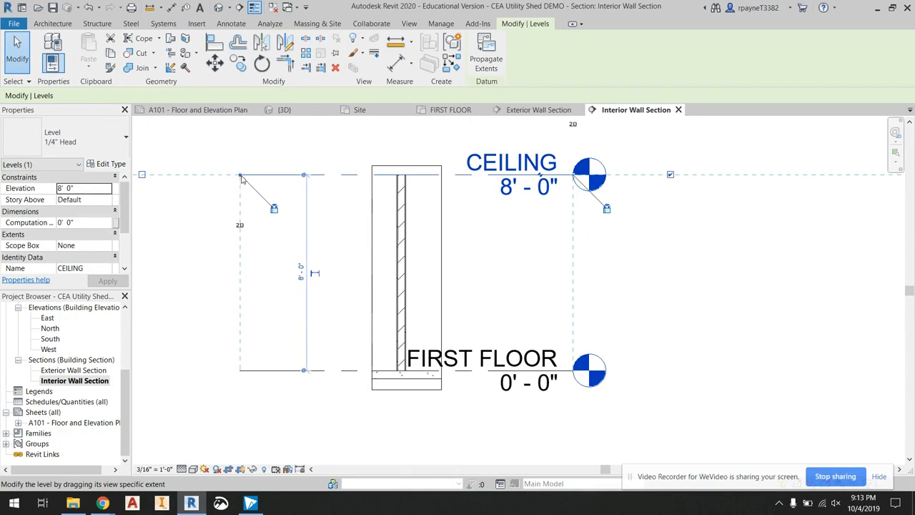
pyautogui.moveTo(263, 174); pyautogui.dragTo(318, 174)
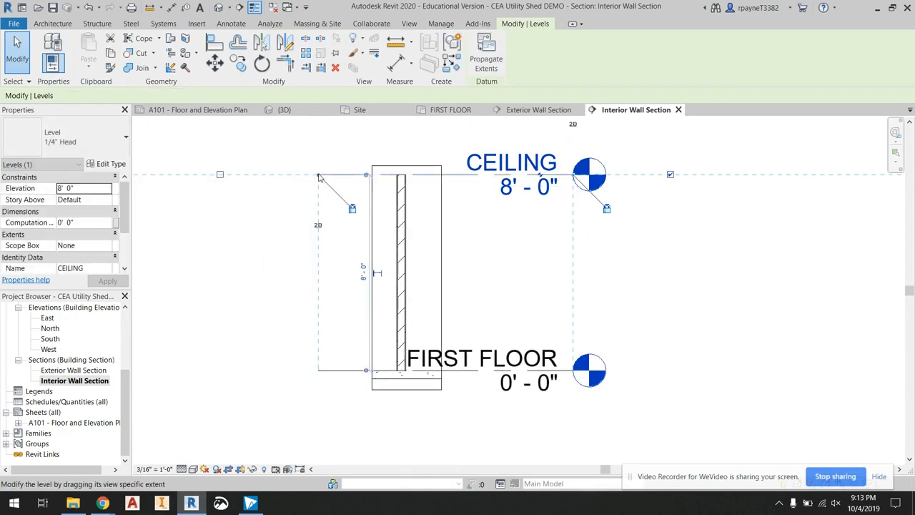
pyautogui.click(248, 359)
# - Open the Exterior Wall Section view and shorten the headless ends of its level lines toward the wall
pyautogui.click(87, 364)
pyautogui.doubleClick(87, 364)
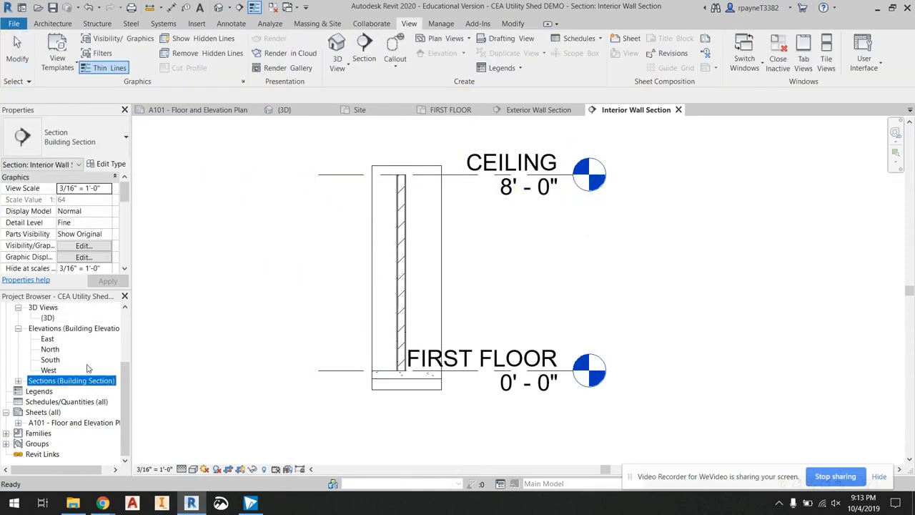
pyautogui.click(19, 381)
pyautogui.doubleClick(45, 391)
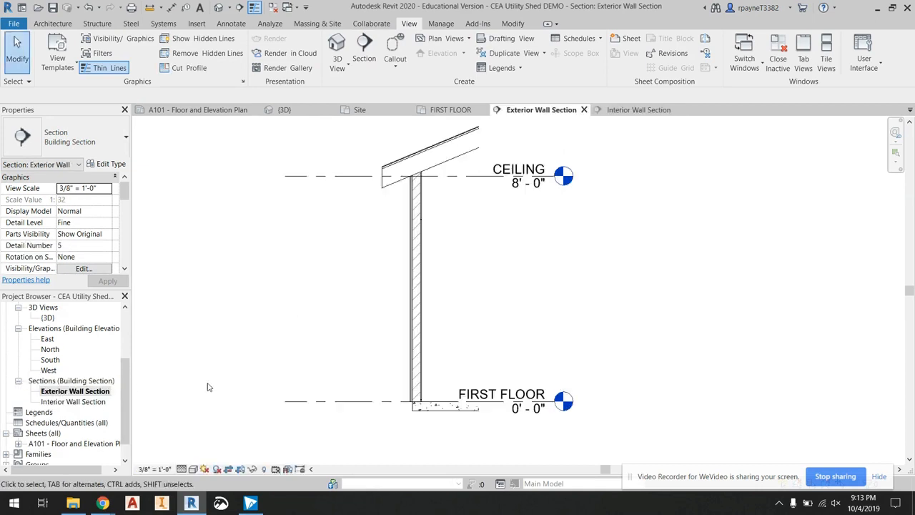
pyautogui.click(289, 403)
pyautogui.moveTo(286, 401); pyautogui.dragTo(369, 401)
pyautogui.click(236, 328)
pyautogui.scroll(-2, 231, 289)
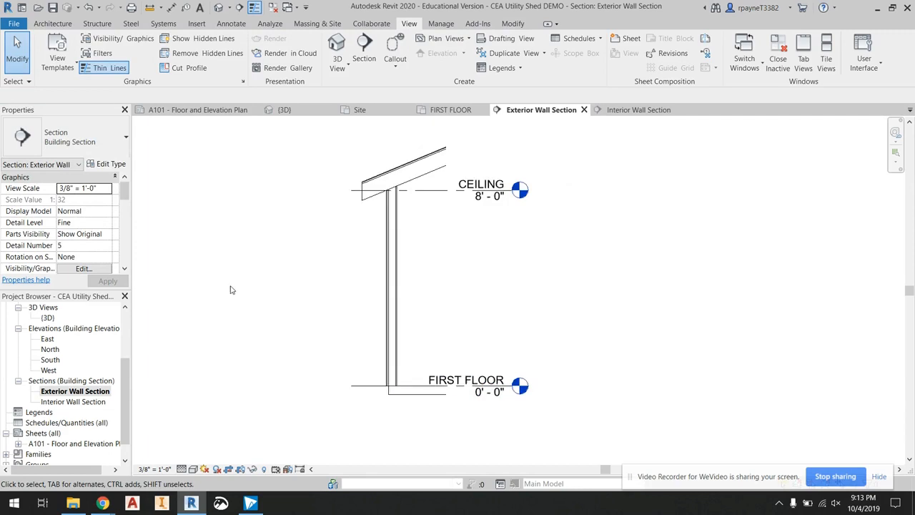
pyautogui.scroll(2, 197, 389)
# - Set the scale of the Interior Wall Section view to 3/8" = 1'-0"
pyautogui.doubleClick(73, 401)
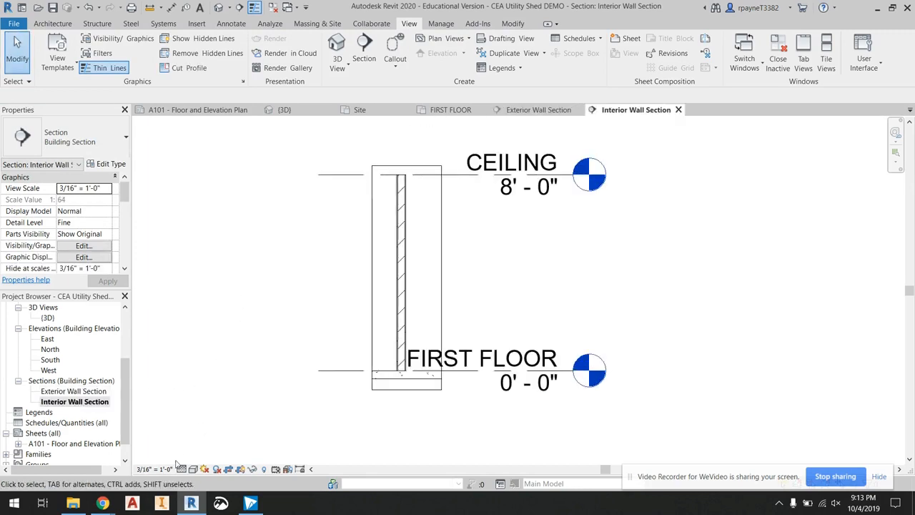
pyautogui.click(155, 469)
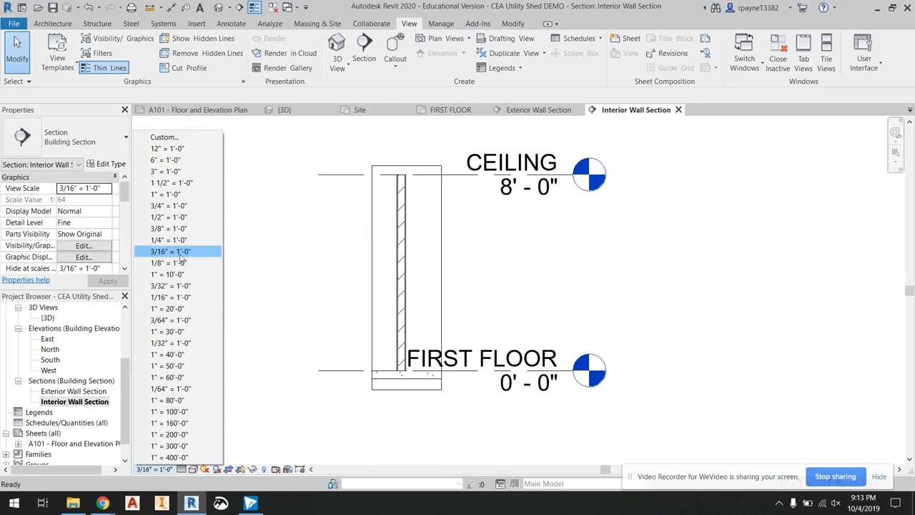
pyautogui.click(179, 228)
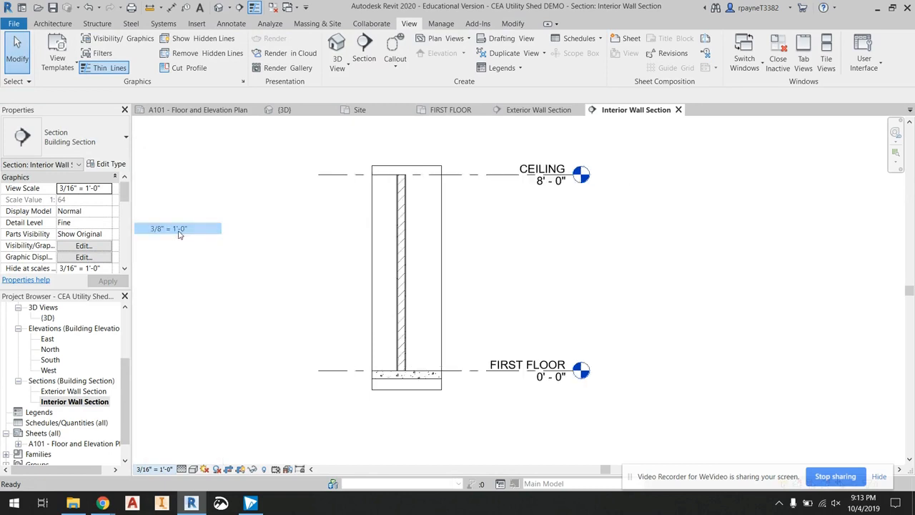
# - Pull the CEILING and FIRST FLOOR level heads closer to the wall in the Interior Wall Section view
pyautogui.click(510, 176)
pyautogui.moveTo(573, 175); pyautogui.dragTo(509, 174)
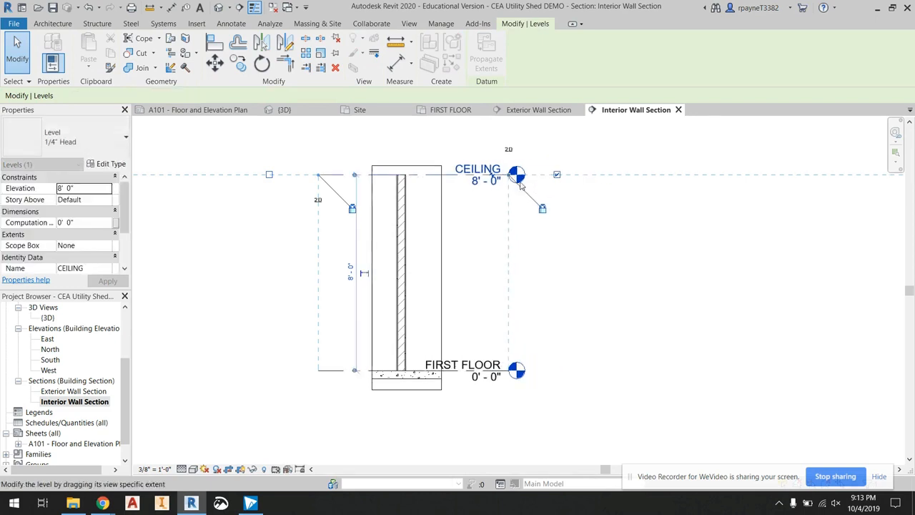
pyautogui.click(547, 256)
# - Open the Exterior Wall Section view and pull the CEILING and FIRST FLOOR level heads closer to the wall
pyautogui.doubleClick(50, 392)
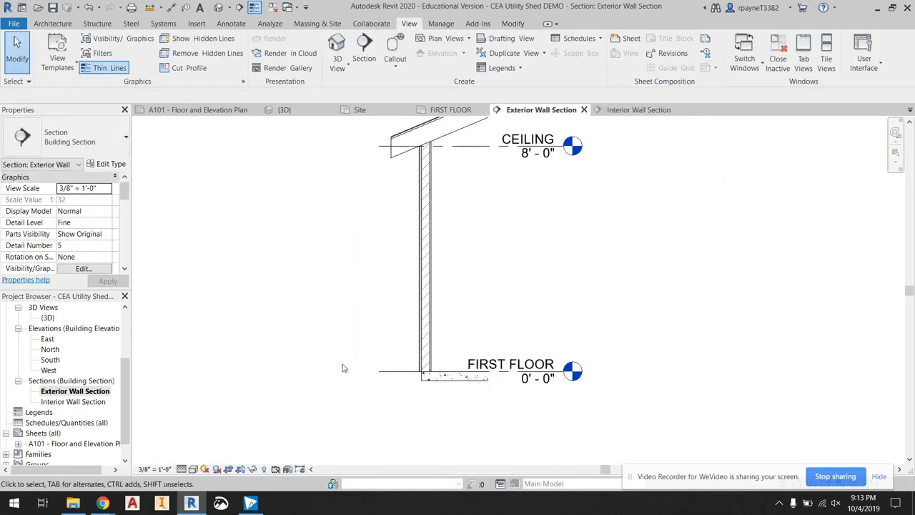
pyautogui.scroll(-1, 509, 206)
pyautogui.click(493, 161)
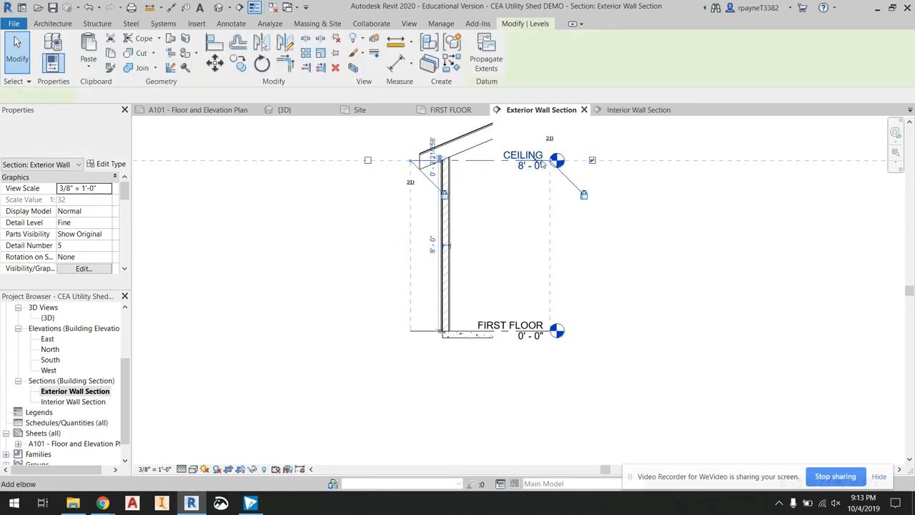
pyautogui.moveTo(550, 161); pyautogui.dragTo(527, 160)
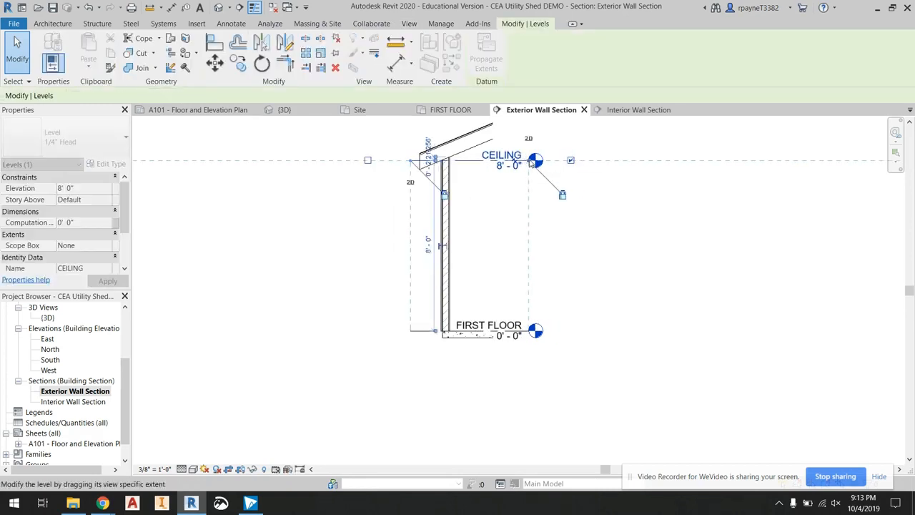
pyautogui.click(526, 308)
pyautogui.scroll(1, 442, 293)
pyautogui.moveTo(364, 195); pyautogui.dragTo(339, 276, button='middle')
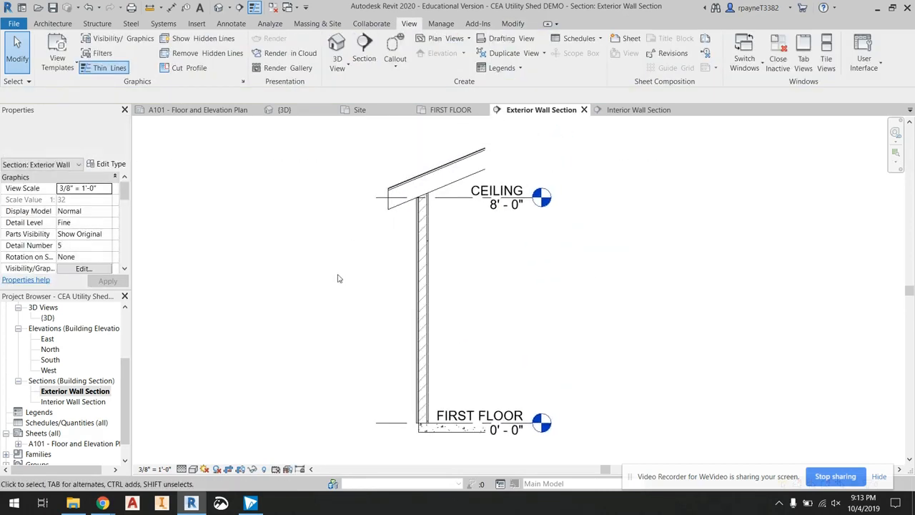
# - Open sheet A101 and place the Interior Wall Section view below the Exterior Wall Section viewport
pyautogui.scroll(-1, 38, 433)
pyautogui.doubleClick(43, 434)
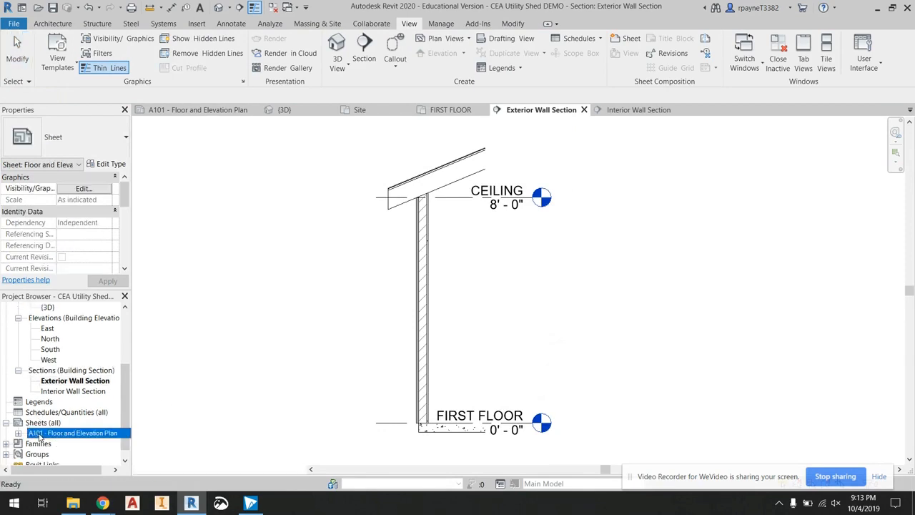
pyautogui.click(54, 391)
pyautogui.click(469, 384)
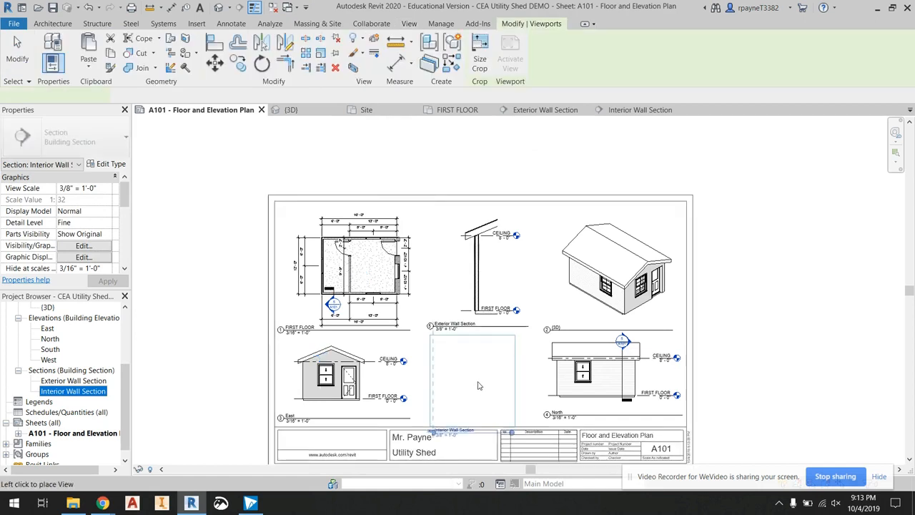
pyautogui.scroll(5, 470, 379)
pyautogui.scroll(-4, 461, 286)
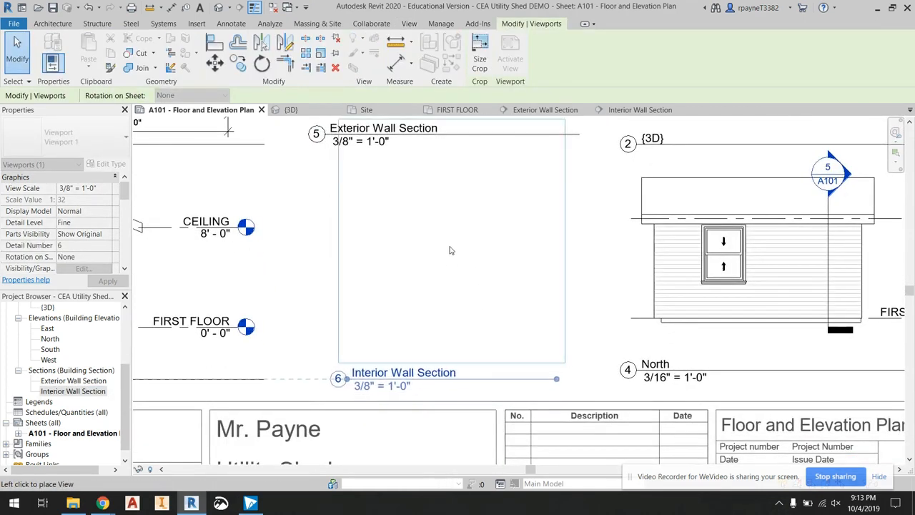
pyautogui.click(436, 245)
# - Move the Exterior Wall Section viewport up on sheet A101 to clear space above the Interior Wall Section
pyautogui.scroll(-5, 436, 245)
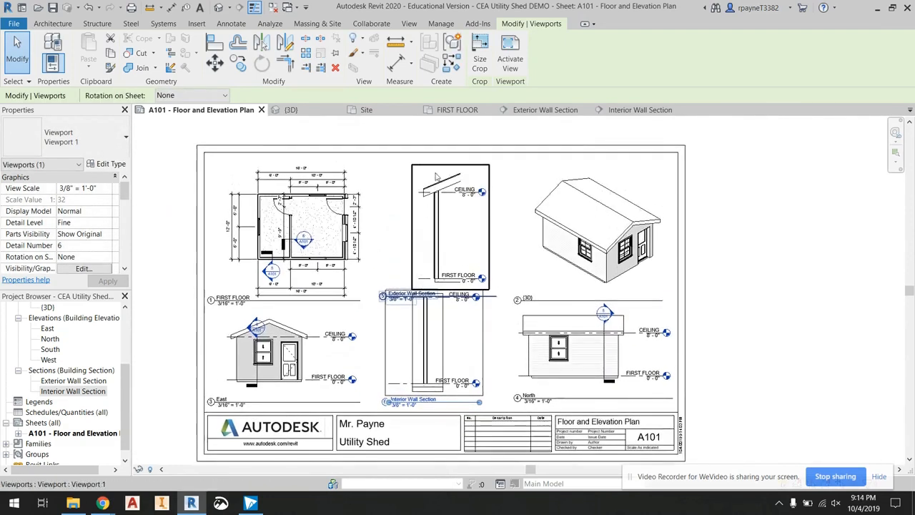
pyautogui.scroll(4, 433, 164)
pyautogui.click(442, 169)
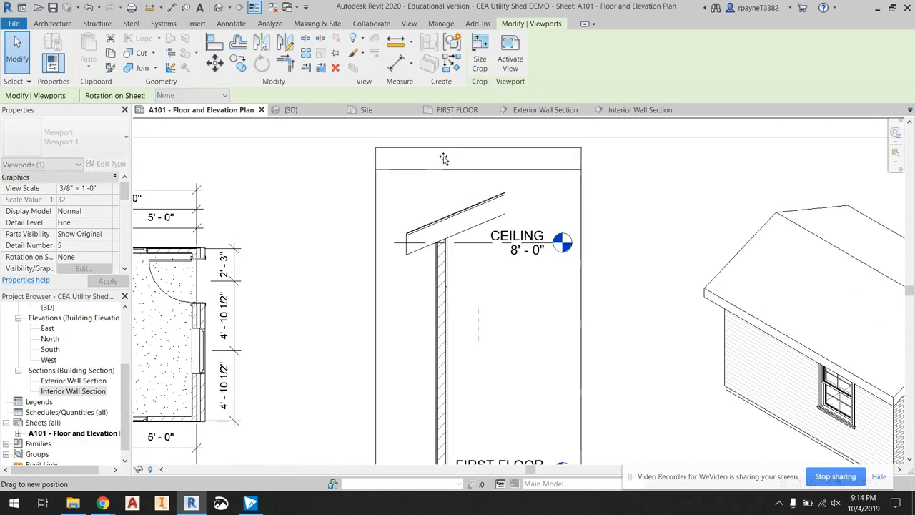
pyautogui.scroll(-2, 426, 153)
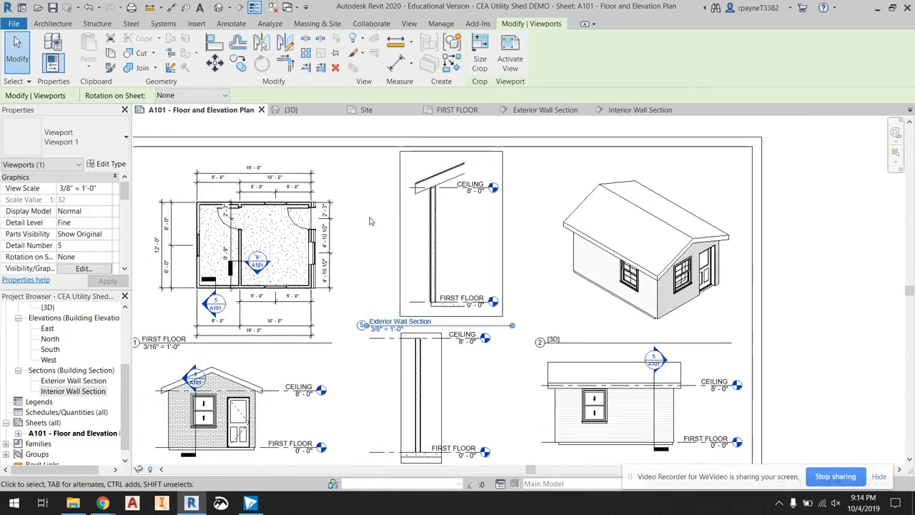
pyautogui.press('Escape')
# - Shift the Exterior Wall Section viewport slightly so its level heads line up with those of the Interior Wall Section
pyautogui.scroll(5, 392, 372)
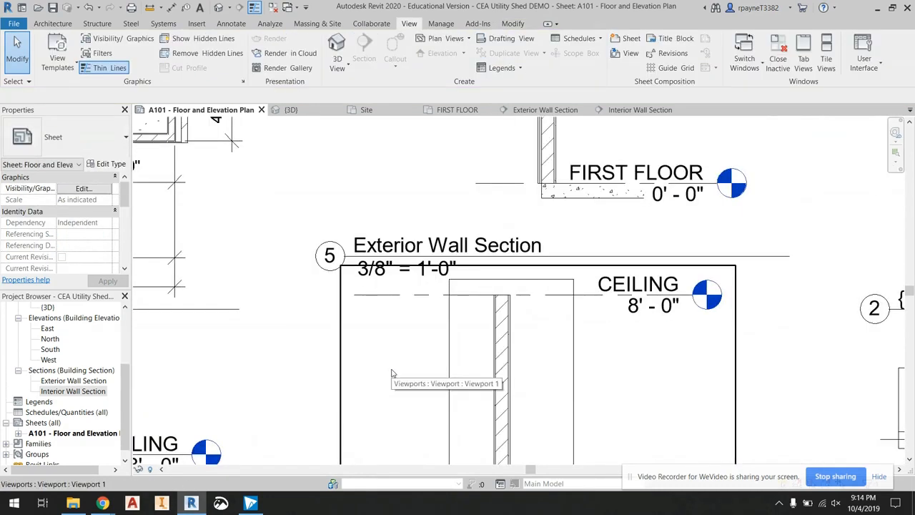
pyautogui.scroll(-4, 412, 279)
pyautogui.moveTo(427, 212); pyautogui.dragTo(407, 344, button='middle')
pyautogui.click(431, 260)
pyautogui.moveTo(429, 250); pyautogui.dragTo(421, 247)
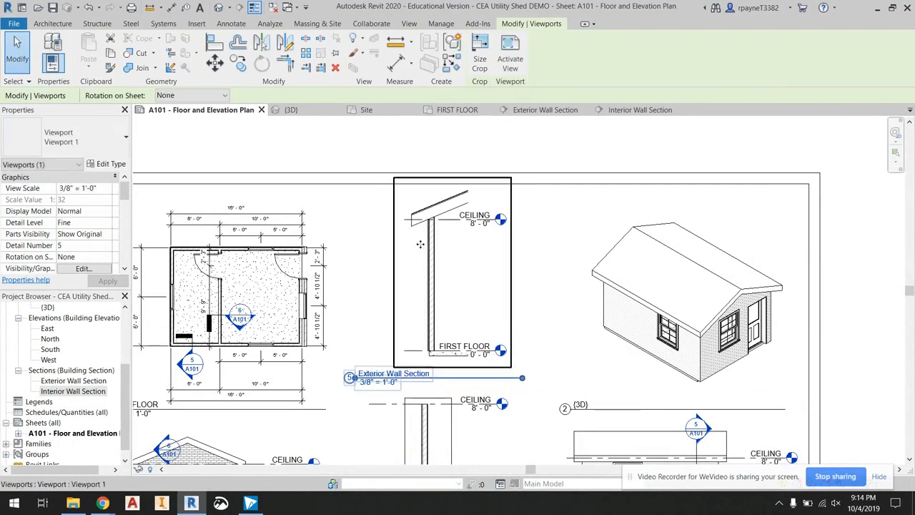
pyautogui.click(364, 138)
pyautogui.scroll(-2, 364, 139)
pyautogui.moveTo(385, 365); pyautogui.dragTo(383, 304, button='middle')
pyautogui.scroll(2, 386, 330)
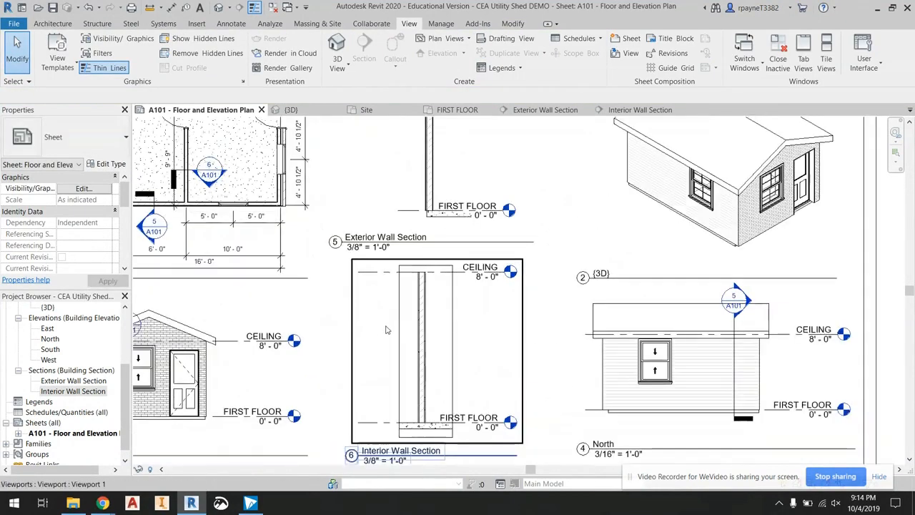
pyautogui.scroll(2, 387, 296)
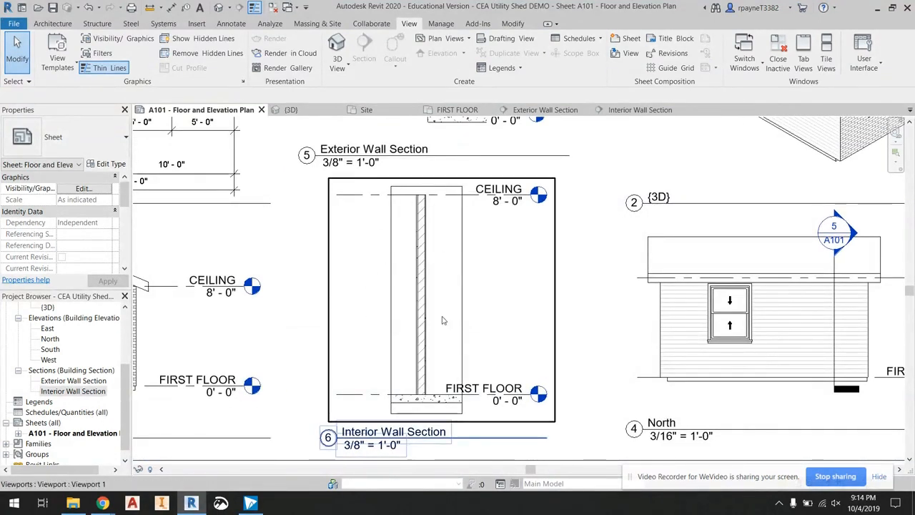
# - Open the interior and exterior wall section views and examine the exterior wall's layers and its slab at FIRST FLOOR
pyautogui.doubleClick(47, 393)
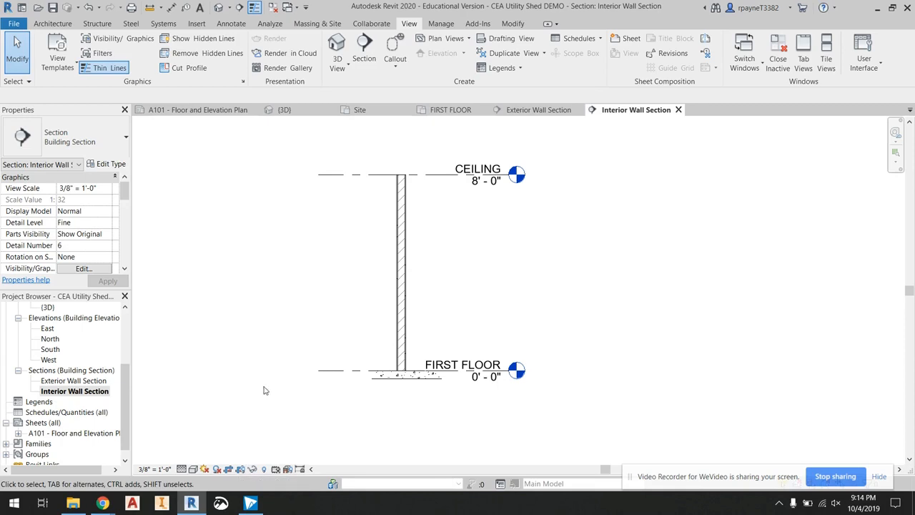
pyautogui.doubleClick(60, 382)
pyautogui.scroll(5, 409, 437)
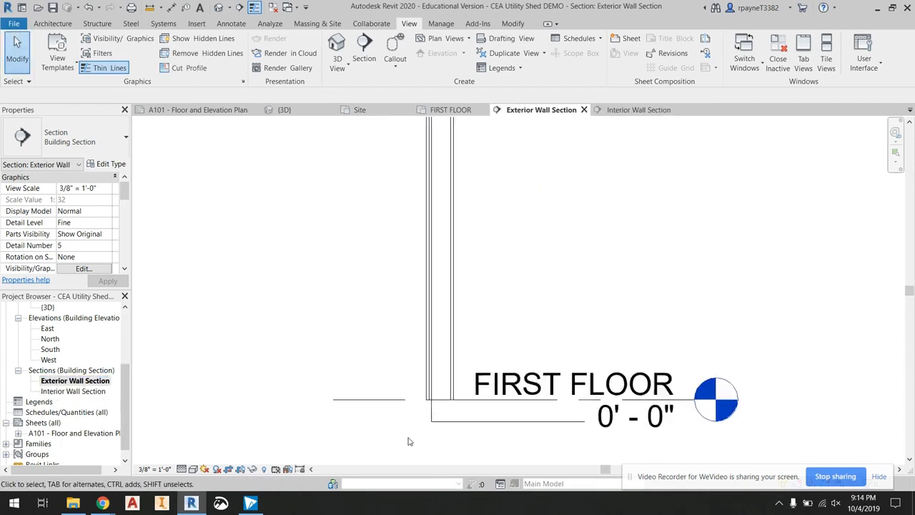
pyautogui.scroll(-4, 491, 236)
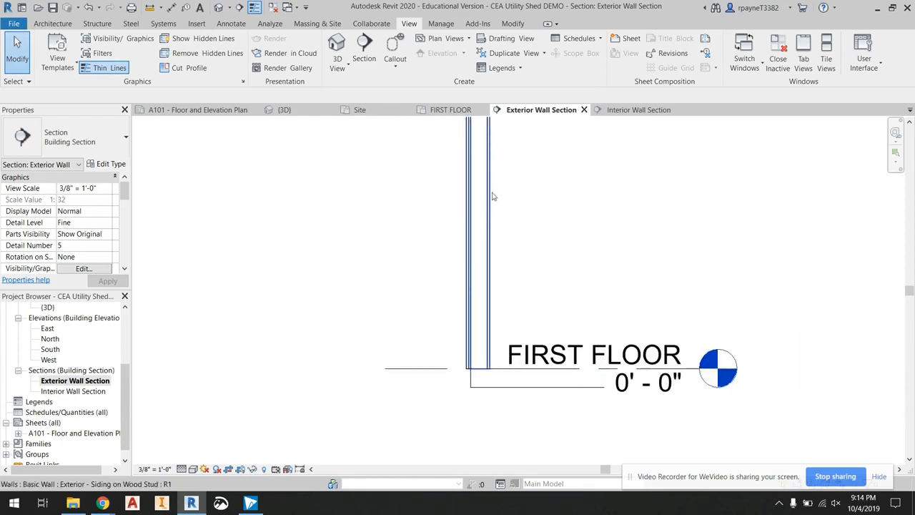
pyautogui.moveTo(491, 236); pyautogui.dragTo(484, 290, button='middle')
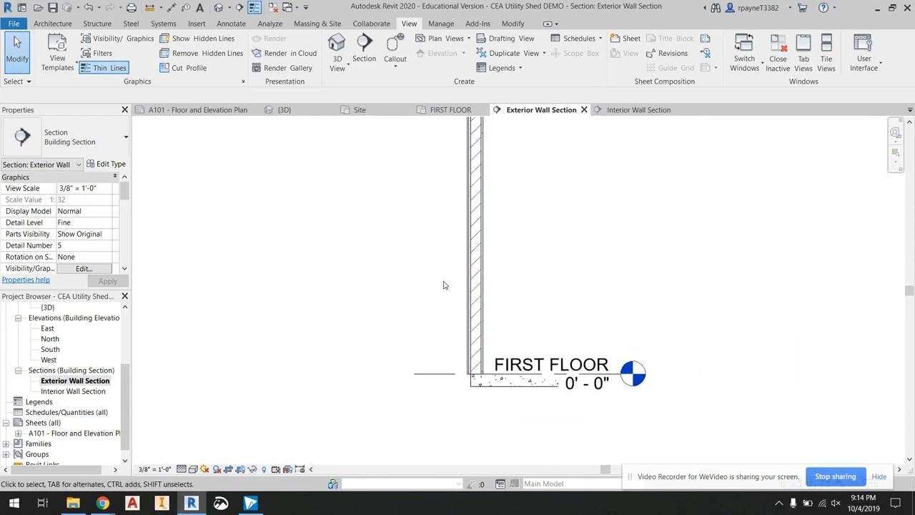
pyautogui.scroll(8, 474, 383)
pyautogui.scroll(-4, 457, 312)
pyautogui.moveTo(474, 265); pyautogui.dragTo(451, 356, button='middle')
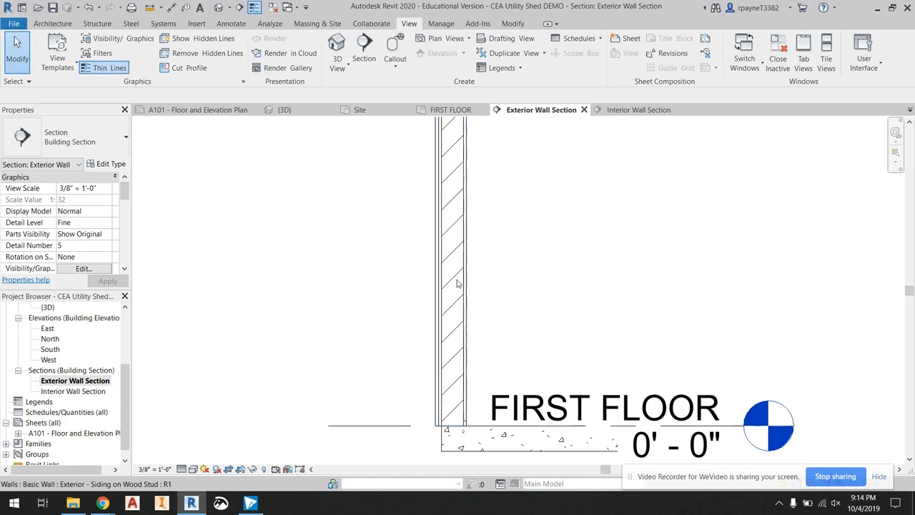
pyautogui.scroll(-3, 377, 293)
pyautogui.moveTo(385, 299); pyautogui.dragTo(390, 360, button='middle')
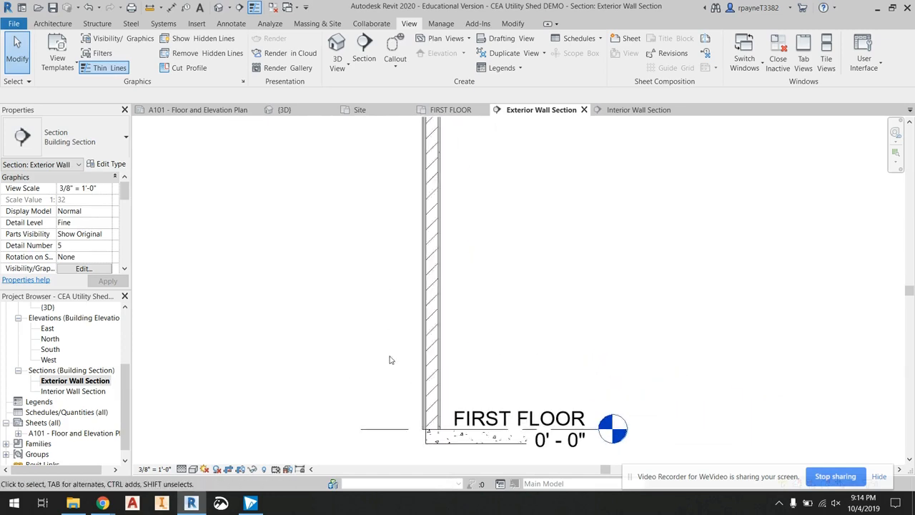
pyautogui.scroll(-1, 389, 359)
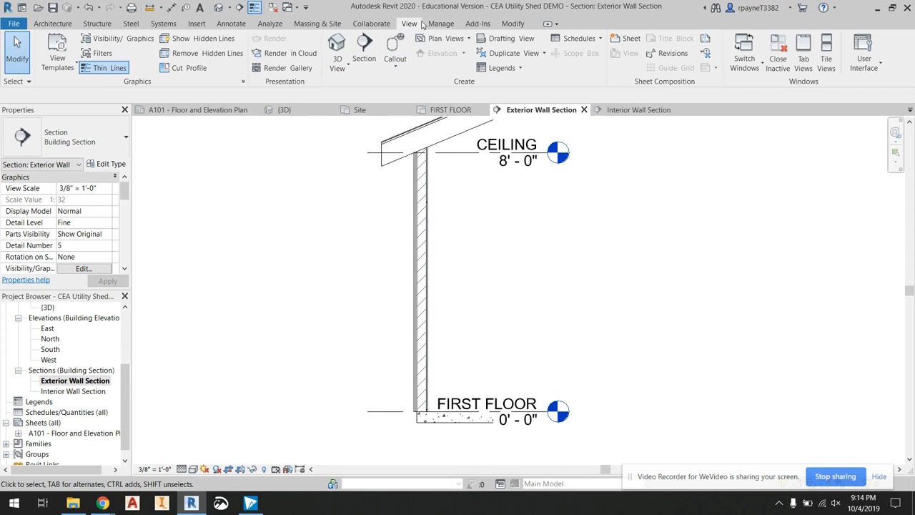
# - Draw 3 1/2" wide batt insulation about 2'-2" tall inside the exterior wall's stud layer, starting at the FIRST FLOOR line
pyautogui.click(231, 23)
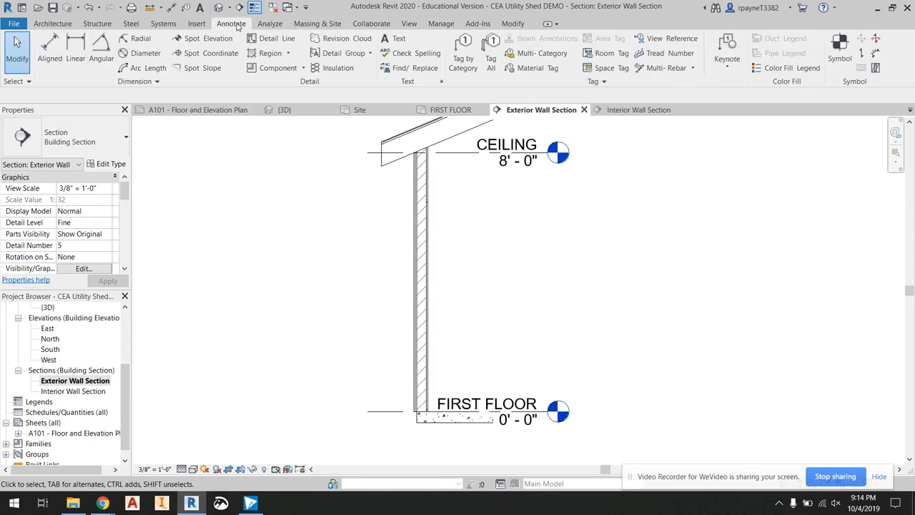
pyautogui.click(326, 68)
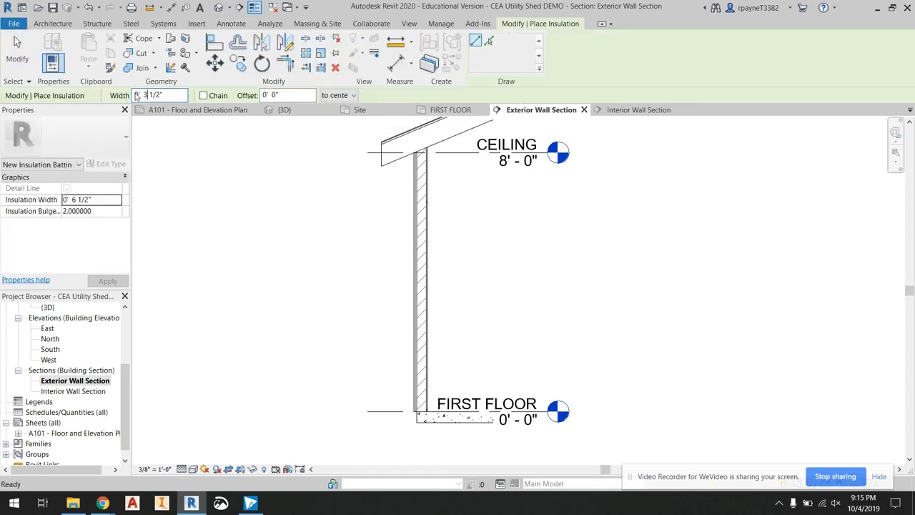
pyautogui.click(190, 199)
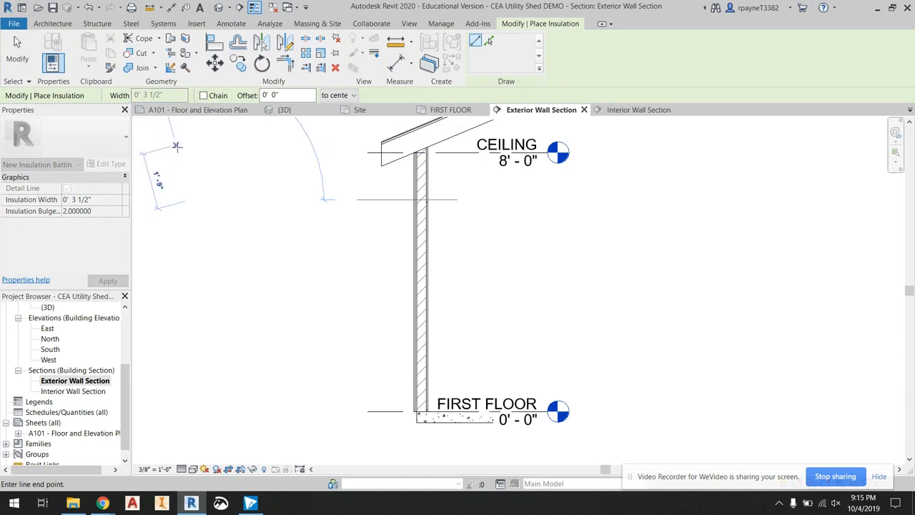
pyautogui.press('Escape')
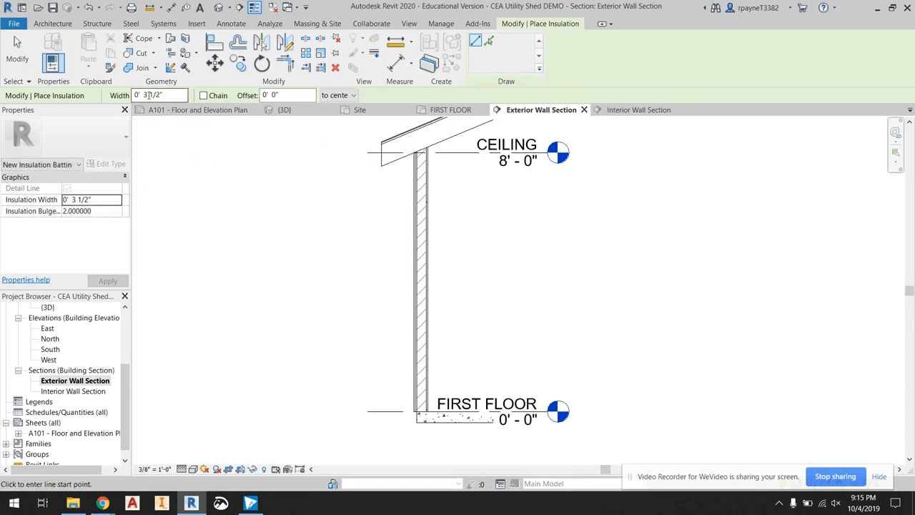
pyautogui.scroll(4, 419, 412)
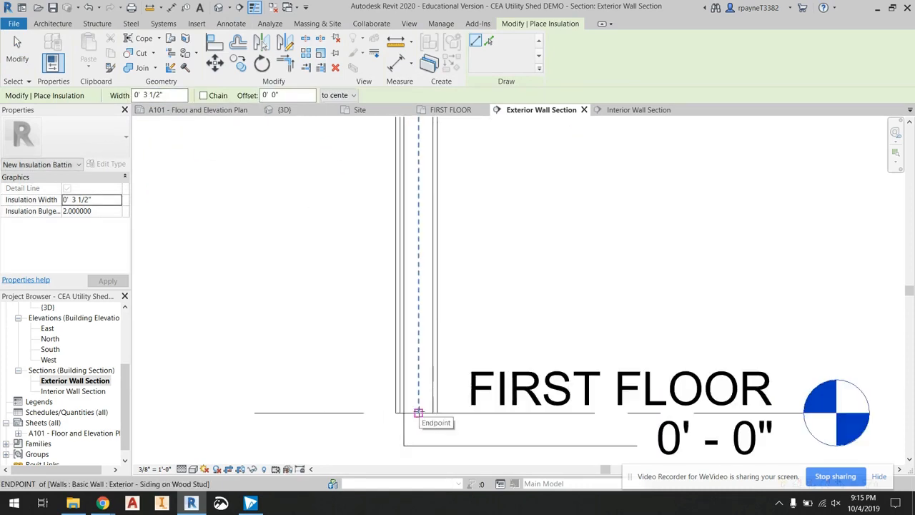
pyautogui.click(419, 413)
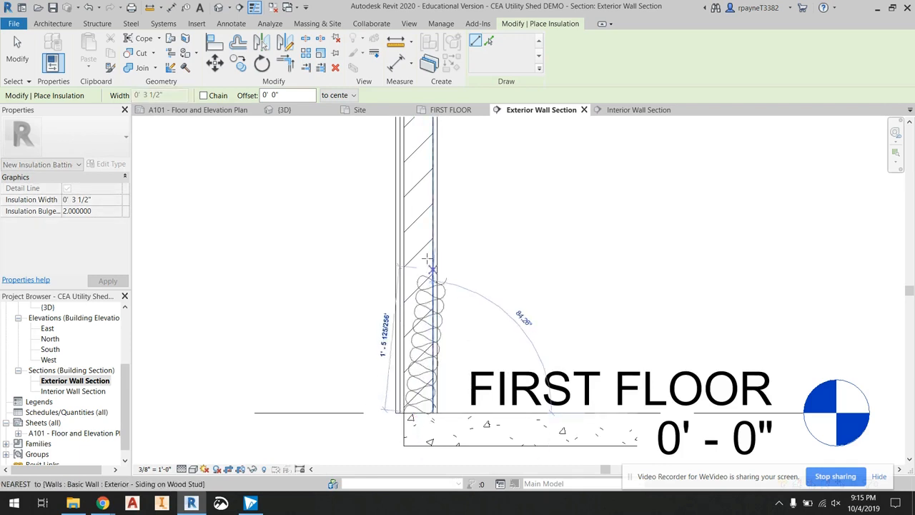
pyautogui.click(419, 198)
pyautogui.scroll(-1, 585, 317)
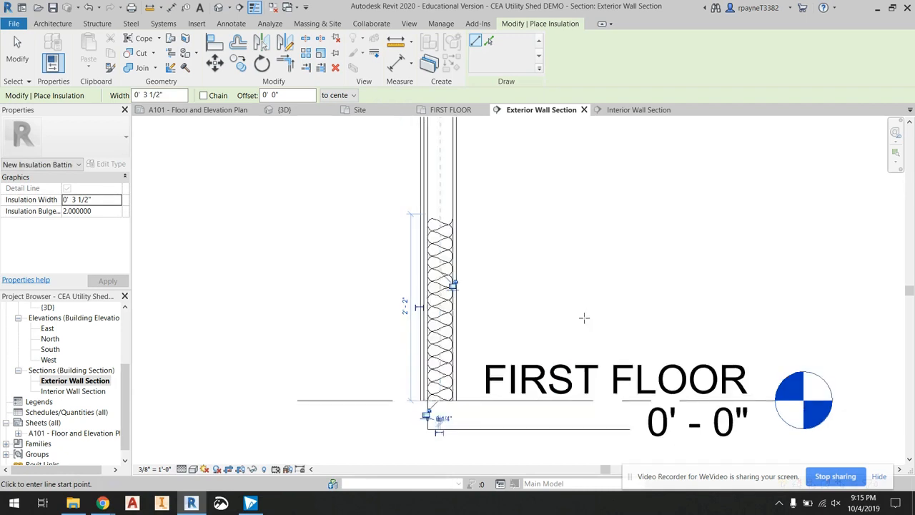
# - Examine the type and properties of the roof above the exterior wall to determine its rafter size
pyautogui.scroll(-1, 584, 317)
pyautogui.moveTo(559, 215); pyautogui.dragTo(535, 292, button='middle')
pyautogui.scroll(-3, 481, 352)
pyautogui.scroll(2, 508, 344)
pyautogui.moveTo(550, 176); pyautogui.dragTo(509, 353, button='middle')
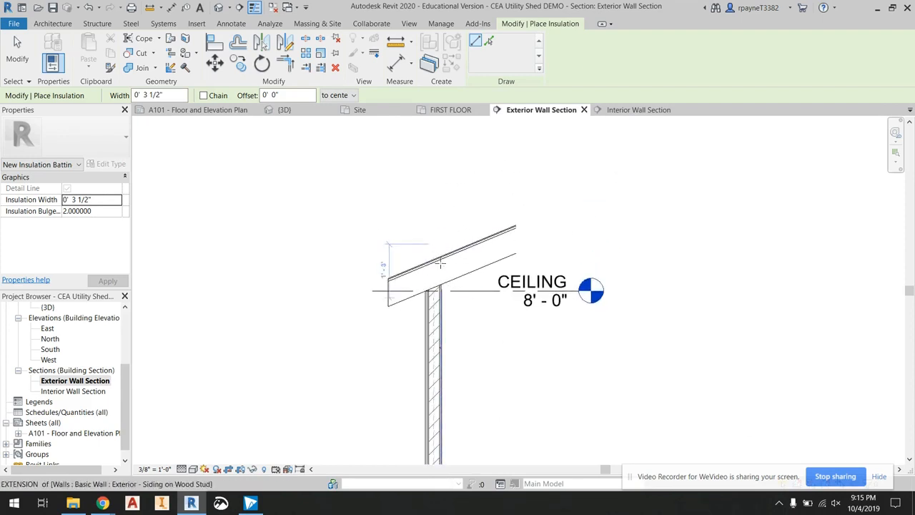
pyautogui.scroll(3, 442, 265)
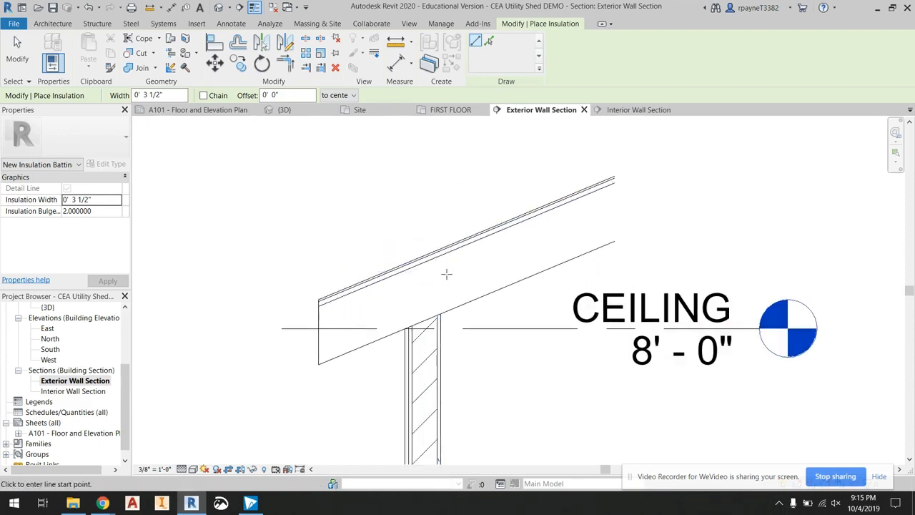
pyautogui.press('Escape')
pyautogui.click(475, 299)
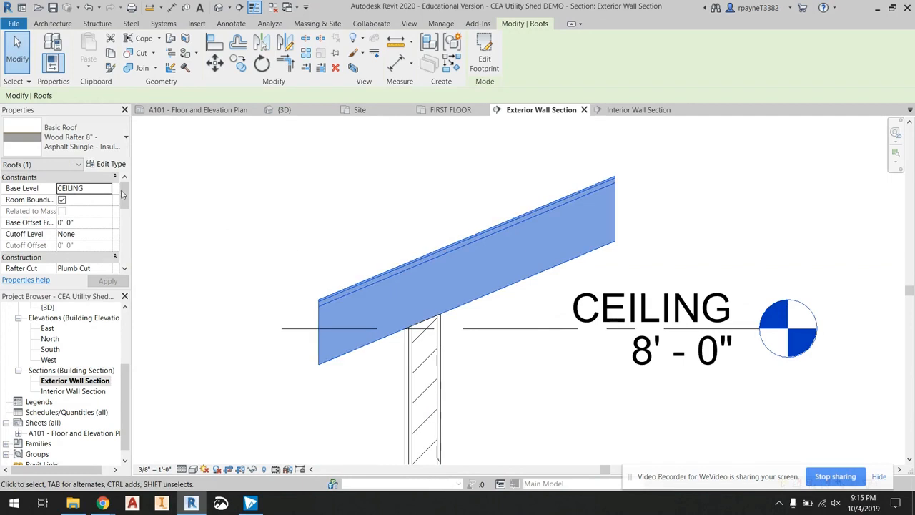
pyautogui.click(440, 229)
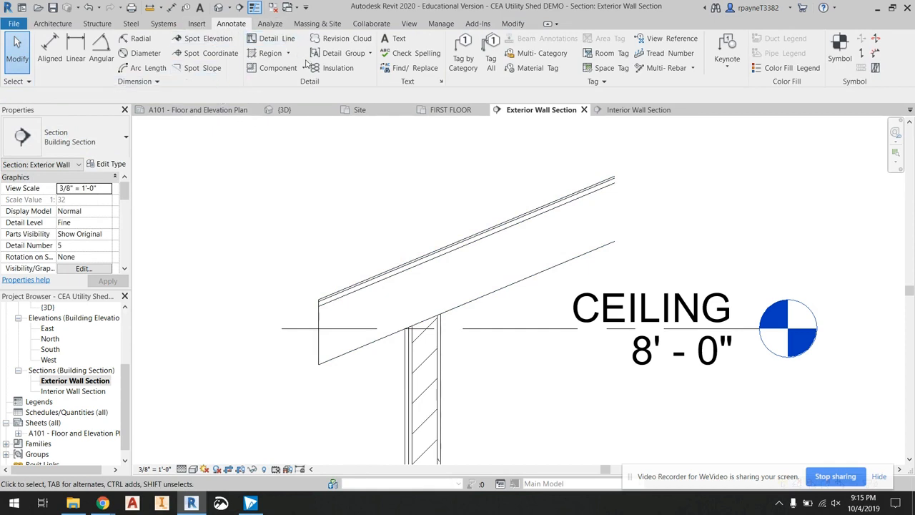
# - Start batt insulation with a width of 7 1/4" for the roof above the exterior wall
pyautogui.click(332, 68)
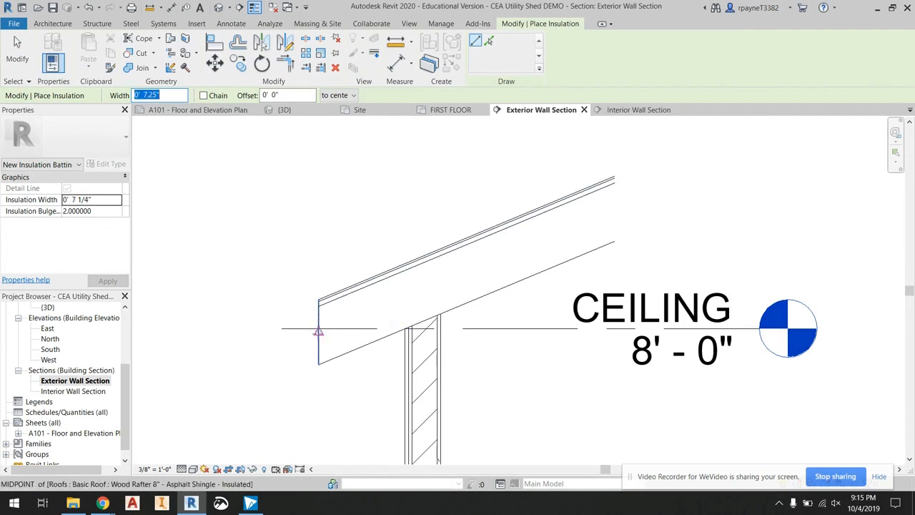
pyautogui.press('Return')
pyautogui.click(320, 318)
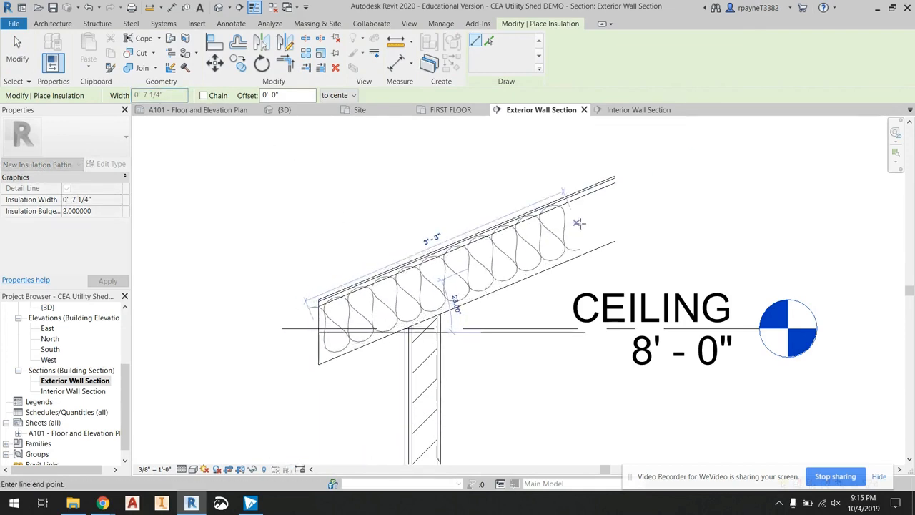
pyautogui.press('Escape')
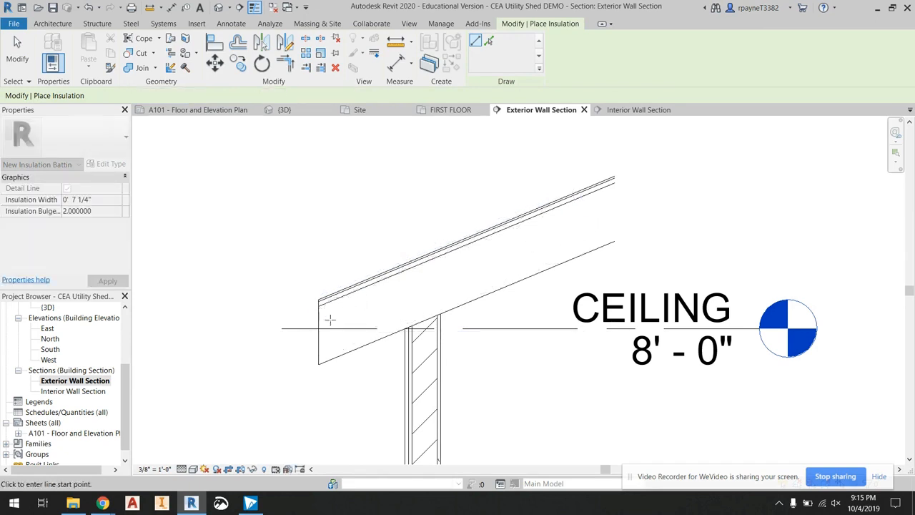
pyautogui.scroll(3, 343, 325)
pyautogui.scroll(2, 343, 326)
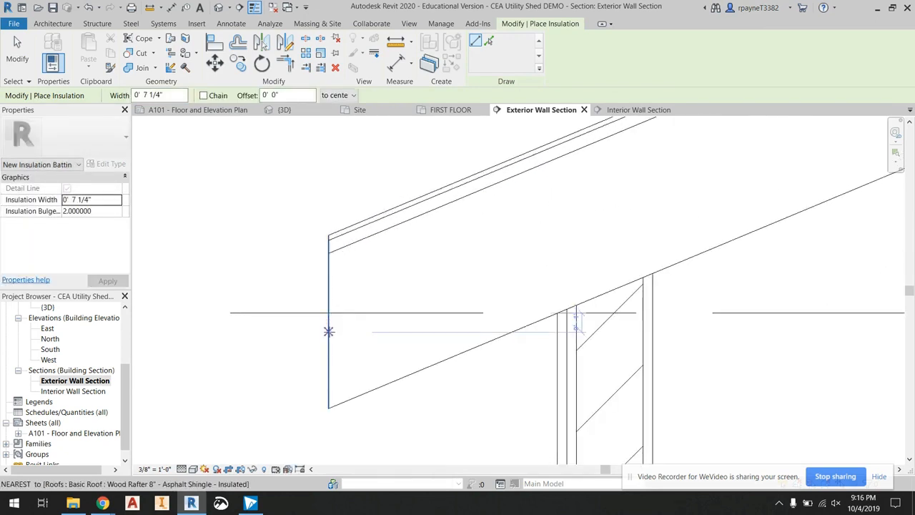
pyautogui.scroll(1, 328, 328)
pyautogui.click(329, 328)
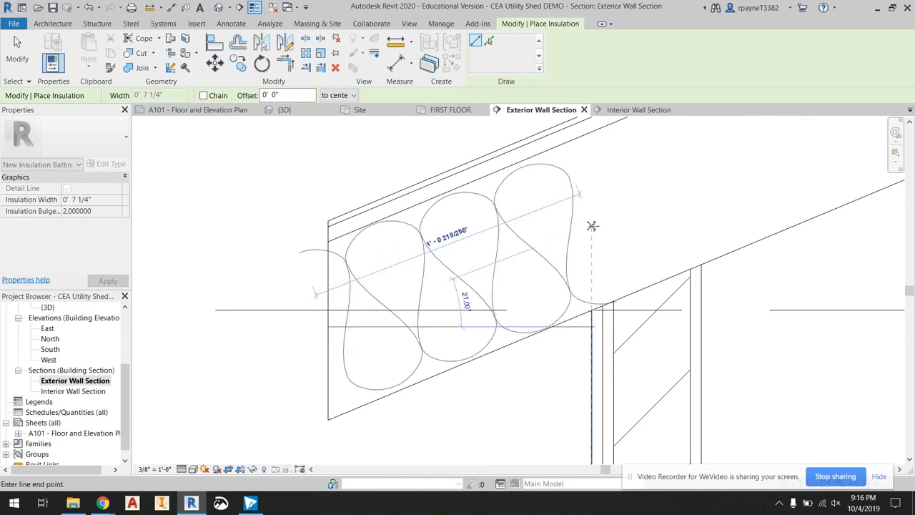
pyautogui.press('Escape')
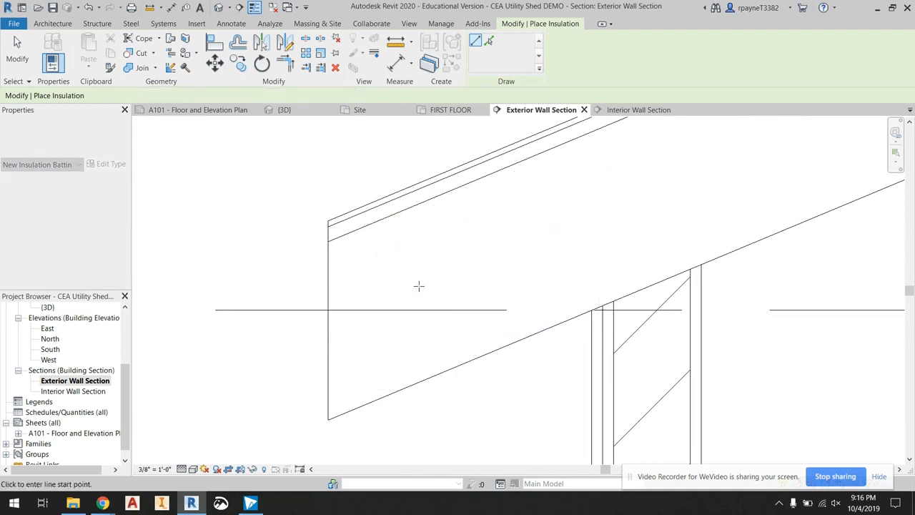
pyautogui.click(328, 337)
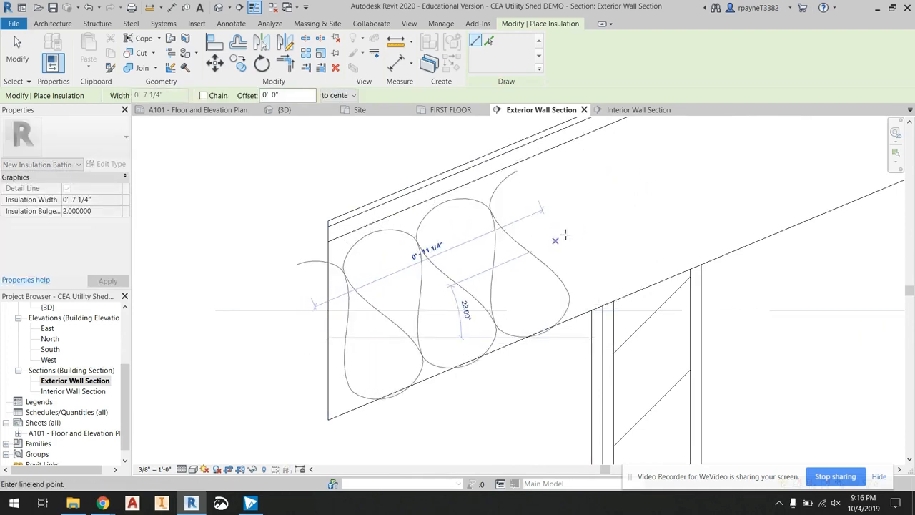
pyautogui.press('Escape')
pyautogui.press('Escape')
# - Draw 7 1/4" wide batt insulation about 3'-7 1/4" long inside the roof's rafter layer, from the eave edge up along the slope
pyautogui.click(315, 299)
pyautogui.scroll(-3, 702, 181)
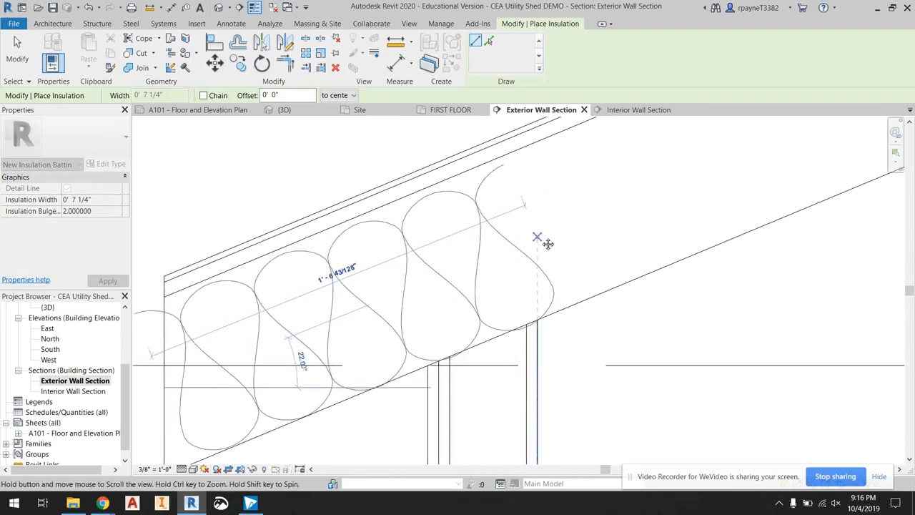
pyautogui.scroll(-3, 690, 164)
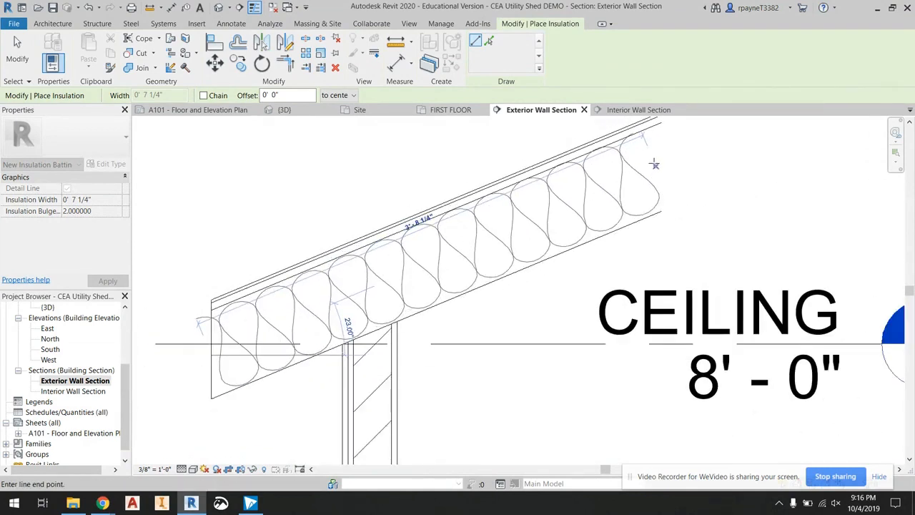
pyautogui.scroll(2, 647, 167)
pyautogui.scroll(2, 650, 169)
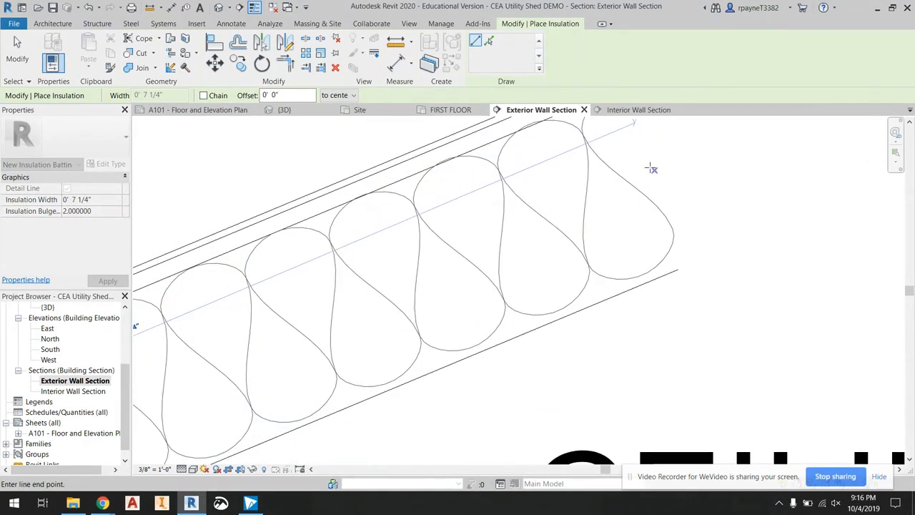
pyautogui.scroll(2, 651, 171)
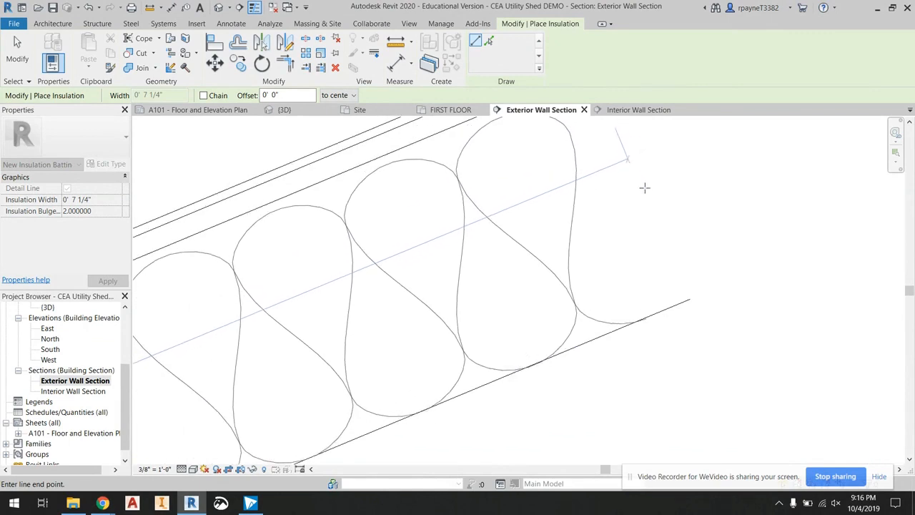
pyautogui.scroll(-4, 647, 182)
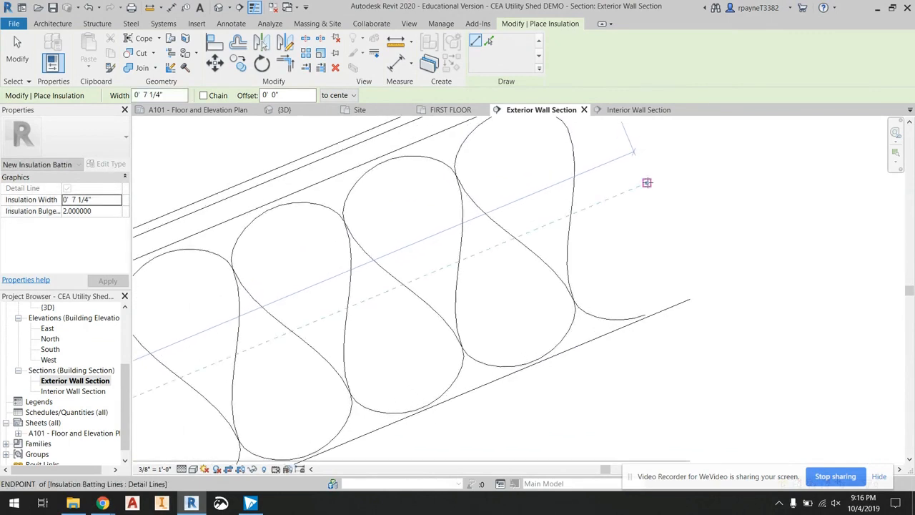
pyautogui.click(647, 182)
pyautogui.scroll(2, 183, 331)
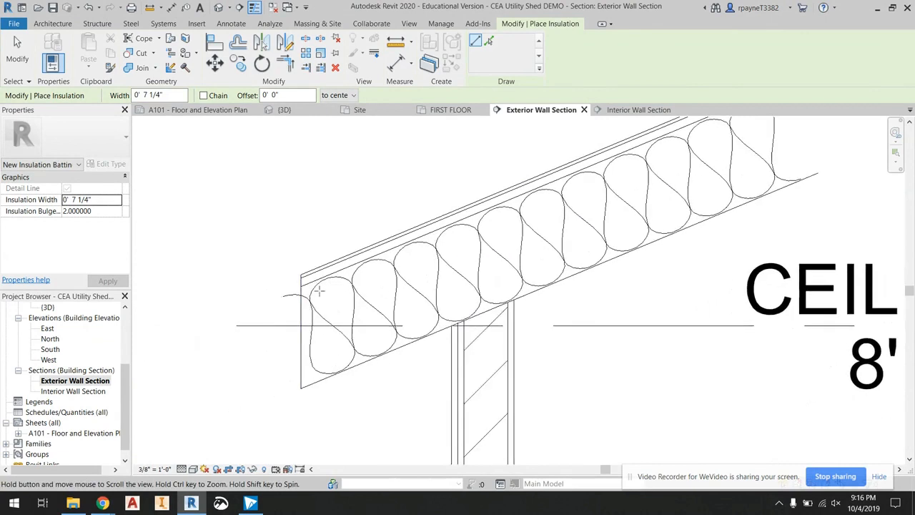
pyautogui.press('Escape')
pyautogui.press('Escape')
# - Shorten the roof insulation at its lower end so the batting starts inside the eave edge
pyautogui.scroll(3, 281, 321)
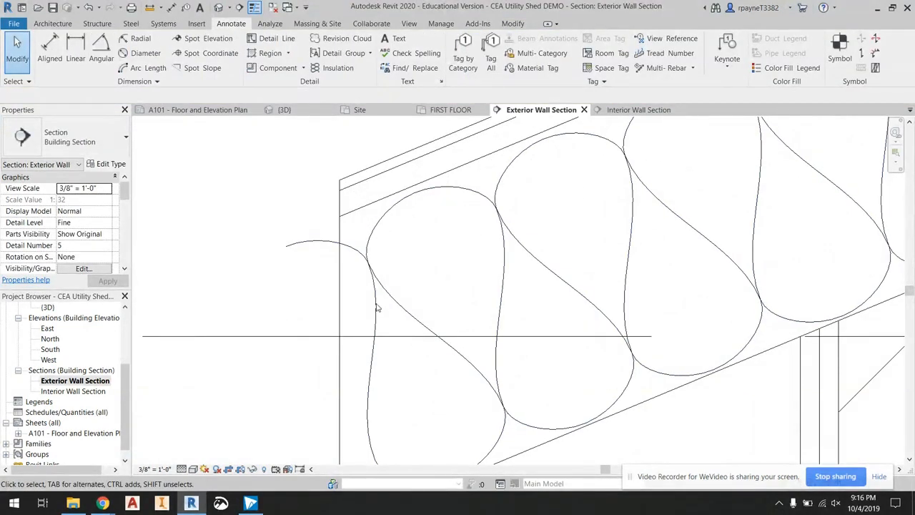
pyautogui.click(318, 245)
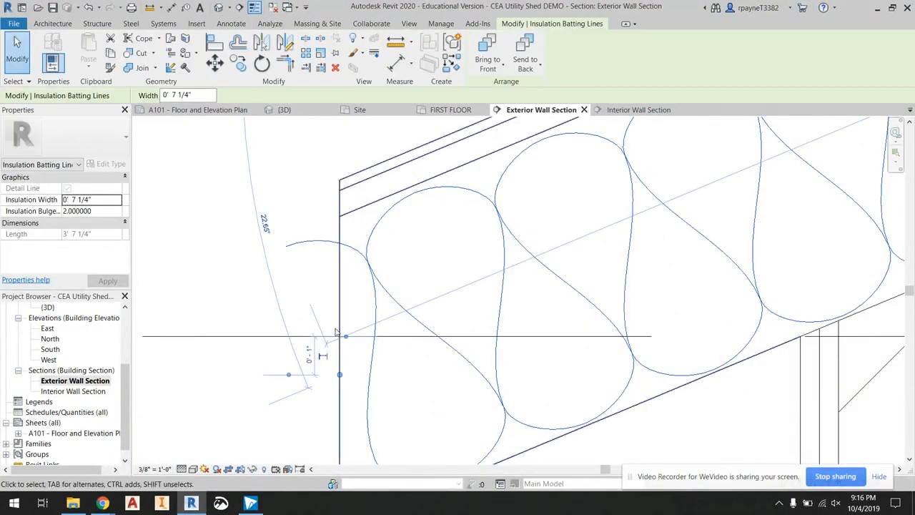
pyautogui.click(340, 375)
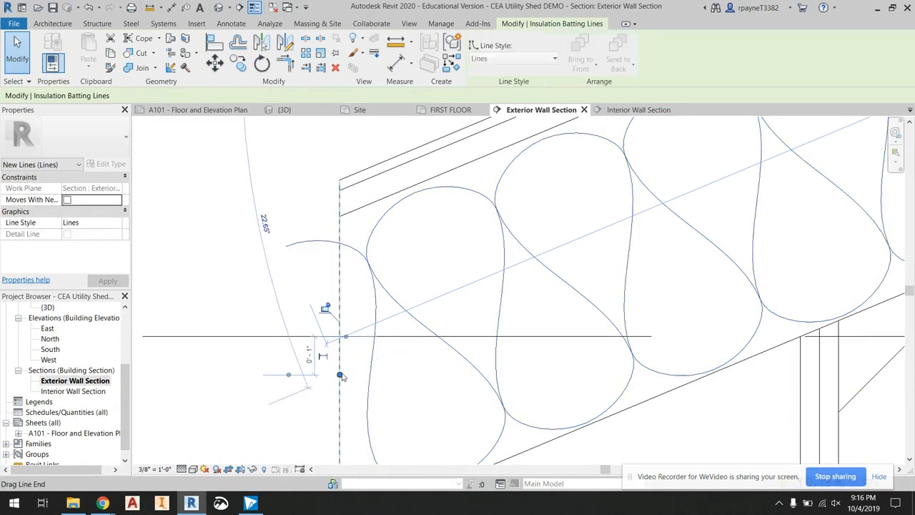
pyautogui.moveTo(340, 375); pyautogui.dragTo(405, 346)
pyautogui.scroll(-4, 363, 321)
pyautogui.scroll(-5, 361, 323)
pyautogui.press('Escape')
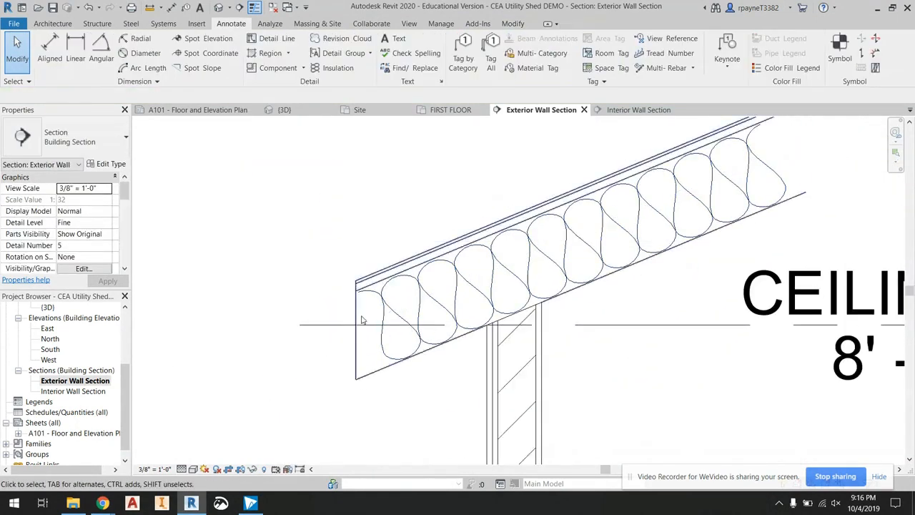
# - Set up a text note near the FIRST FLOOR slab with a two-segment leader and the 3/32" Arial type
pyautogui.moveTo(327, 333); pyautogui.dragTo(342, 210, button='middle')
pyautogui.scroll(3, 398, 427)
pyautogui.moveTo(331, 409); pyautogui.dragTo(461, 347, button='middle')
pyautogui.scroll(2, 462, 341)
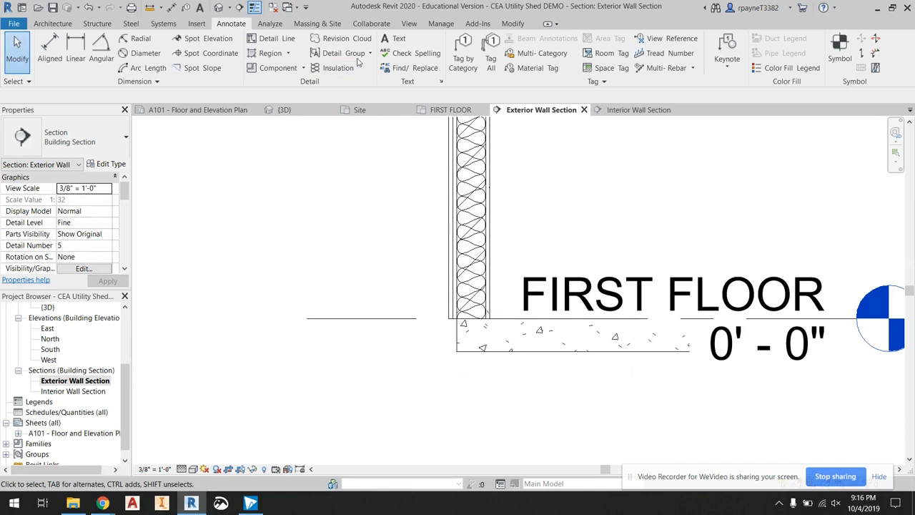
pyautogui.click(392, 40)
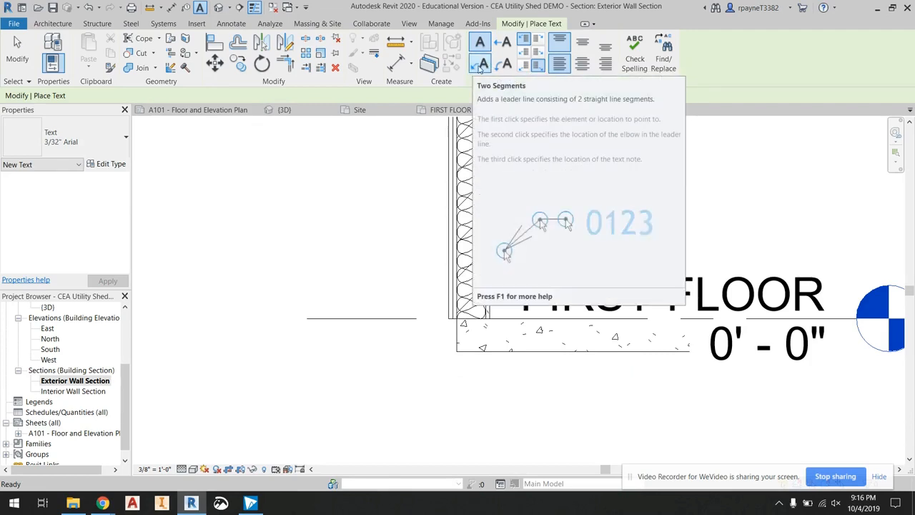
pyautogui.click(477, 66)
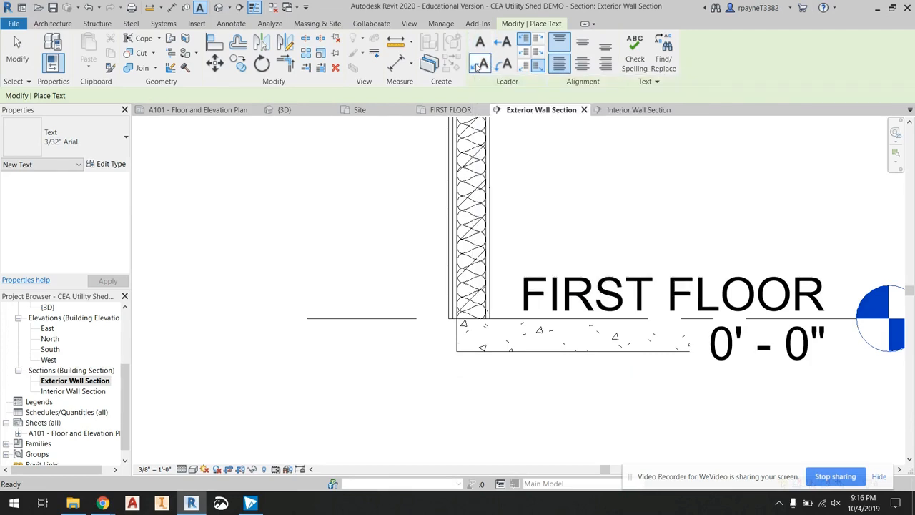
pyautogui.click(100, 147)
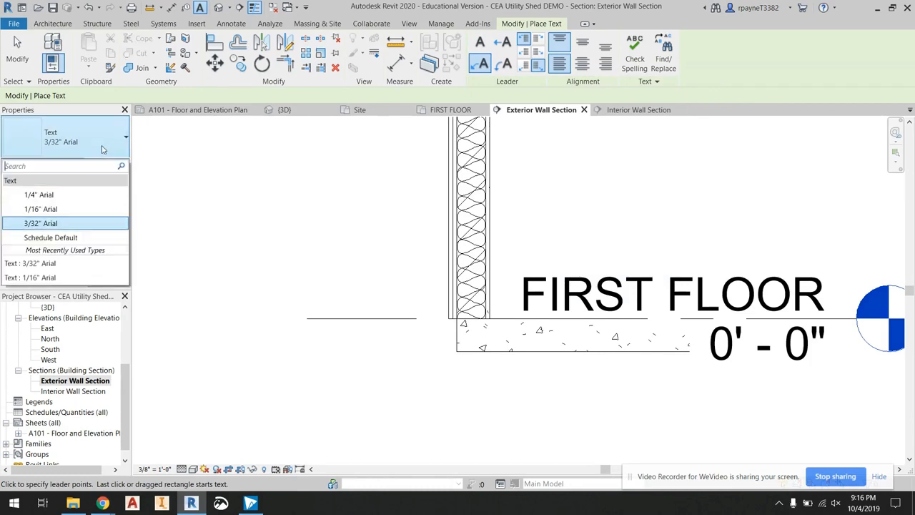
pyautogui.click(44, 225)
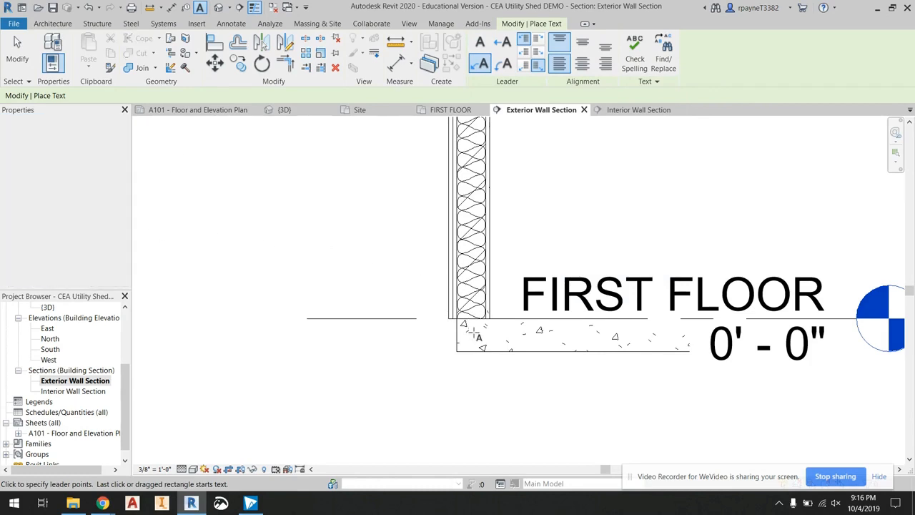
pyautogui.click(63, 151)
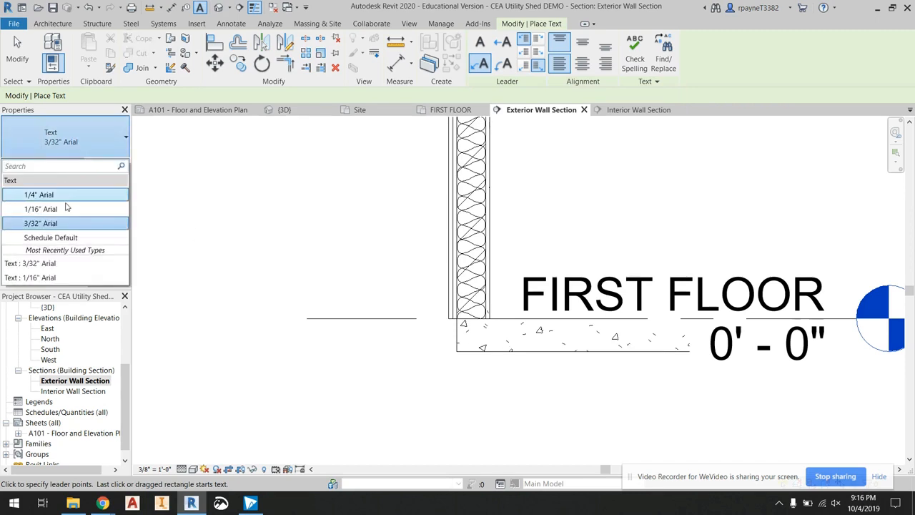
pyautogui.click(44, 229)
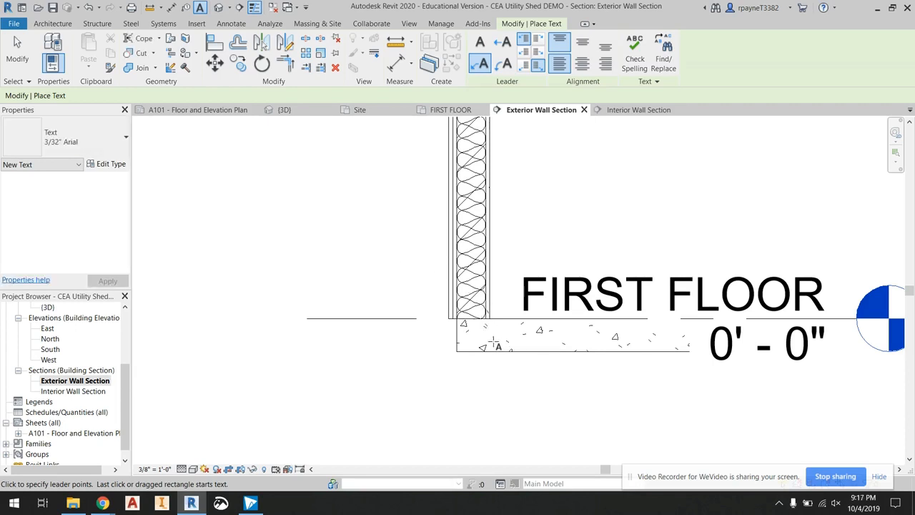
# - Add the note 4" POURED CONCRETE outside the exterior wall, with its leader pointing to the floor slab
pyautogui.click(510, 341)
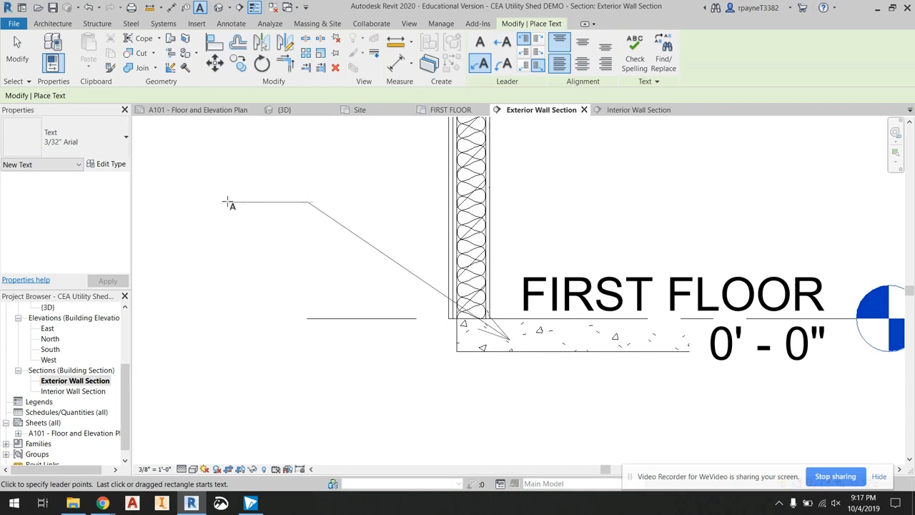
pyautogui.click(227, 203)
pyautogui.write('4')
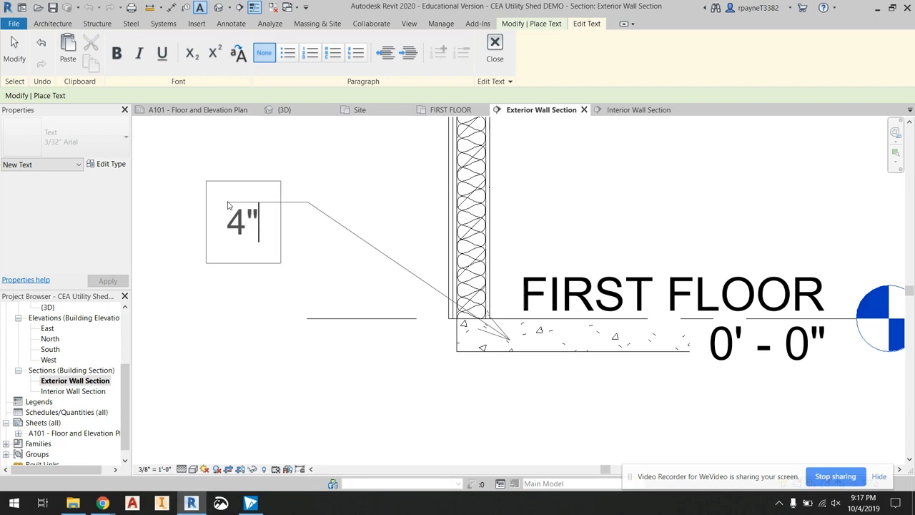
pyautogui.write('" POUR')
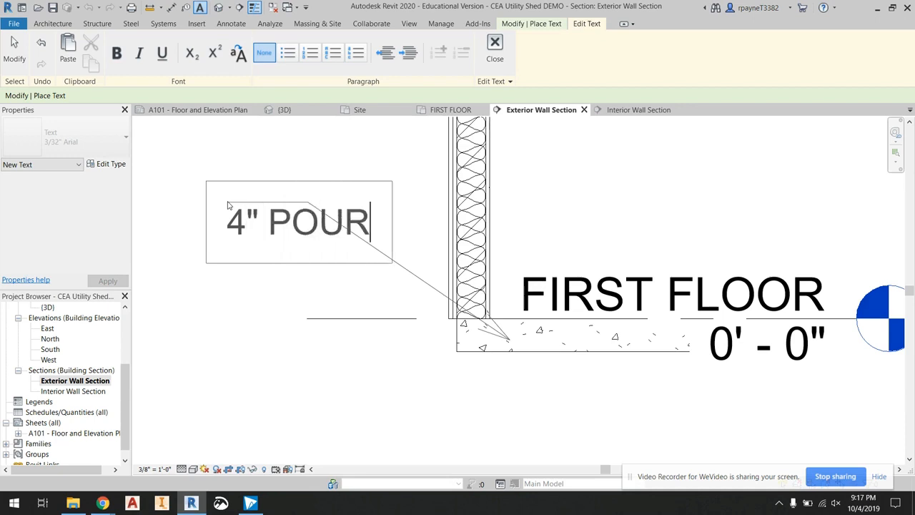
pyautogui.write('ED CONCRETE')
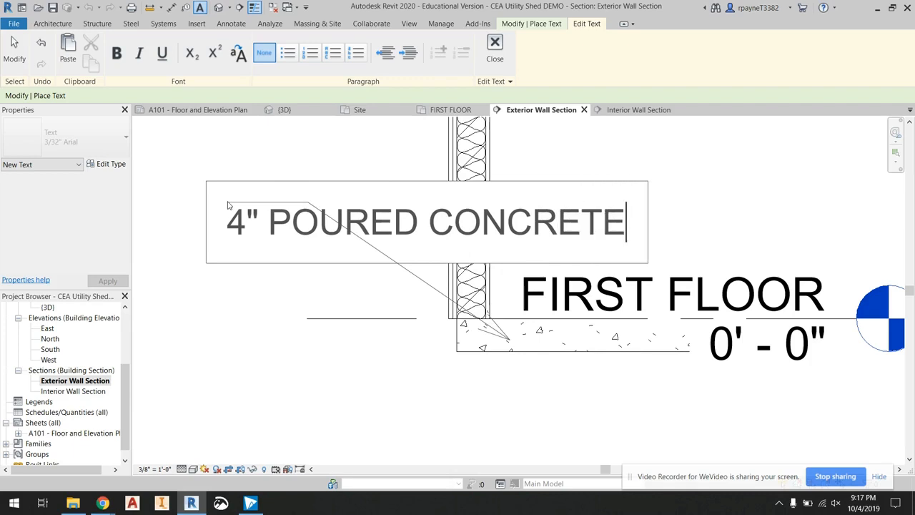
pyautogui.click(322, 360)
pyautogui.scroll(-4, 348, 358)
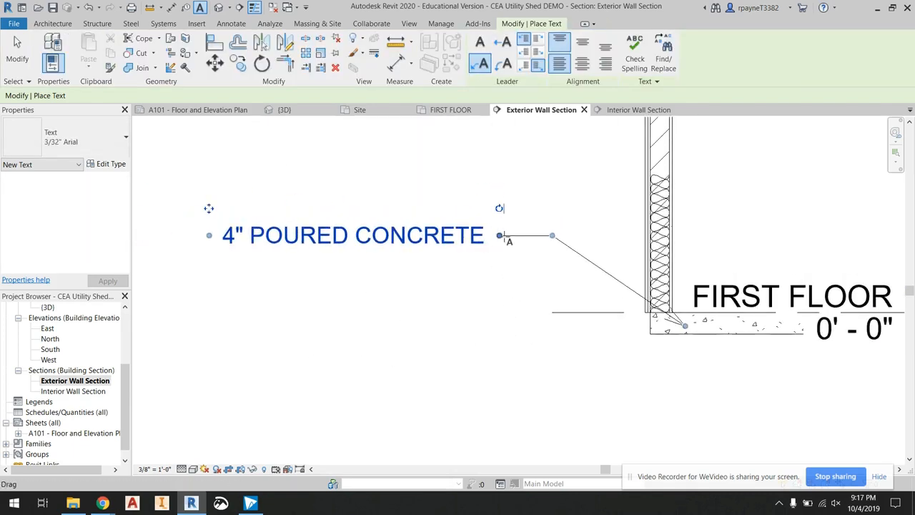
# - Add the note 1/2" VINYL SIDING above the poured concrete note, with its two-segment leader pointing to the wall's outer face
pyautogui.scroll(3, 683, 332)
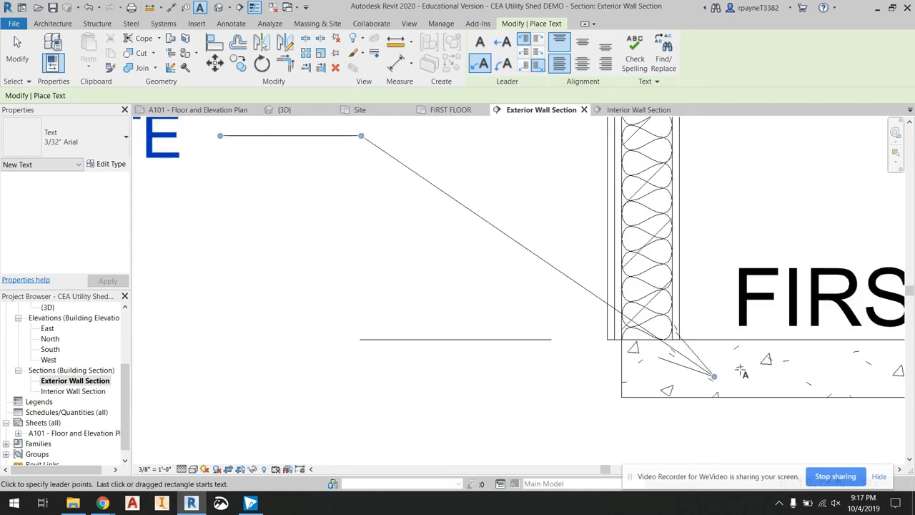
pyautogui.click(607, 248)
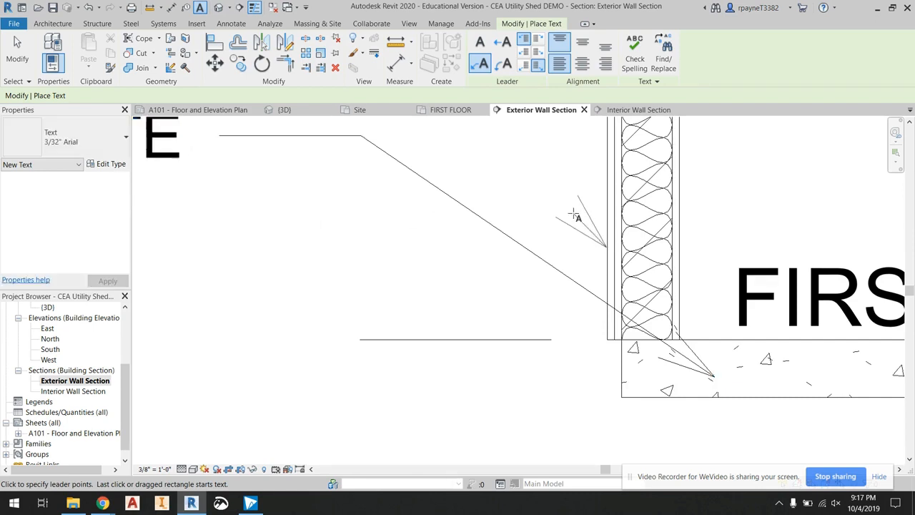
pyautogui.moveTo(575, 215); pyautogui.dragTo(621, 412, button='middle')
pyautogui.scroll(-1, 621, 410)
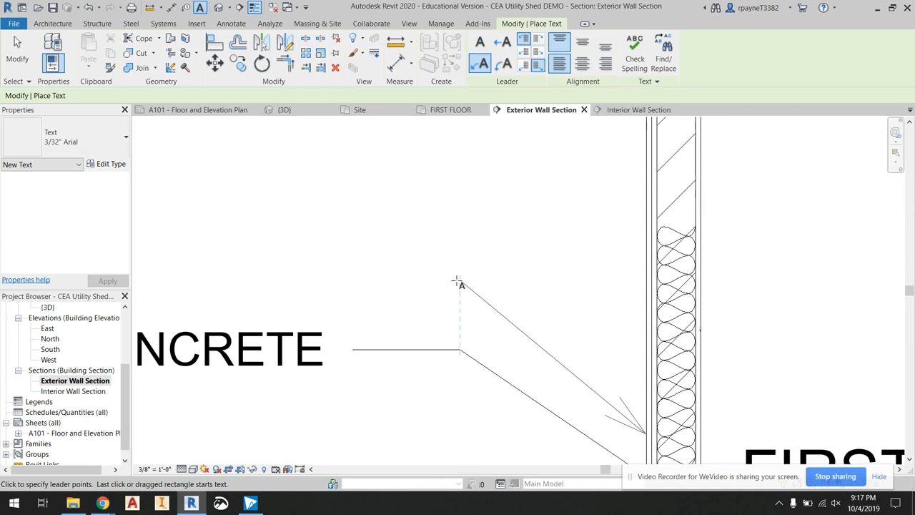
pyautogui.click(354, 281)
pyautogui.write('1')
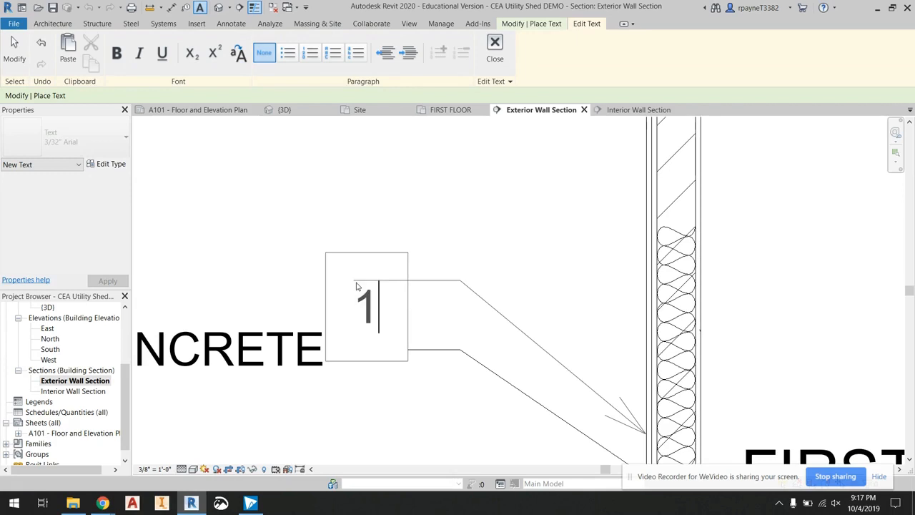
pyautogui.write('/2" ')
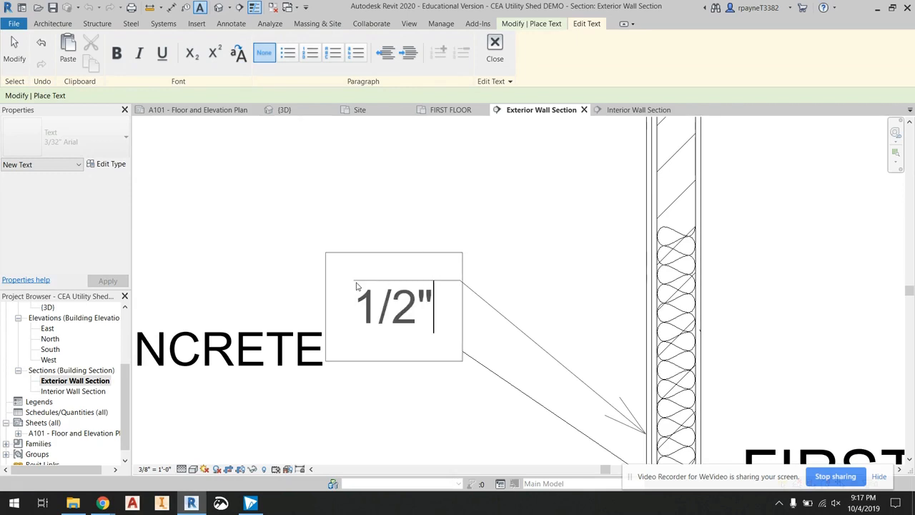
pyautogui.write('VINYL SIDING')
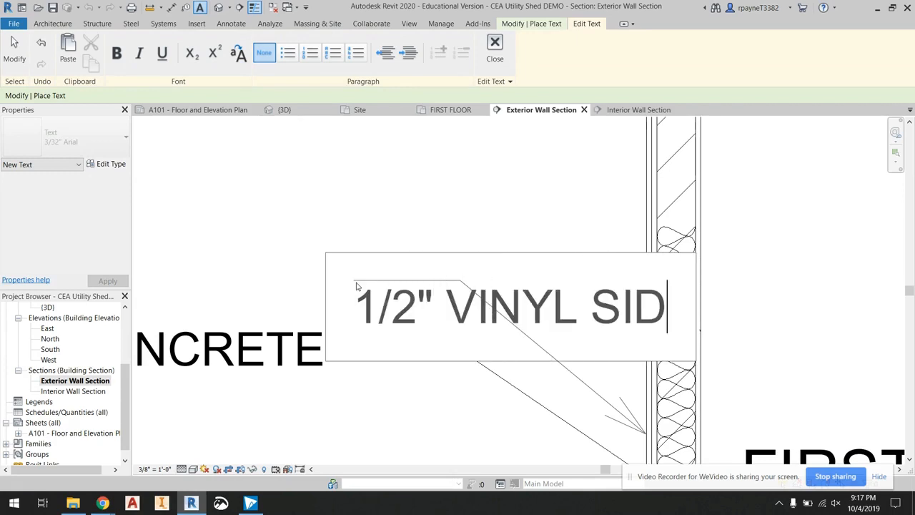
pyautogui.click(446, 240)
# - Add the note HOUSE WRAP above the vinyl siding note, with its leader pointing to the line between siding and sheathing
pyautogui.scroll(-4, 484, 205)
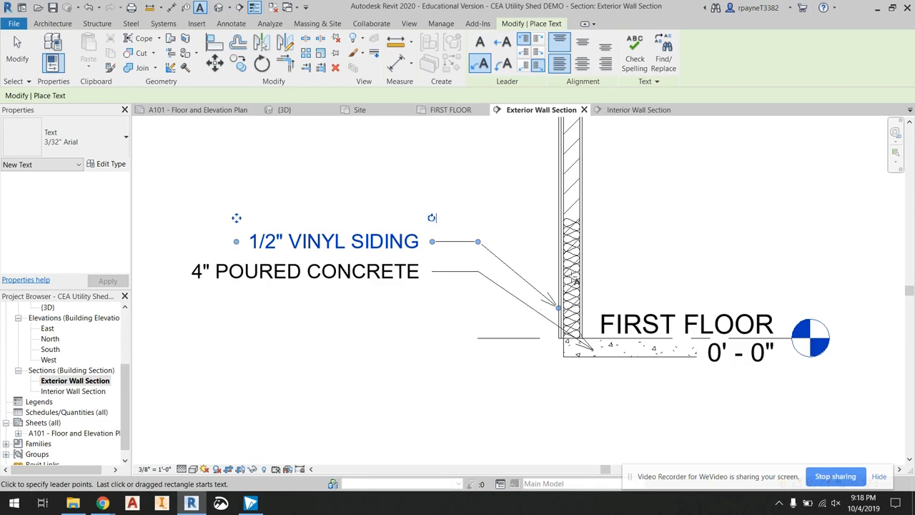
pyautogui.scroll(5, 574, 281)
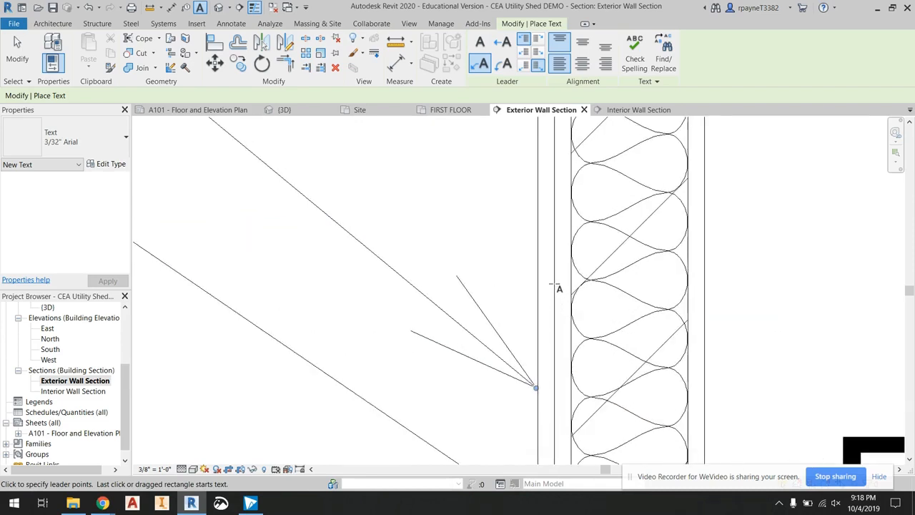
pyautogui.scroll(-4, 537, 358)
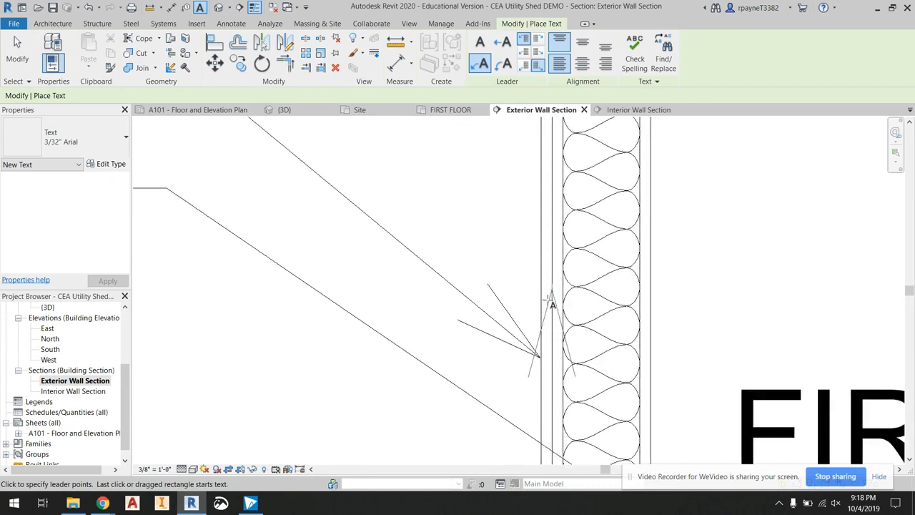
pyautogui.moveTo(496, 201); pyautogui.dragTo(590, 349, button='middle')
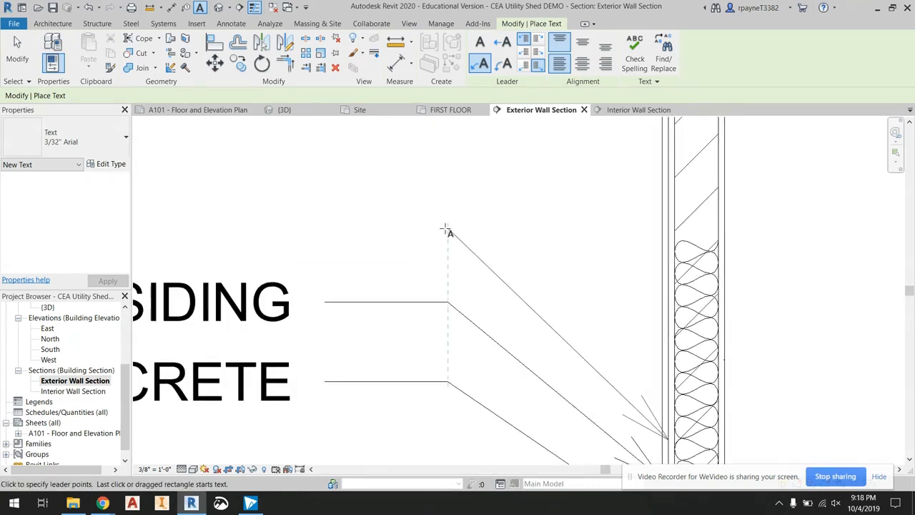
pyautogui.click(327, 230)
pyautogui.write('HOUSE WRAP')
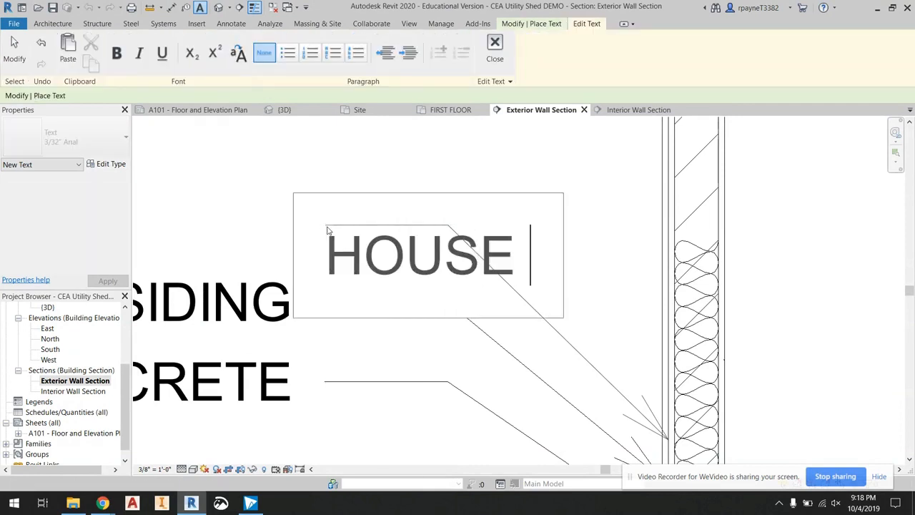
pyautogui.click(346, 182)
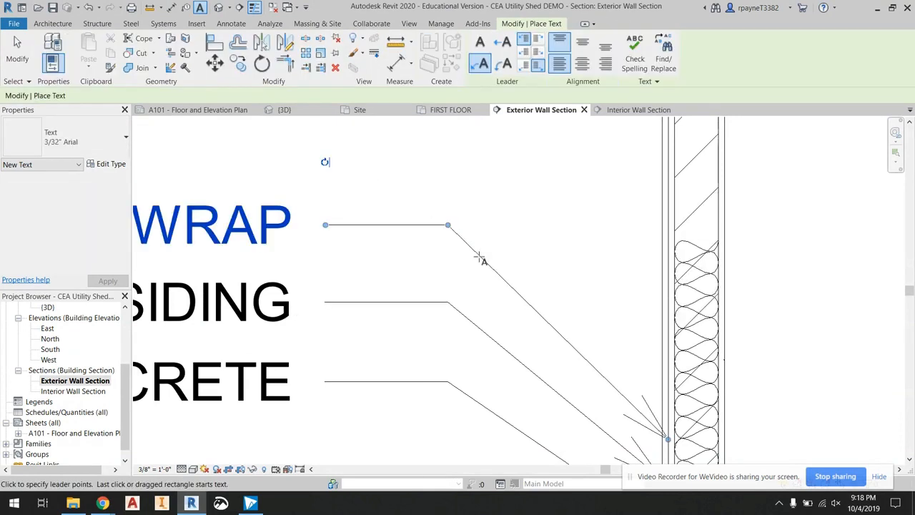
# - Add the note 1/2" OSB SHEATHING above the house wrap note, with its leader pointing to the wall's sheathing layer
pyautogui.scroll(5, 611, 395)
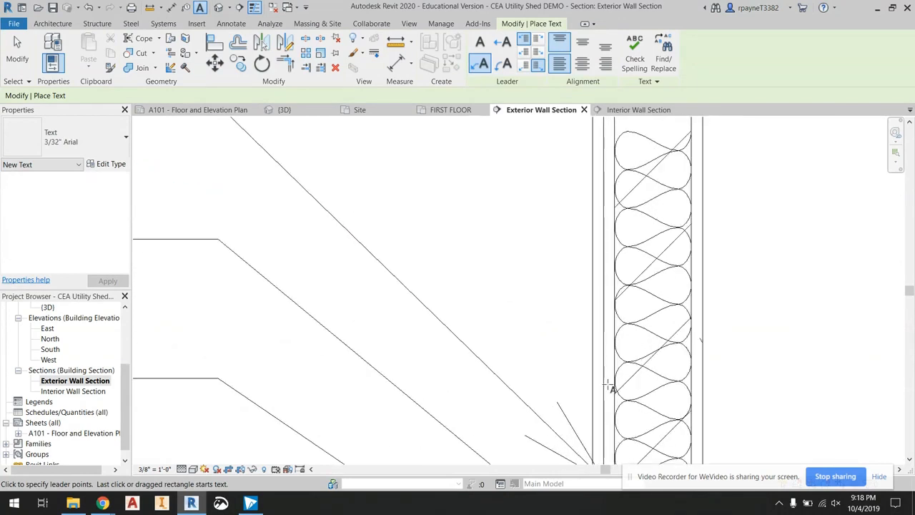
pyautogui.click(609, 383)
pyautogui.scroll(-2, 609, 382)
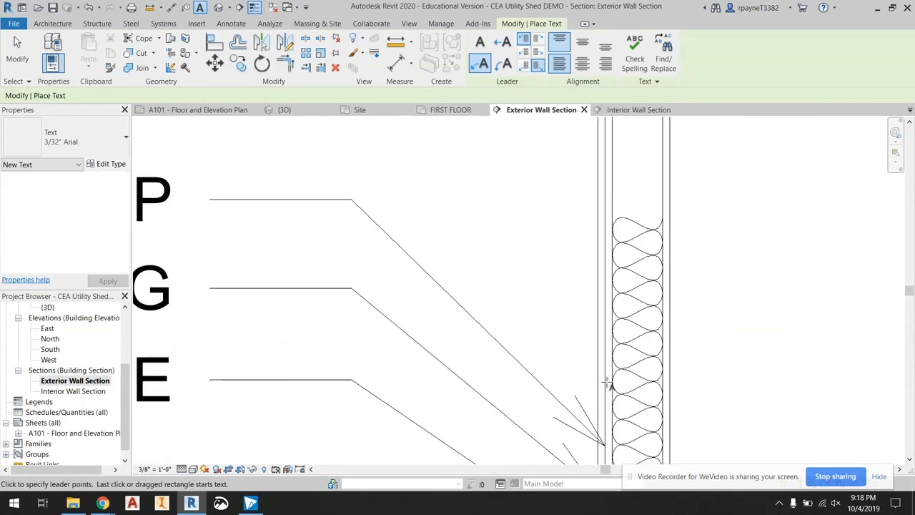
pyautogui.moveTo(405, 171); pyautogui.dragTo(449, 291, button='middle')
pyautogui.click(398, 226)
pyautogui.click(254, 224)
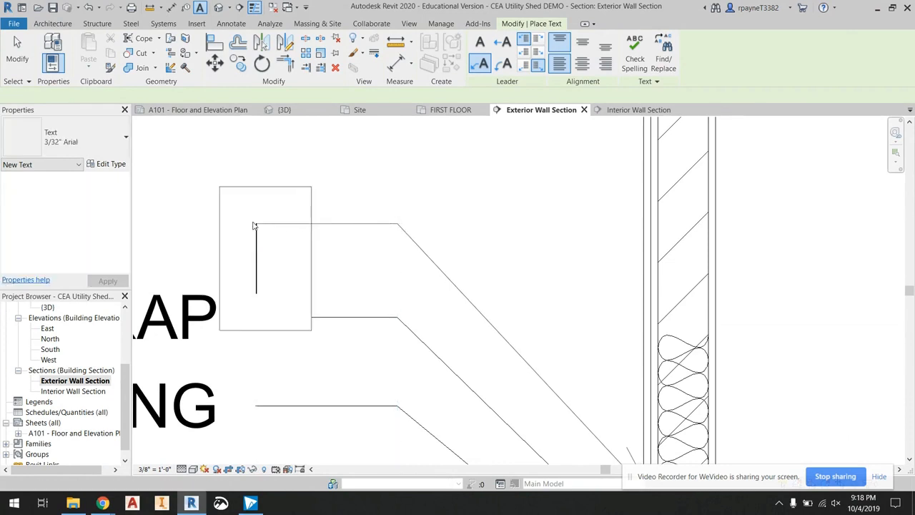
pyautogui.write('1/2')
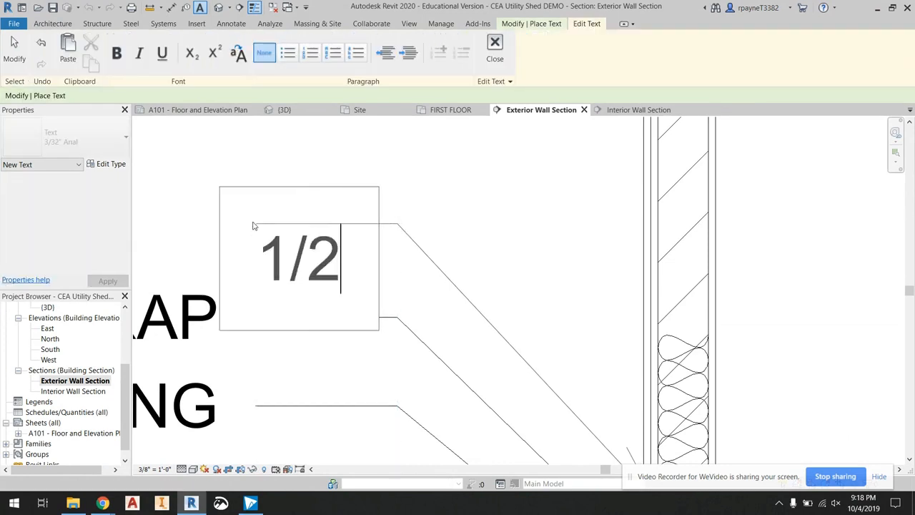
pyautogui.write('" OSB')
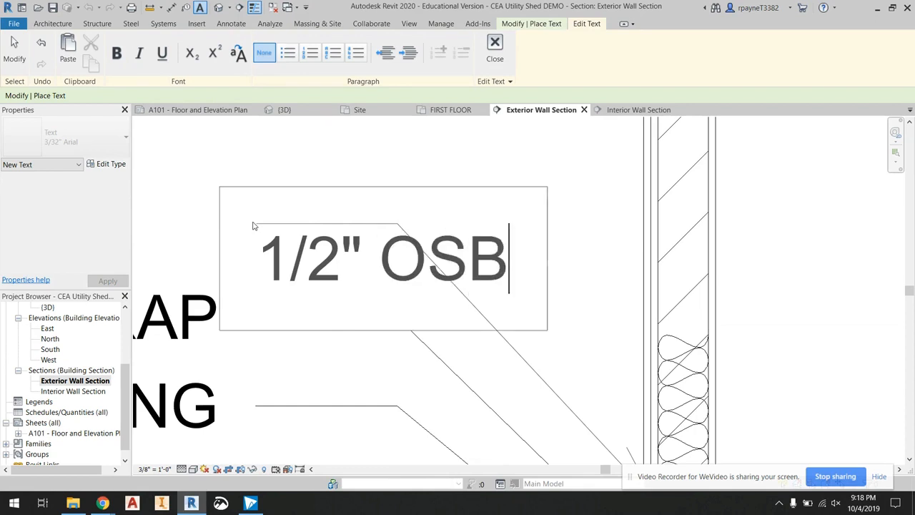
pyautogui.write(' SHEATHING')
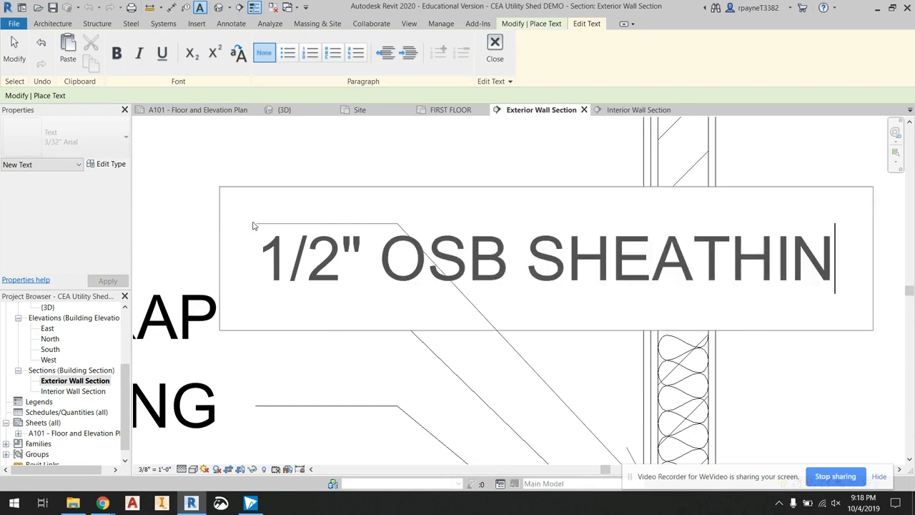
pyautogui.click(391, 147)
# - Add the note R13 BATT INSULATION above the sheathing note, aligned with the others, with its leader pointing into the wall insulation
pyautogui.scroll(-5, 414, 260)
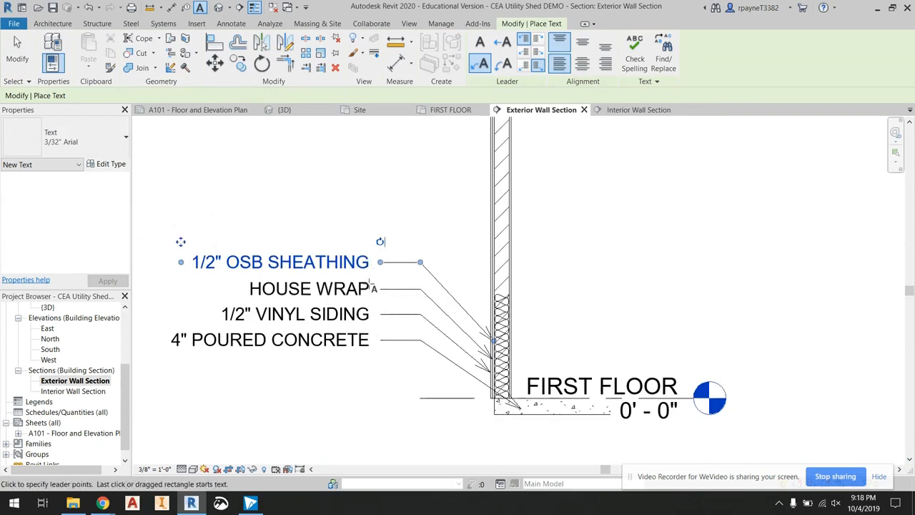
pyautogui.scroll(3, 419, 296)
pyautogui.scroll(3, 518, 335)
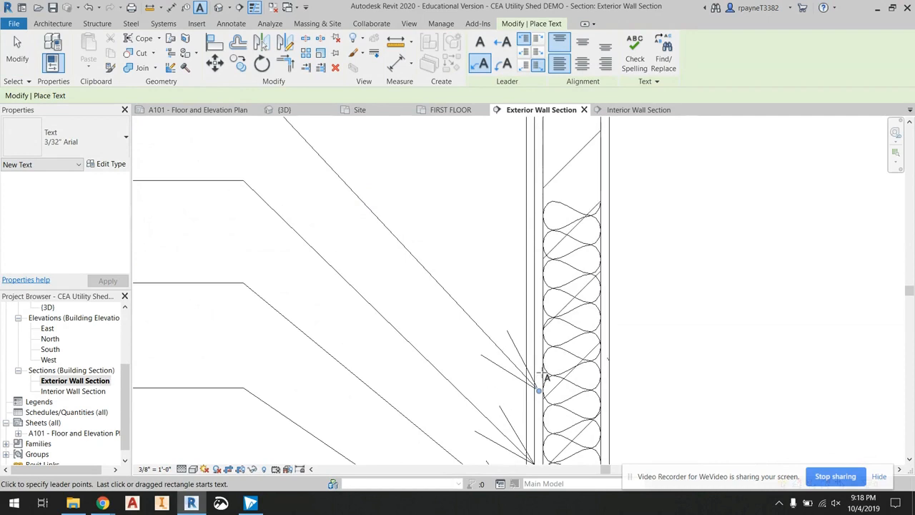
pyautogui.scroll(-1, 561, 307)
pyautogui.click(567, 333)
pyautogui.moveTo(464, 217); pyautogui.dragTo(602, 298, button='middle')
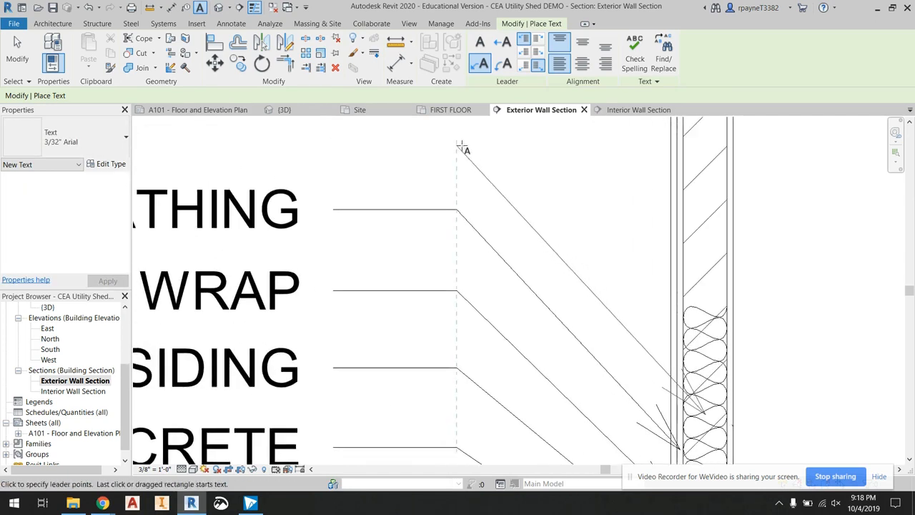
pyautogui.click(333, 143)
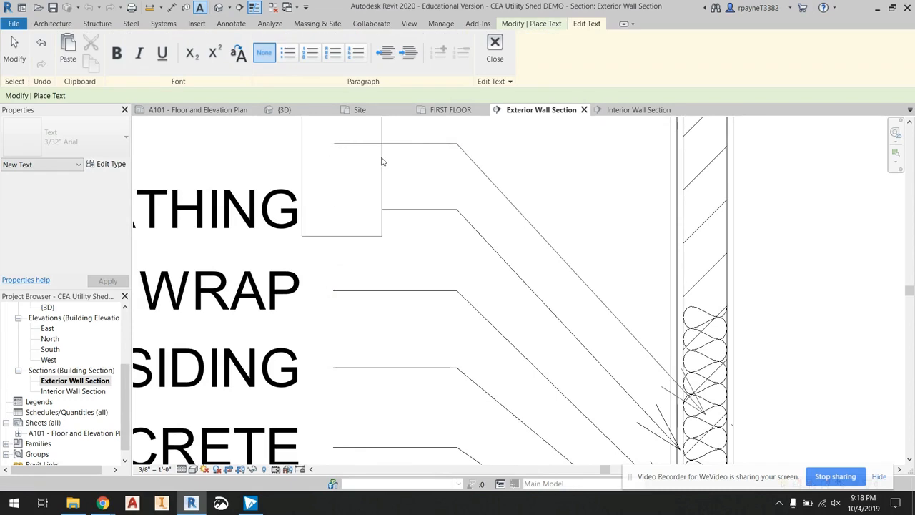
pyautogui.write('R13 ')
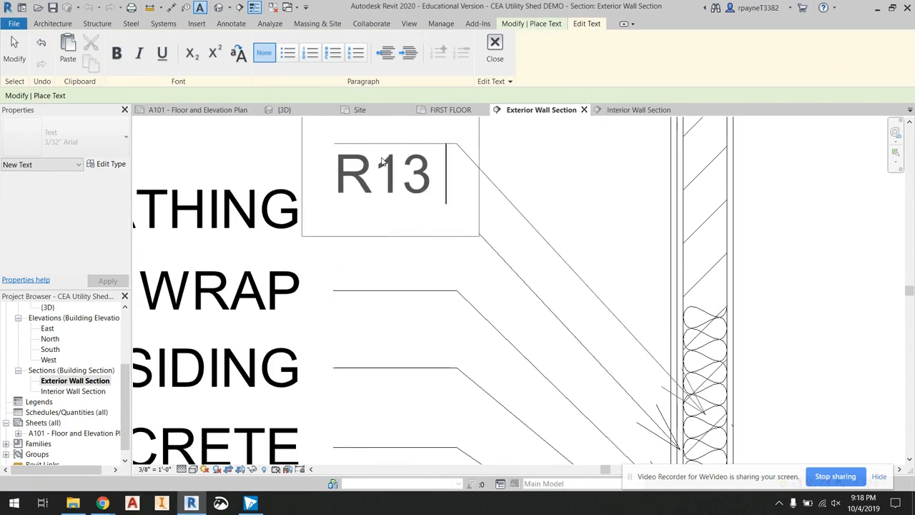
pyautogui.write('BATT INSULATION')
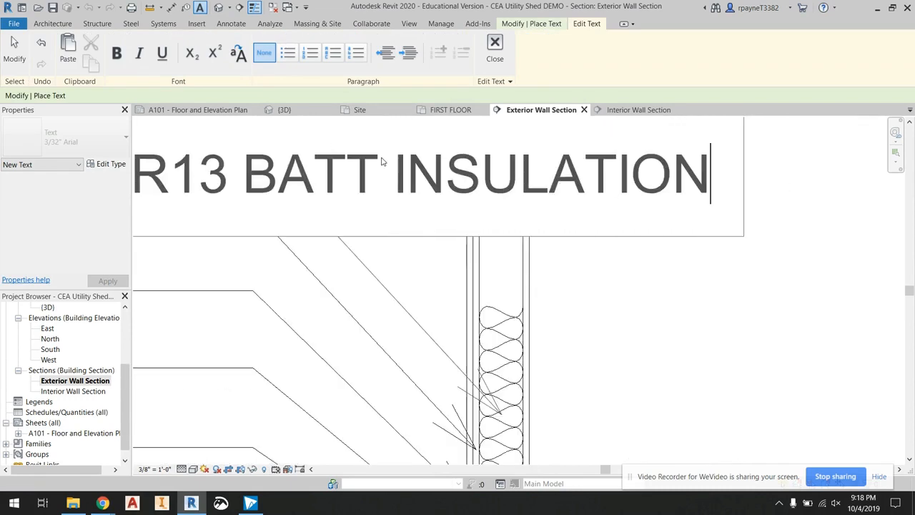
pyautogui.click(605, 294)
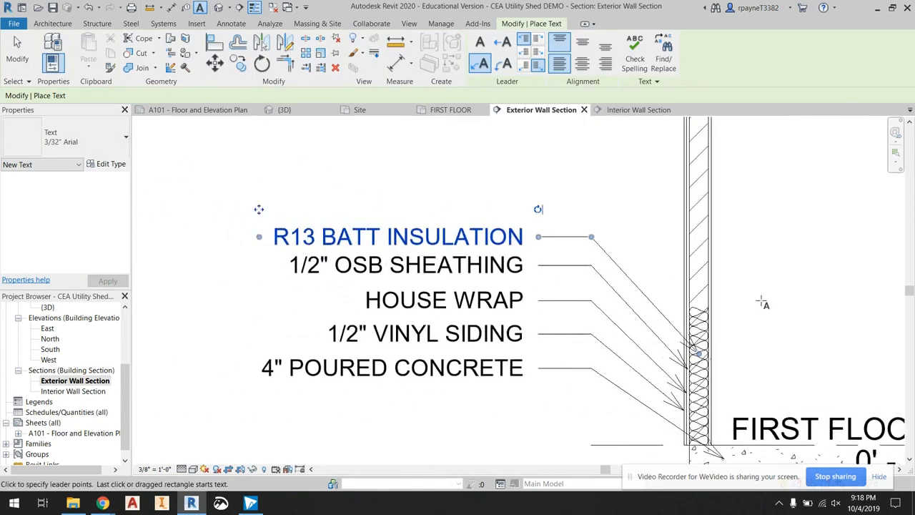
# - Add the note 2X4 WOOD STUDS above the insulation note, with its leader pointing to the hatched stud layer above the batting
pyautogui.scroll(2, 707, 322)
pyautogui.scroll(2, 707, 326)
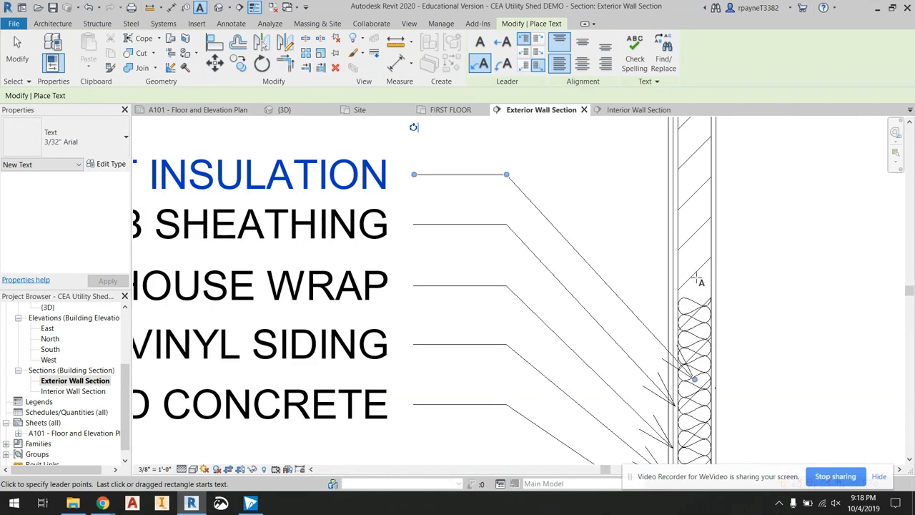
pyautogui.click(695, 276)
pyautogui.moveTo(551, 183); pyautogui.dragTo(578, 276, button='middle')
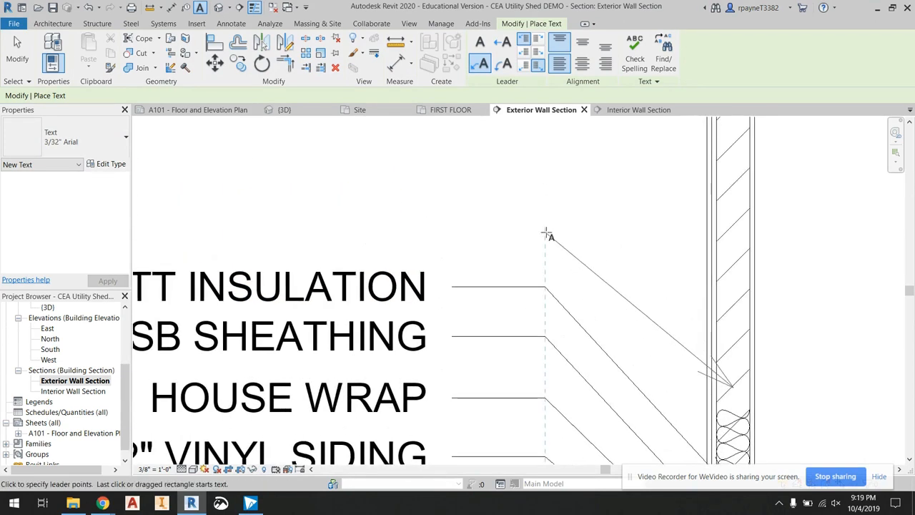
pyautogui.click(456, 233)
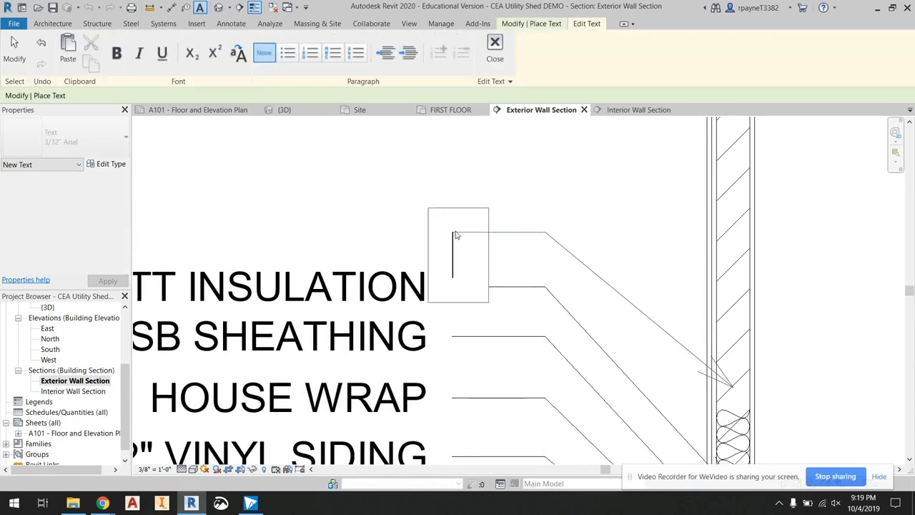
pyautogui.write('2X')
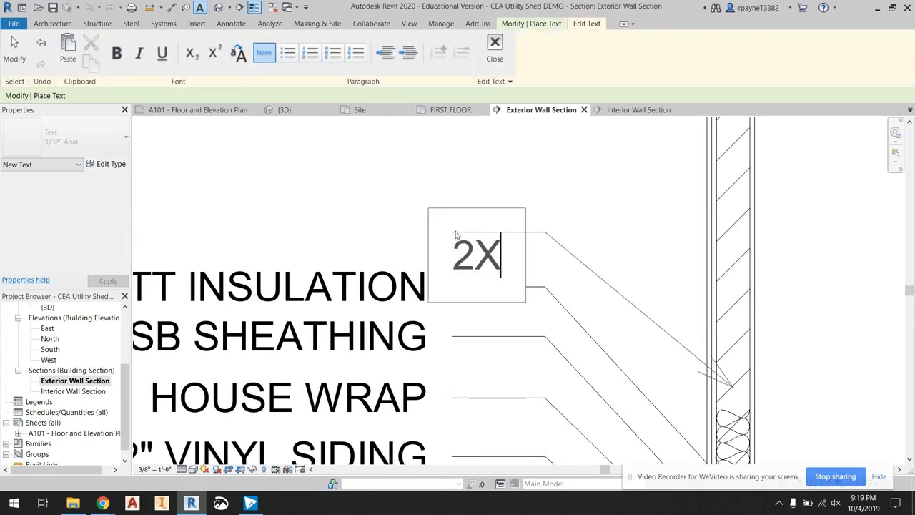
pyautogui.write('4 WOOD S')
pyautogui.press('BackSpace')
pyautogui.write('WOOD STUD')
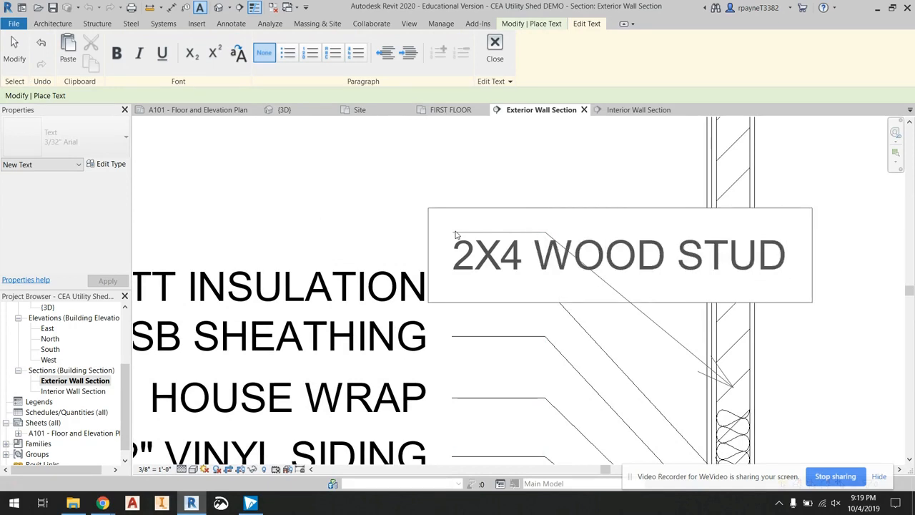
pyautogui.write('S')
pyautogui.click(605, 182)
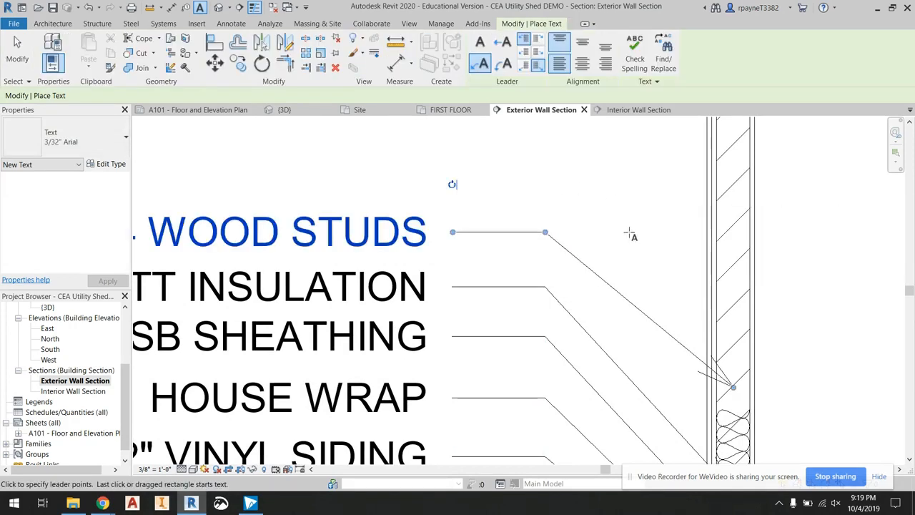
# - Add the note VAPOR BARRIER above the wood studs note, aligned with it, with its leader pointing to the stud layer's interior edge
pyautogui.scroll(4, 682, 296)
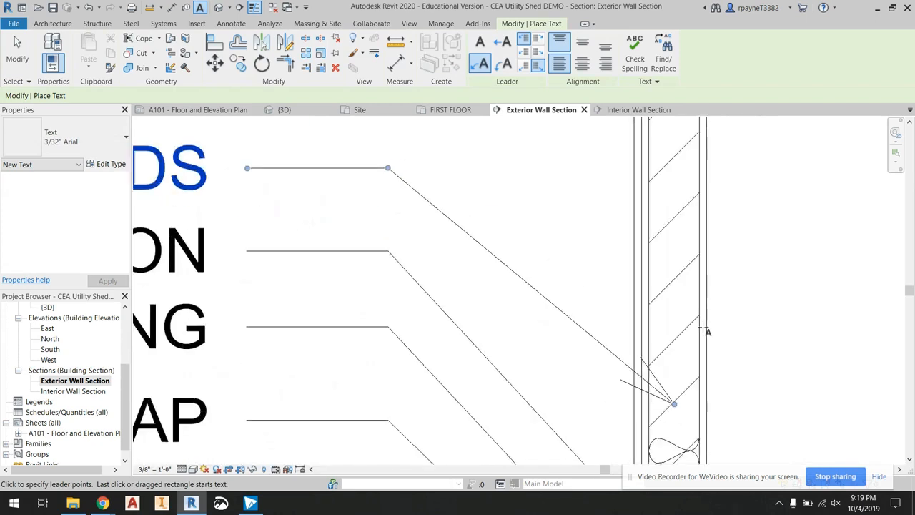
pyautogui.click(700, 315)
pyautogui.moveTo(596, 212); pyautogui.dragTo(734, 327, button='middle')
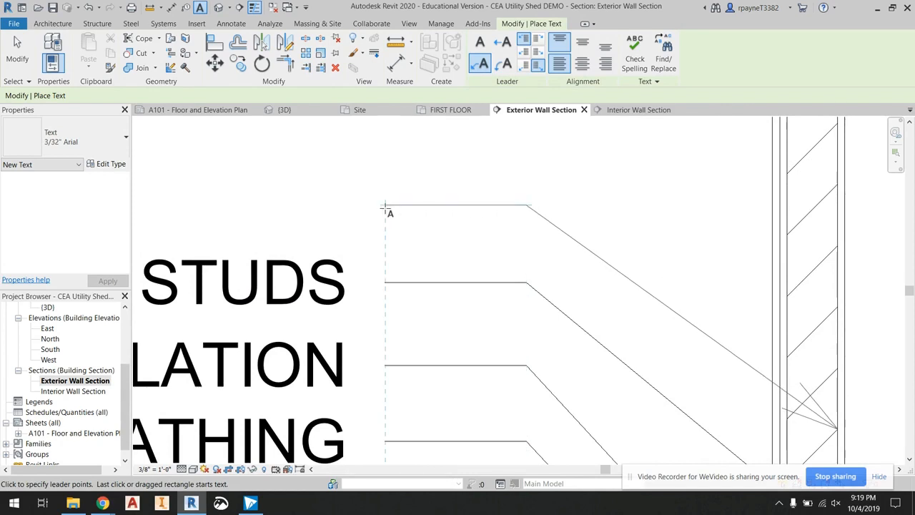
pyautogui.click(385, 210)
pyautogui.write('VAPOR')
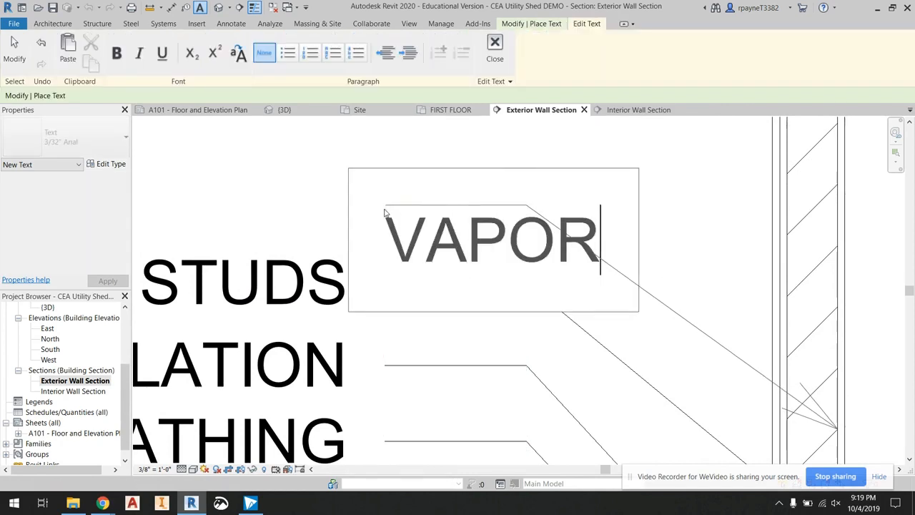
pyautogui.write(' BARRIER')
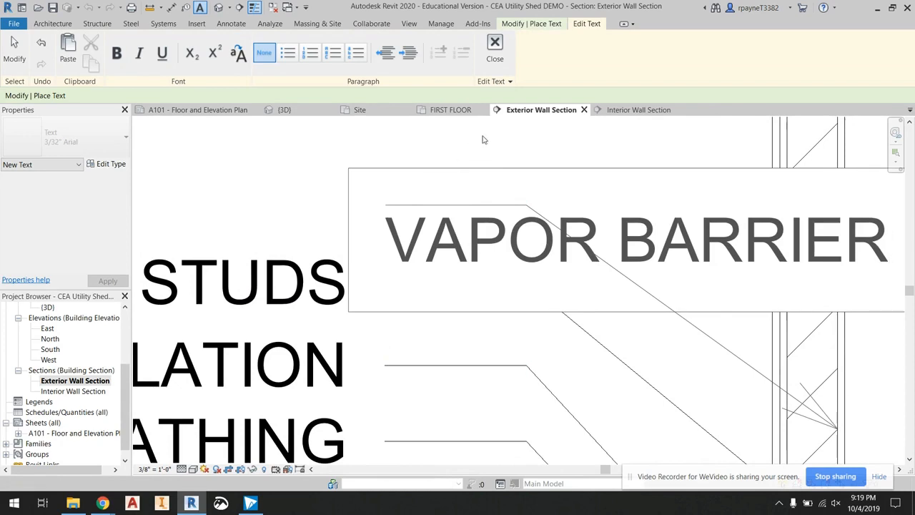
pyautogui.click(483, 140)
# - Add the note 1/2" GYPSUM WALL BOARD above the vapor barrier note, with its leader pointing to the wall's interior finish layer
pyautogui.click(842, 324)
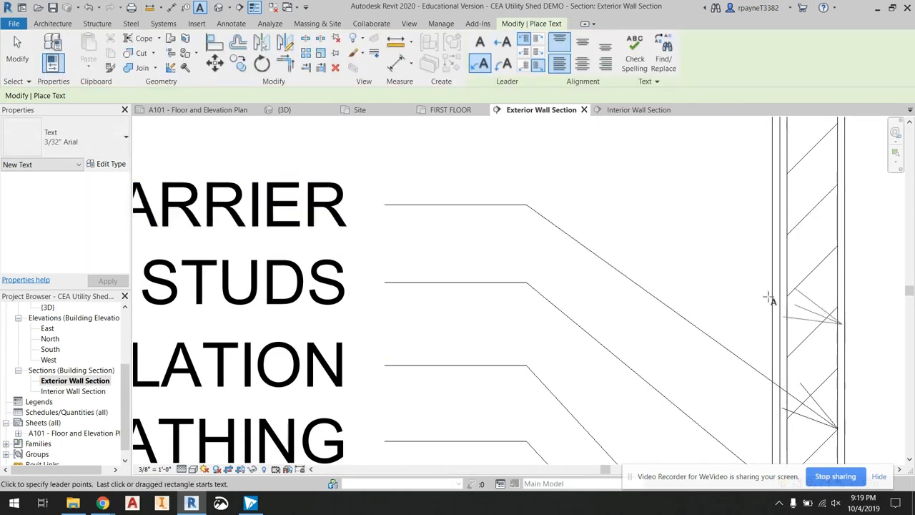
pyautogui.moveTo(532, 154); pyautogui.dragTo(547, 294, button='middle')
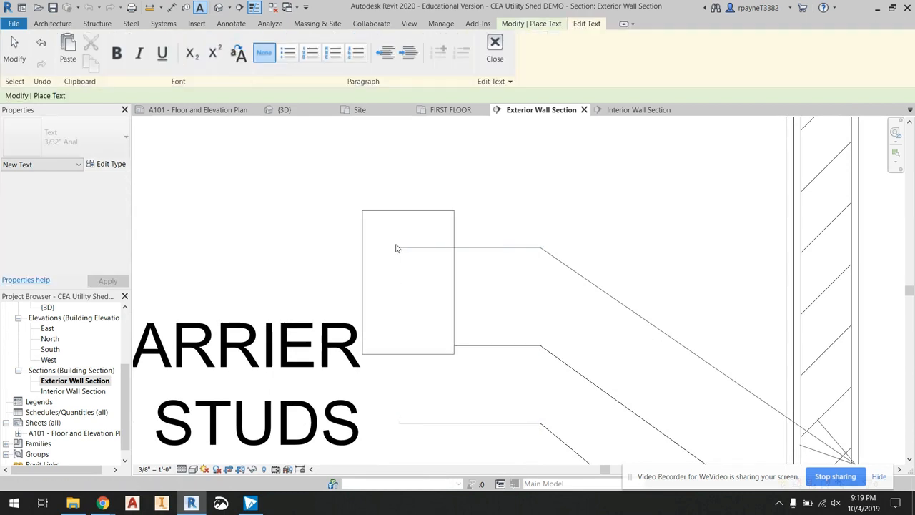
pyautogui.write("1/2'")
pyautogui.press('BackSpace')
pyautogui.write('"')
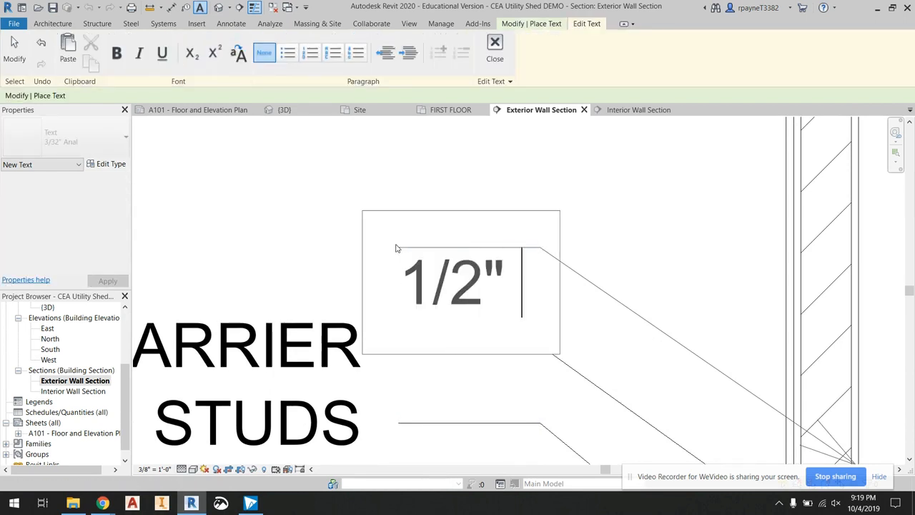
pyautogui.write(' GYPSU')
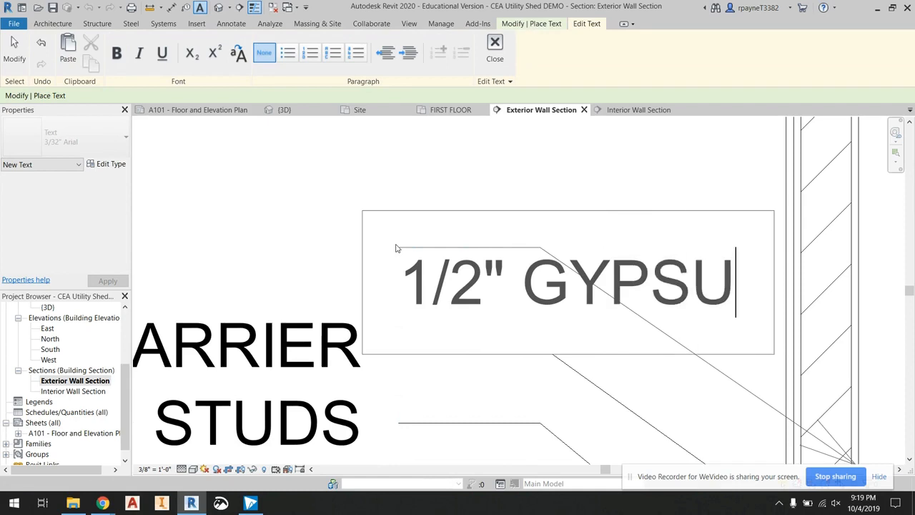
pyautogui.write('M WALL BOARD')
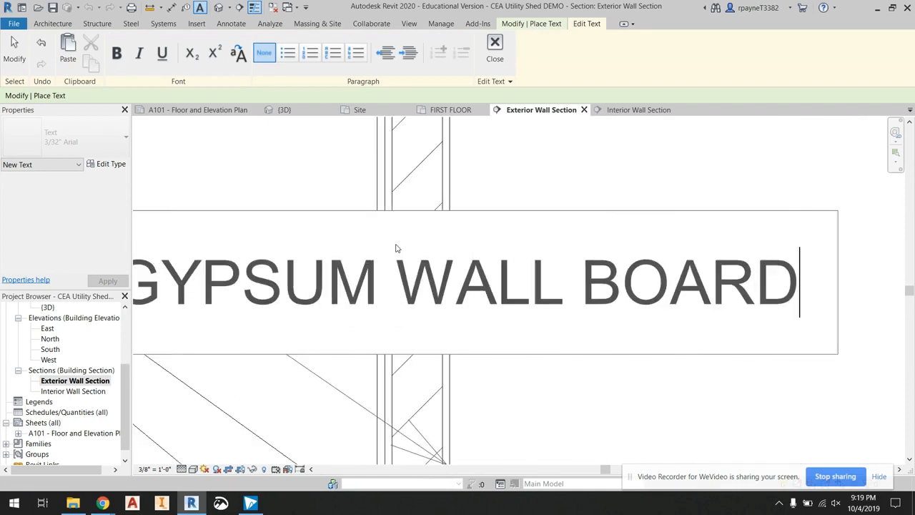
pyautogui.click(342, 184)
pyautogui.scroll(-8, 342, 184)
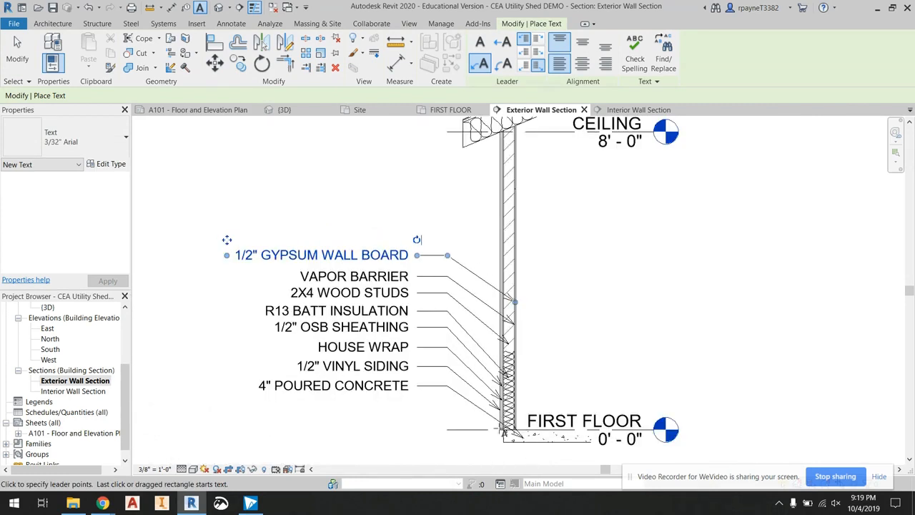
# - Open sheet A101 and examine how the annotated exterior wall section sits beside the floor plan
pyautogui.moveTo(485, 212); pyautogui.dragTo(533, 342, button='middle')
pyautogui.scroll(1, 541, 279)
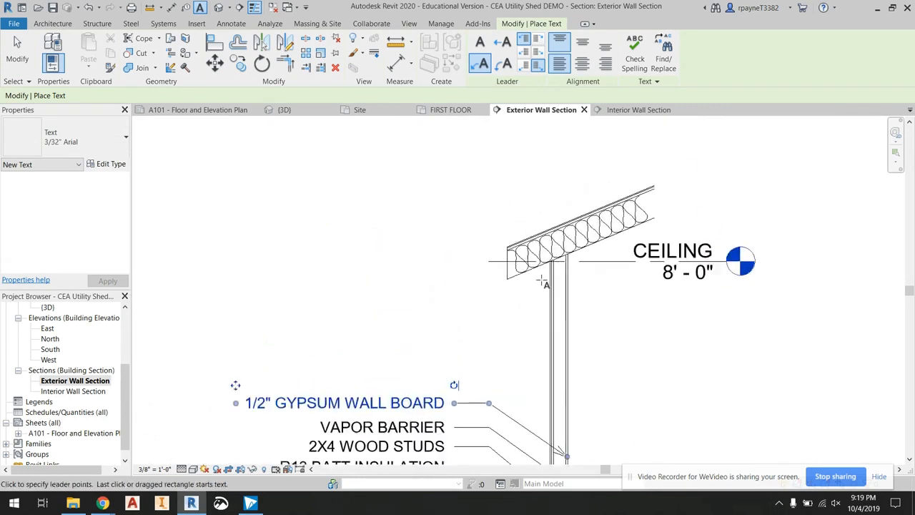
pyautogui.scroll(1, 542, 279)
pyautogui.scroll(-2, 594, 230)
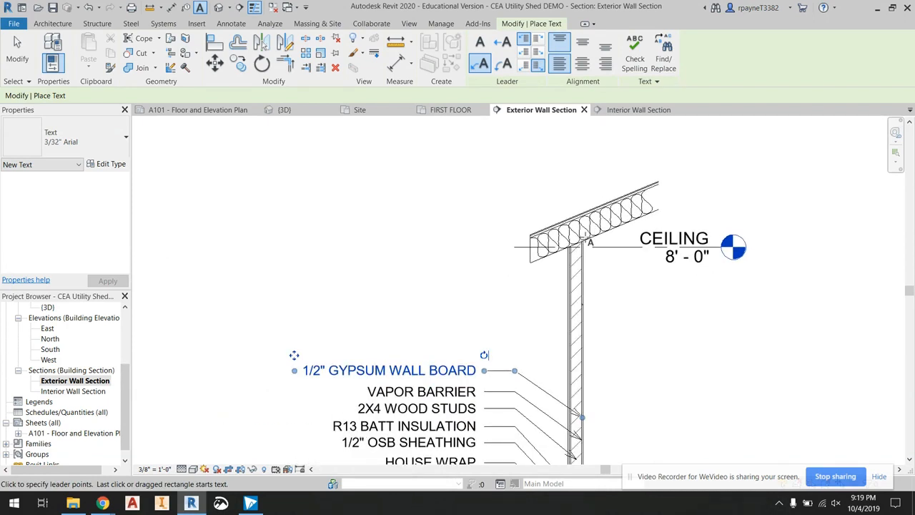
pyautogui.doubleClick(58, 433)
pyautogui.scroll(-2, 361, 295)
pyautogui.scroll(5, 494, 207)
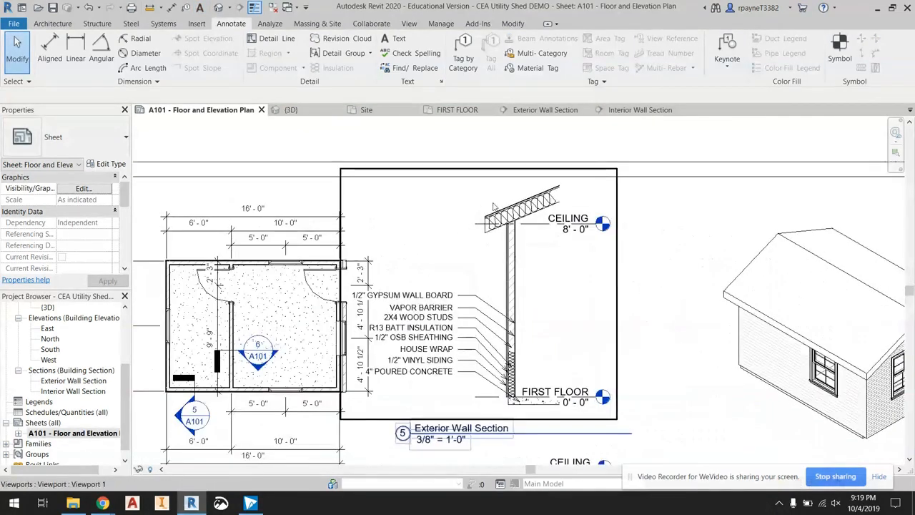
pyautogui.scroll(2, 511, 203)
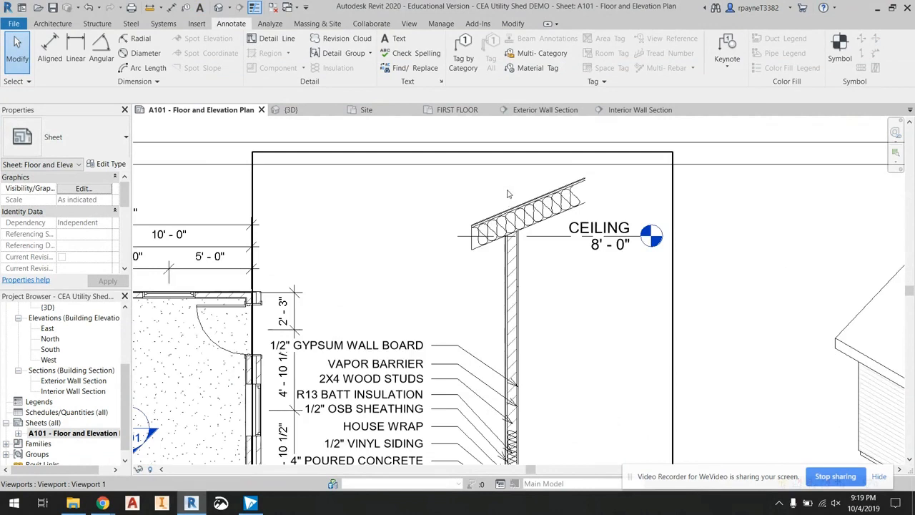
pyautogui.scroll(-4, 508, 193)
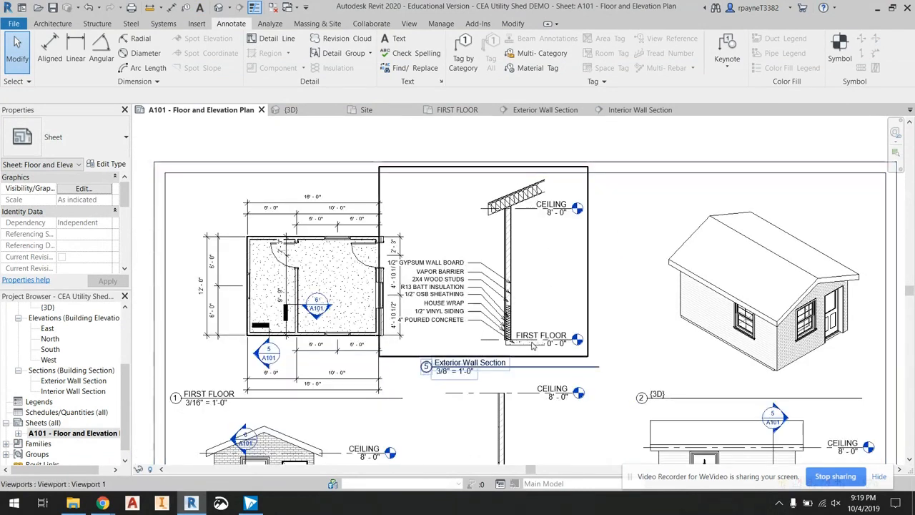
pyautogui.scroll(2, 534, 347)
pyautogui.scroll(-2, 377, 265)
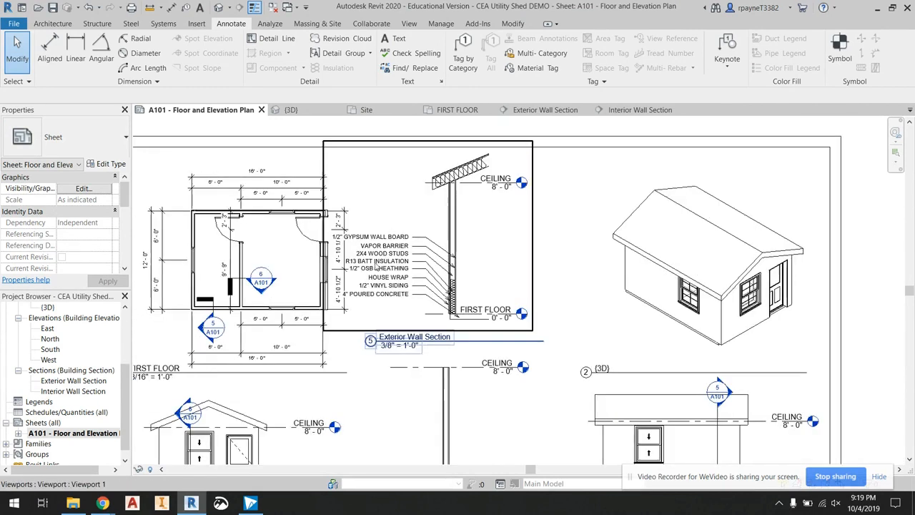
# - Move the Exterior Wall Section viewport on the sheet away from the floor plan so its notes clear the plan dimensions
pyautogui.click(424, 226)
pyautogui.moveTo(424, 225); pyautogui.dragTo(470, 224)
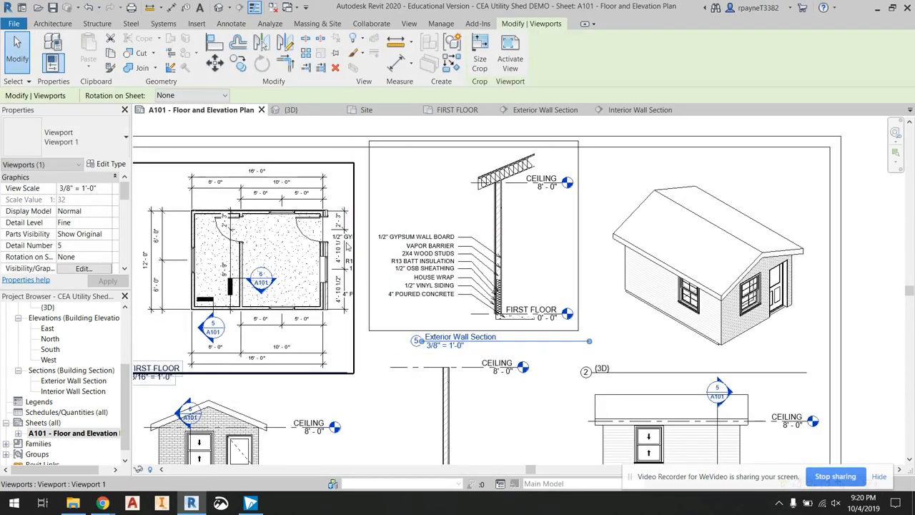
pyautogui.scroll(4, 345, 246)
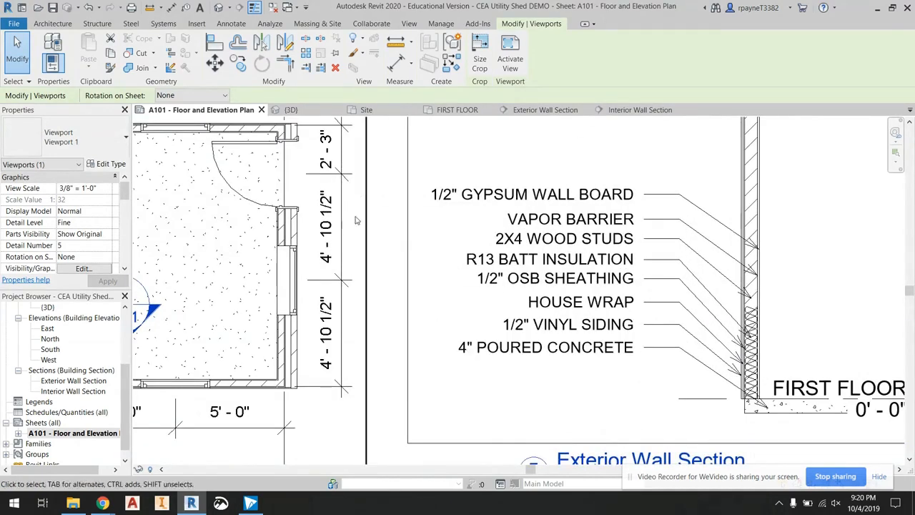
pyautogui.scroll(-4, 368, 236)
pyautogui.moveTo(469, 183); pyautogui.dragTo(482, 202, button='middle')
pyautogui.click(447, 133)
# - Inspect the roof portion of the section on the sheet, and open the FIRST FLOOR plan to view its section markers
pyautogui.scroll(5, 543, 177)
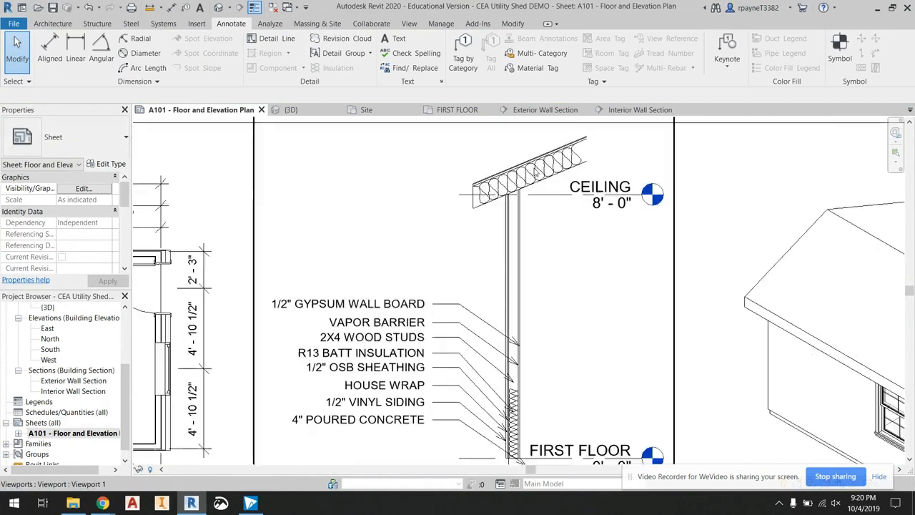
pyautogui.scroll(3, 65, 349)
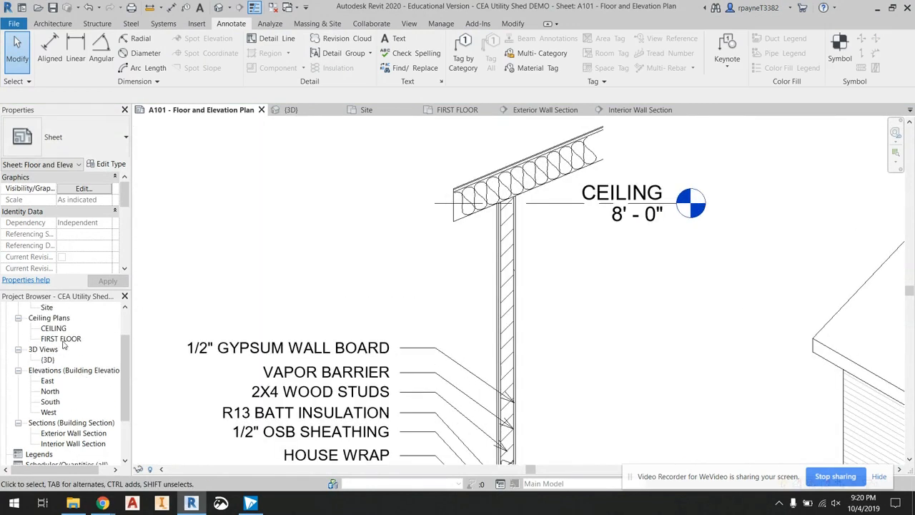
pyautogui.doubleClick(62, 339)
pyautogui.scroll(-4, 210, 356)
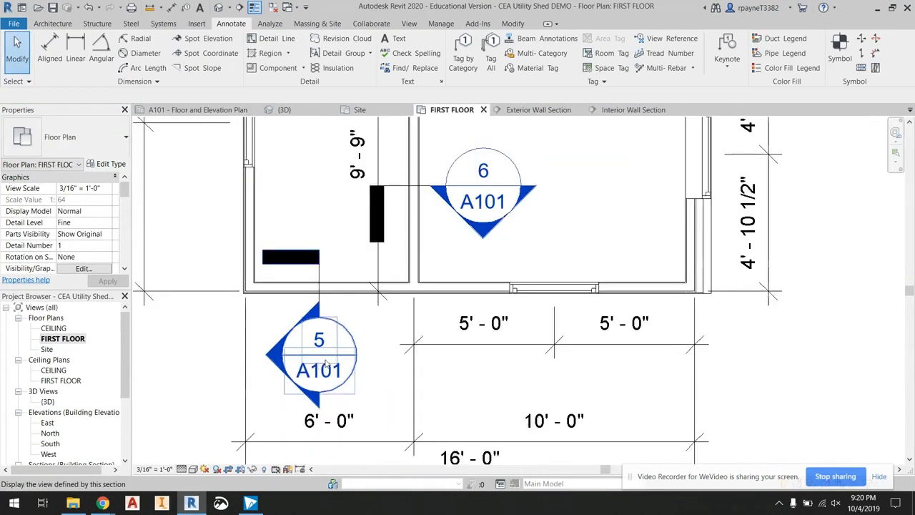
pyautogui.scroll(-3, 61, 422)
pyautogui.scroll(-2, 61, 426)
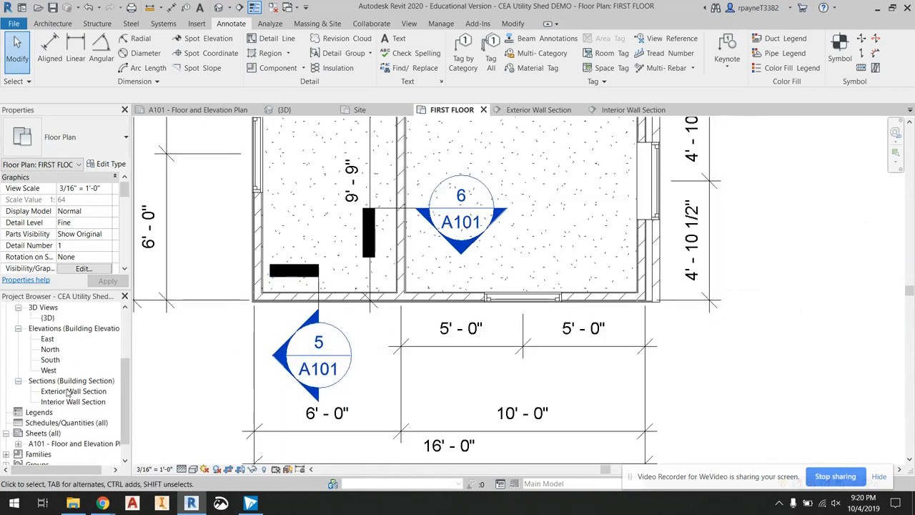
# - Return to the Exterior Wall Section view and frame the roof eave with clear space beside it for notes
pyautogui.doubleClick(68, 392)
pyautogui.scroll(-4, 317, 313)
pyautogui.scroll(5, 507, 241)
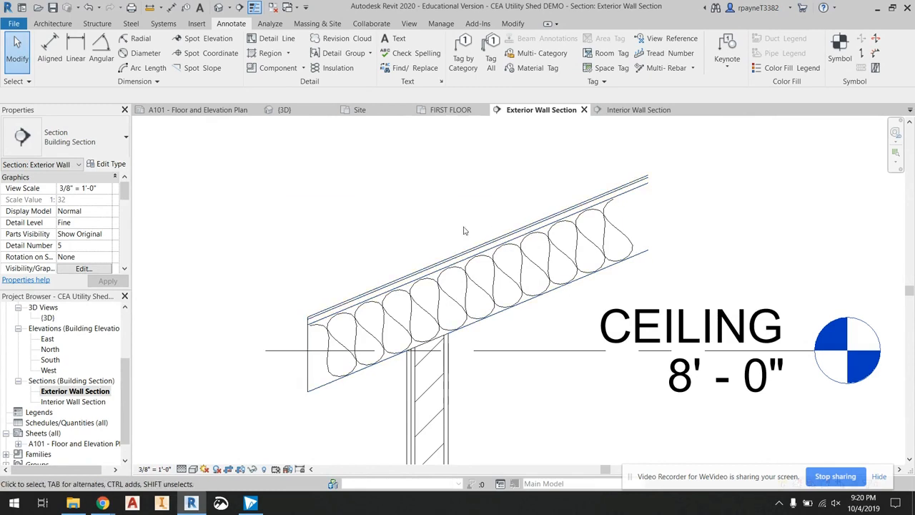
pyautogui.moveTo(231, 210); pyautogui.dragTo(505, 259, button='middle')
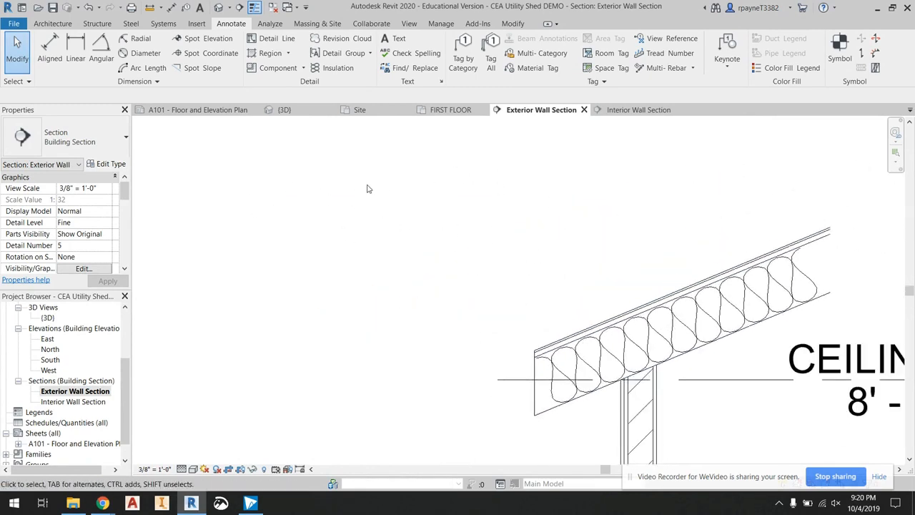
pyautogui.click(394, 39)
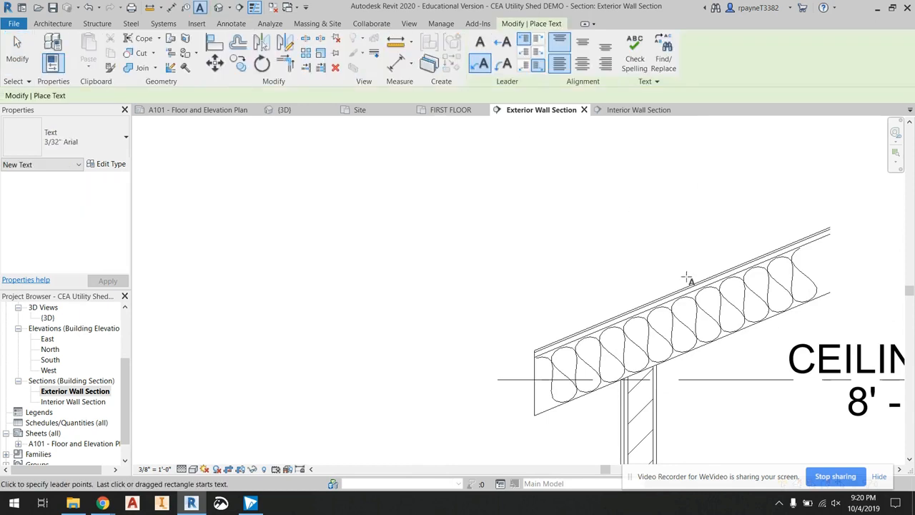
pyautogui.press('Escape')
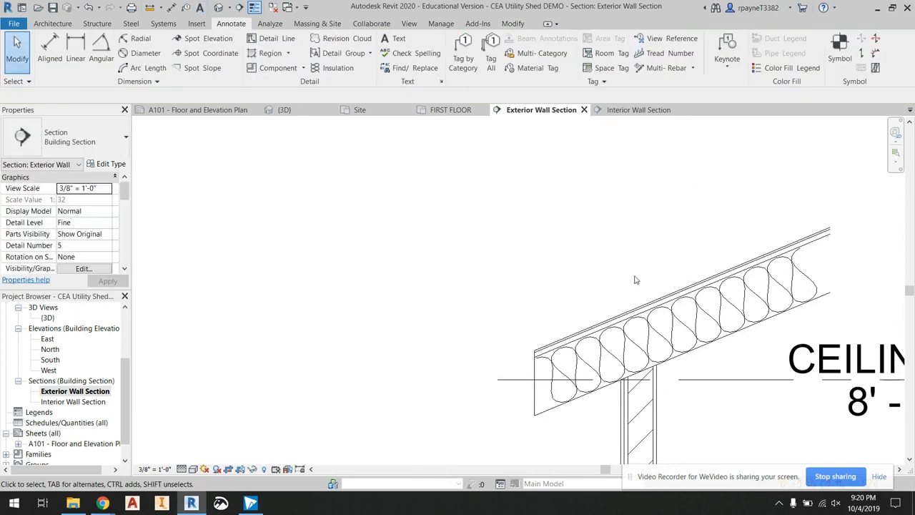
# - Examine the layer materials and thicknesses in the roof type's structure, and close its type properties
pyautogui.click(671, 299)
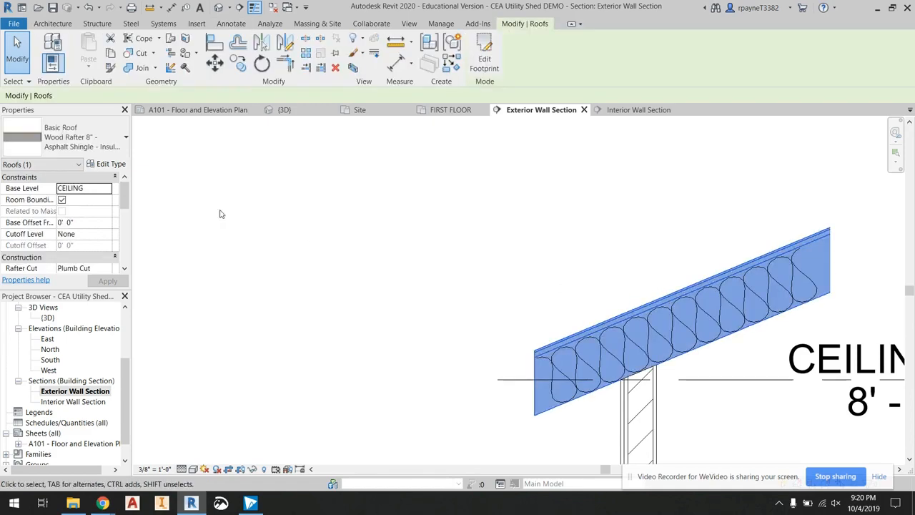
pyautogui.click(101, 164)
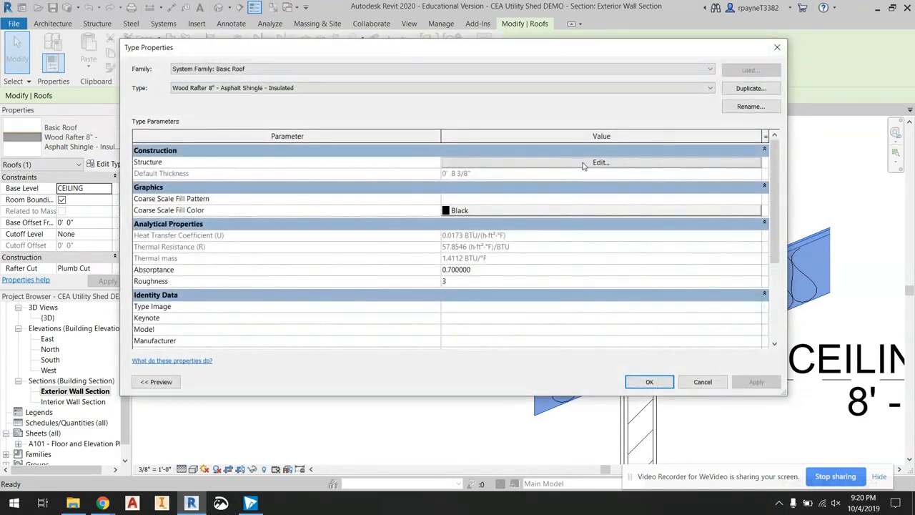
pyautogui.click(599, 163)
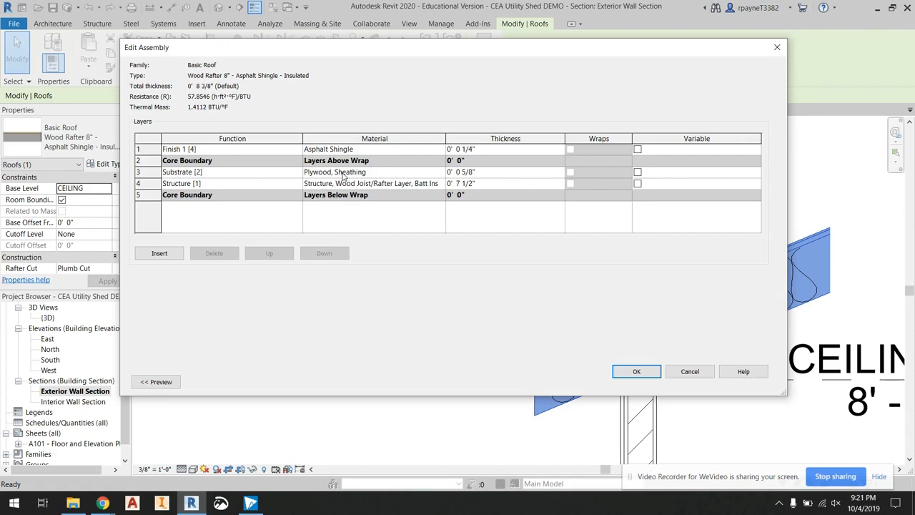
pyautogui.click(638, 371)
pyautogui.click(649, 382)
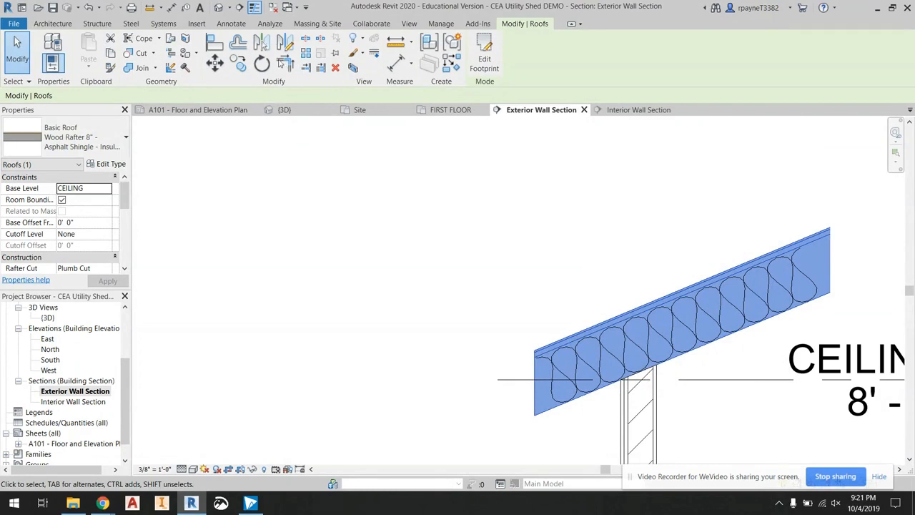
# - Add the leadered text note ASPHALT SHINGLES pointing to the roof's outer surface, with its elbow and text aligned to the wall notes
pyautogui.click(231, 24)
pyautogui.click(395, 41)
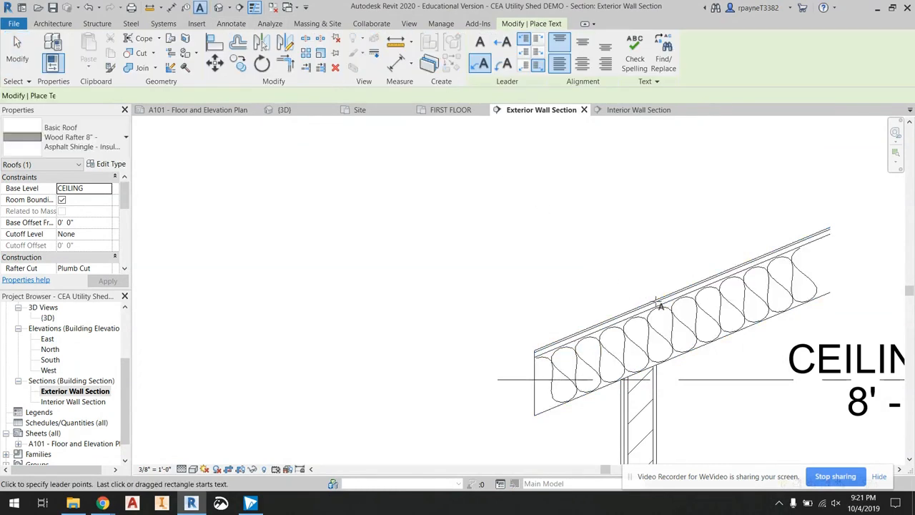
pyautogui.scroll(4, 653, 304)
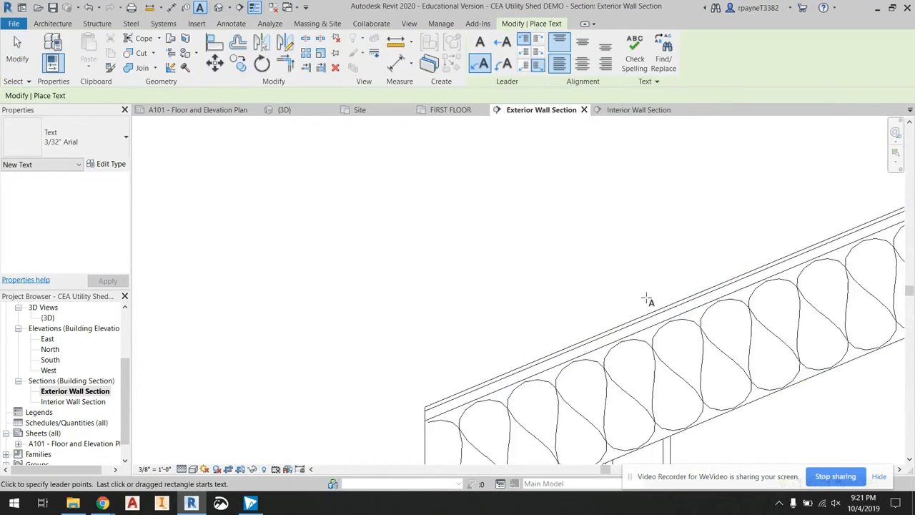
pyautogui.click(690, 306)
pyautogui.scroll(-4, 500, 193)
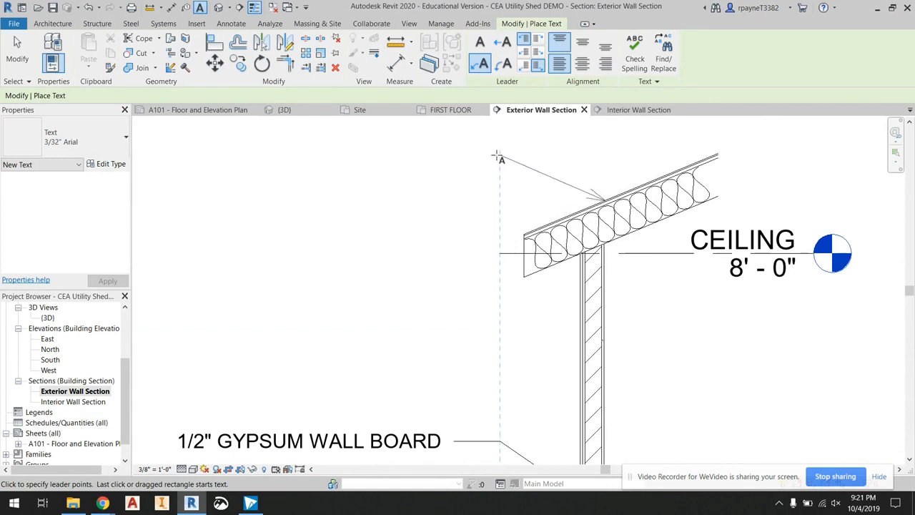
pyautogui.click(454, 159)
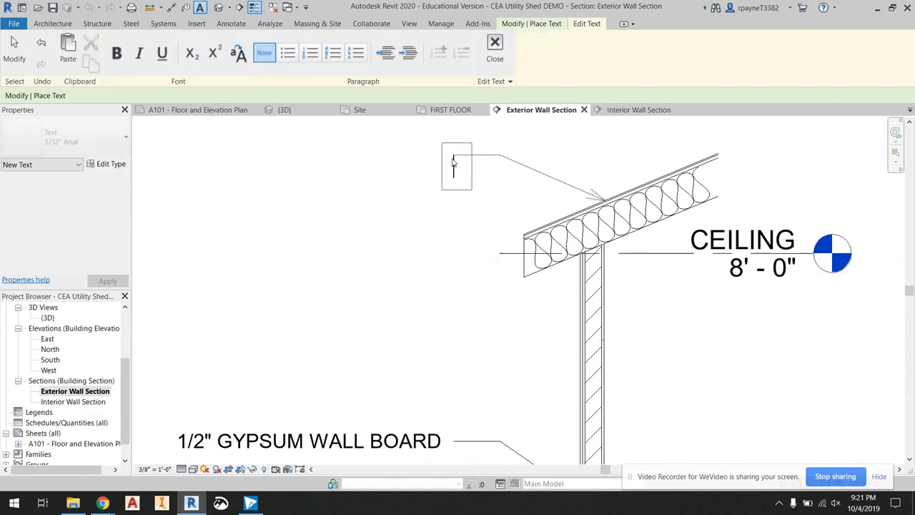
pyautogui.write('ASPHA')
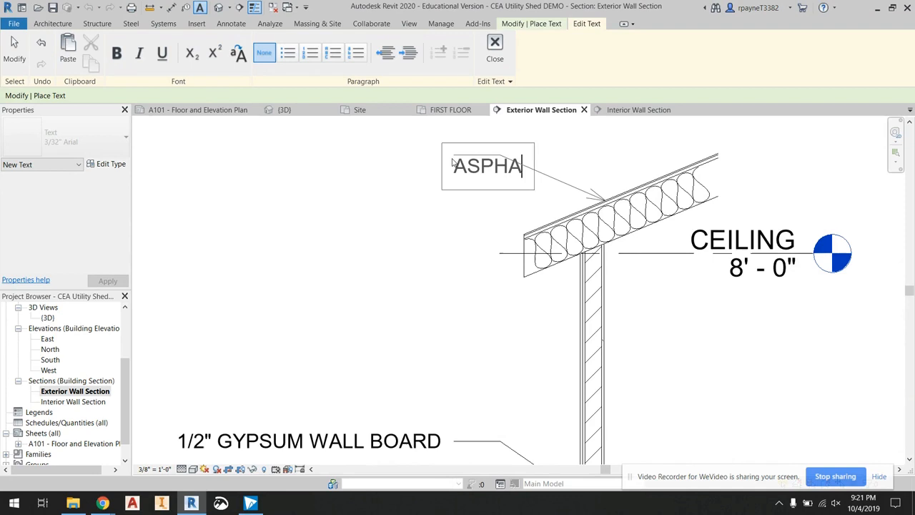
pyautogui.write('LT SHINGLES')
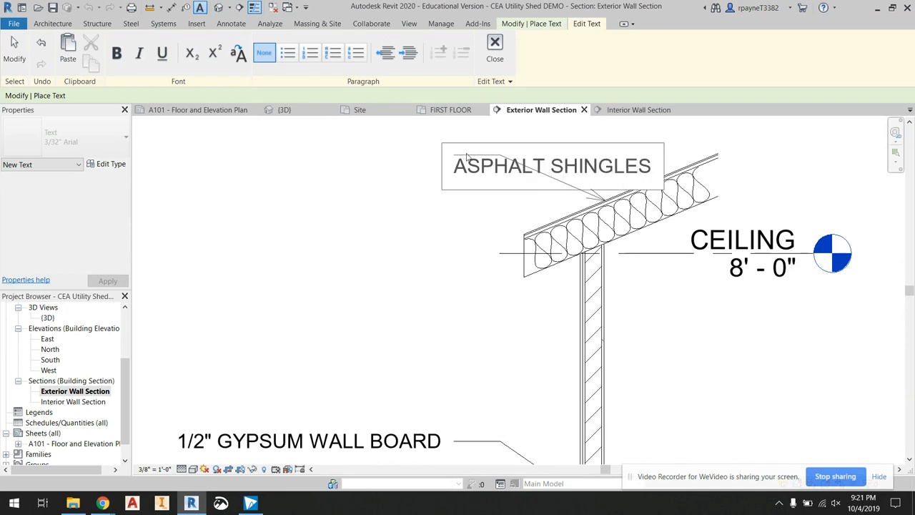
pyautogui.click(503, 227)
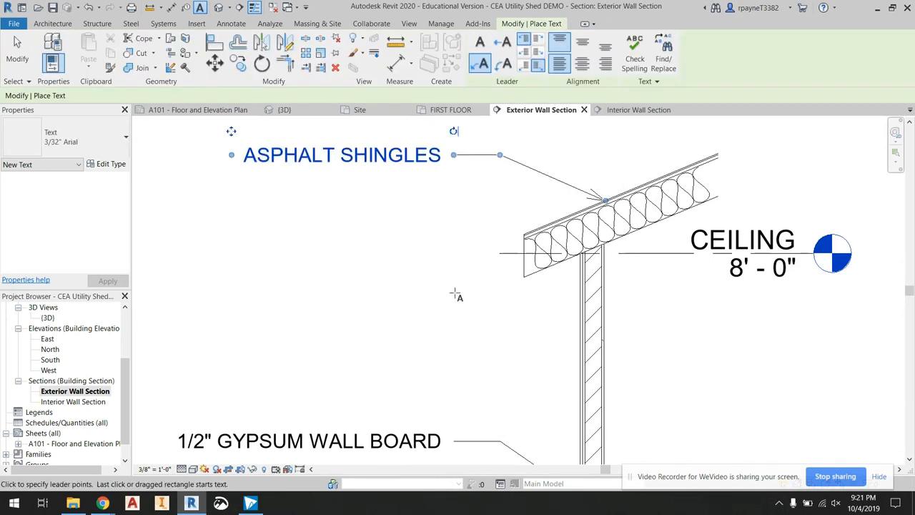
# - Check the shingle note's placement on sheet A101, and return to the Exterior Wall Section view
pyautogui.scroll(-1, 355, 177)
pyautogui.scroll(-1, 351, 188)
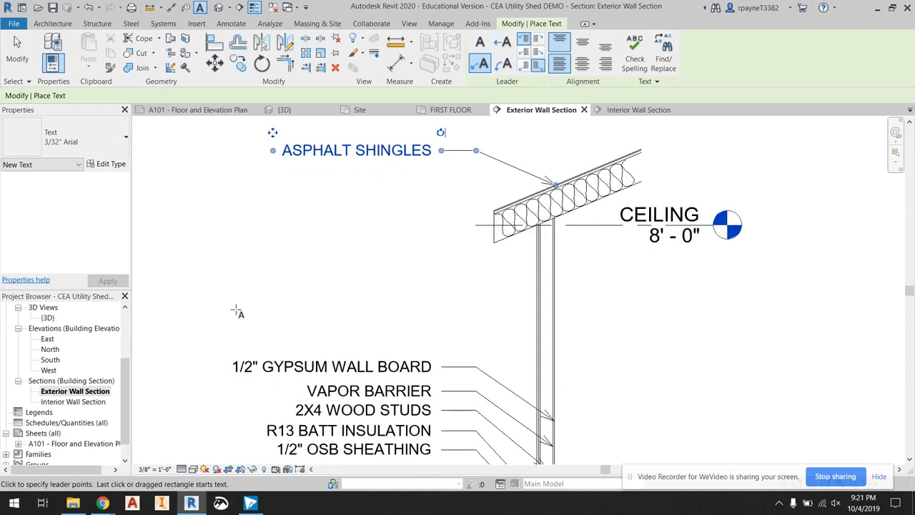
pyautogui.doubleClick(71, 444)
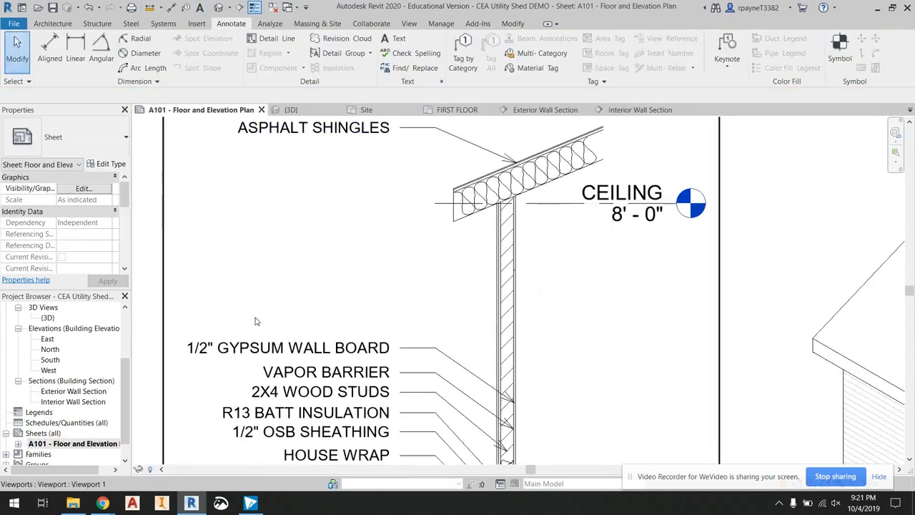
pyautogui.scroll(3, 263, 196)
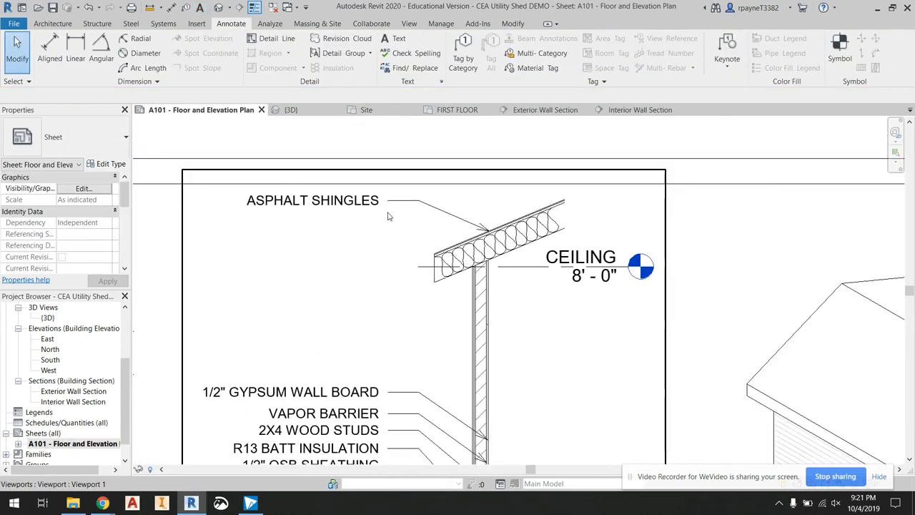
pyautogui.doubleClick(57, 392)
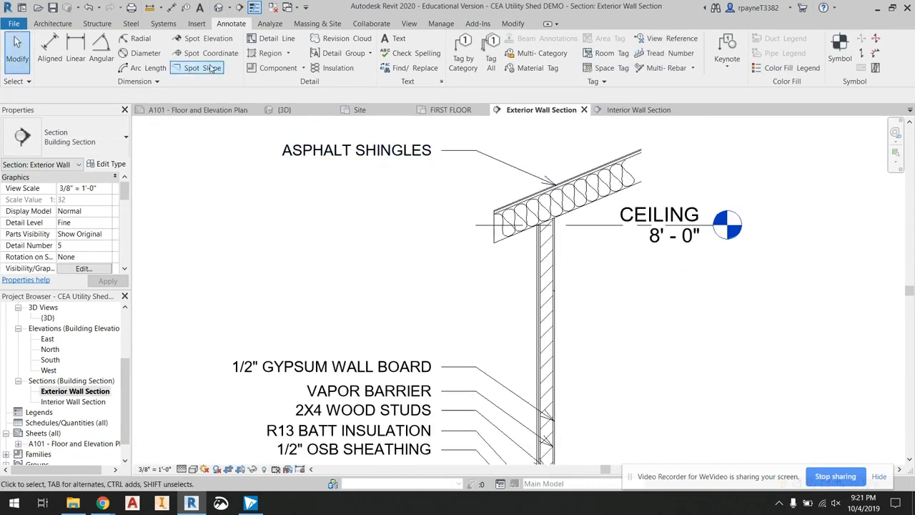
# - Add the leadered text note ROOFING FELT below the shingles note, pointing to the thin layer under the shingles
pyautogui.click(400, 41)
pyautogui.scroll(6, 493, 174)
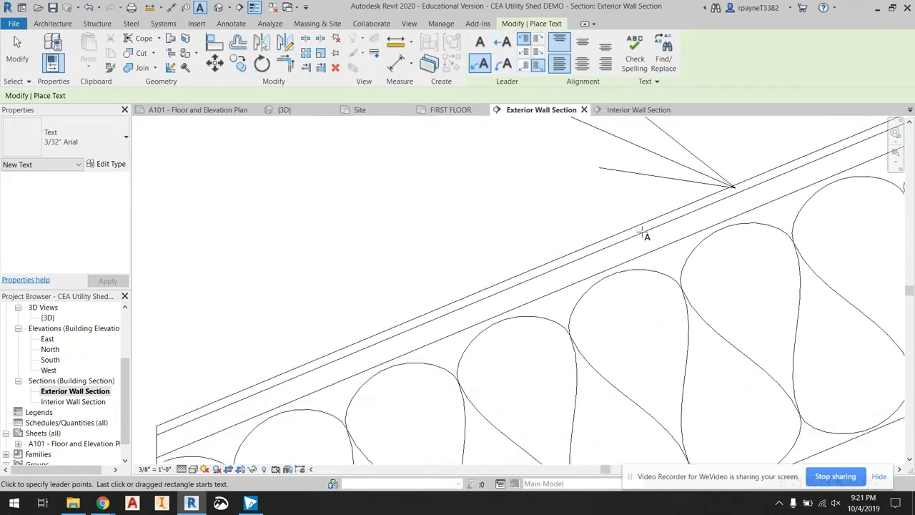
pyautogui.scroll(-5, 644, 234)
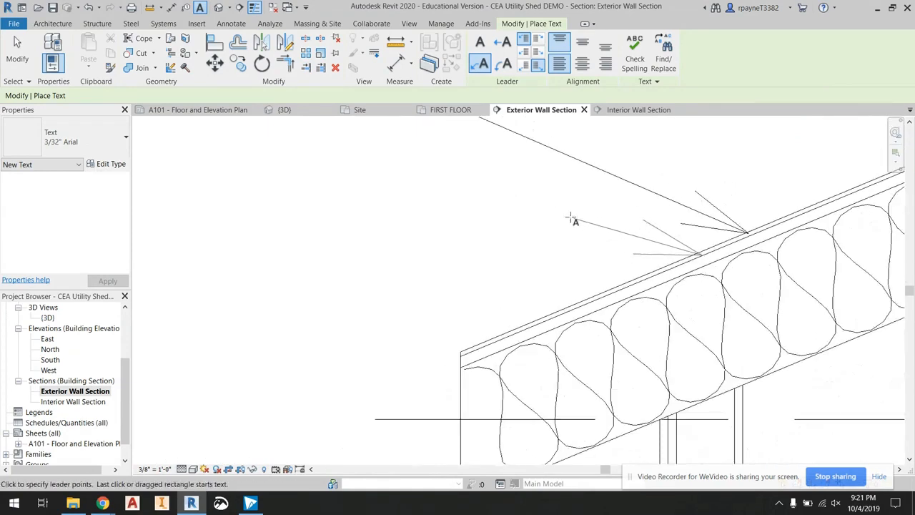
pyautogui.click(440, 187)
pyautogui.click(331, 188)
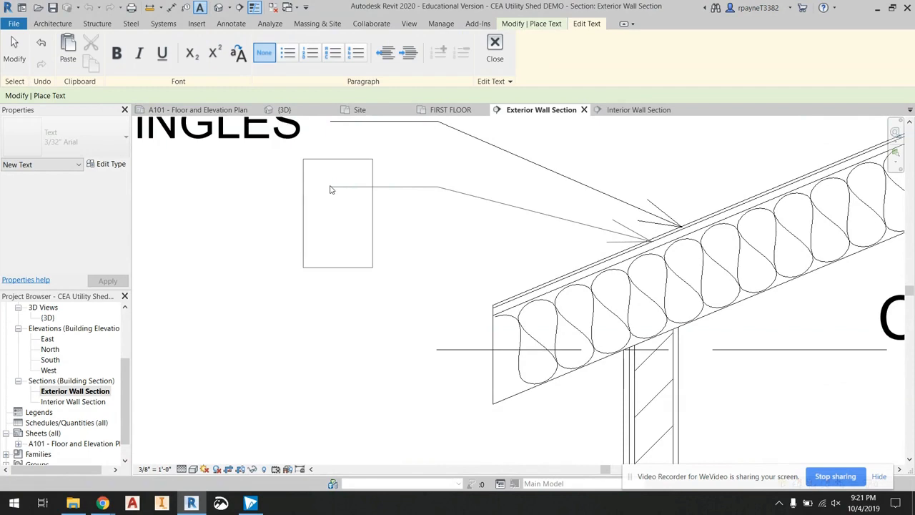
pyautogui.write('ROOFING')
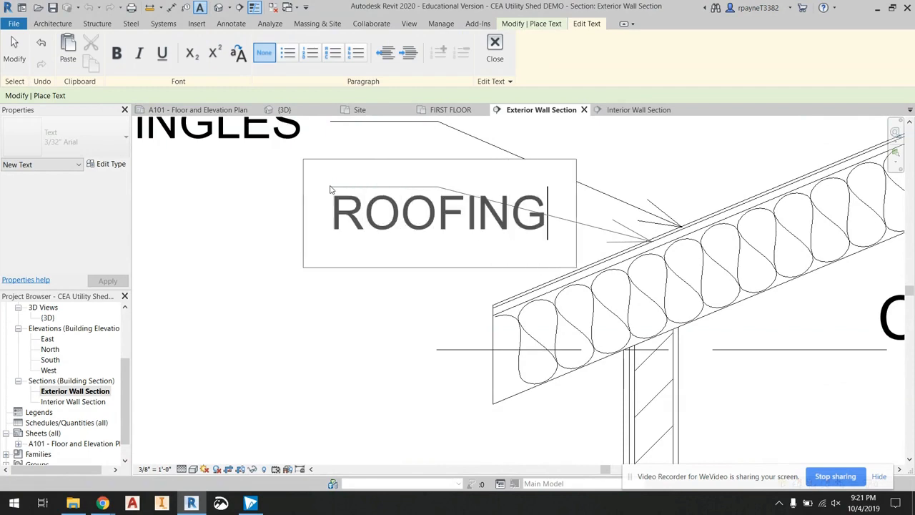
pyautogui.write(' FELT')
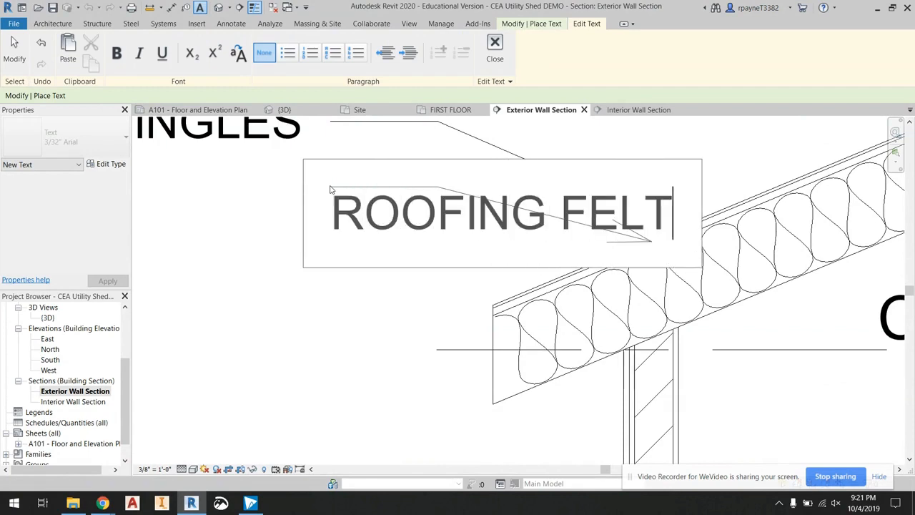
pyautogui.click(442, 151)
# - Add the leadered text note 5/8" PLYWOOD SHEATHING below the roofing felt note, pointing to the roof's sheathing layer
pyautogui.scroll(5, 600, 264)
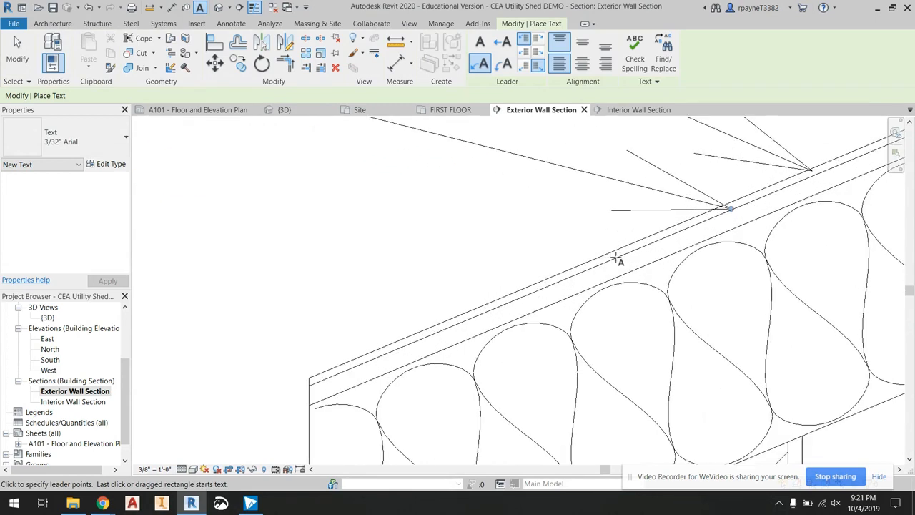
pyautogui.scroll(-4, 619, 262)
pyautogui.click(624, 262)
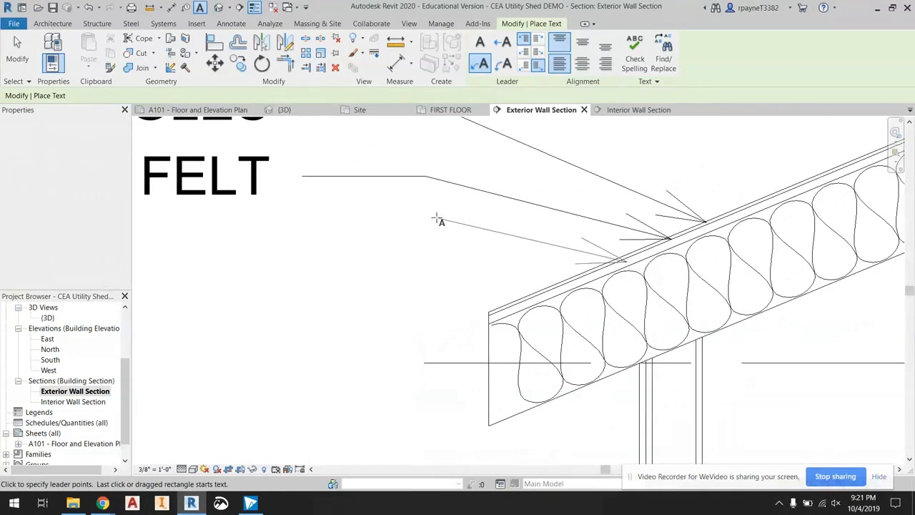
pyautogui.click(429, 247)
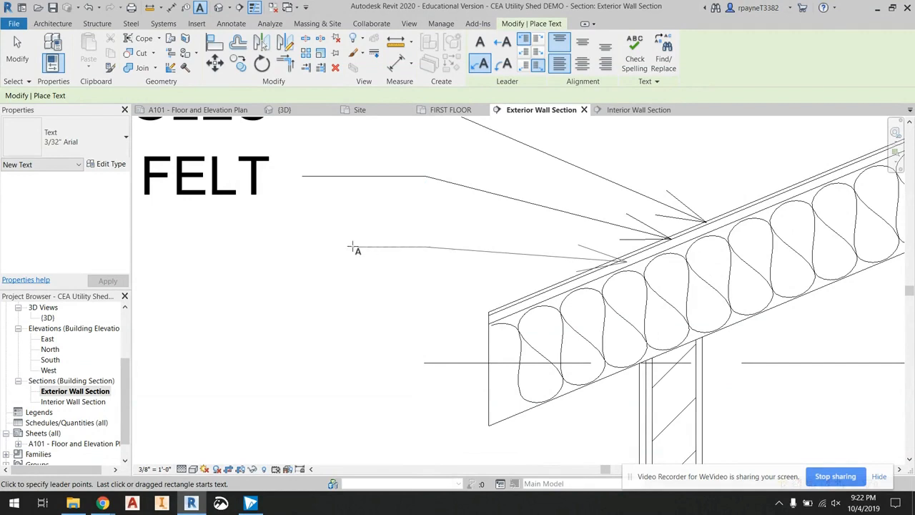
pyautogui.click(304, 247)
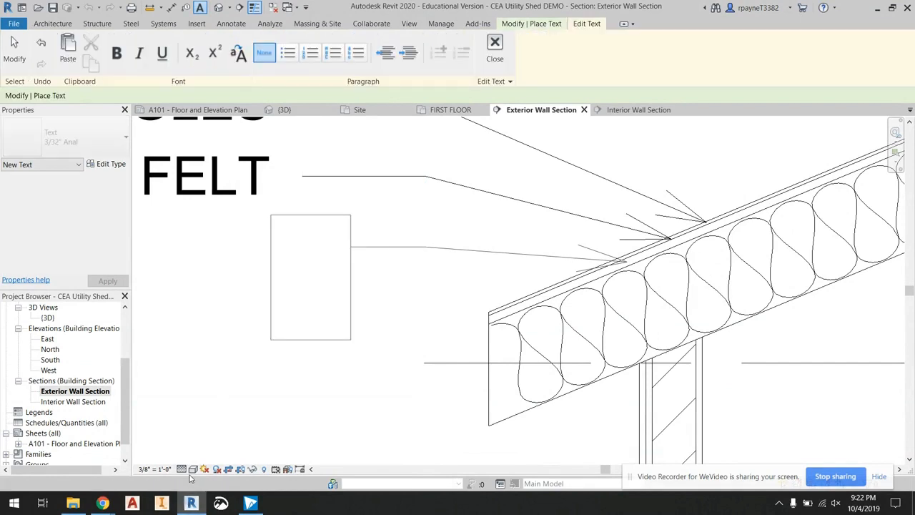
pyautogui.write("5/'")
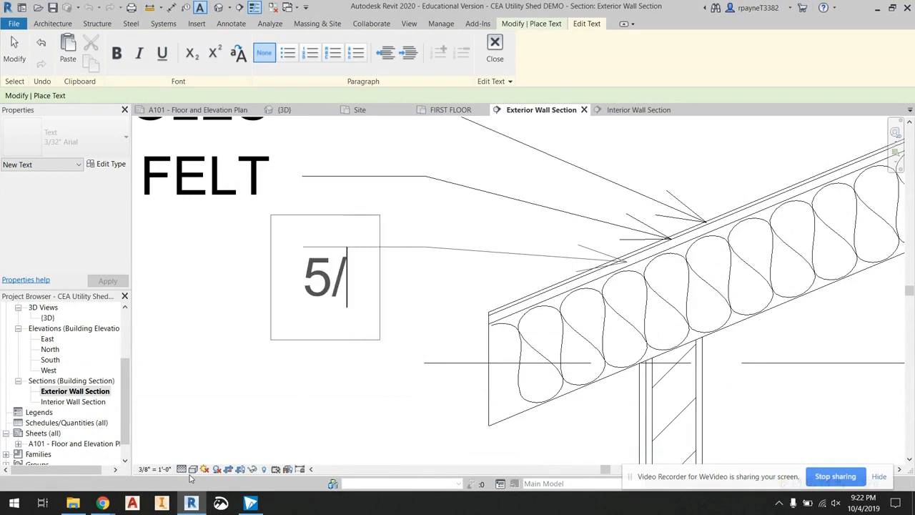
pyautogui.press('BackSpace')
pyautogui.press('BackSpace')
pyautogui.write('/8" ')
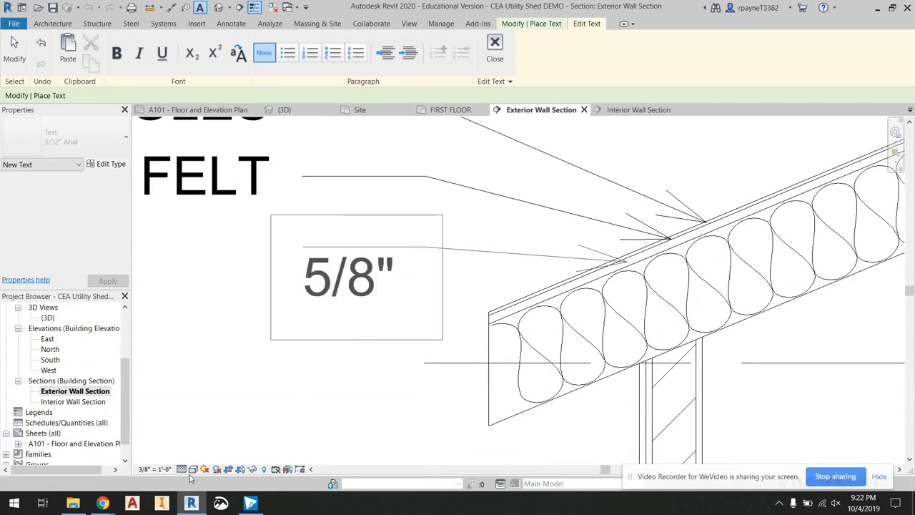
pyautogui.write('P')
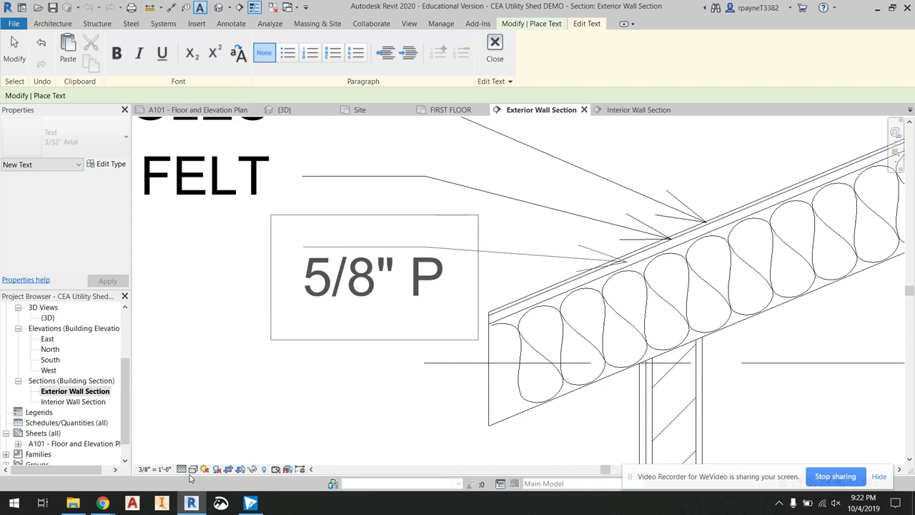
pyautogui.write('LYWOOD SHEATHING')
pyautogui.click(541, 190)
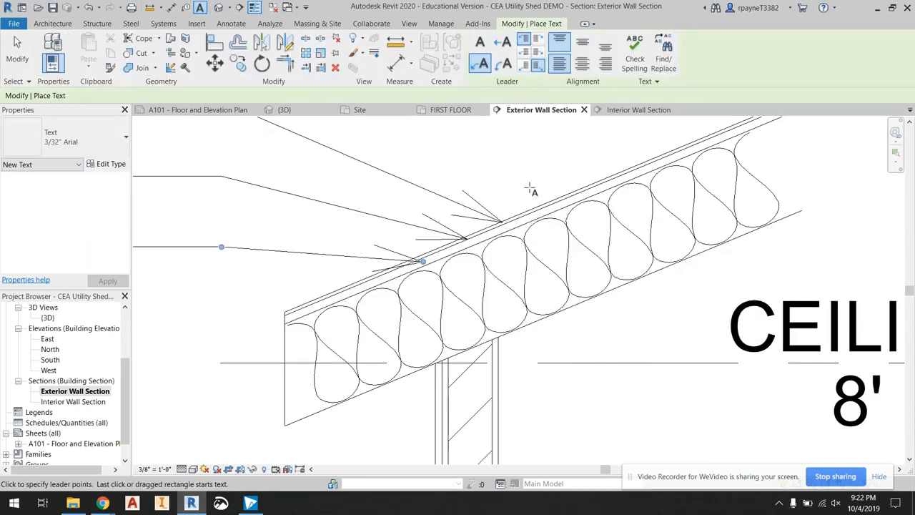
# - Place a leader for another note pointing into the roof's insulated rafter layer, aligned beneath the plywood sheathing note
pyautogui.scroll(-4, 530, 189)
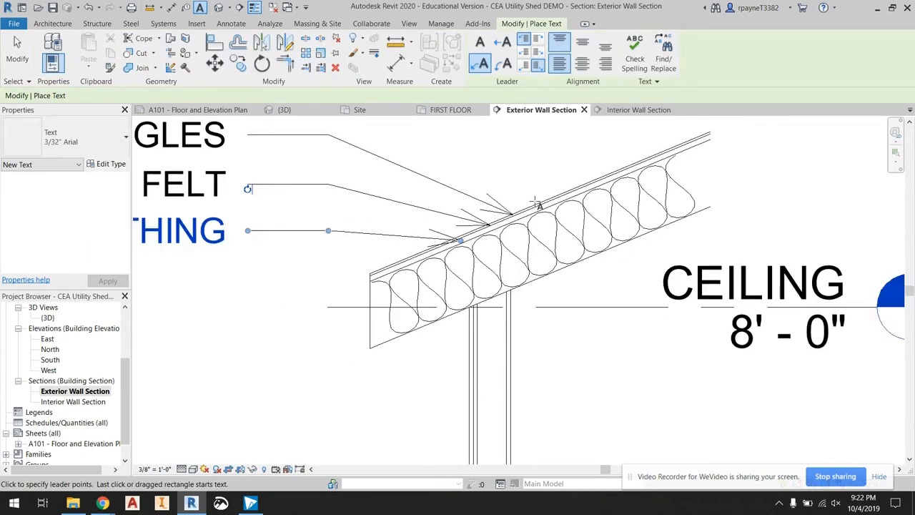
pyautogui.click(466, 270)
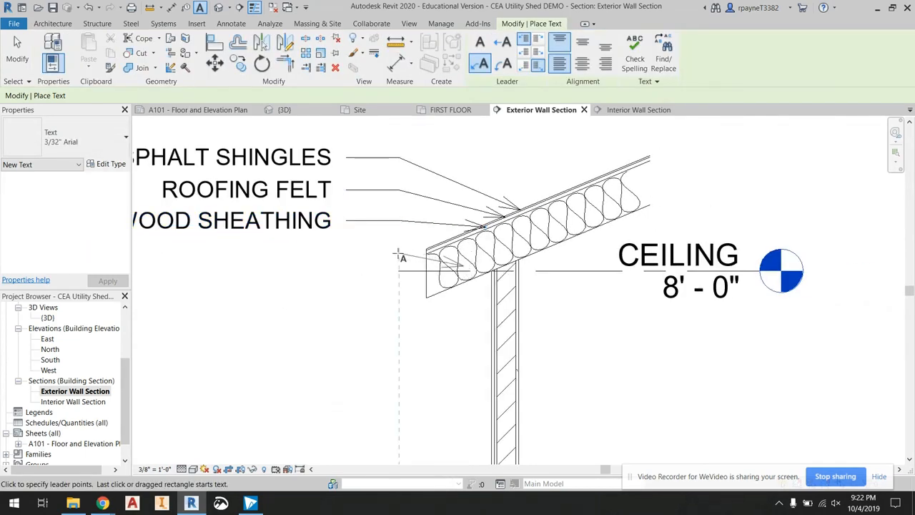
pyautogui.click(399, 255)
pyautogui.click(351, 252)
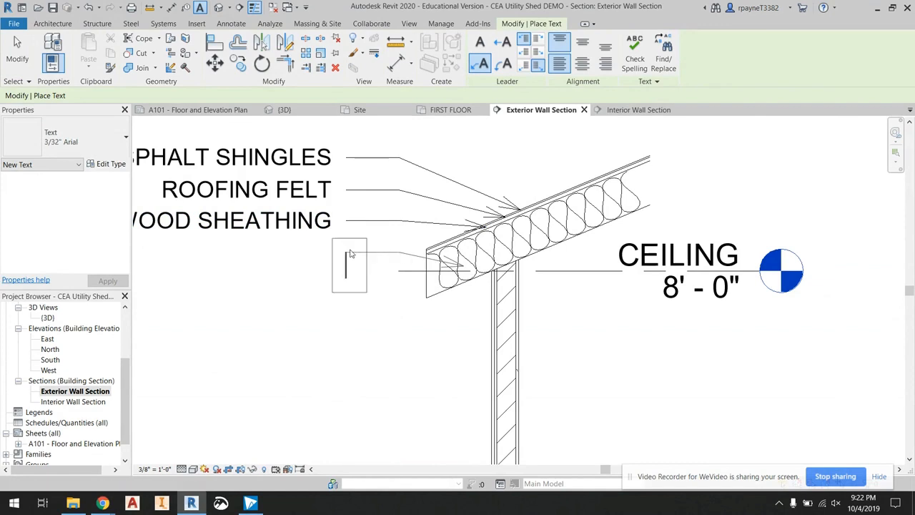
# - Enter "2X8 ROOF RAFTERS" as the text of the leader note pointing into the roof framing
pyautogui.write('2X')
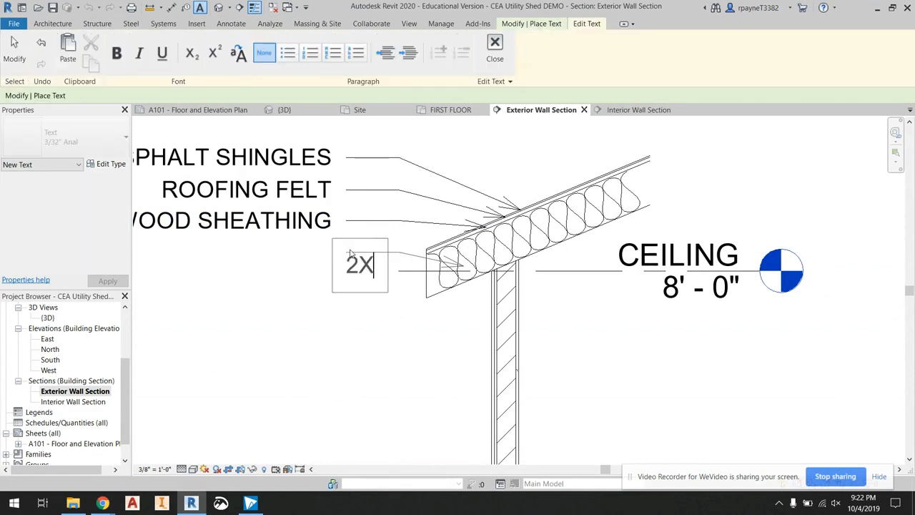
pyautogui.write('8 ROOF ')
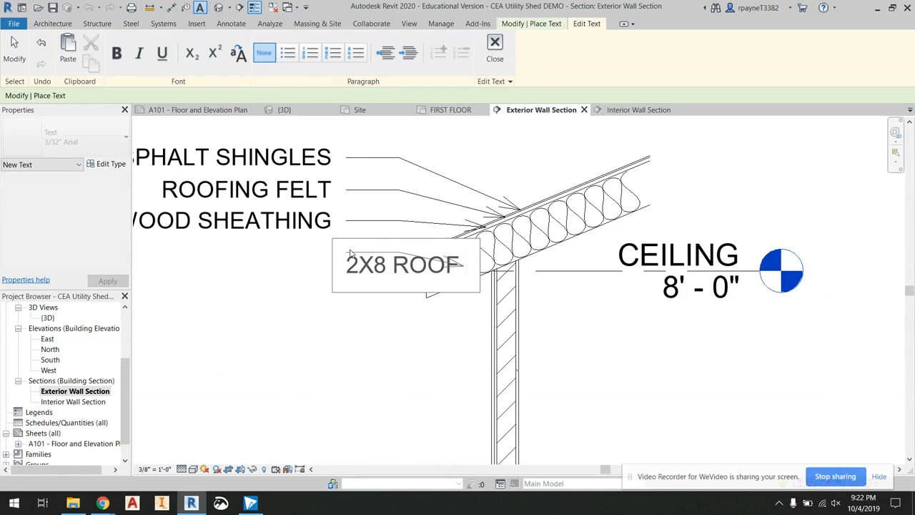
pyautogui.write('RAFTERS')
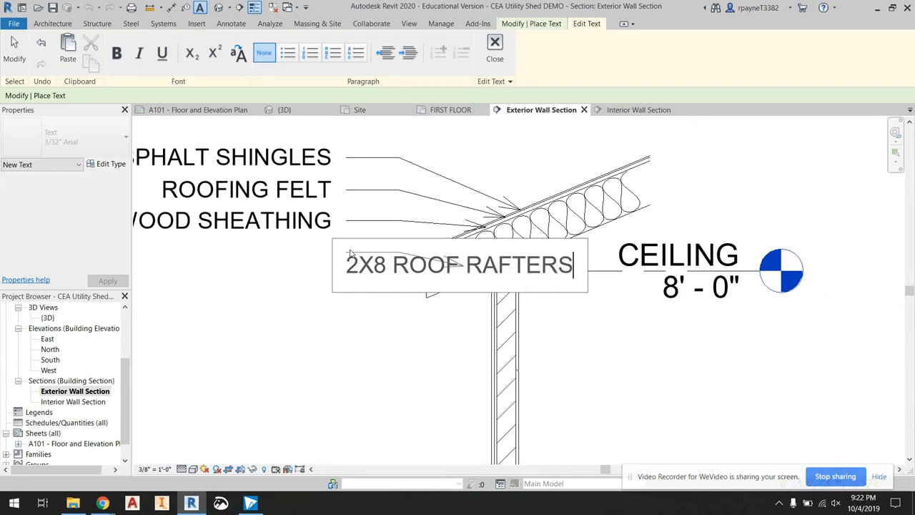
pyautogui.click(549, 207)
# - Add an "R30 BATT INSULATION" text note with a two-segment leader to the roof insulation, below and aligned with the rafter note
pyautogui.scroll(-3, 487, 228)
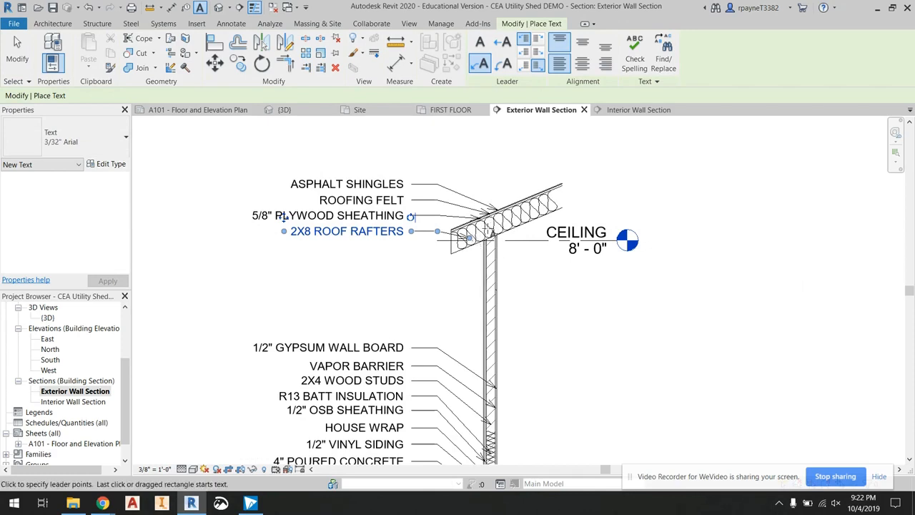
pyautogui.scroll(2, 461, 243)
pyautogui.scroll(-2, 461, 243)
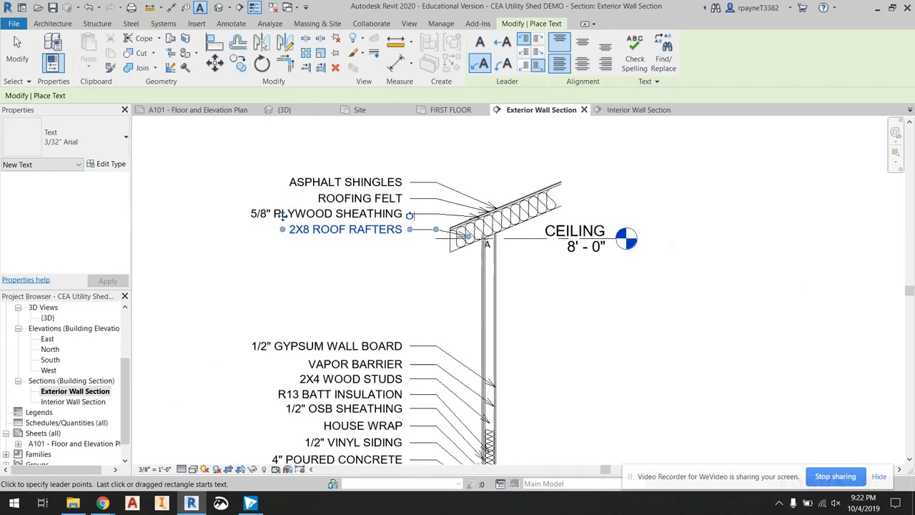
pyautogui.scroll(2, 462, 243)
pyautogui.scroll(1, 461, 226)
pyautogui.scroll(1, 466, 239)
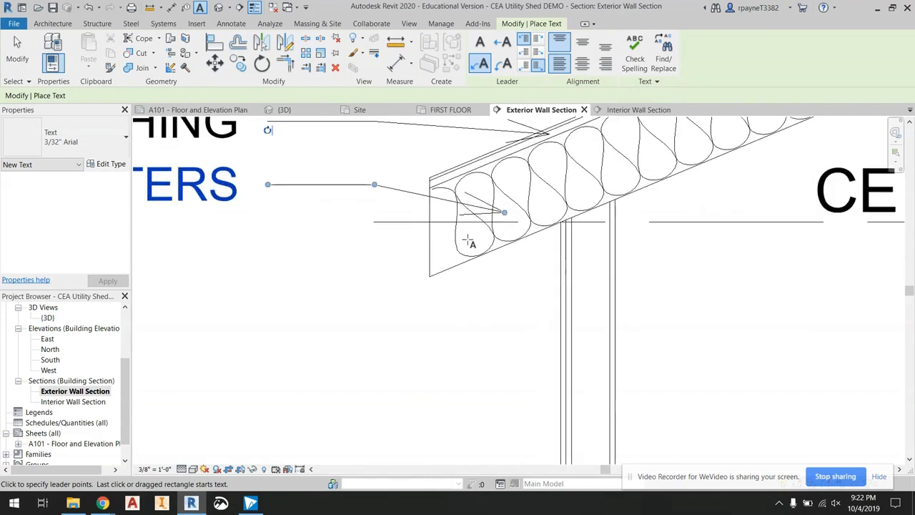
pyautogui.click(484, 239)
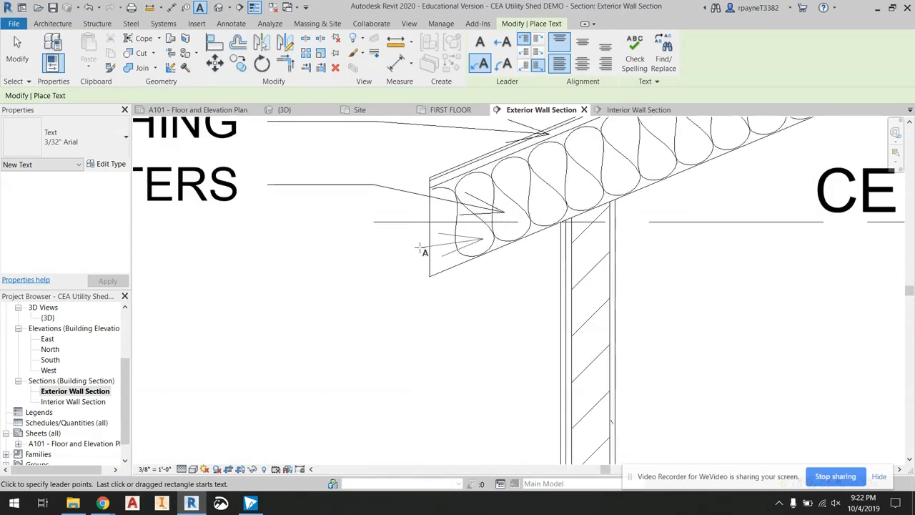
pyautogui.click(375, 256)
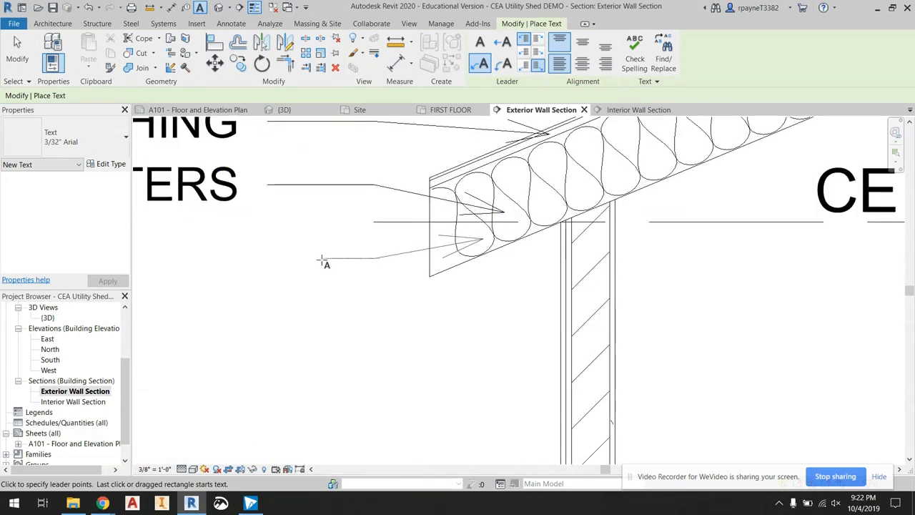
pyautogui.click(269, 259)
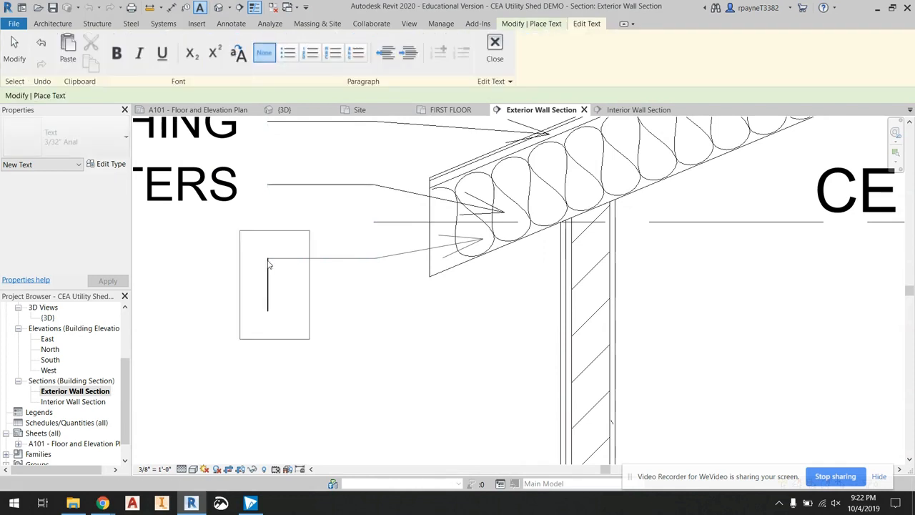
pyautogui.write('R30')
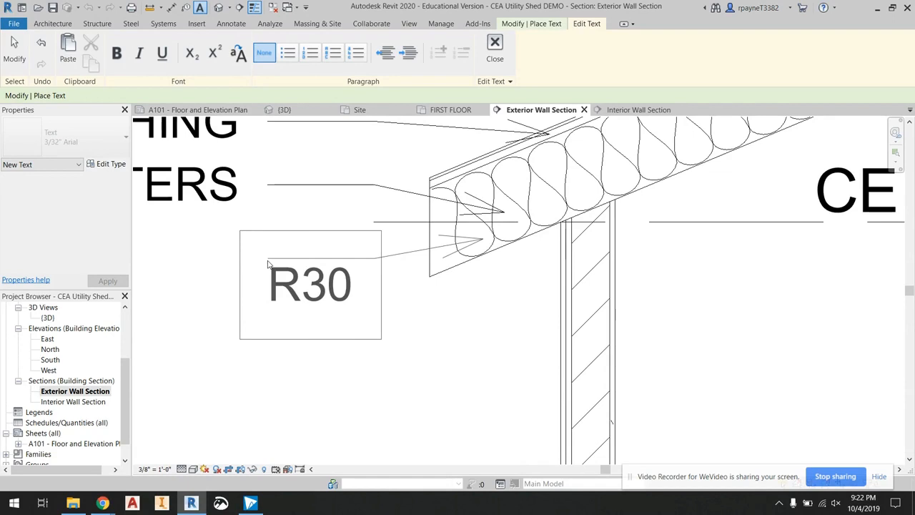
pyautogui.write('TT INSULATION')
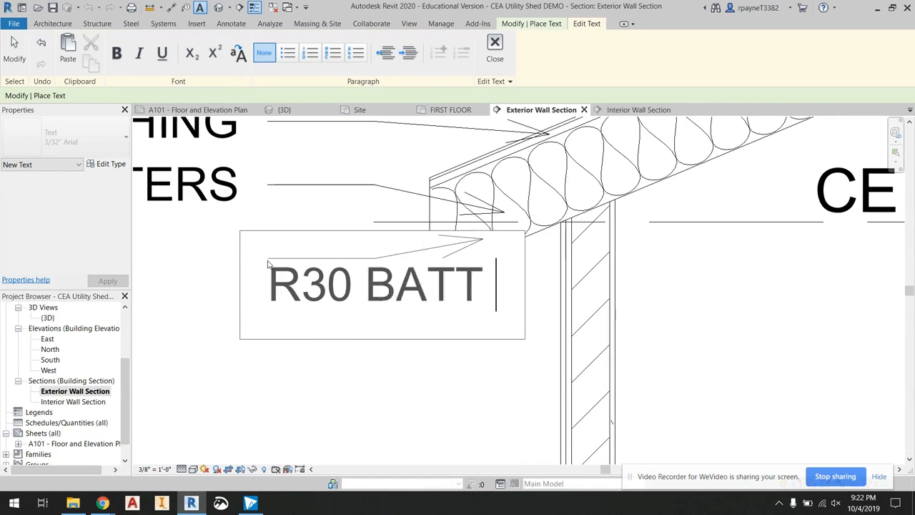
pyautogui.click(326, 398)
pyautogui.scroll(-6, 465, 333)
pyautogui.scroll(-5, 537, 330)
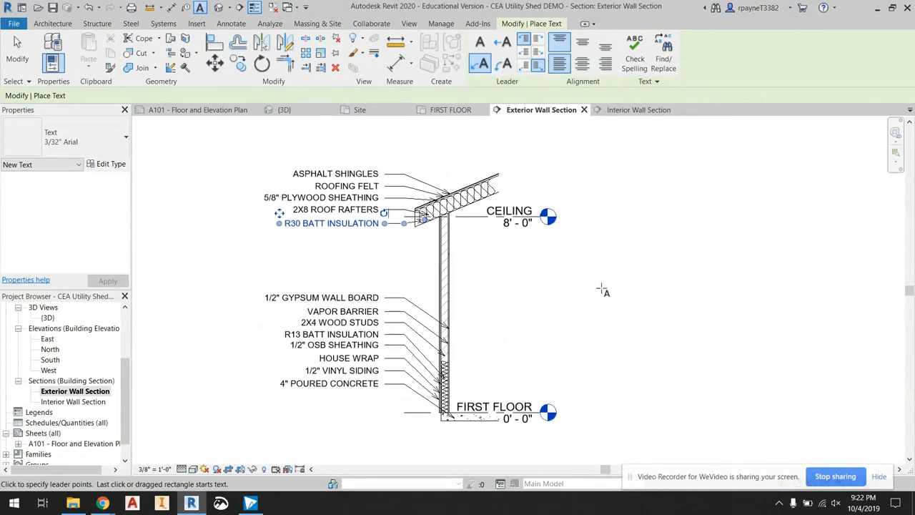
pyautogui.press('Escape')
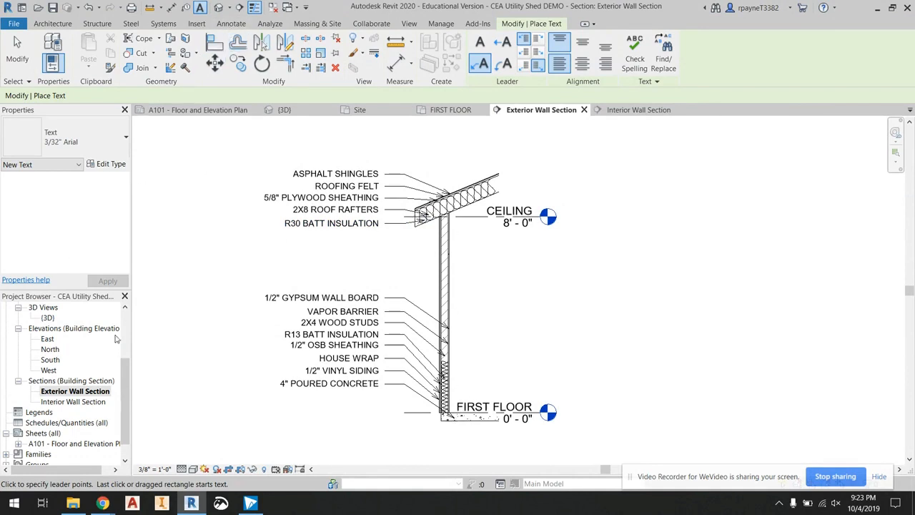
# - Open the Interior Wall Section view and frame the base of the wall at the first floor
pyautogui.doubleClick(79, 402)
pyautogui.scroll(4, 422, 376)
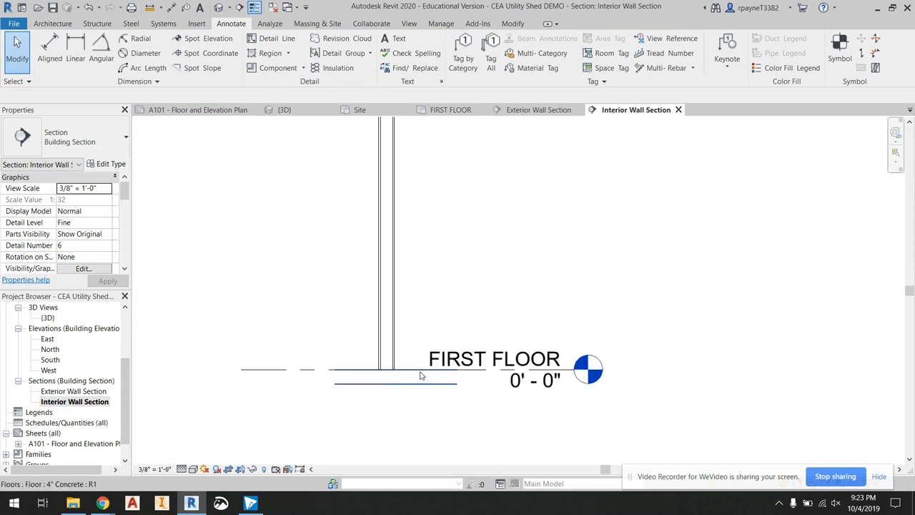
pyautogui.scroll(2, 377, 309)
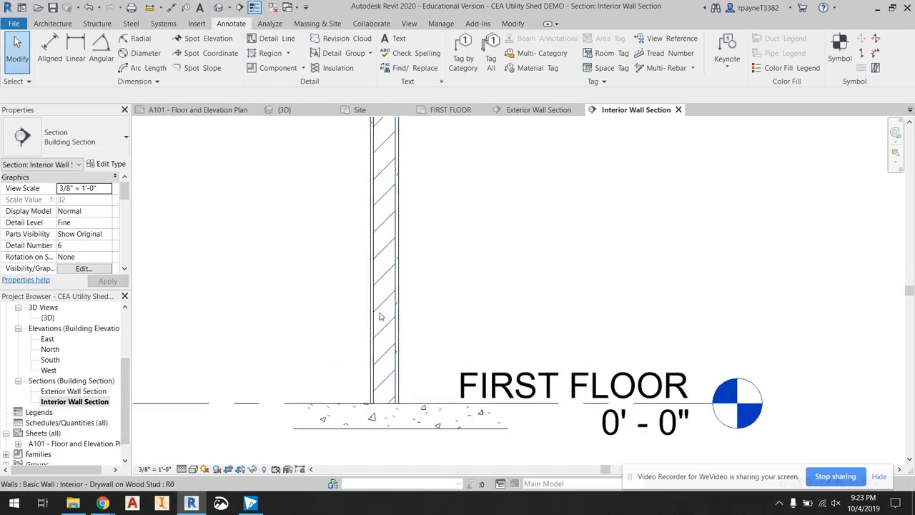
pyautogui.scroll(-1, 372, 420)
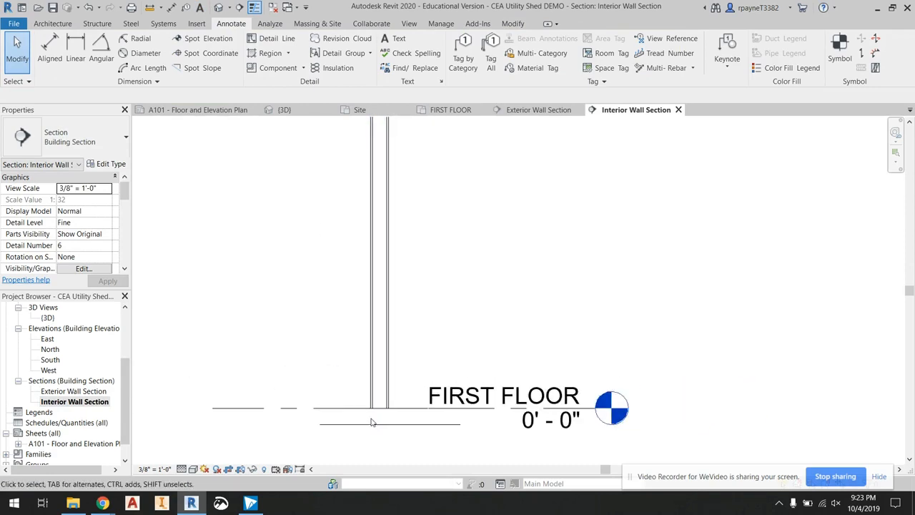
pyautogui.scroll(3, 351, 393)
pyautogui.moveTo(342, 361); pyautogui.dragTo(465, 369, button='middle')
pyautogui.scroll(-2, 496, 362)
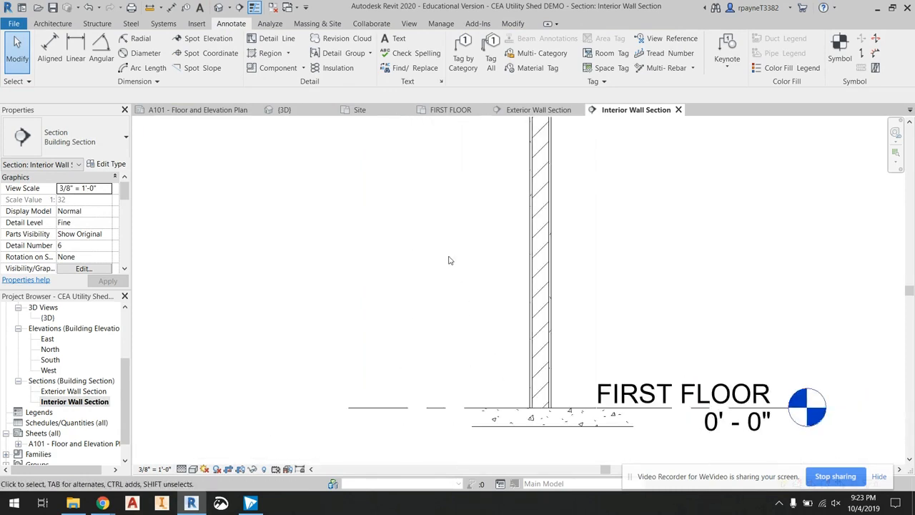
# - Add a "1/2" GYPSUM WALL BOARD" text note with a two-segment leader to the interior wall's left face layer
pyautogui.click(391, 40)
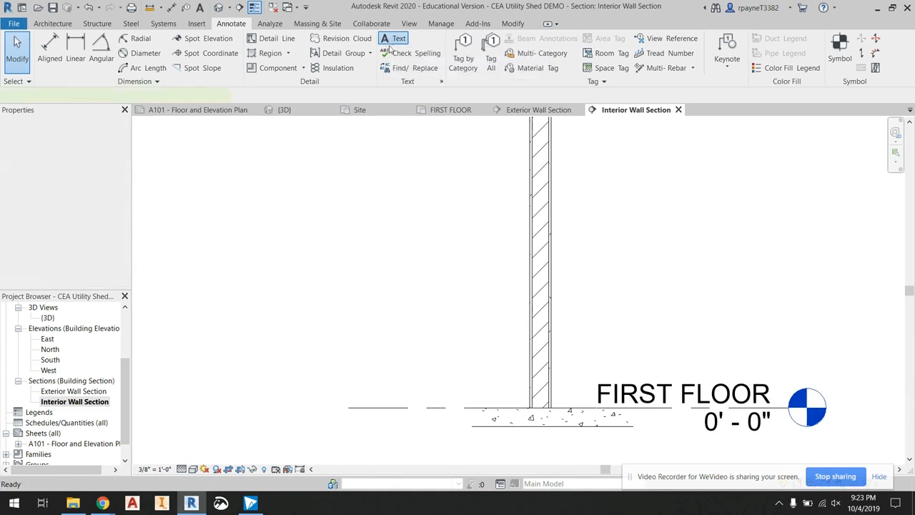
pyautogui.scroll(4, 531, 386)
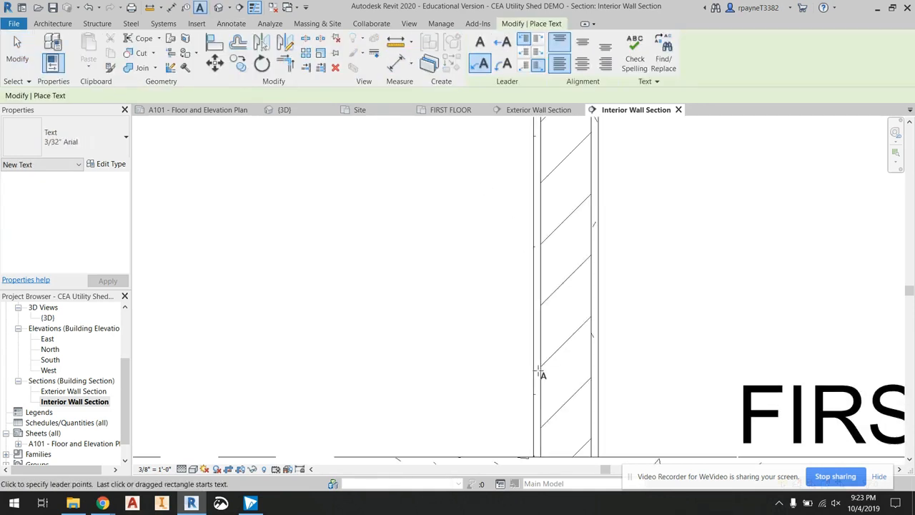
pyautogui.click(536, 372)
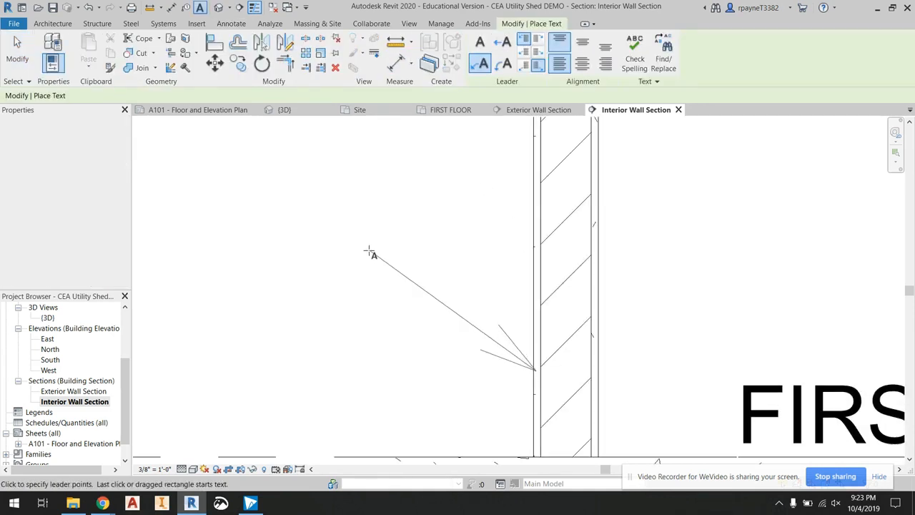
pyautogui.click(341, 232)
pyautogui.click(274, 233)
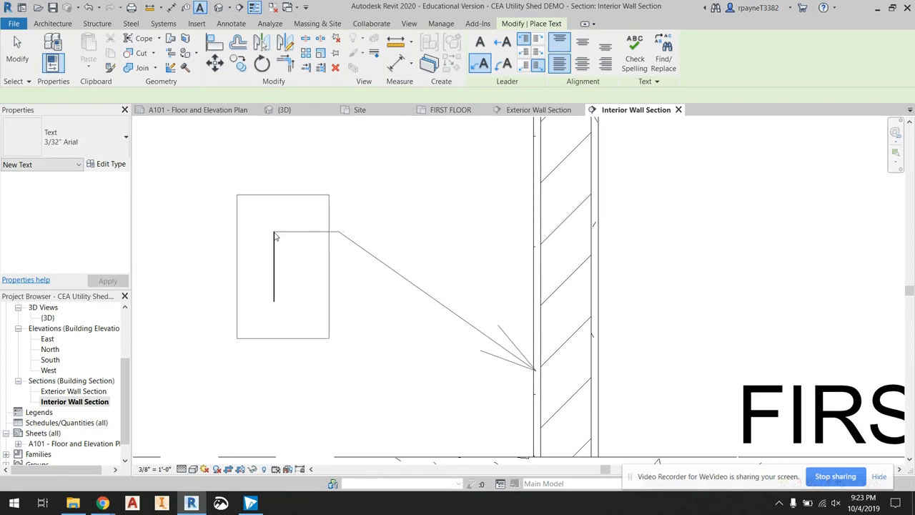
pyautogui.write('1/')
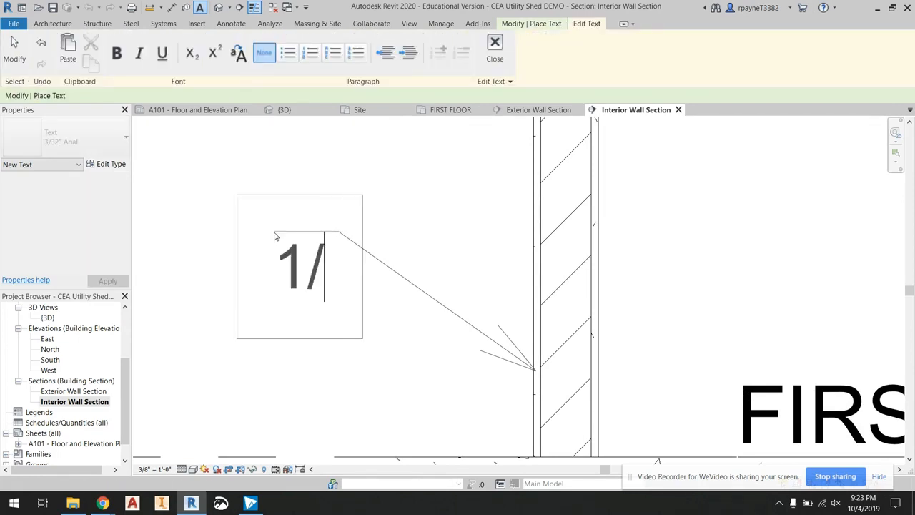
pyautogui.write('2" GYP')
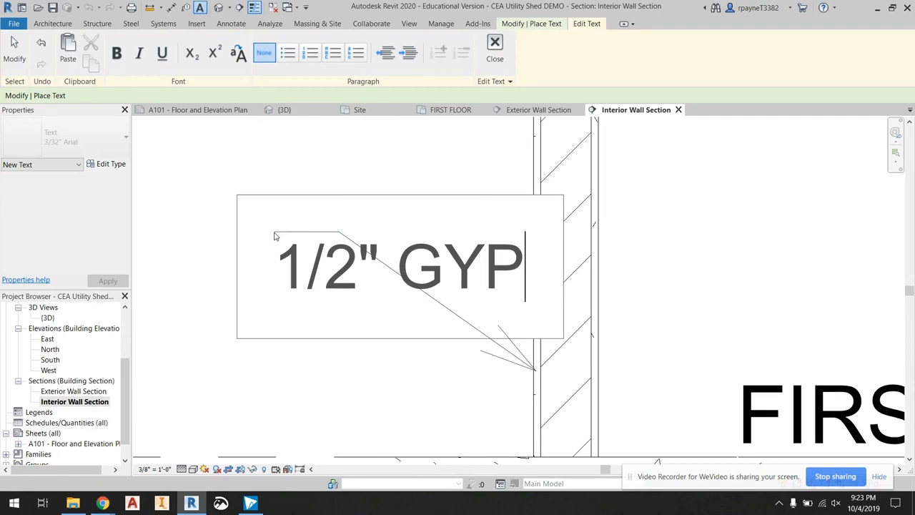
pyautogui.write('SUM WALL BOARD')
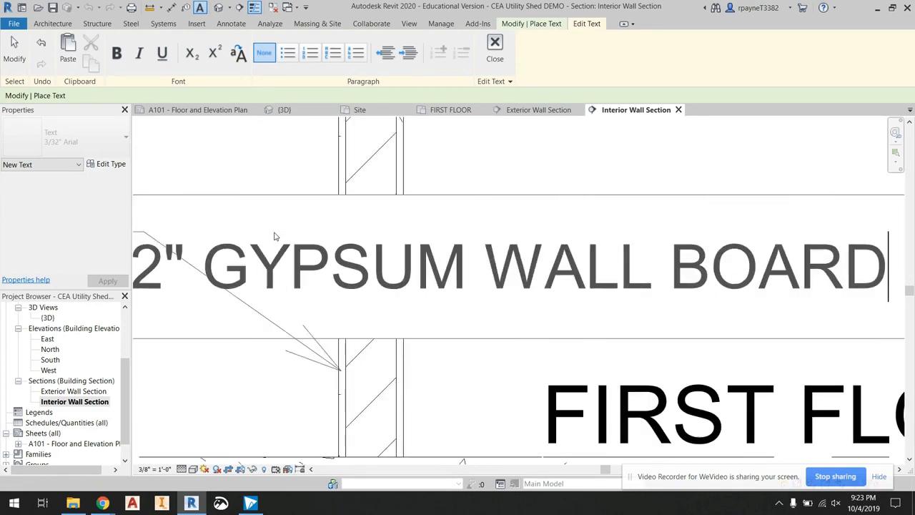
pyautogui.click(484, 150)
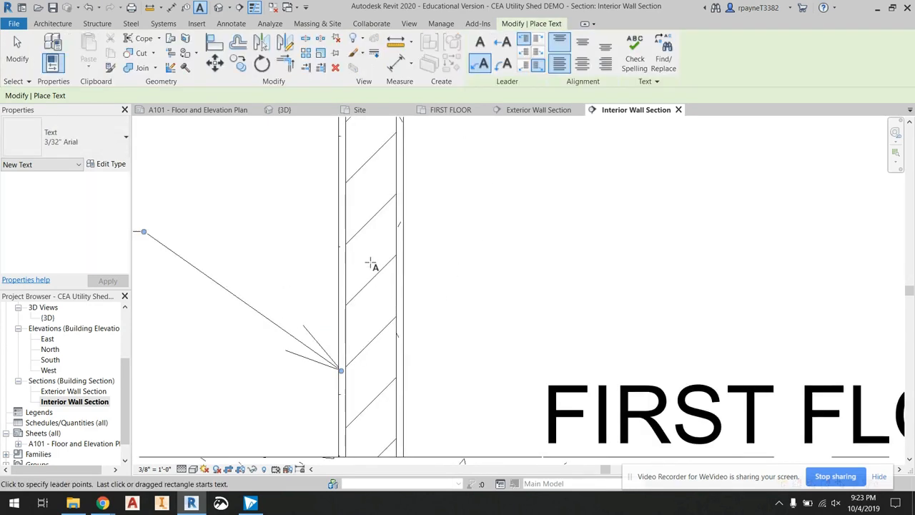
# - Add a "2X4 WOOD STUD" text note with a leader to the interior wall's stud core, above the gypsum board note
pyautogui.moveTo(341, 259); pyautogui.dragTo(590, 271, button='middle')
pyautogui.click(393, 153)
pyautogui.click(330, 156)
pyautogui.write('2')
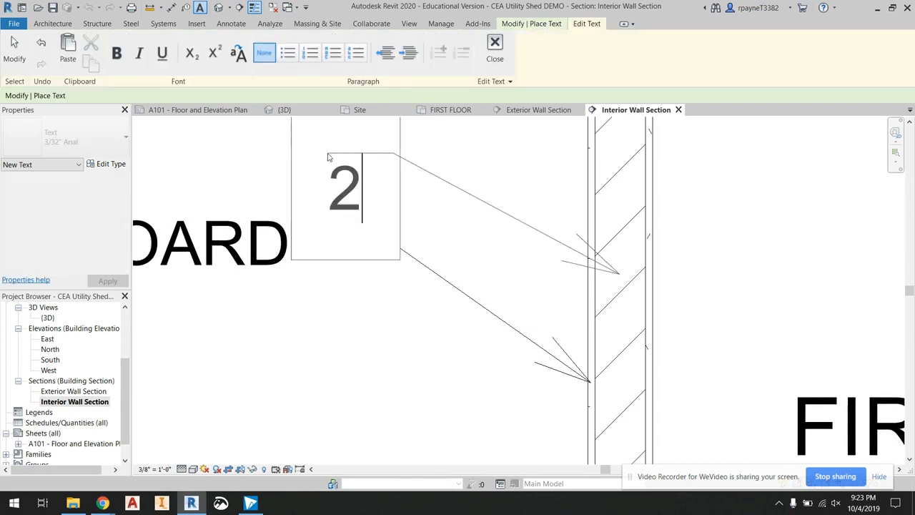
pyautogui.write('X4 WOOD STUD')
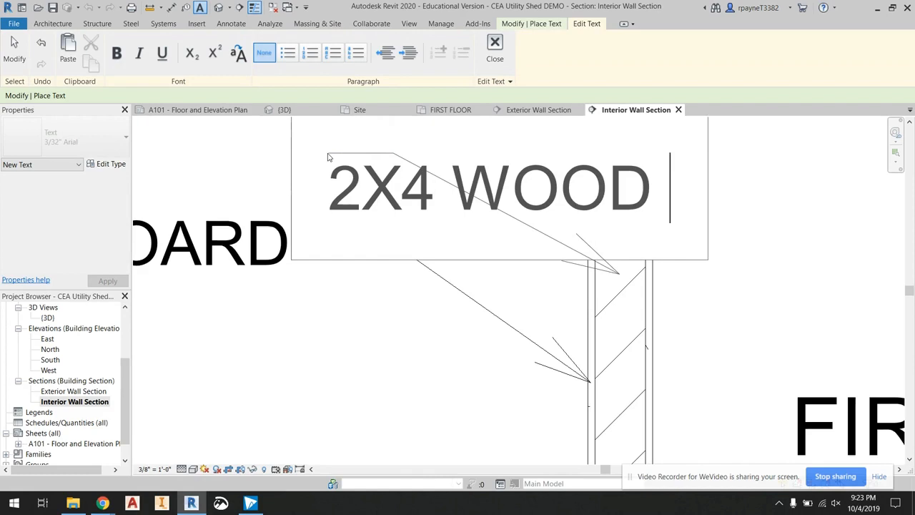
pyautogui.scroll(-2, 376, 331)
pyautogui.click(400, 343)
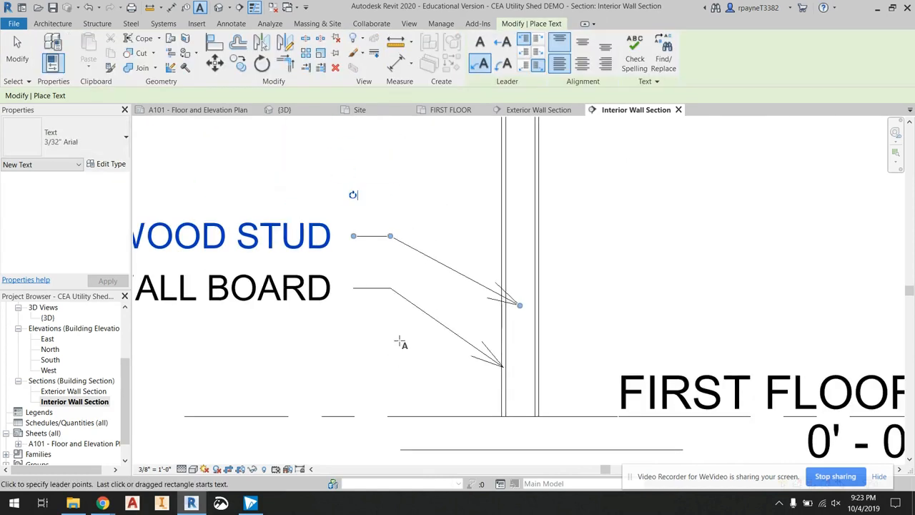
# - Add a "1/2" GYPSUM WALL BOARD" text note with a leader to the wall's right face layer, above the wood stud note
pyautogui.click(539, 229)
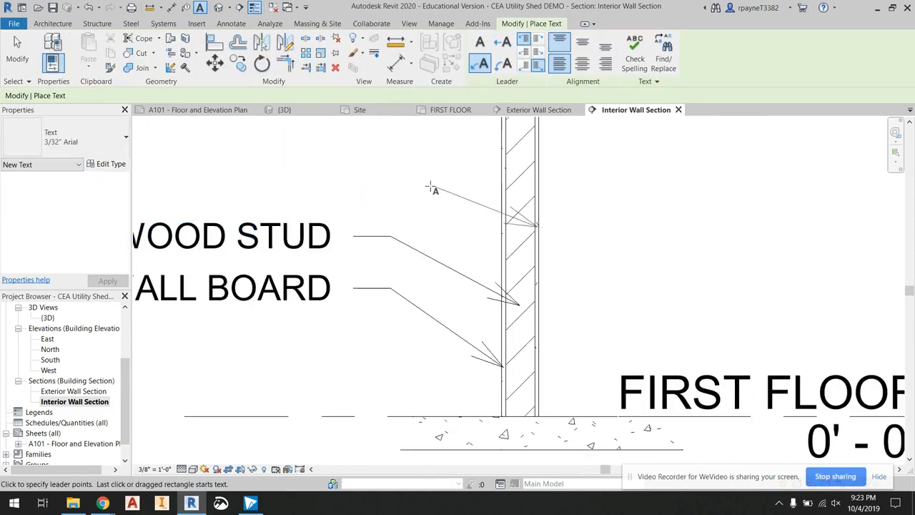
pyautogui.click(384, 181)
pyautogui.click(358, 181)
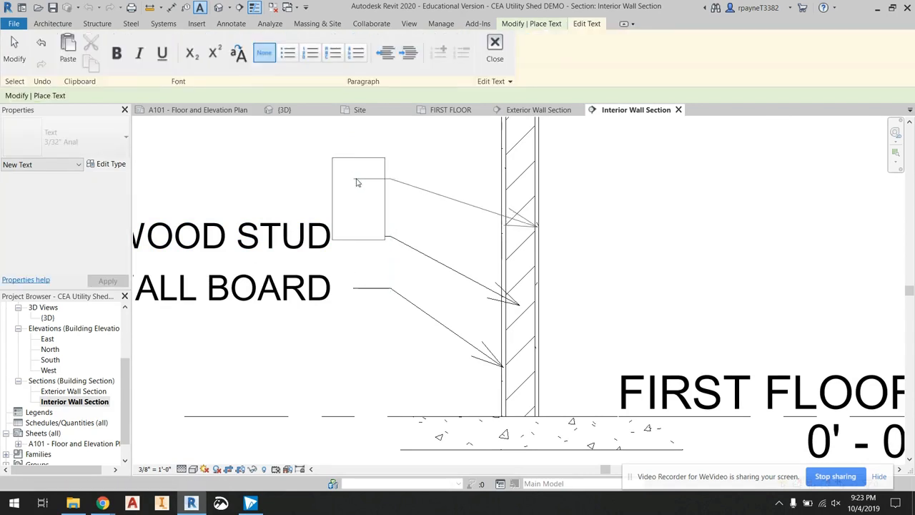
pyautogui.write('1/2" GYPS')
pyautogui.press('BackSpace')
pyautogui.write('PSUM WAL')
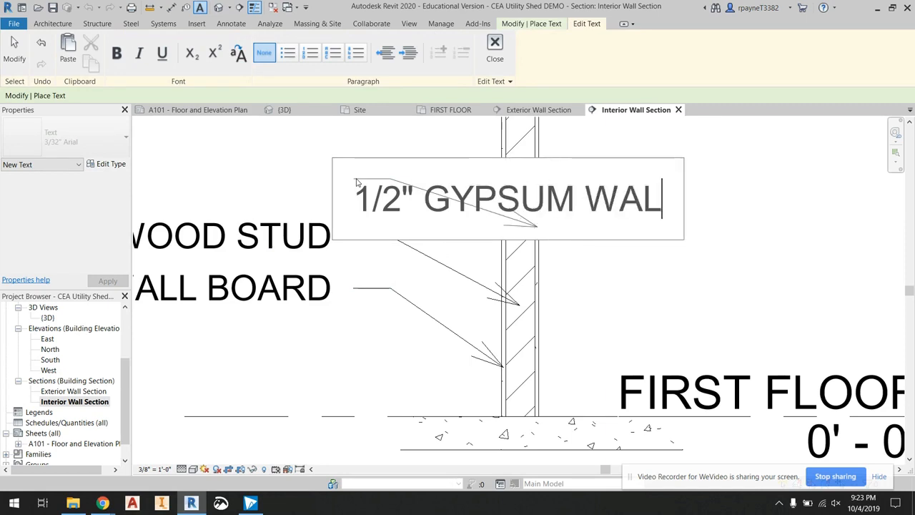
pyautogui.write('L BOARD')
pyautogui.click(408, 156)
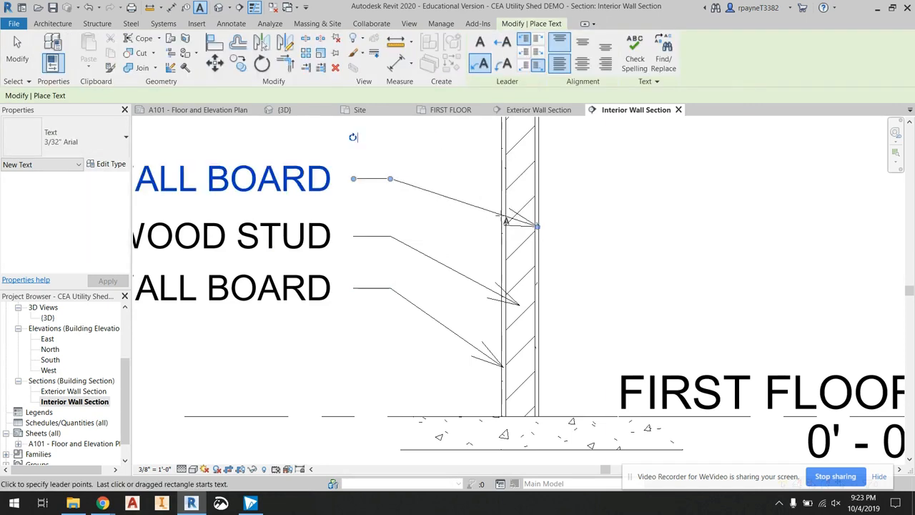
pyautogui.scroll(-3, 535, 279)
pyautogui.press('Escape')
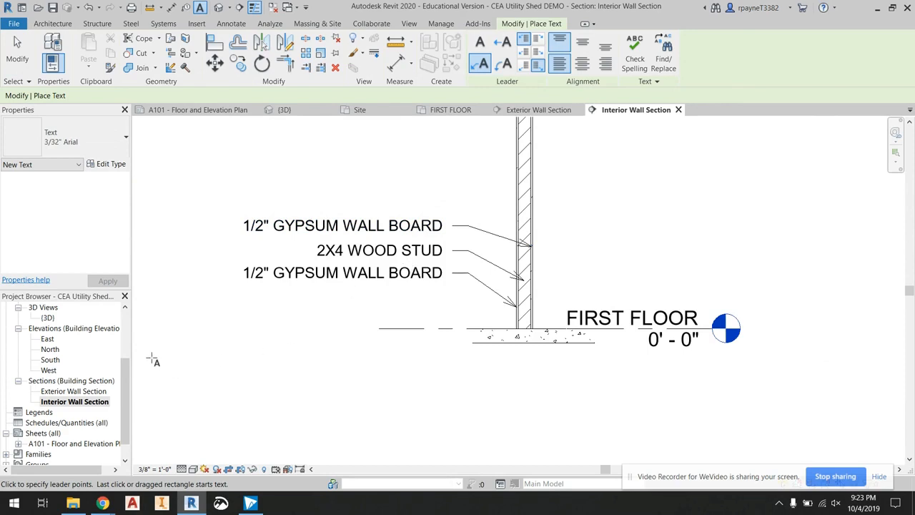
# - Open sheet A101 - Floor and Elevation Plan and shift the Interior Wall Section viewport slightly to the right
pyautogui.doubleClick(72, 443)
pyautogui.scroll(-5, 377, 413)
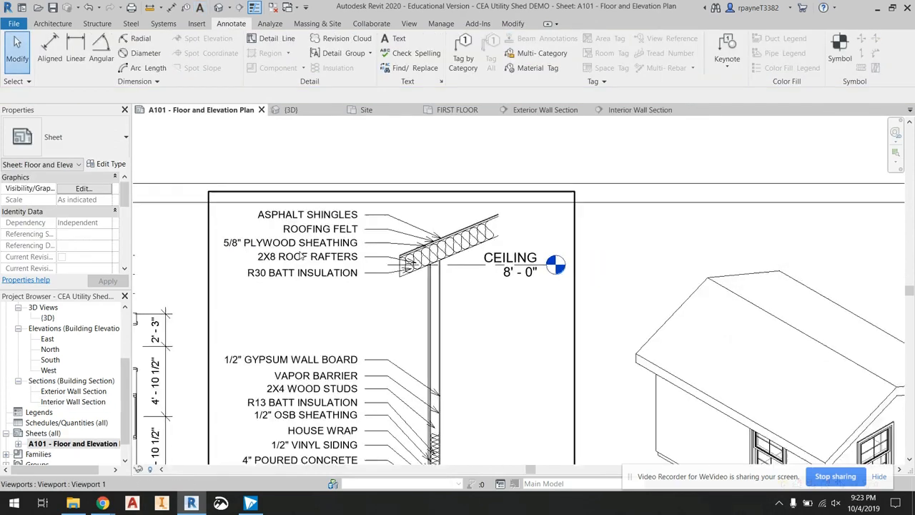
pyautogui.moveTo(401, 429); pyautogui.dragTo(465, 169, button='middle')
pyautogui.moveTo(403, 294)
pyautogui.mouseDown()
pyautogui.moveTo(445, 289)
pyautogui.moveTo(427, 292)
pyautogui.mouseUp()
pyautogui.click(325, 354)
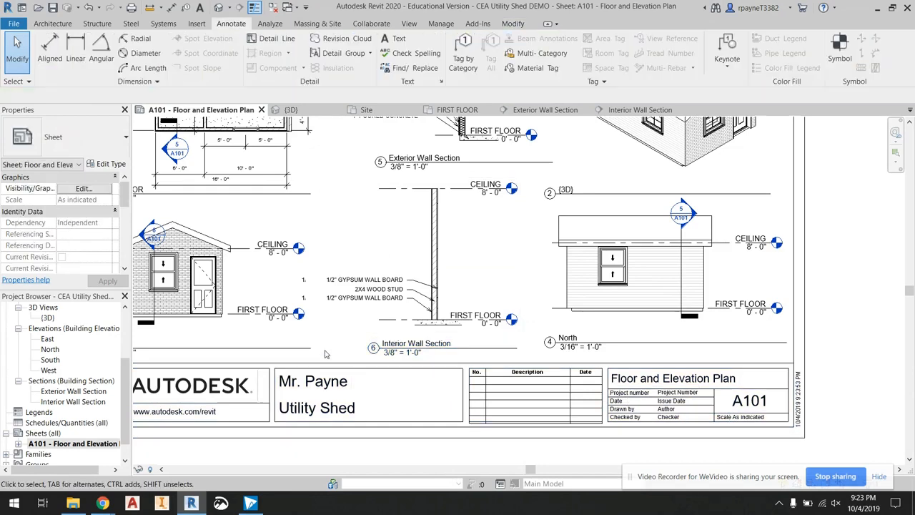
# - Check the roof detail of the Exterior Wall Section on sheet A101, and open that section view
pyautogui.scroll(-2, 325, 354)
pyautogui.scroll(5, 407, 362)
pyautogui.scroll(-4, 407, 362)
pyautogui.moveTo(421, 240); pyautogui.dragTo(433, 342, button='middle')
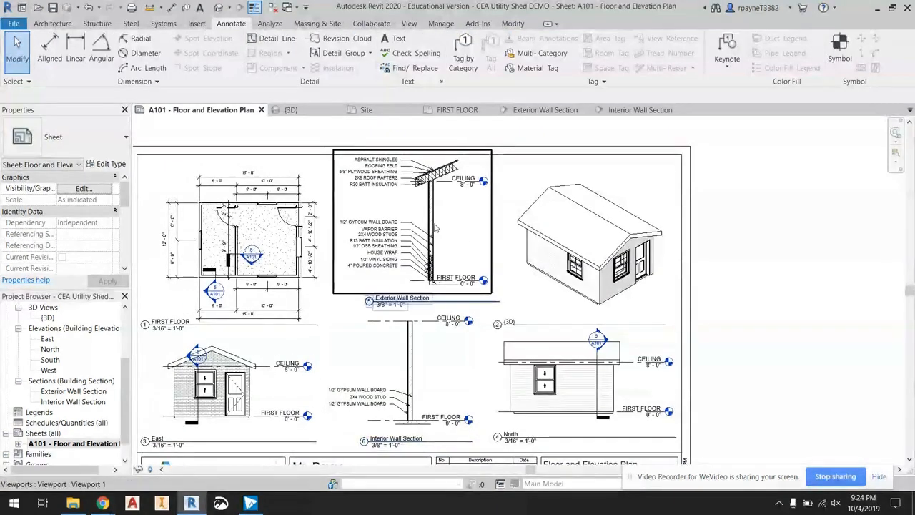
pyautogui.scroll(8, 436, 162)
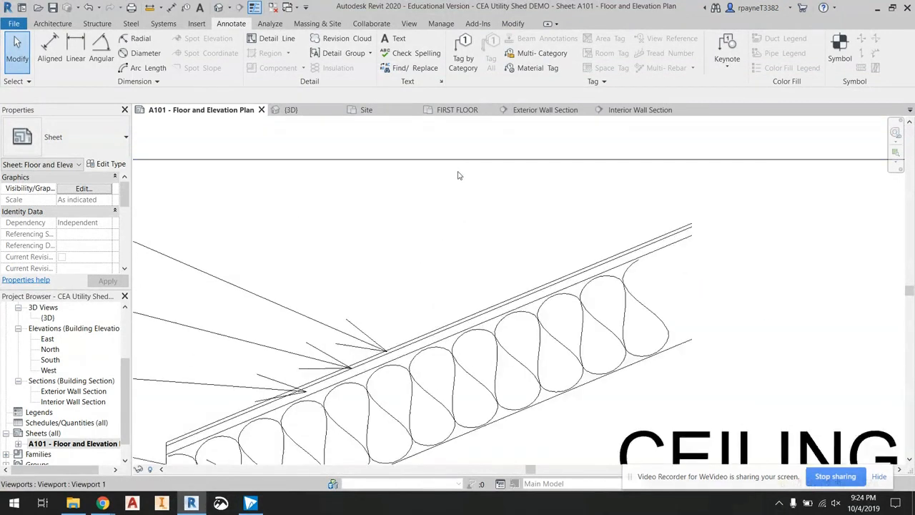
pyautogui.scroll(-3, 468, 187)
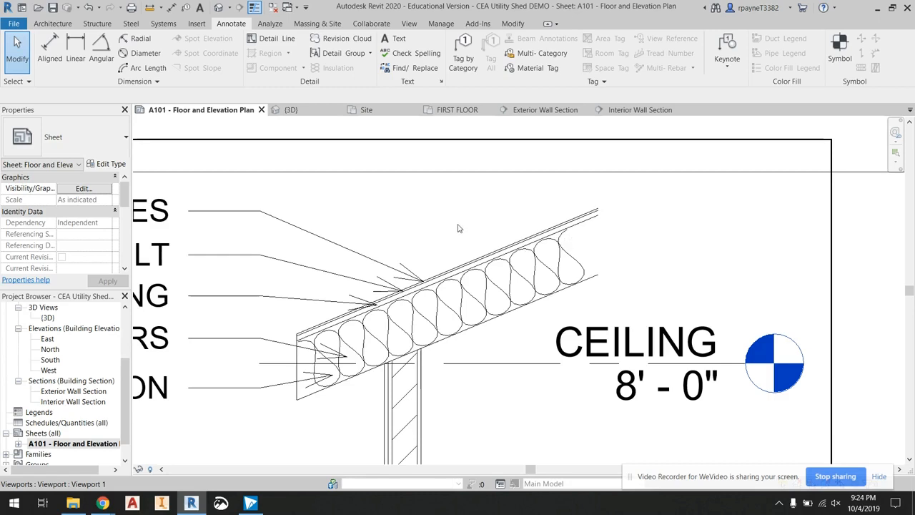
pyautogui.doubleClick(73, 393)
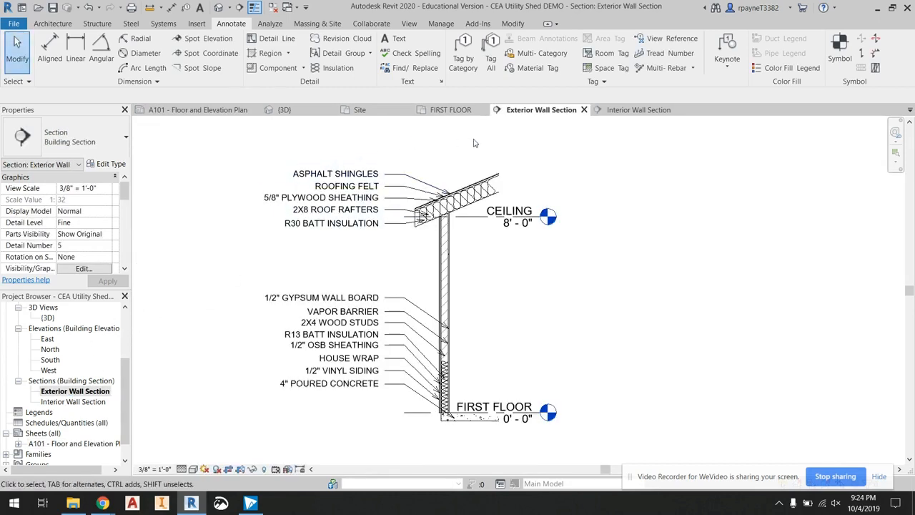
pyautogui.click(210, 70)
pyautogui.scroll(4, 422, 162)
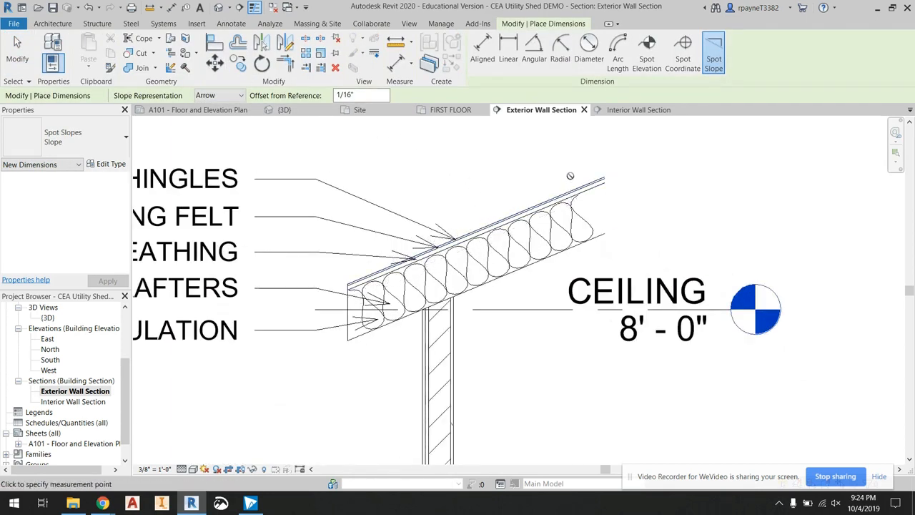
pyautogui.scroll(4, 569, 185)
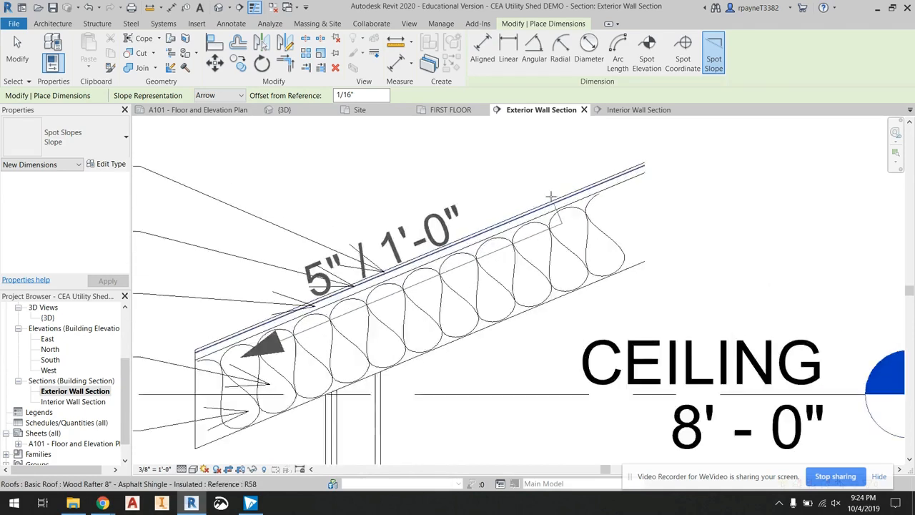
pyautogui.scroll(-1, 555, 197)
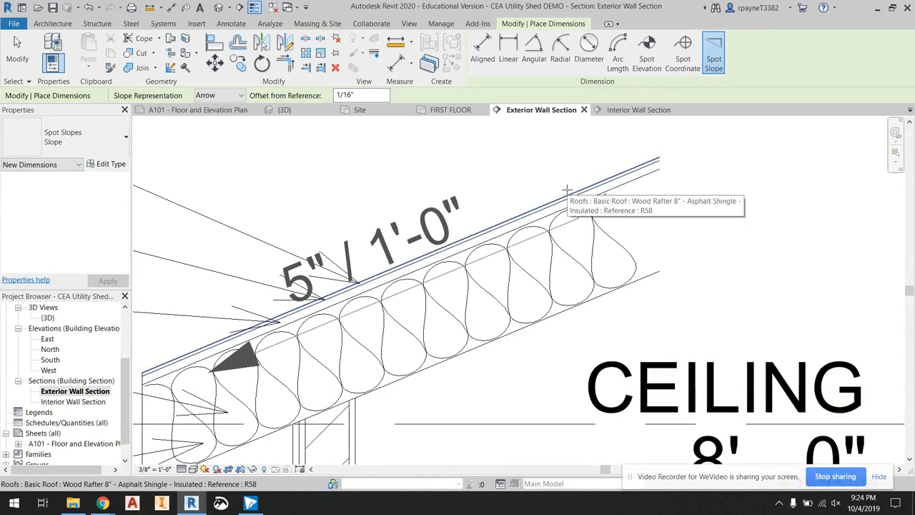
pyautogui.click(530, 207)
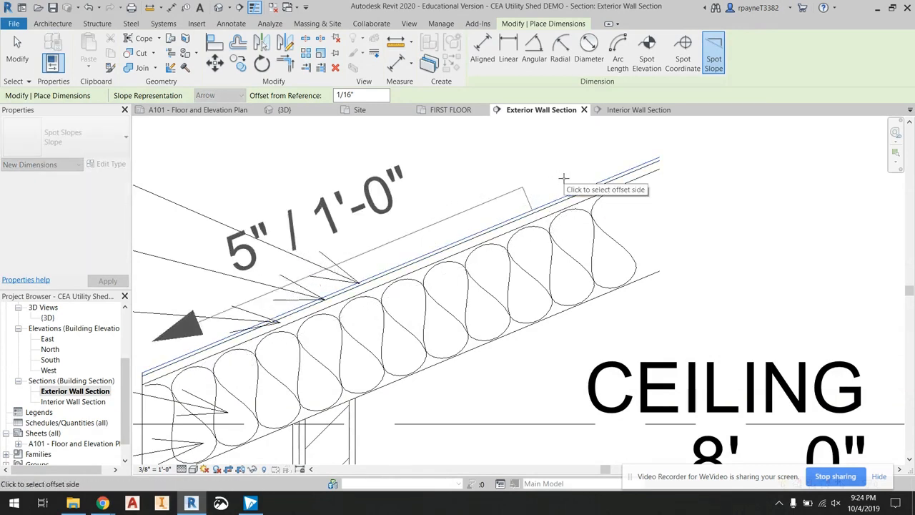
pyautogui.scroll(-3, 533, 182)
pyautogui.scroll(3, 507, 185)
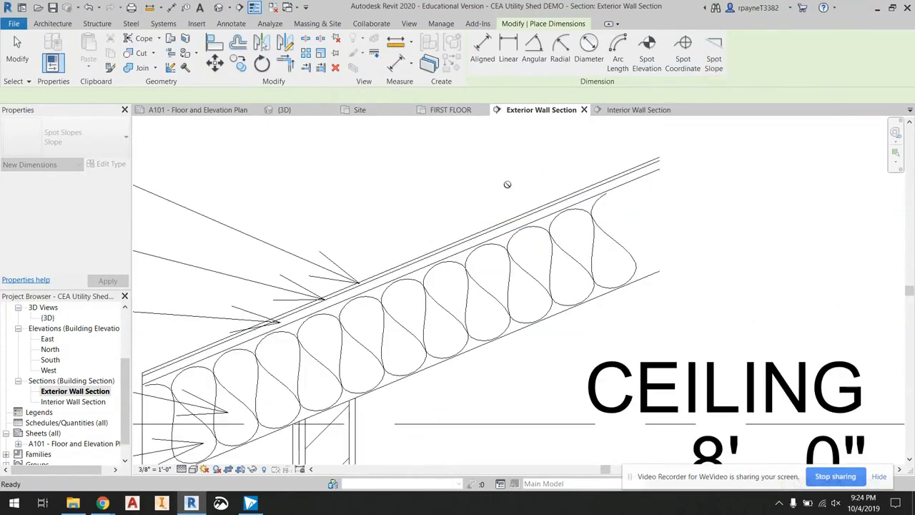
pyautogui.press('Escape')
pyautogui.press('Escape')
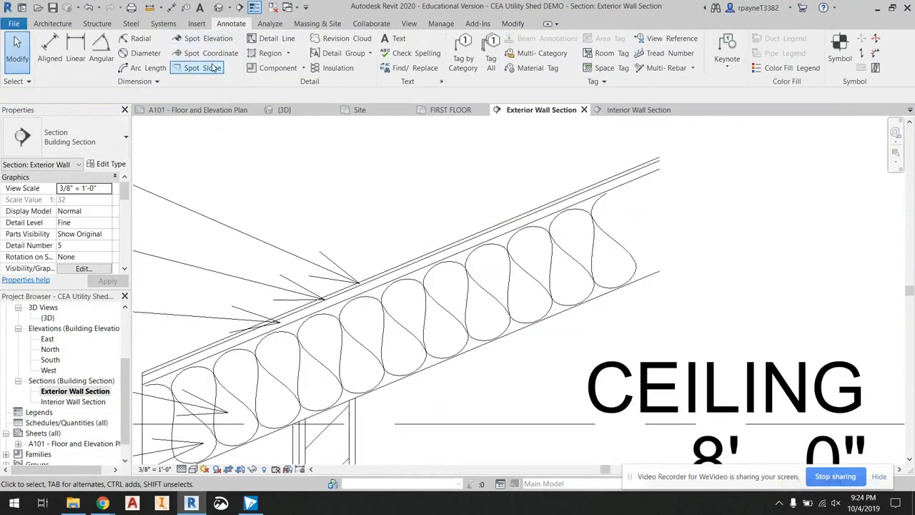
# - Add a spot slope in Triangle representation to the roof's upper edge near its high end, placed above the roof
pyautogui.click(212, 68)
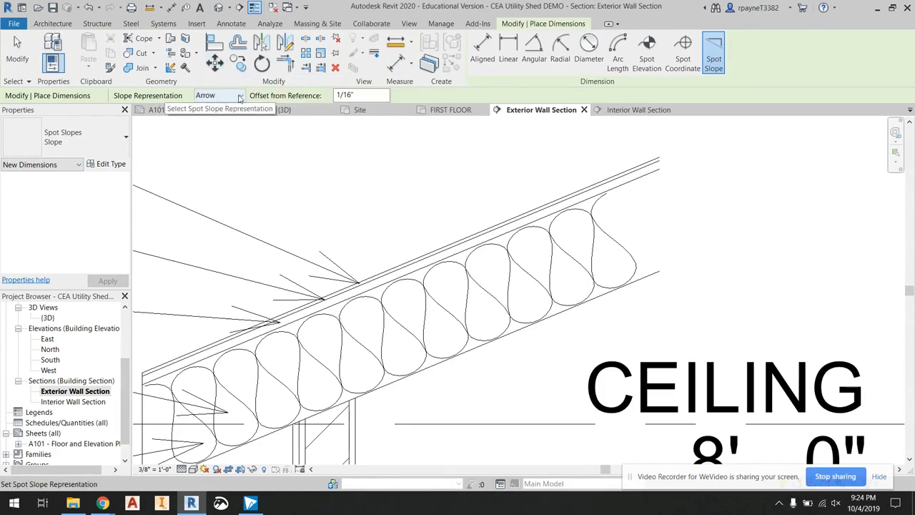
pyautogui.click(240, 97)
pyautogui.click(236, 116)
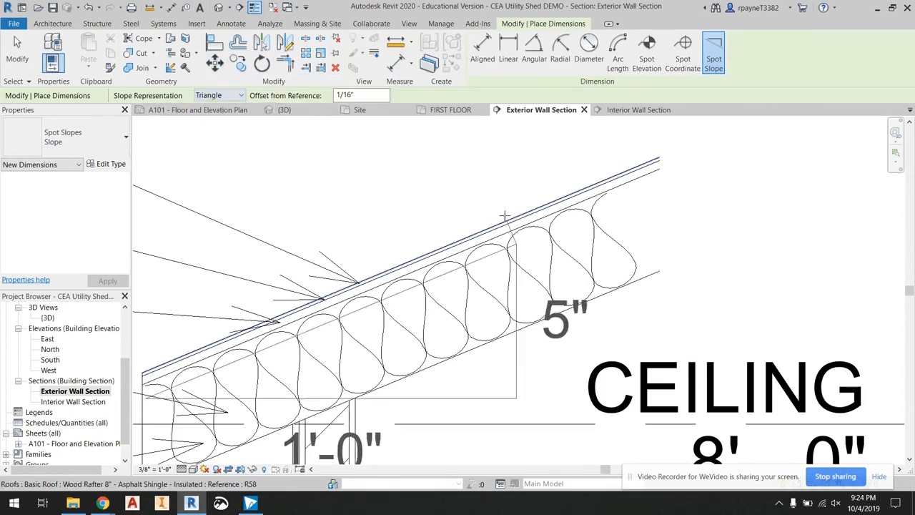
pyautogui.scroll(-4, 573, 191)
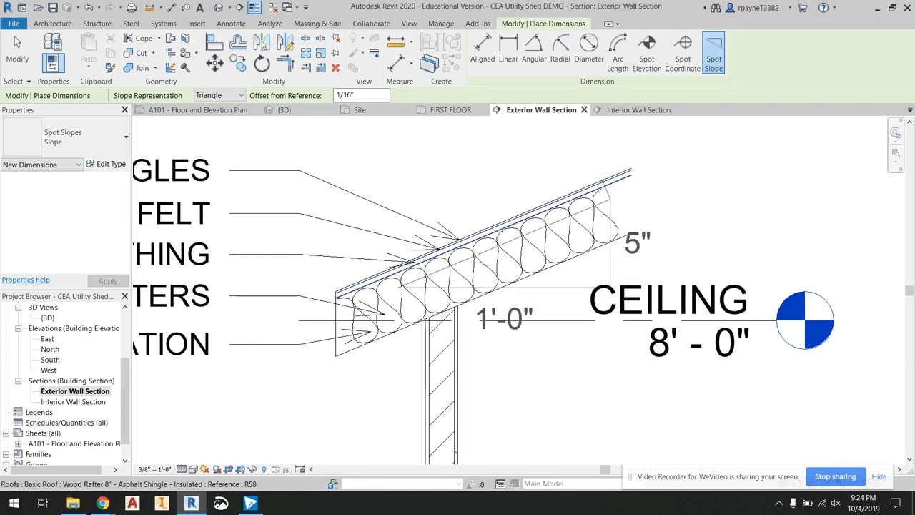
pyautogui.scroll(-1, 623, 226)
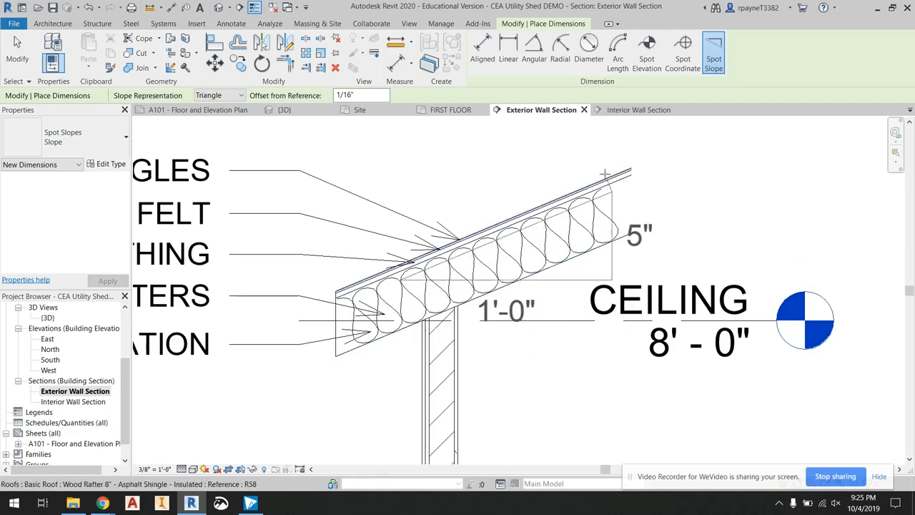
pyautogui.scroll(-3, 615, 207)
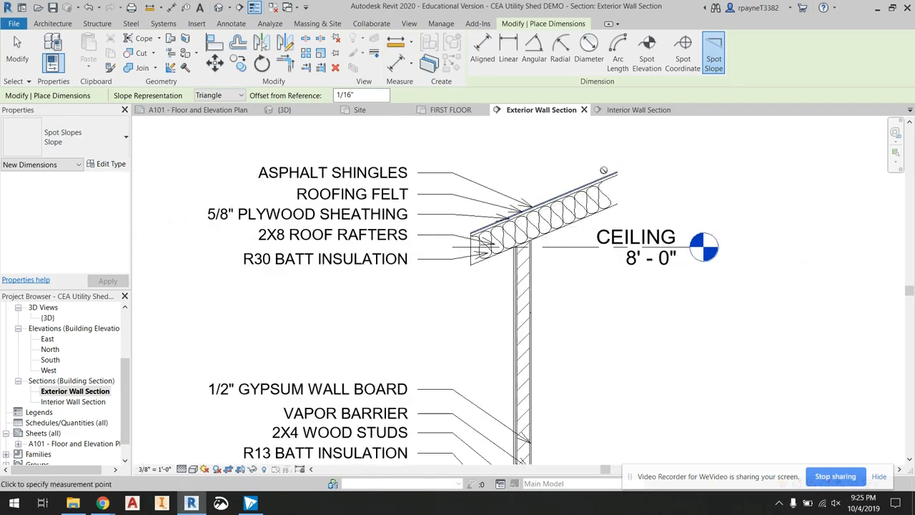
pyautogui.click(613, 173)
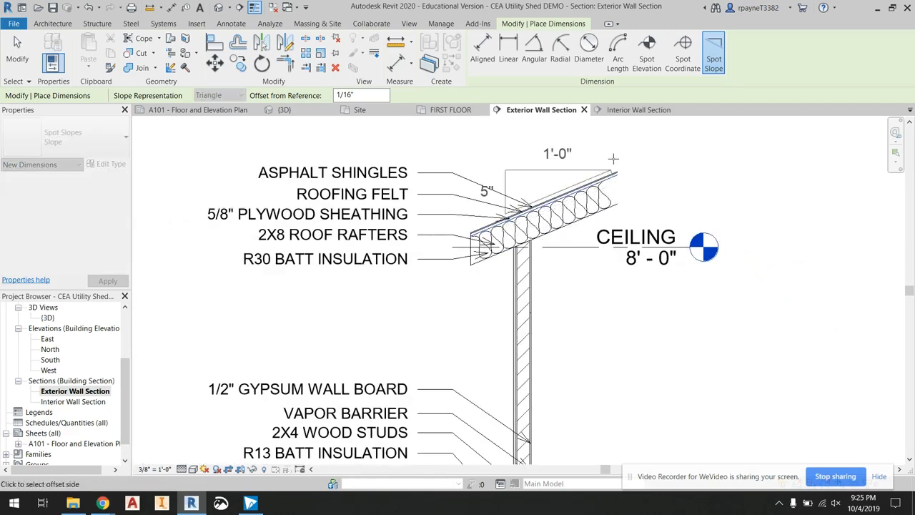
pyautogui.scroll(3, 595, 155)
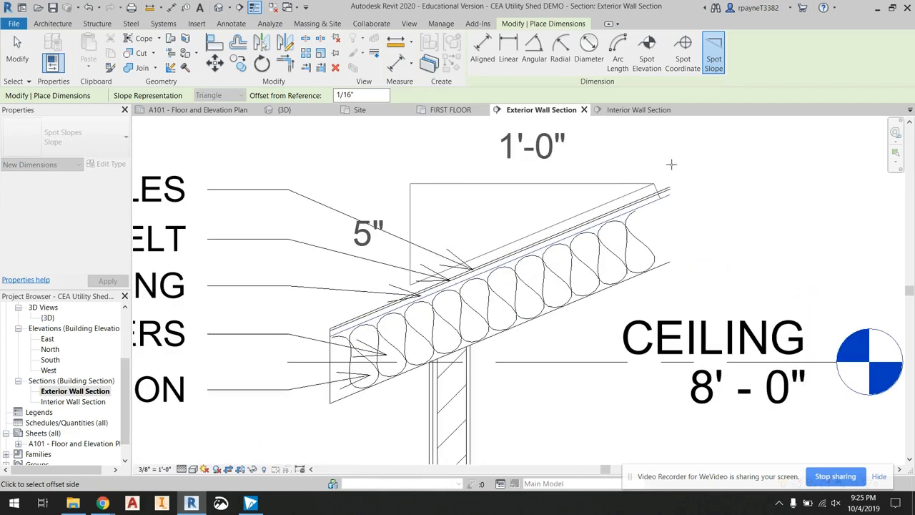
pyautogui.scroll(-3, 668, 166)
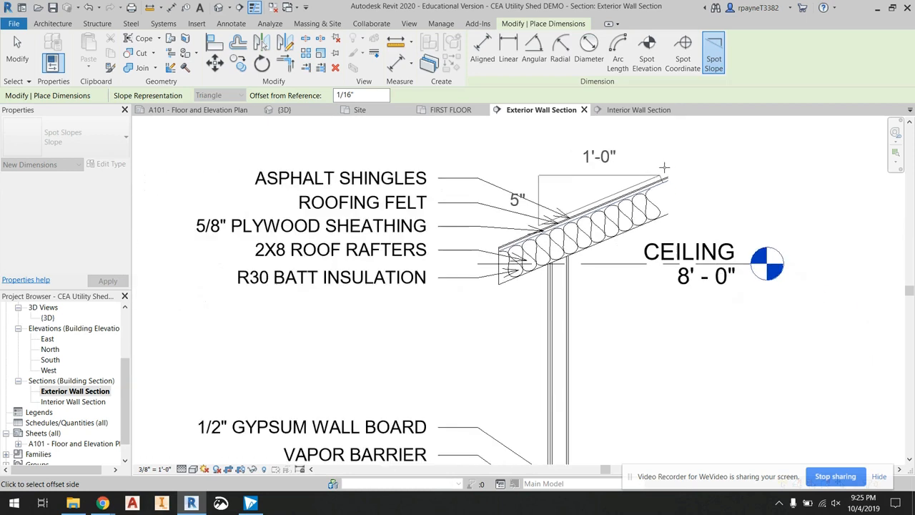
pyautogui.click(648, 148)
pyautogui.scroll(-2, 714, 162)
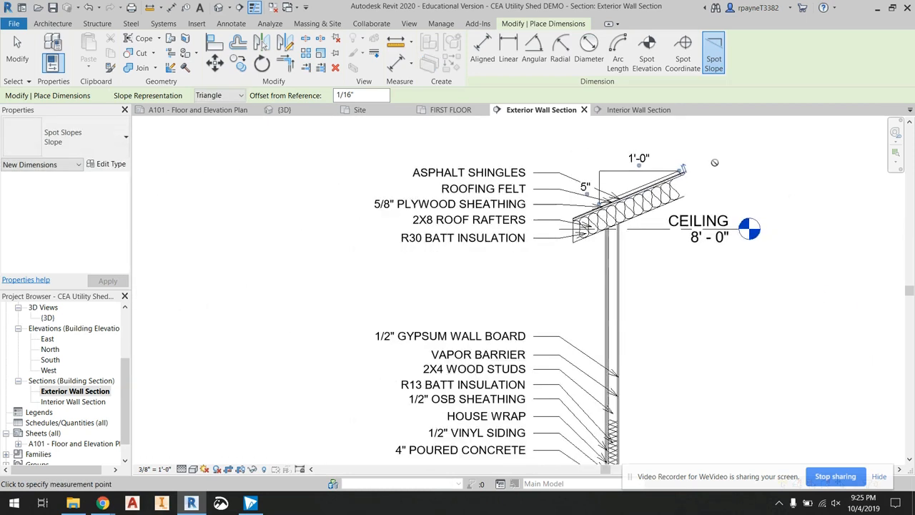
pyautogui.press('Escape')
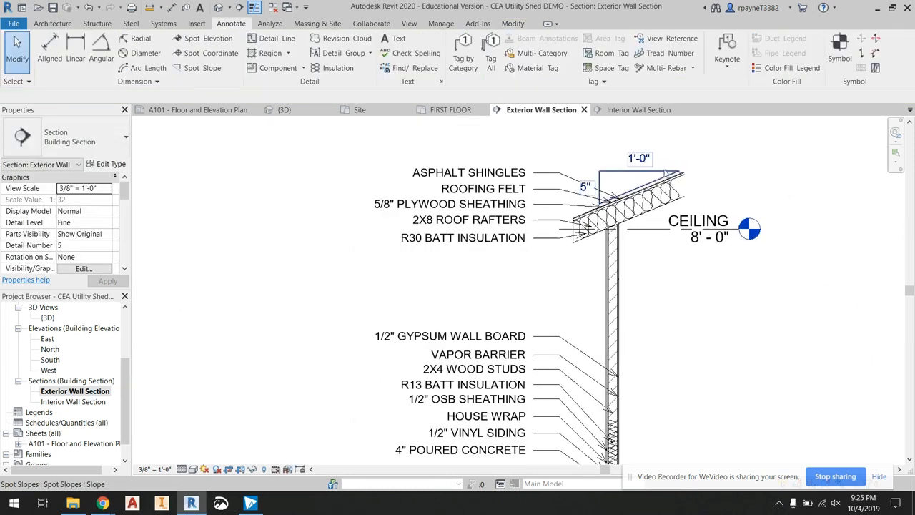
# - Slide the spot slope triangle further up along the roof, away from the roof note leaders
pyautogui.click(666, 173)
pyautogui.moveTo(666, 173); pyautogui.dragTo(688, 162)
pyautogui.scroll(-1, 624, 165)
# - Move the plywood sheathing, roofing felt and asphalt shingles leader arrowheads further down the roof so they clear the slope triangle
pyautogui.scroll(5, 633, 179)
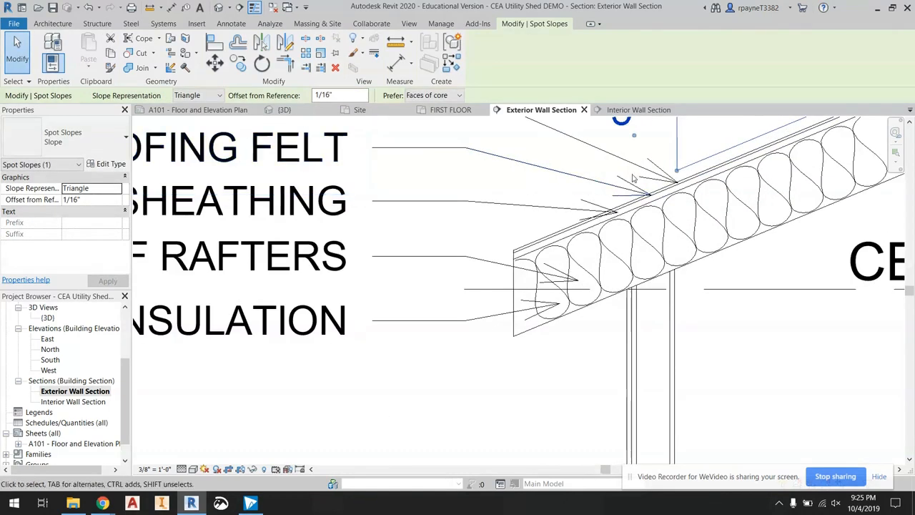
pyautogui.click(615, 213)
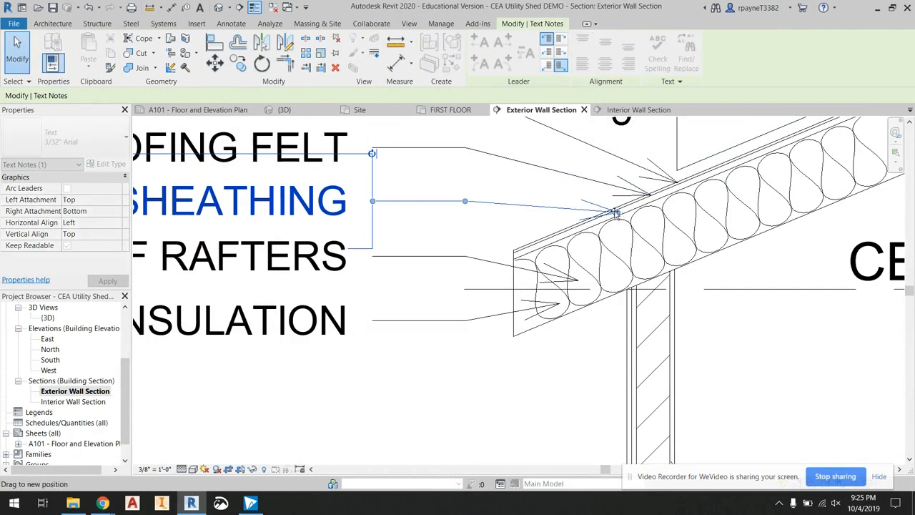
pyautogui.click(643, 199)
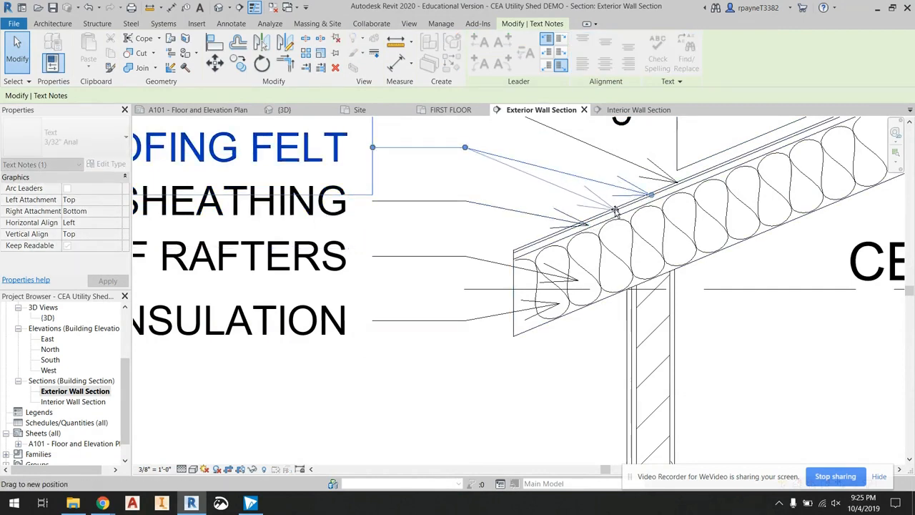
pyautogui.moveTo(614, 212); pyautogui.dragTo(635, 200)
pyautogui.moveTo(629, 186); pyautogui.dragTo(516, 250, button='middle')
pyautogui.click(562, 197)
pyautogui.moveTo(560, 196); pyautogui.dragTo(534, 208)
# - Shift the spot slope triangle slightly back down along the roof, just above the shingles
pyautogui.scroll(-2, 531, 222)
pyautogui.scroll(-1, 530, 222)
pyautogui.scroll(4, 669, 179)
pyautogui.moveTo(681, 162); pyautogui.dragTo(620, 187)
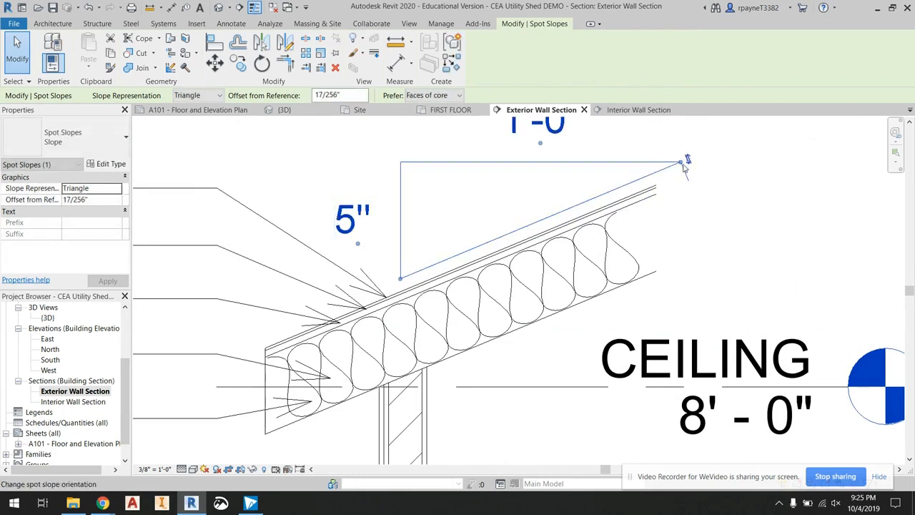
# - Try to lower the spot slope triangle closer to the roof surface, and undo that move
pyautogui.moveTo(684, 166); pyautogui.dragTo(687, 171)
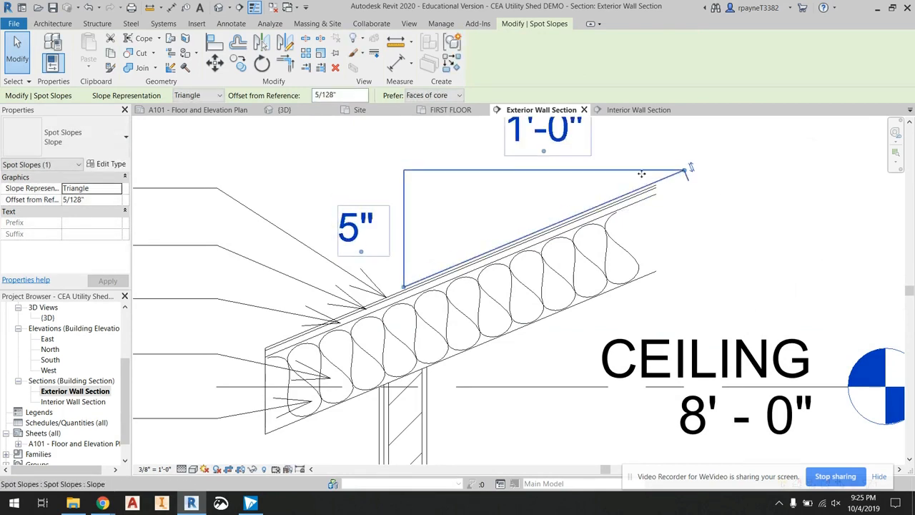
pyautogui.click(89, 7)
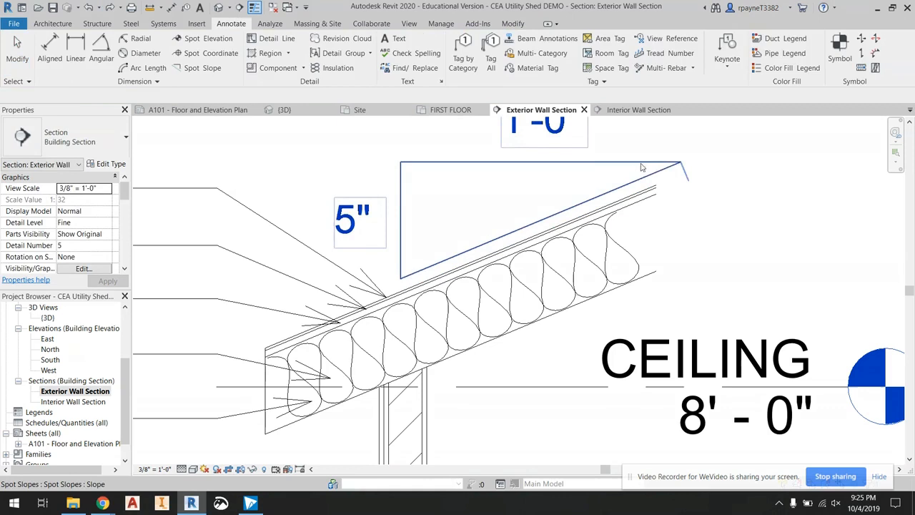
pyautogui.moveTo(682, 165); pyautogui.dragTo(617, 193)
# - Move the slope triangle's 1'-0" run label closer to its horizontal line and deselect the annotation
pyautogui.moveTo(541, 145); pyautogui.dragTo(537, 158)
pyautogui.scroll(-2, 536, 158)
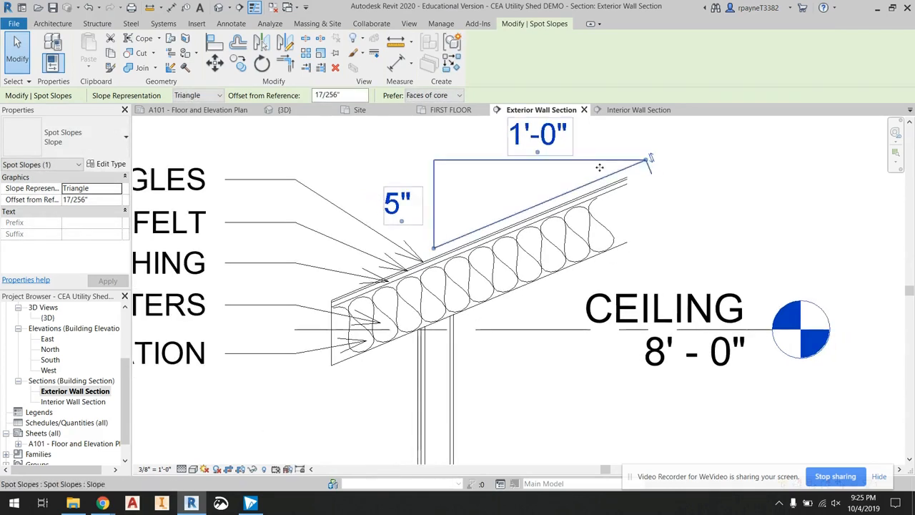
pyautogui.click(721, 185)
pyautogui.scroll(-2, 689, 178)
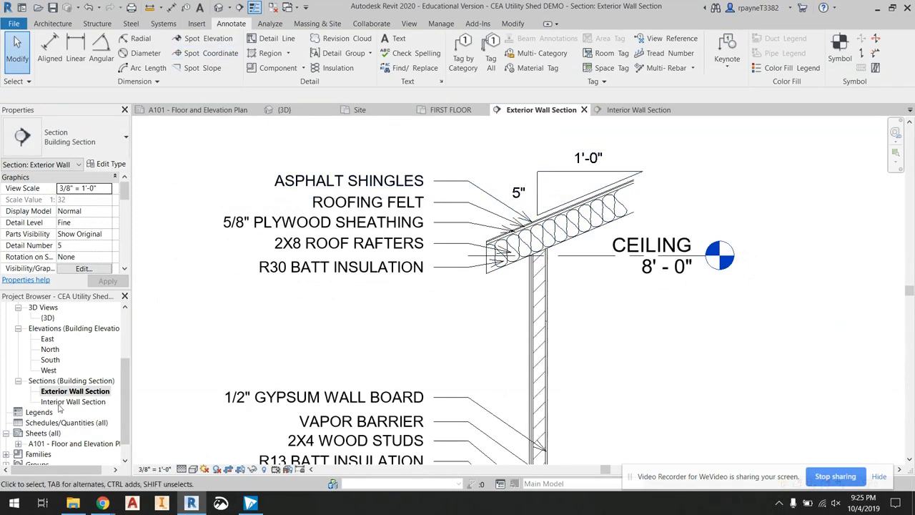
# - Open sheet A101 - Floor and Elevation Plan and check how the slope annotation fits within the sheet border
pyautogui.scroll(-2, 60, 408)
pyautogui.doubleClick(72, 423)
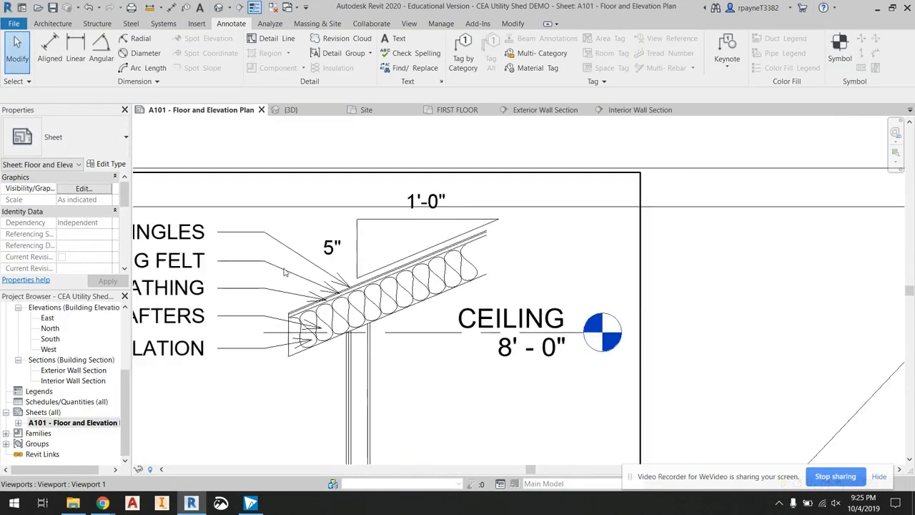
pyautogui.scroll(-3, 729, 162)
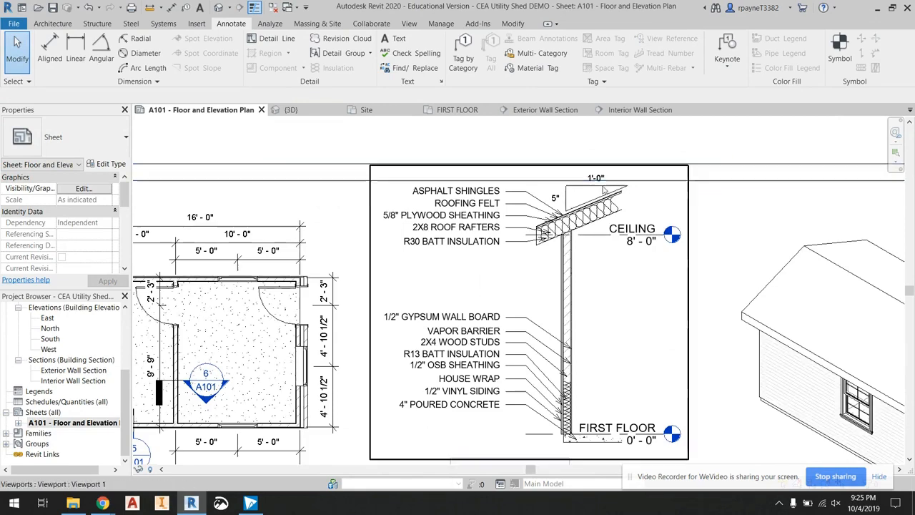
pyautogui.scroll(2, 634, 246)
pyautogui.scroll(-1, 633, 246)
pyautogui.scroll(-5, 633, 246)
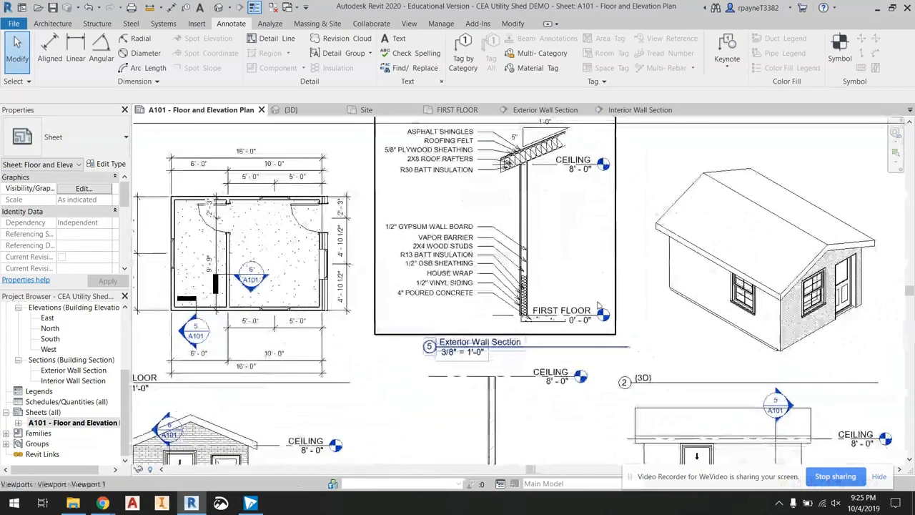
# - Move the Interior Wall Section title up closer to its drawing and shift the viewport down on the sheet
pyautogui.scroll(4, 529, 372)
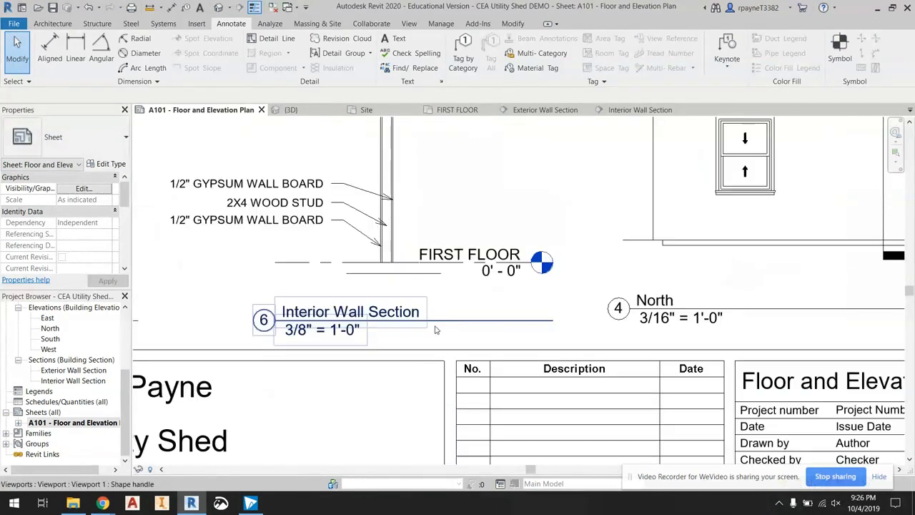
pyautogui.click(445, 322)
pyautogui.moveTo(445, 322); pyautogui.dragTo(442, 302)
pyautogui.moveTo(439, 225); pyautogui.dragTo(439, 245)
pyautogui.scroll(-5, 458, 251)
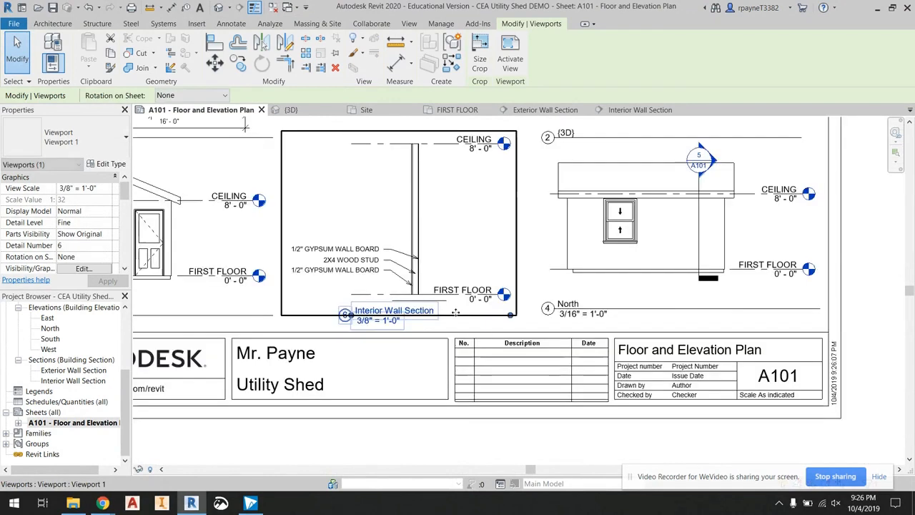
# - Move the Exterior Wall Section viewport down to clear the sheet border, and shorten its title line to about the section's width
pyautogui.moveTo(487, 194); pyautogui.dragTo(486, 209)
pyautogui.scroll(3, 525, 249)
pyautogui.moveTo(587, 253); pyautogui.dragTo(532, 256)
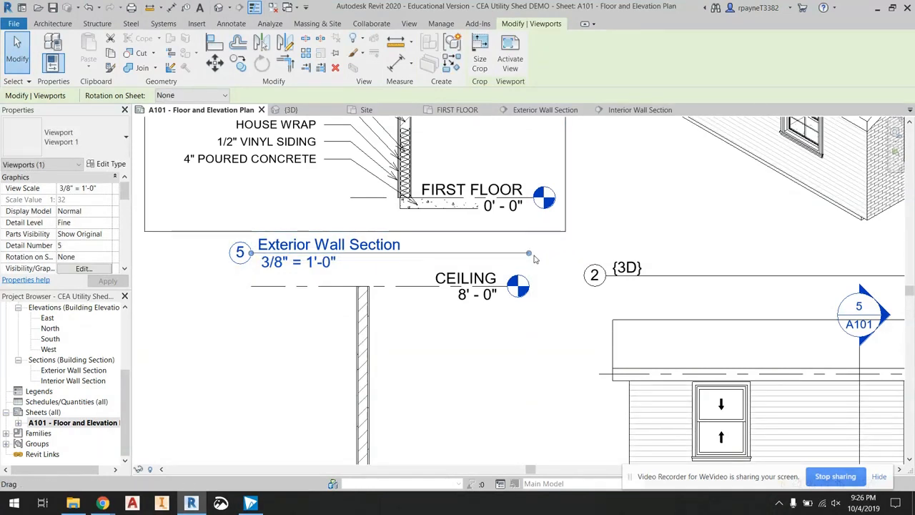
pyautogui.scroll(-5, 533, 256)
pyautogui.click(819, 197)
pyautogui.moveTo(819, 196); pyautogui.dragTo(817, 227, button='middle')
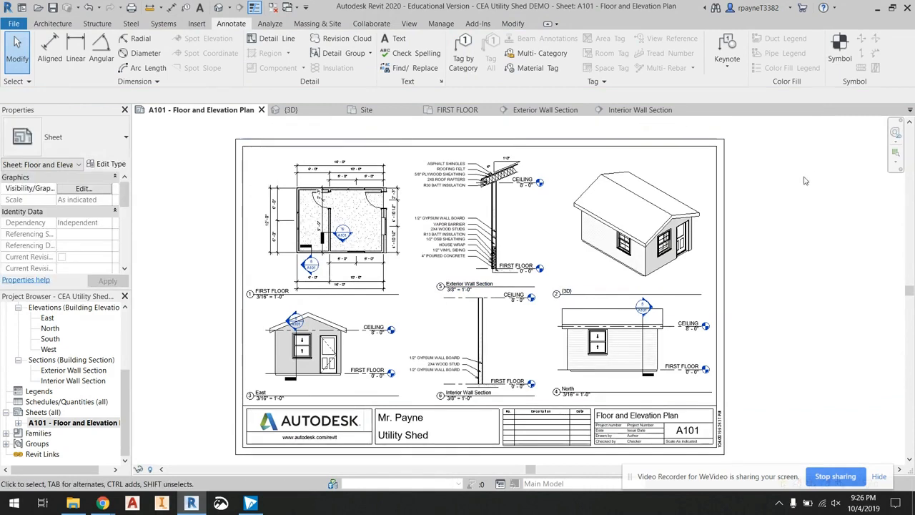
# - Inspect the roof slope annotation and the East and North elevations on sheet A101 for remaining section markers
pyautogui.scroll(6, 511, 198)
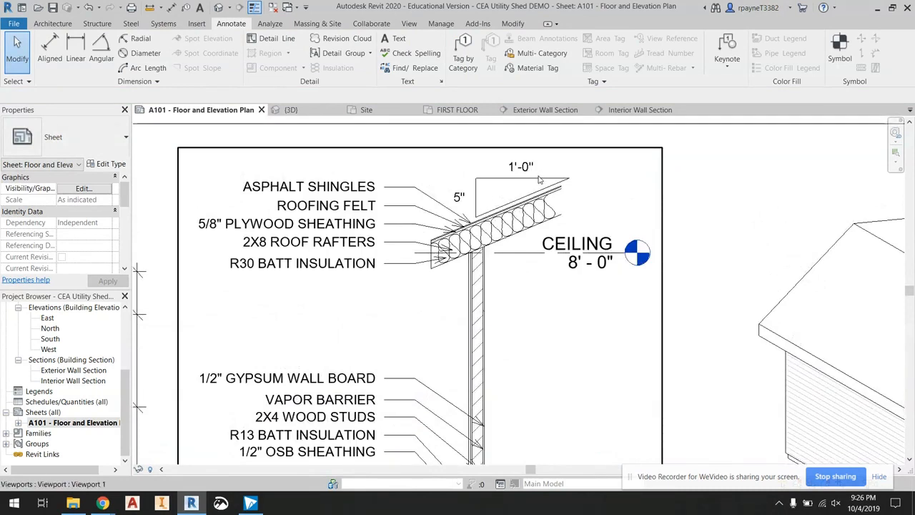
pyautogui.scroll(-3, 540, 180)
pyautogui.scroll(-3, 419, 245)
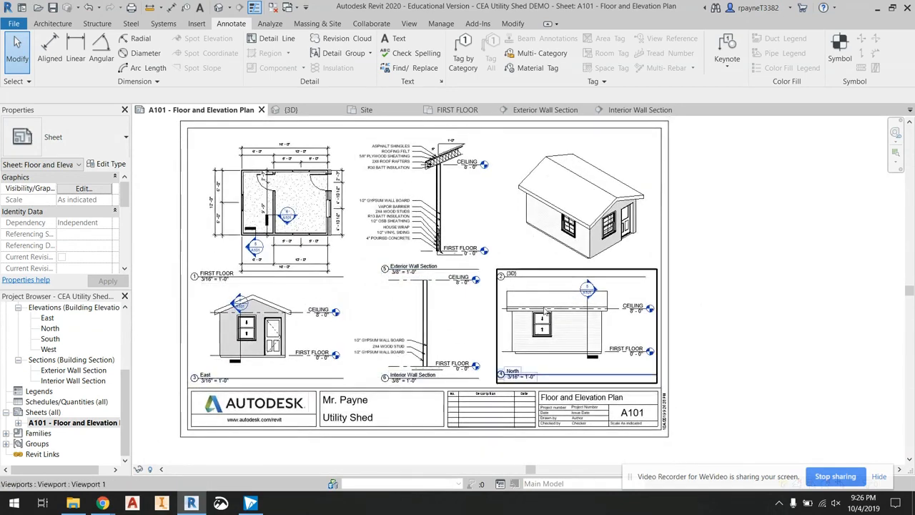
pyautogui.scroll(3, 266, 339)
pyautogui.scroll(-2, 282, 304)
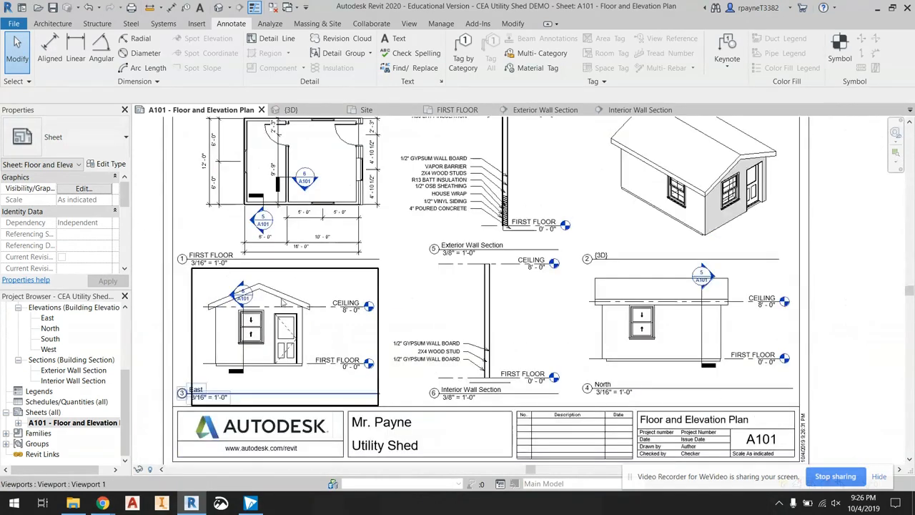
pyautogui.scroll(5, 293, 214)
pyautogui.scroll(-5, 306, 261)
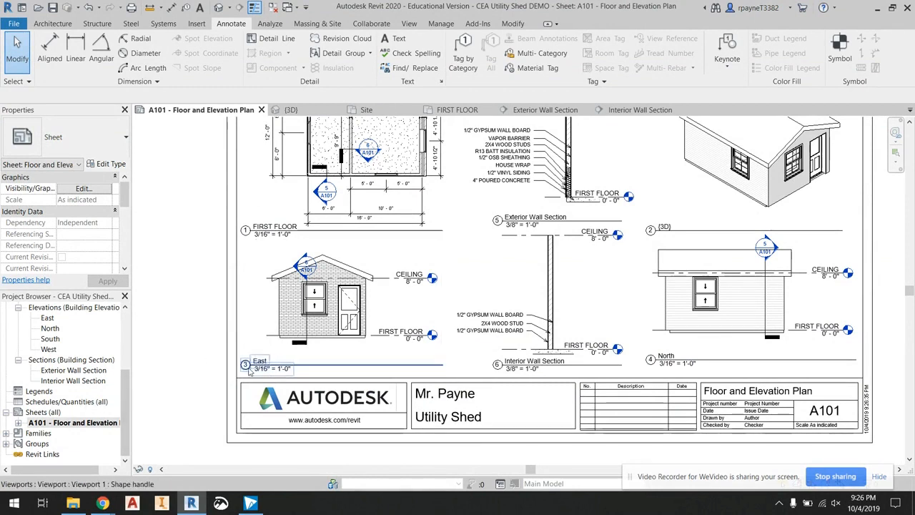
# - Open the East elevation and hide the section marker's whole category in this view
pyautogui.doubleClick(49, 319)
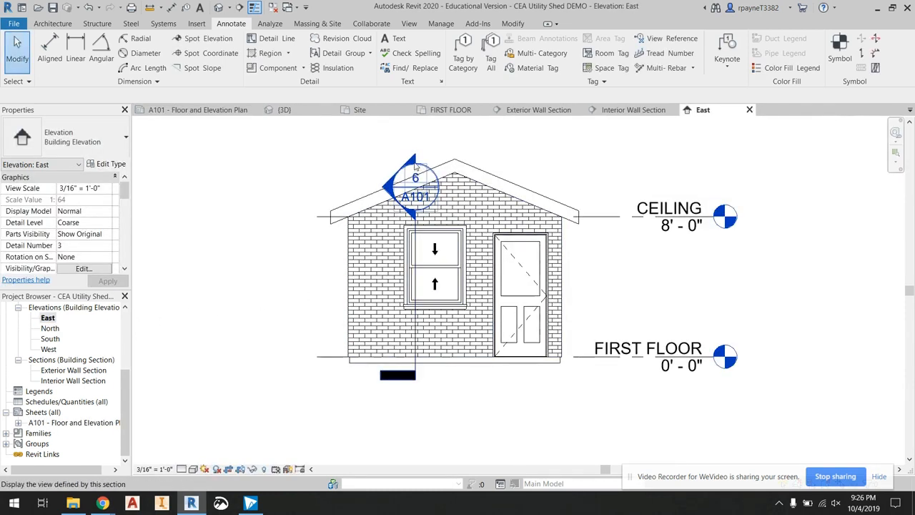
pyautogui.rightClick(415, 166)
pyautogui.click(404, 378)
pyautogui.rightClick(405, 376)
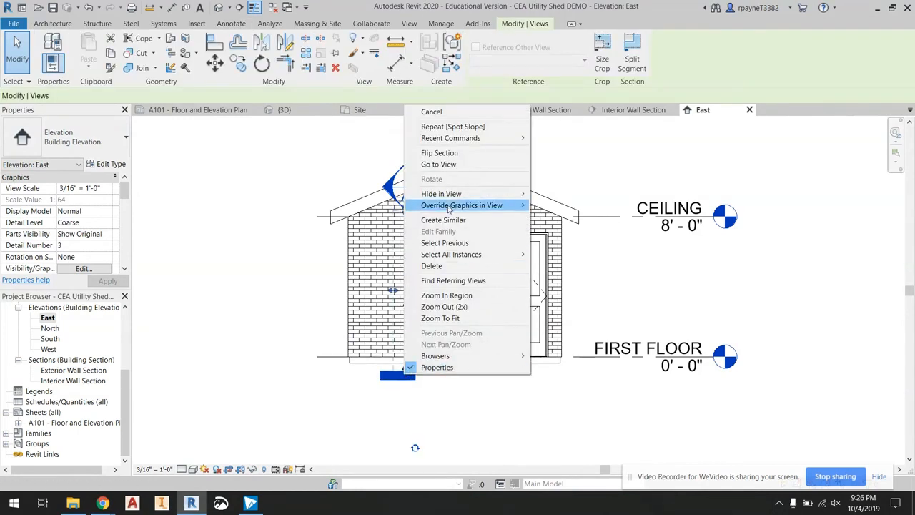
pyautogui.moveTo(452, 202)
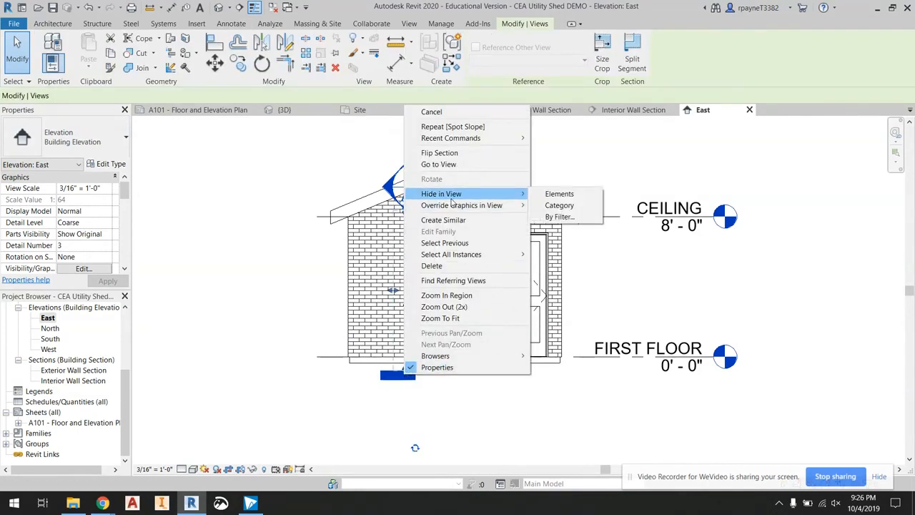
pyautogui.click(557, 207)
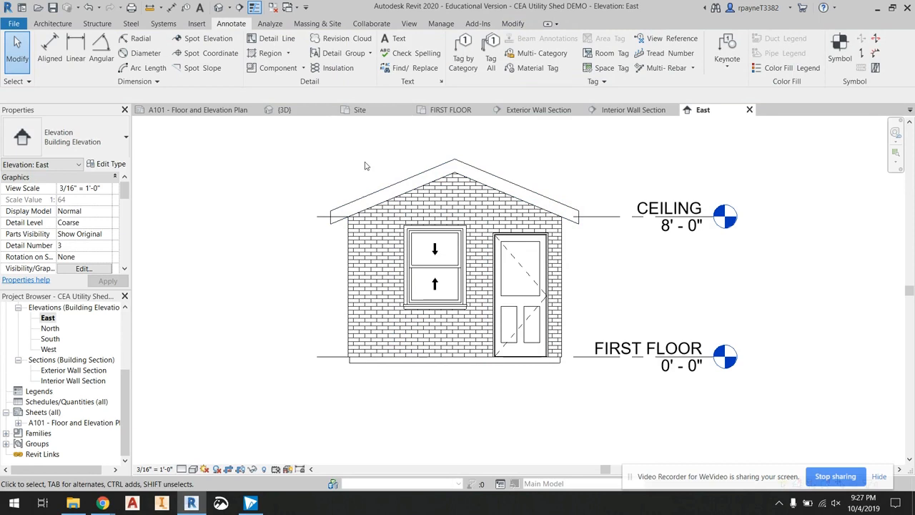
# - Hide the section marker in the North elevation view and return to sheet A101 to check the elevations
pyautogui.doubleClick(58, 330)
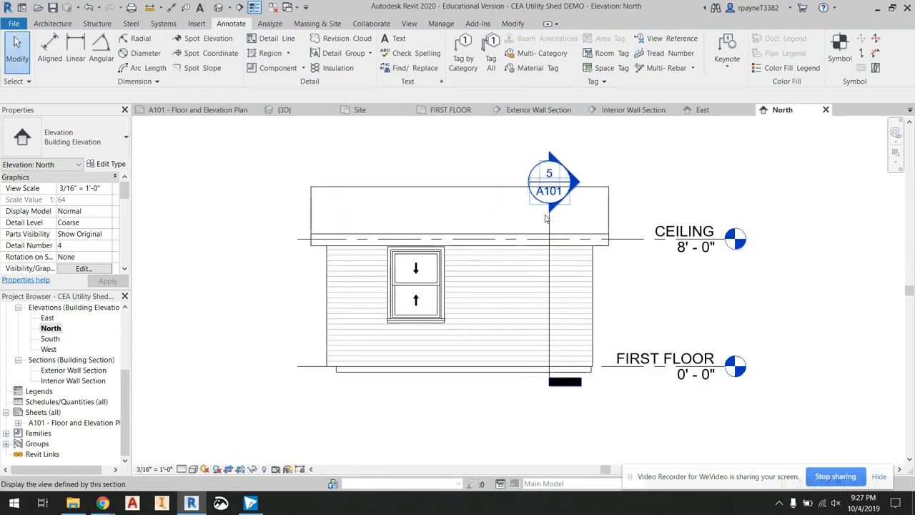
pyautogui.rightClick(549, 217)
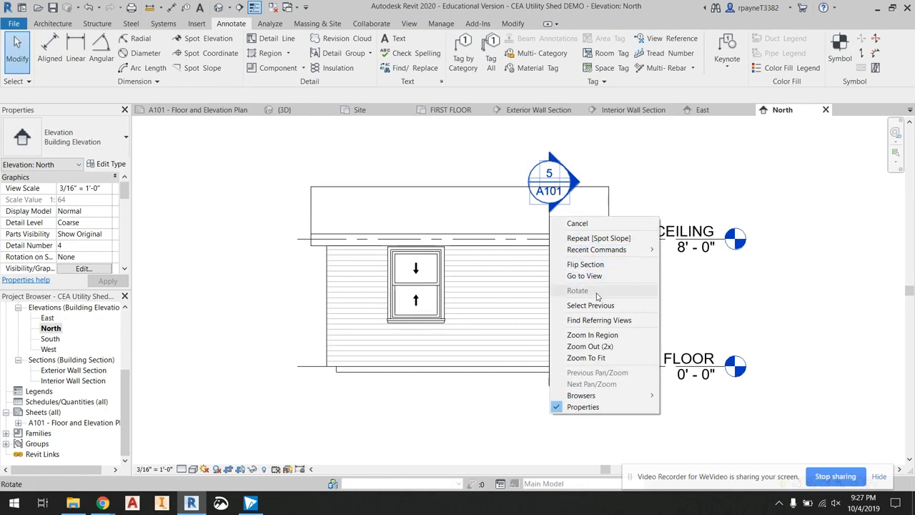
pyautogui.click(520, 406)
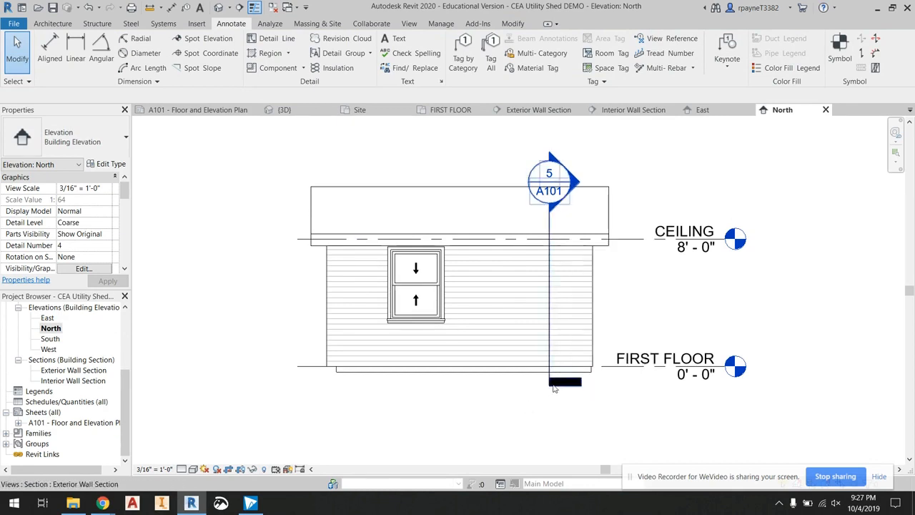
pyautogui.click(554, 384)
pyautogui.rightClick(554, 385)
pyautogui.moveTo(619, 206)
pyautogui.click(697, 204)
pyautogui.scroll(-2, 707, 200)
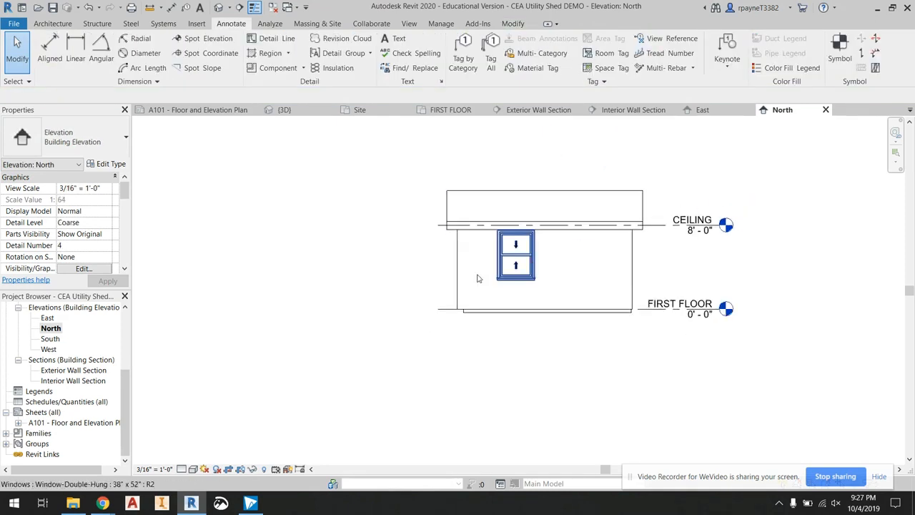
pyautogui.doubleClick(61, 422)
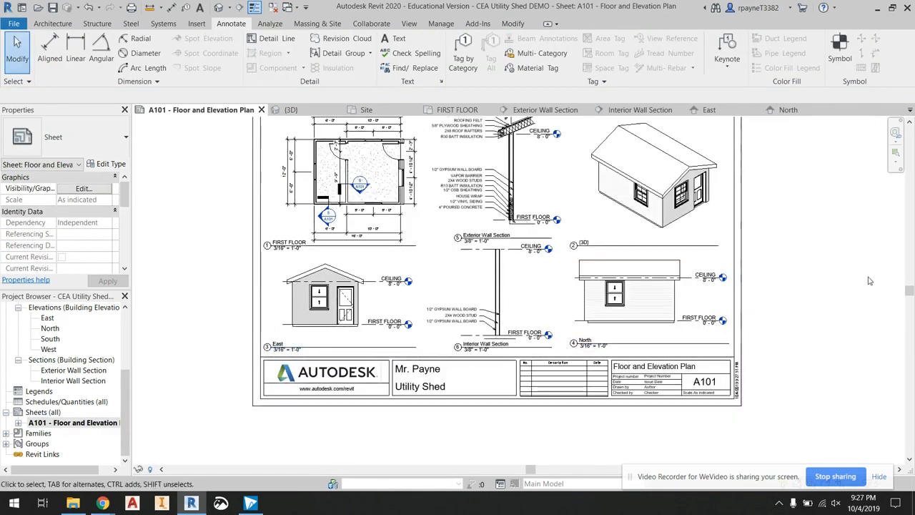
pyautogui.moveTo(863, 226); pyautogui.dragTo(854, 259, button='middle')
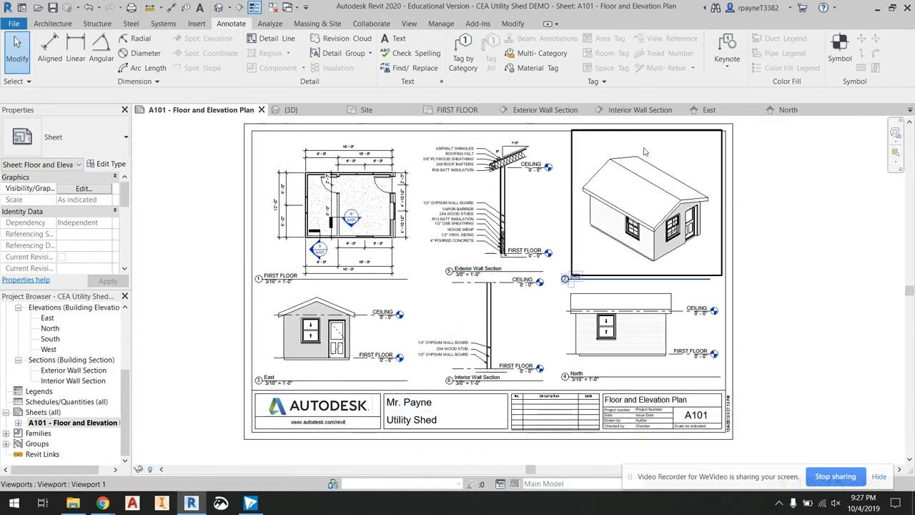
# - Open the {3D} view and set its visual style to Realistic
pyautogui.scroll(4, 55, 361)
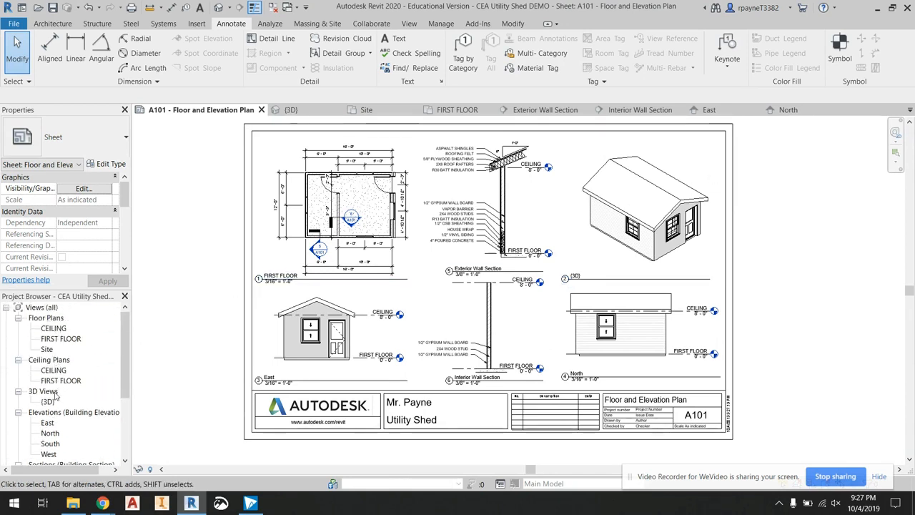
pyautogui.doubleClick(48, 401)
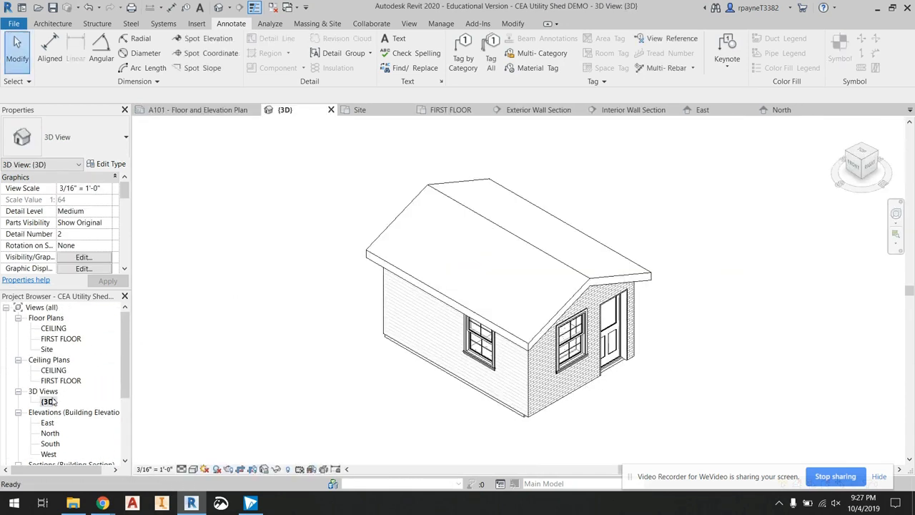
pyautogui.click(182, 470)
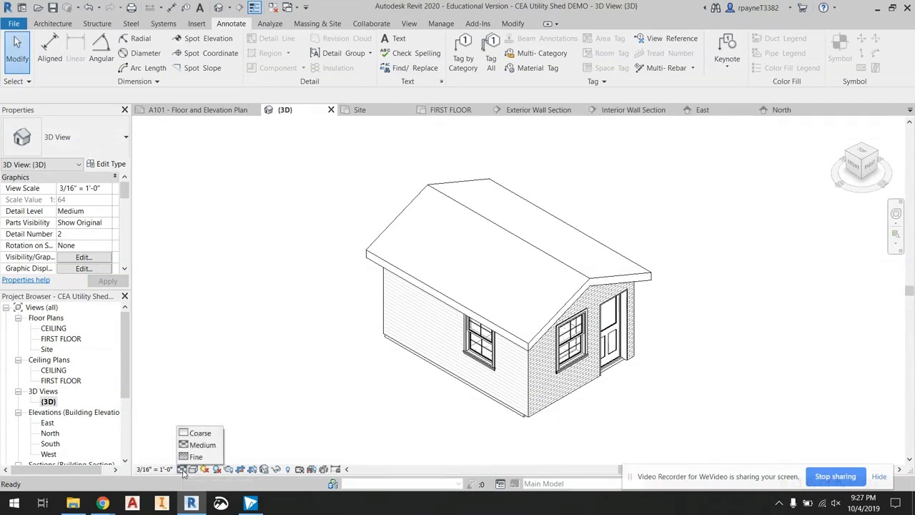
pyautogui.click(193, 469)
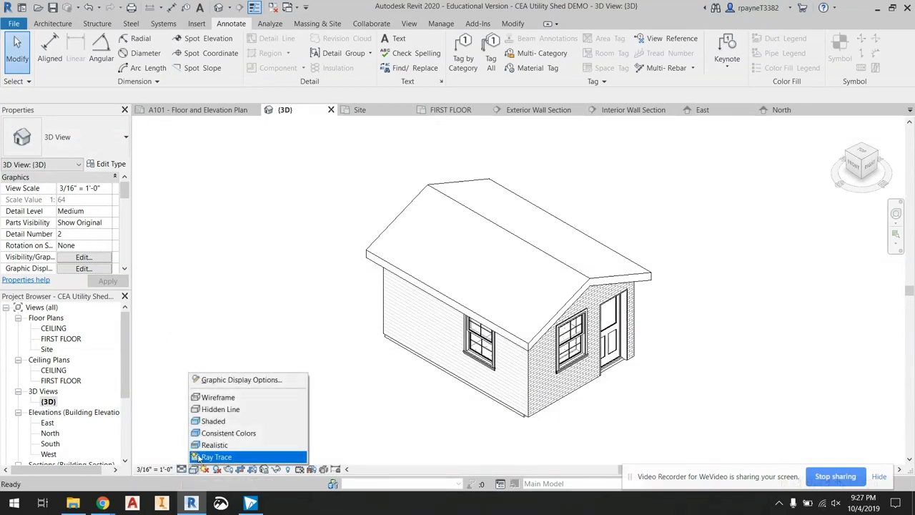
pyautogui.click(211, 445)
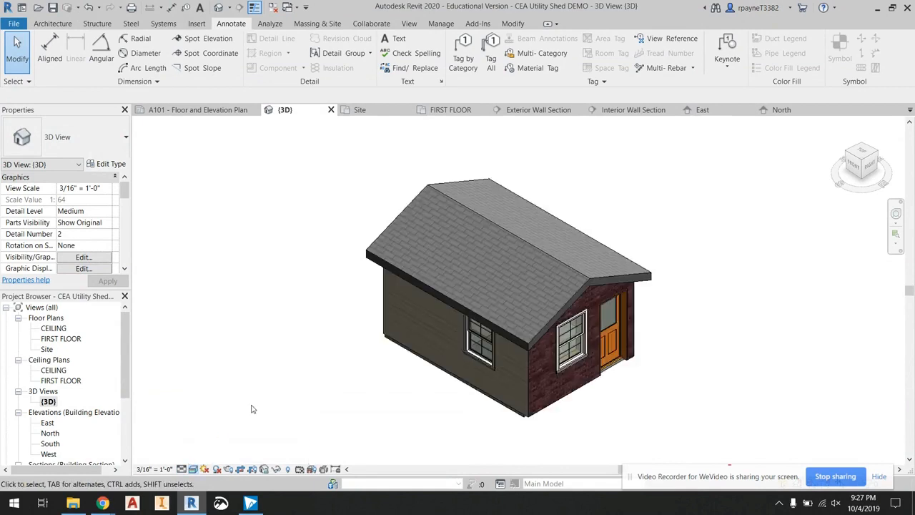
pyautogui.scroll(-2, 455, 382)
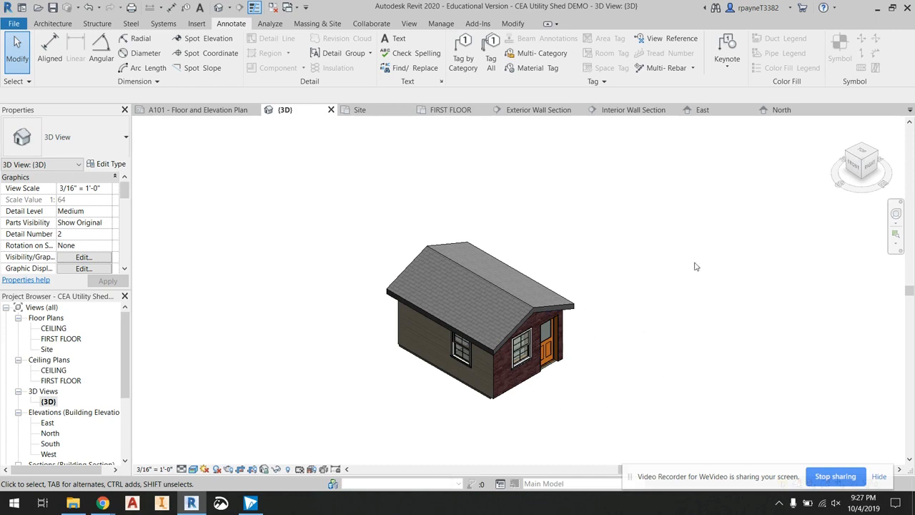
pyautogui.moveTo(626, 305); pyautogui.dragTo(635, 263, button='middle')
pyautogui.scroll(2, 623, 273)
pyautogui.scroll(-2, 623, 272)
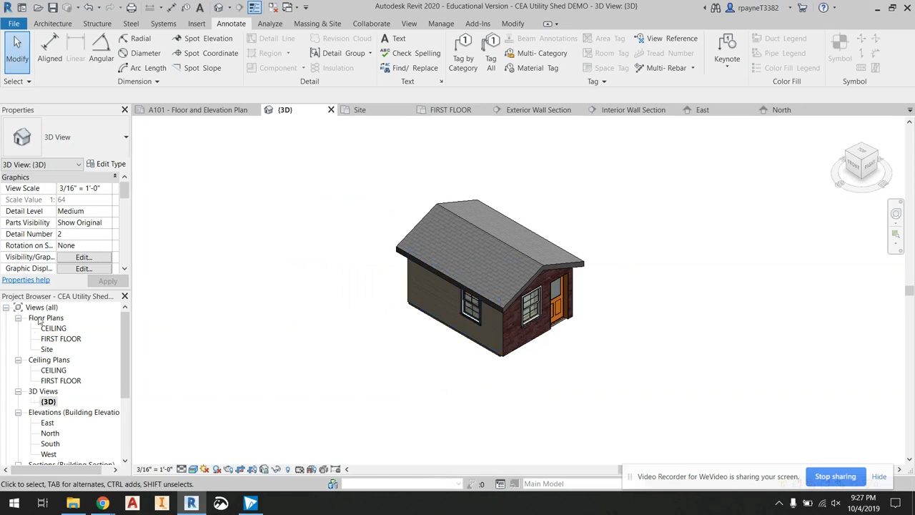
# - Open the Site floor plan and start a new toposurface
pyautogui.doubleClick(45, 349)
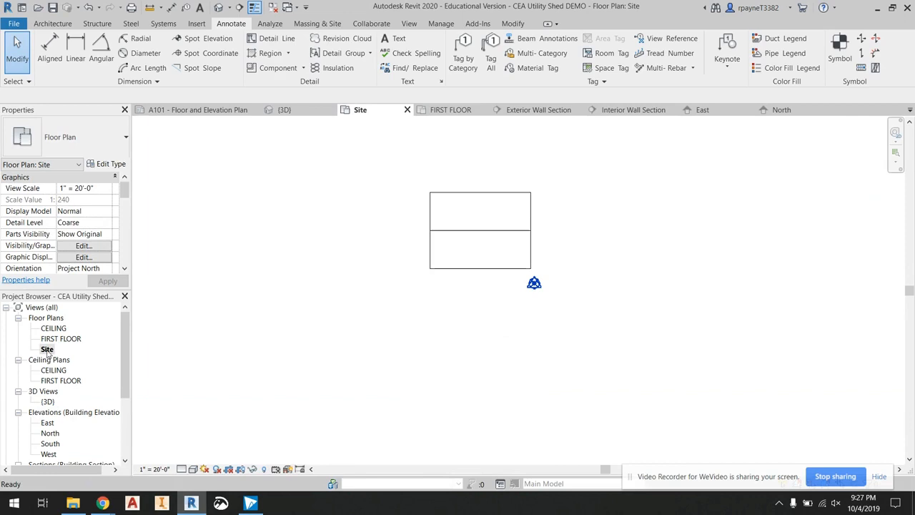
pyautogui.scroll(2, 505, 188)
pyautogui.scroll(1, 505, 187)
pyautogui.scroll(1, 407, 209)
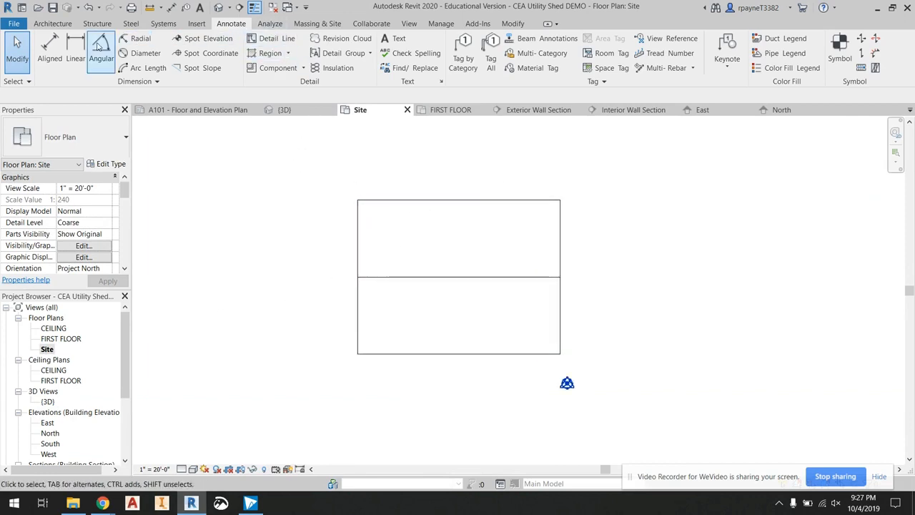
pyautogui.click(304, 24)
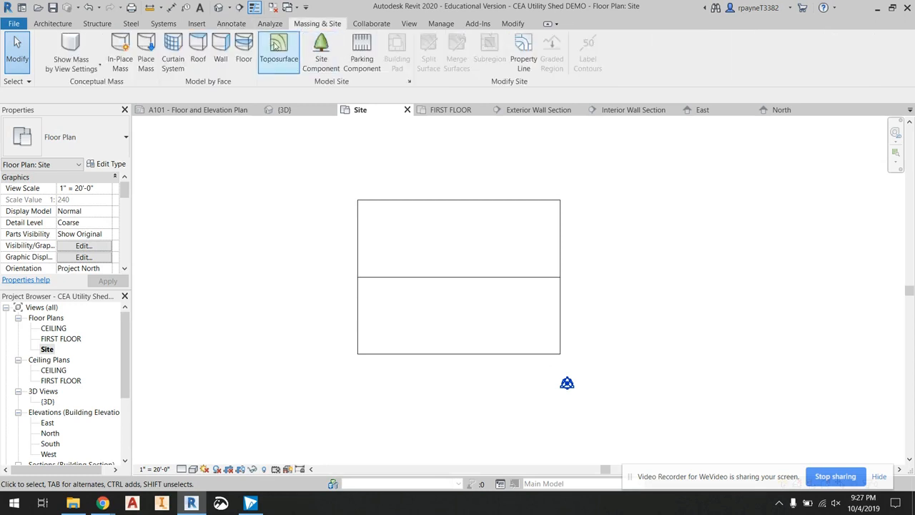
pyautogui.click(284, 54)
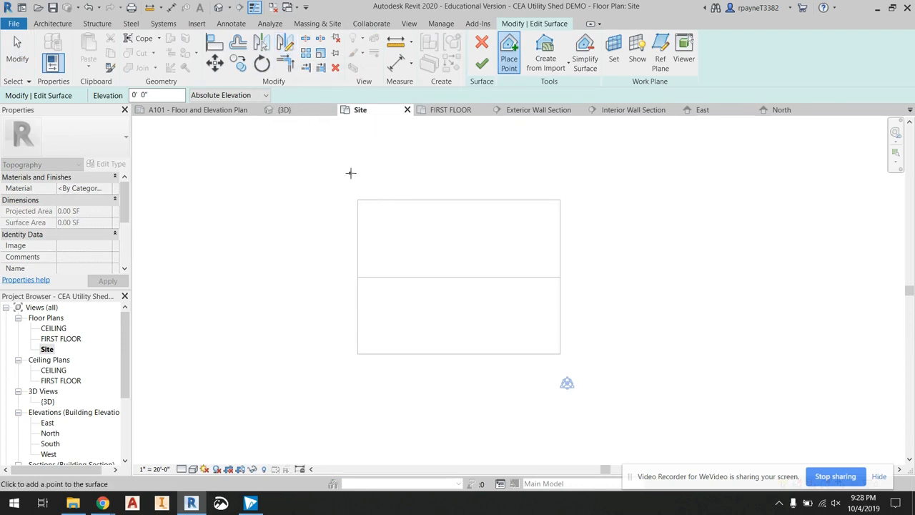
# - Place a ring of eleven surface points at elevation 0' 0" closely around the shed's roof outline
pyautogui.click(135, 95)
pyautogui.scroll(-3, 344, 180)
pyautogui.moveTo(369, 178); pyautogui.dragTo(362, 207, button='middle')
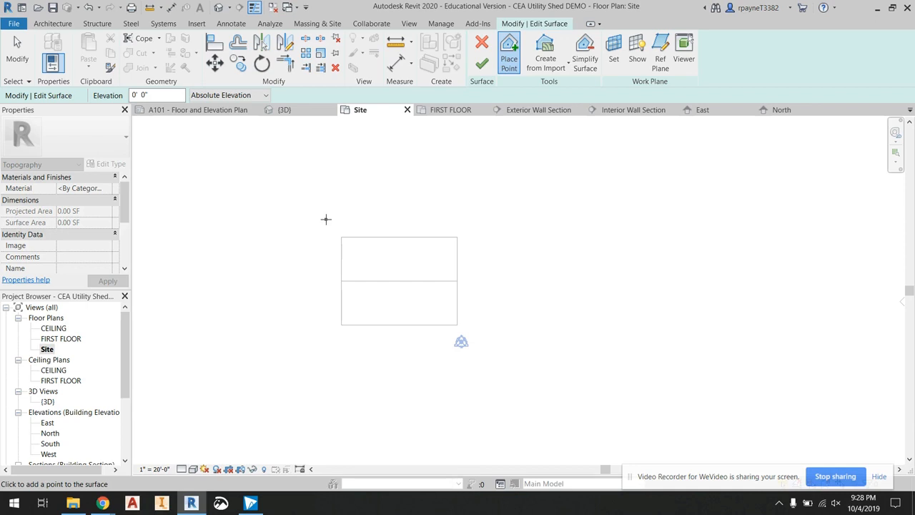
pyautogui.click(377, 216)
pyautogui.click(429, 217)
pyautogui.click(481, 224)
pyautogui.click(496, 249)
pyautogui.click(495, 285)
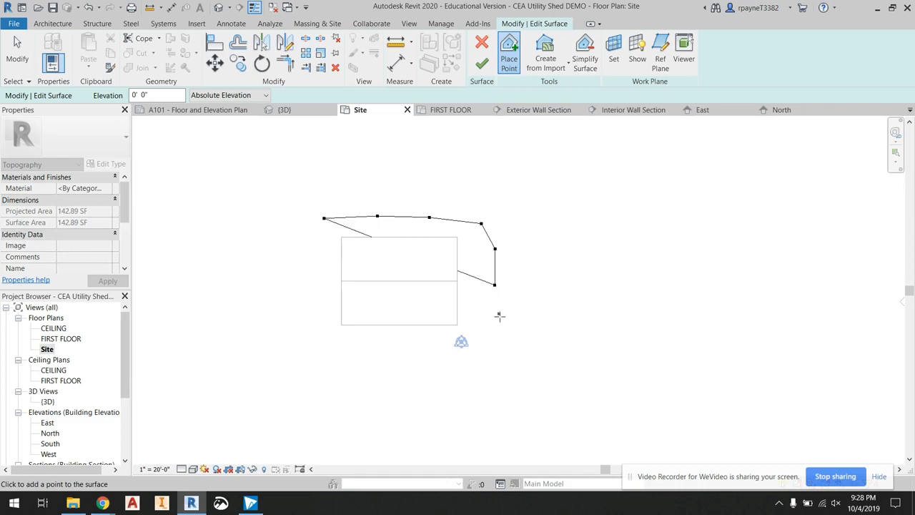
pyautogui.click(441, 359)
pyautogui.click(379, 356)
pyautogui.click(322, 350)
pyautogui.click(310, 277)
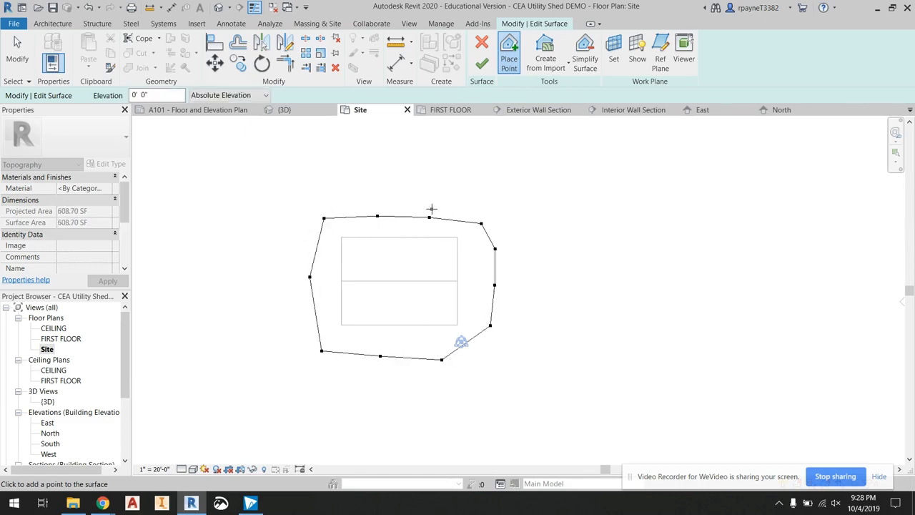
# - Place a second ring of nine surface points at elevation -0' 6" outside the ring nearest the shed
pyautogui.moveTo(151, 95); pyautogui.dragTo(138, 95)
pyautogui.write('-')
pyautogui.click(274, 210)
pyautogui.click(331, 176)
pyautogui.click(464, 193)
pyautogui.click(539, 221)
pyautogui.click(554, 299)
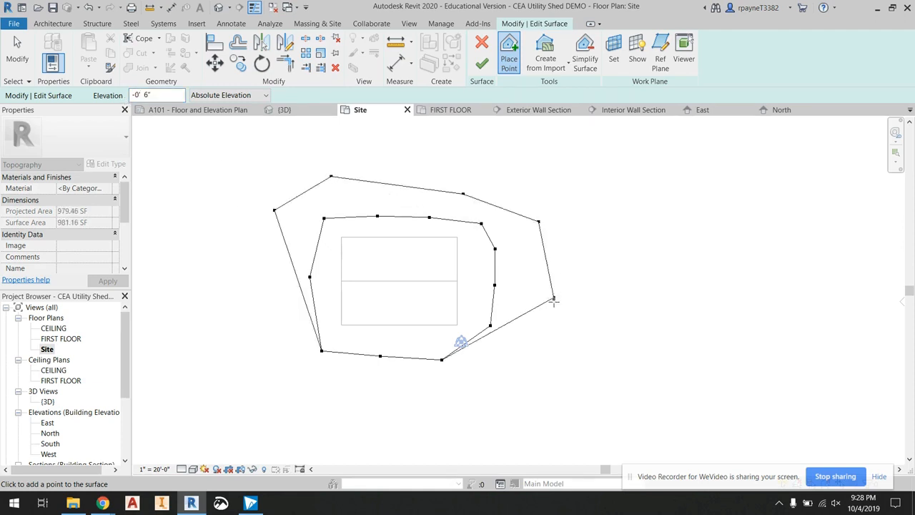
pyautogui.click(535, 357)
pyautogui.click(457, 386)
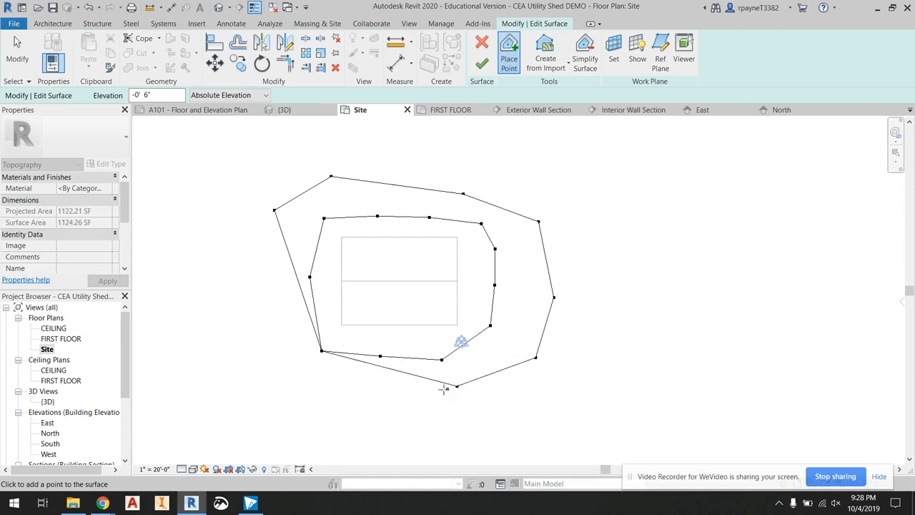
pyautogui.click(360, 394)
pyautogui.click(266, 352)
# - Place a third, wider ring of eleven surface points at elevation 1' 0" around the two inner rings
pyautogui.doubleClick(154, 95)
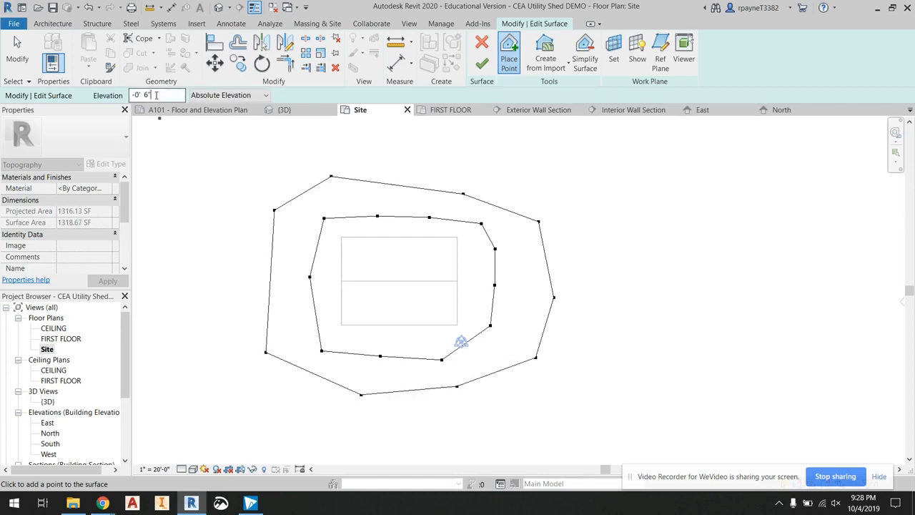
pyautogui.write('1')
pyautogui.click(331, 151)
pyautogui.click(446, 145)
pyautogui.click(521, 166)
pyautogui.click(597, 229)
pyautogui.click(617, 323)
pyautogui.click(562, 386)
pyautogui.click(449, 426)
pyautogui.click(315, 429)
pyautogui.click(242, 360)
pyautogui.click(250, 266)
pyautogui.click(250, 193)
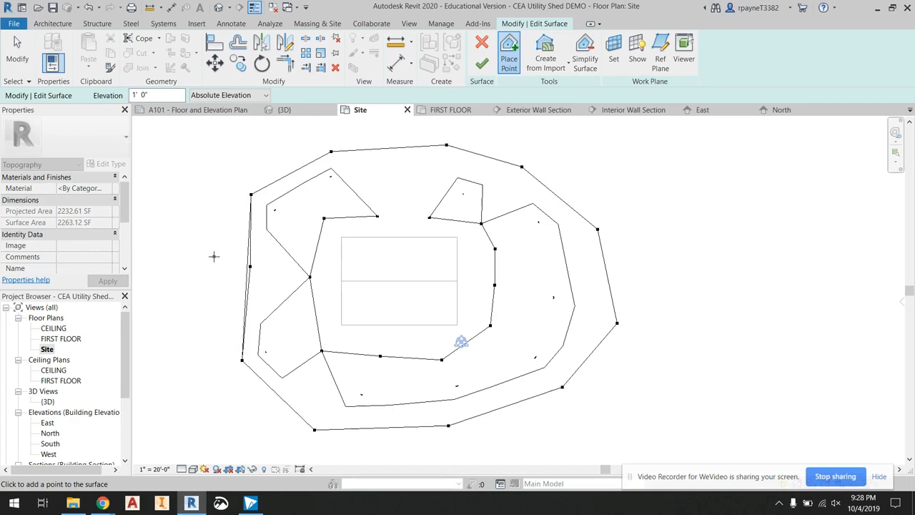
# - Add four surface points at elevation 2' 0" beyond the west side of the terrain
pyautogui.moveTo(162, 97); pyautogui.dragTo(122, 104)
pyautogui.write('2')
pyautogui.click(266, 150)
pyautogui.click(209, 228)
pyautogui.click(180, 310)
pyautogui.click(205, 376)
# - Set the point elevation to -2' 0" and place eight surface points in a wide outer ring around the terrain
pyautogui.moveTo(160, 95); pyautogui.dragTo(131, 95)
pyautogui.write('-')
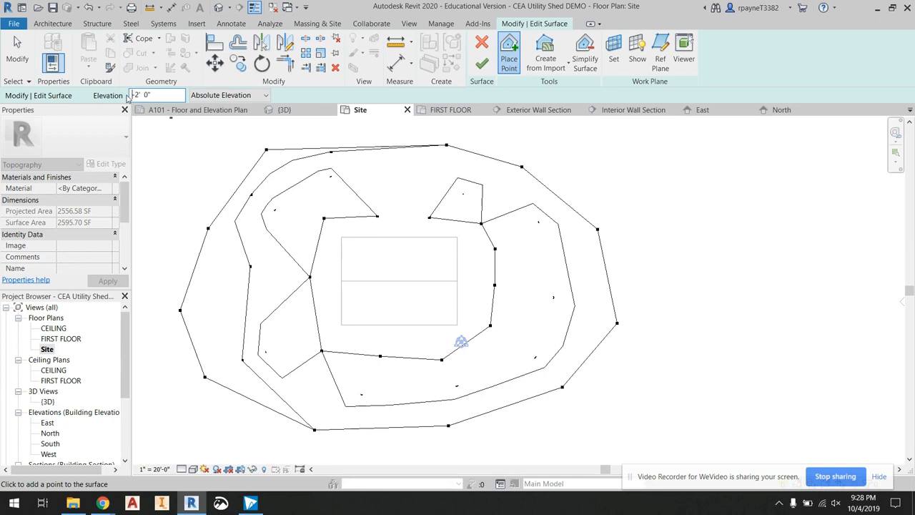
pyautogui.click(556, 436)
pyautogui.click(665, 366)
pyautogui.click(630, 227)
pyautogui.click(557, 159)
pyautogui.scroll(-1, 523, 169)
pyautogui.moveTo(502, 156); pyautogui.dragTo(527, 218, button='middle')
pyautogui.click(495, 172)
pyautogui.click(379, 178)
pyautogui.click(245, 223)
pyautogui.click(279, 405)
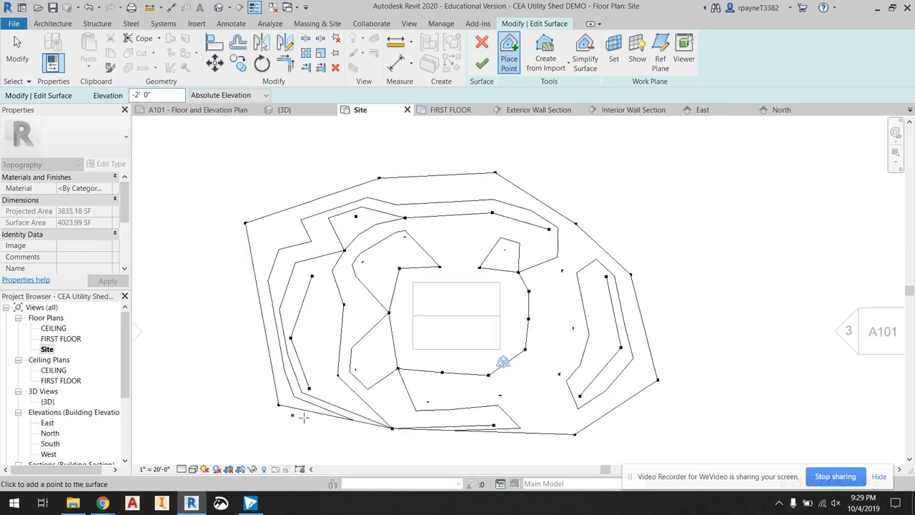
# - Extend the terrain's southern edge and northeast corner with four more points at -2' 0" and finish the surface
pyautogui.click(444, 451)
pyautogui.click(629, 455)
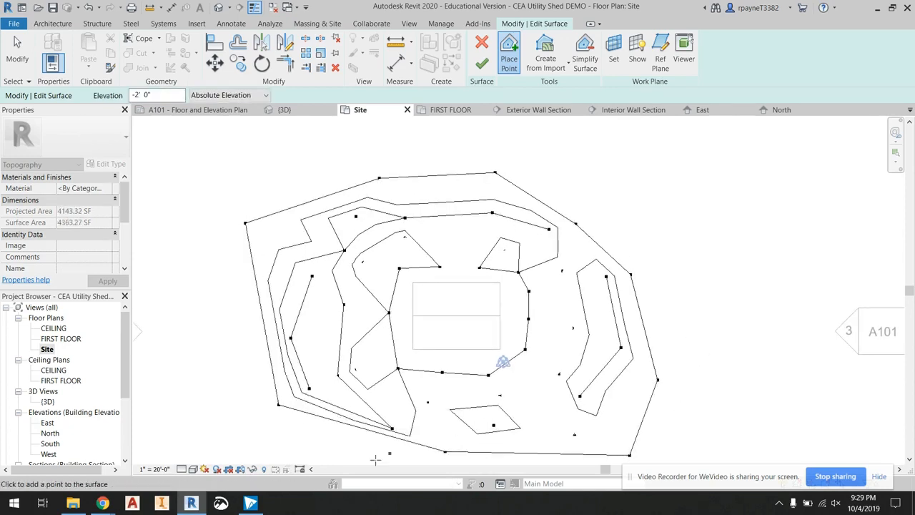
pyautogui.click(291, 452)
pyautogui.click(653, 233)
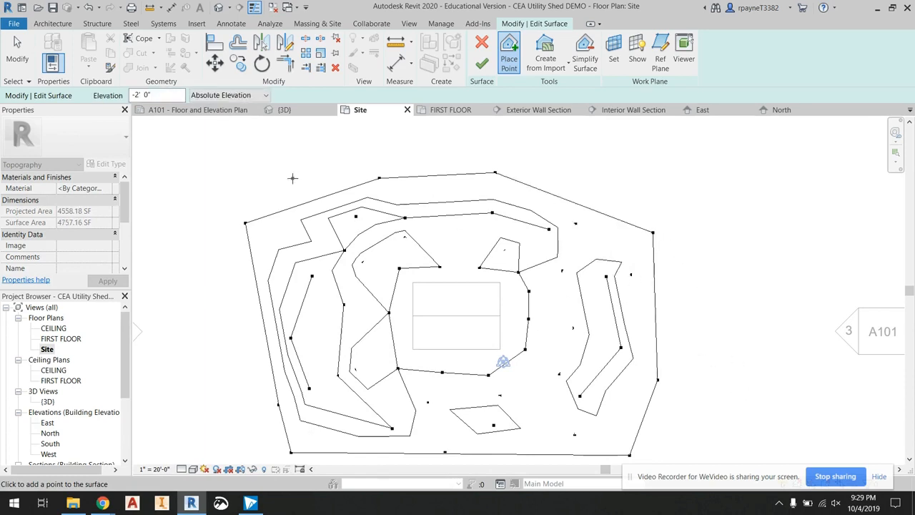
pyautogui.click(482, 63)
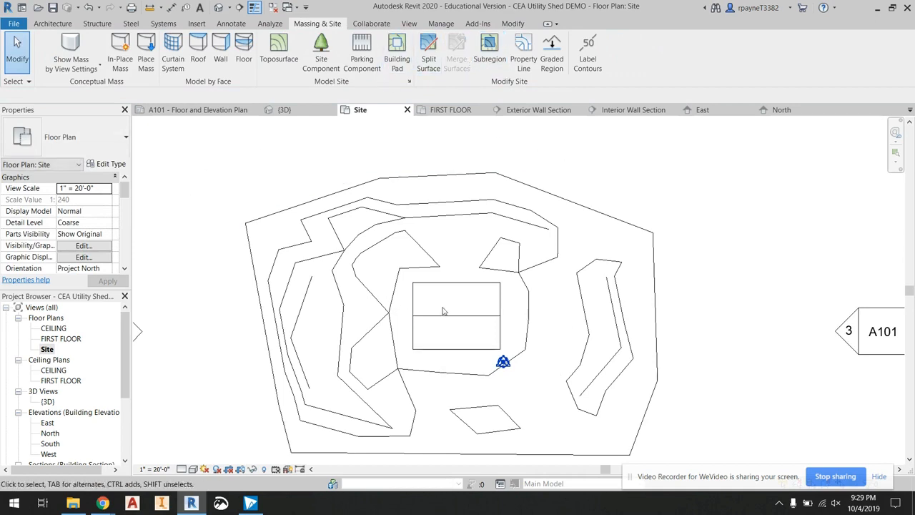
# - Select the finished toposurface, open its material assignment and find the Earth material
pyautogui.click(275, 273)
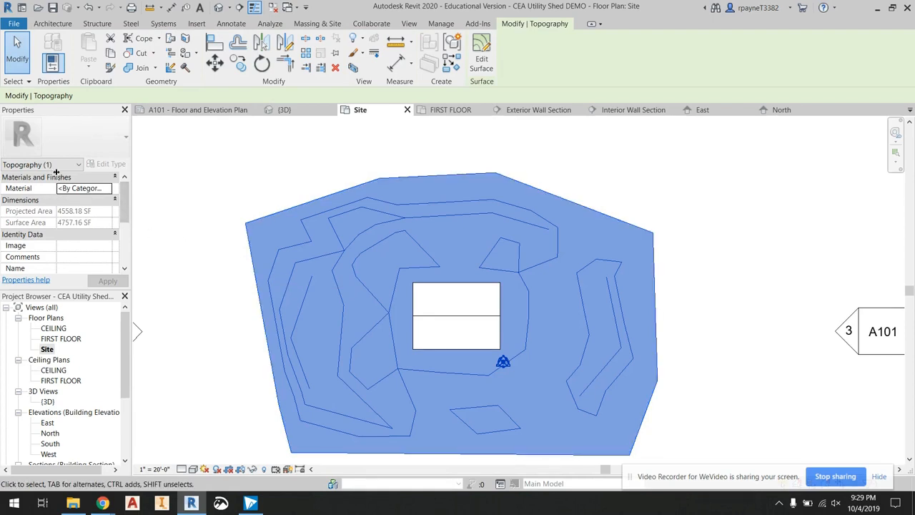
pyautogui.click(108, 188)
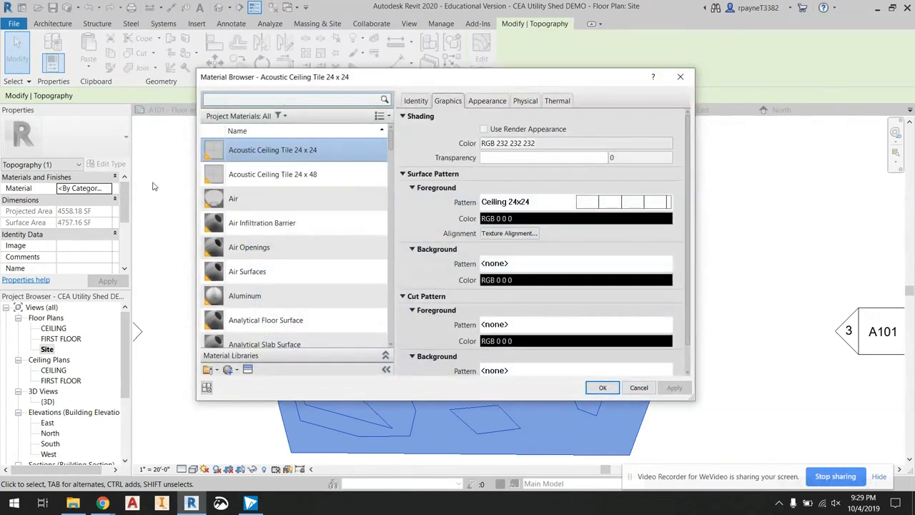
pyautogui.scroll(-4, 290, 210)
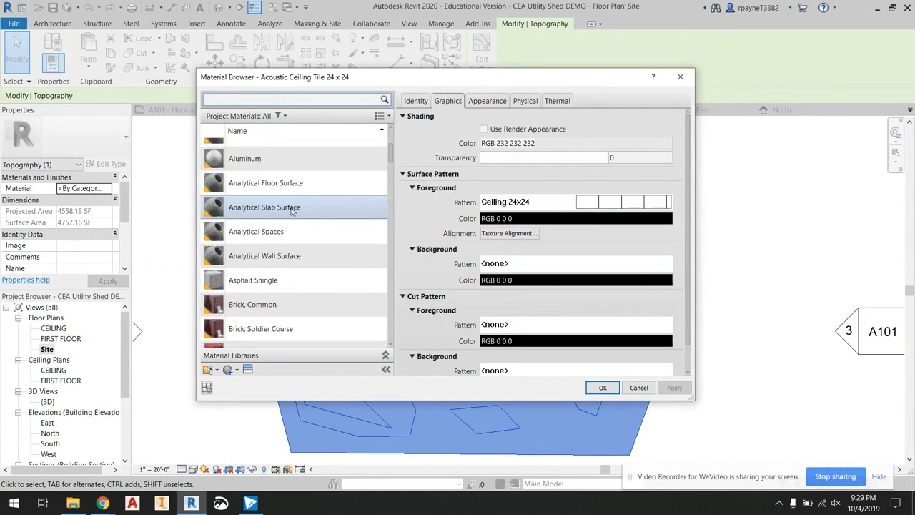
pyautogui.scroll(-2, 290, 217)
pyautogui.scroll(-3, 293, 218)
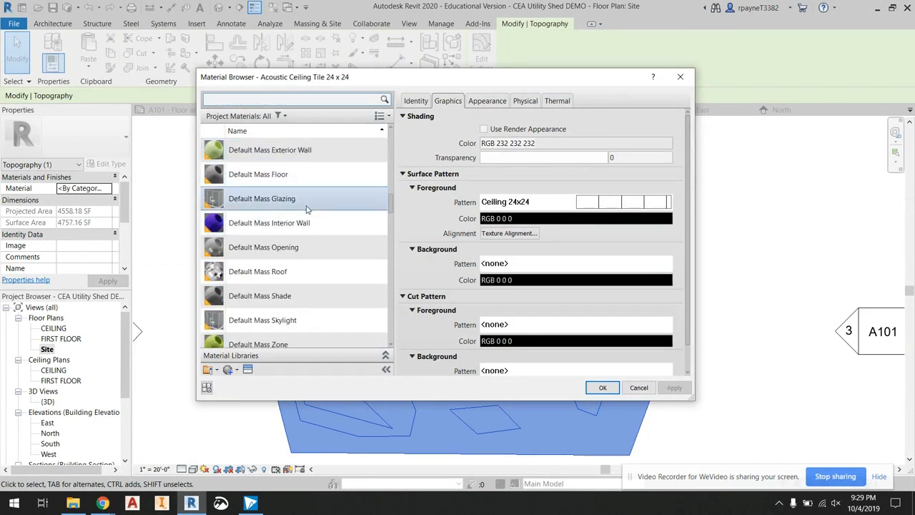
pyautogui.scroll(-6, 306, 210)
pyautogui.scroll(-3, 296, 272)
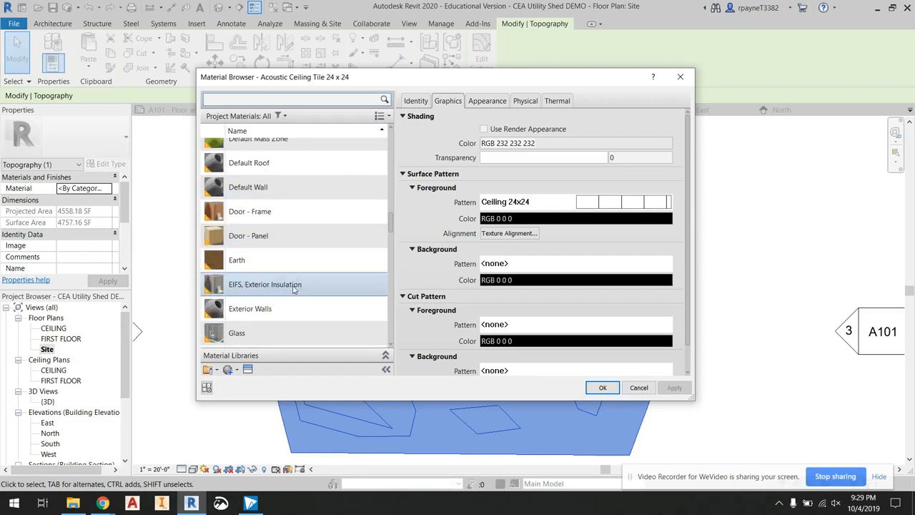
pyautogui.click(249, 263)
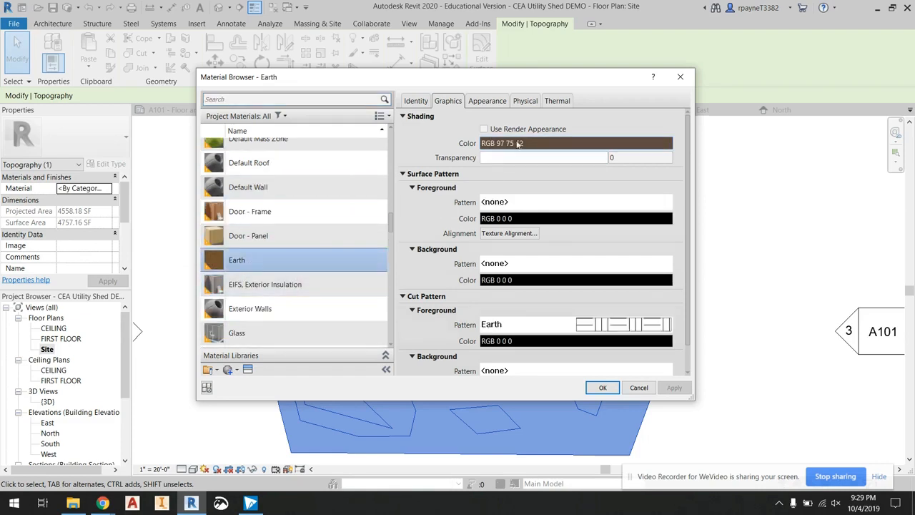
pyautogui.click(574, 143)
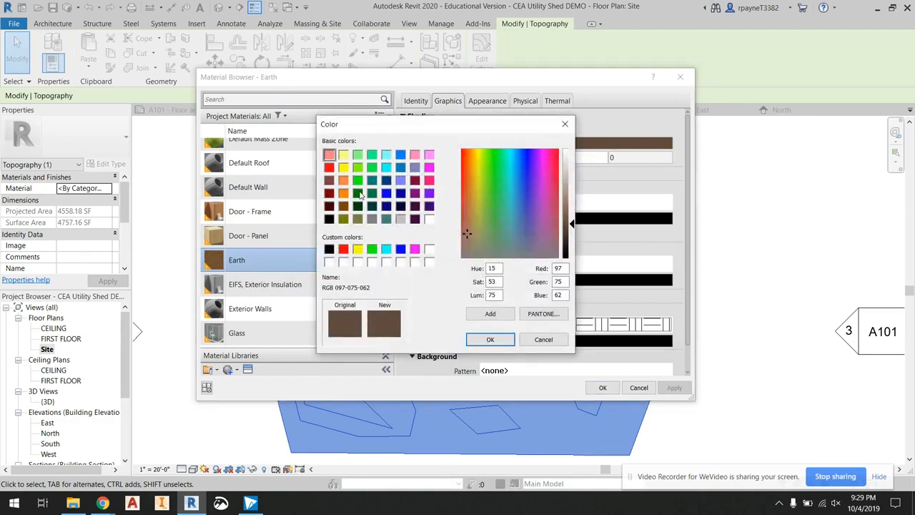
pyautogui.click(359, 194)
pyautogui.click(491, 341)
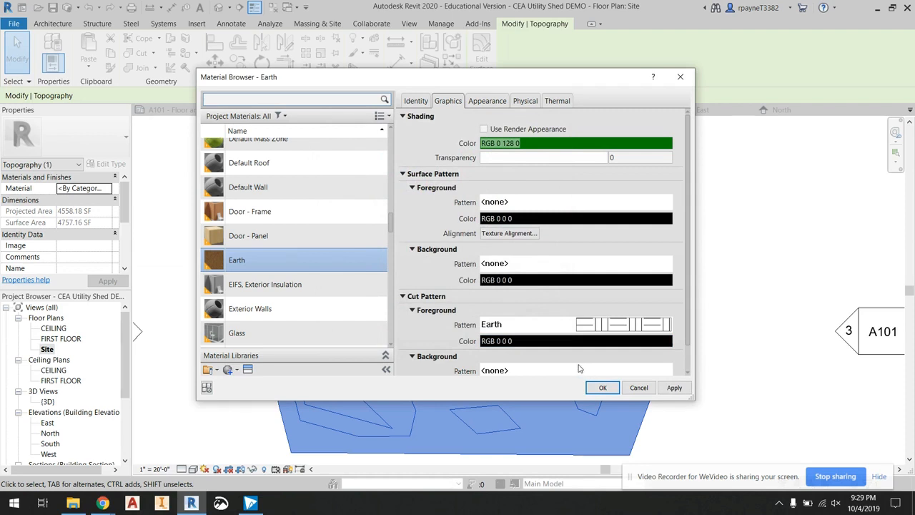
pyautogui.click(416, 102)
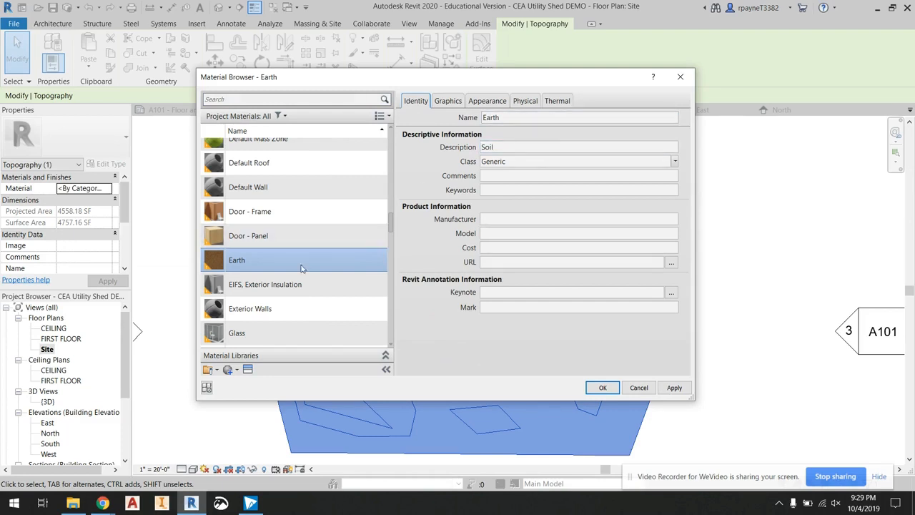
pyautogui.click(448, 101)
pyautogui.click(548, 144)
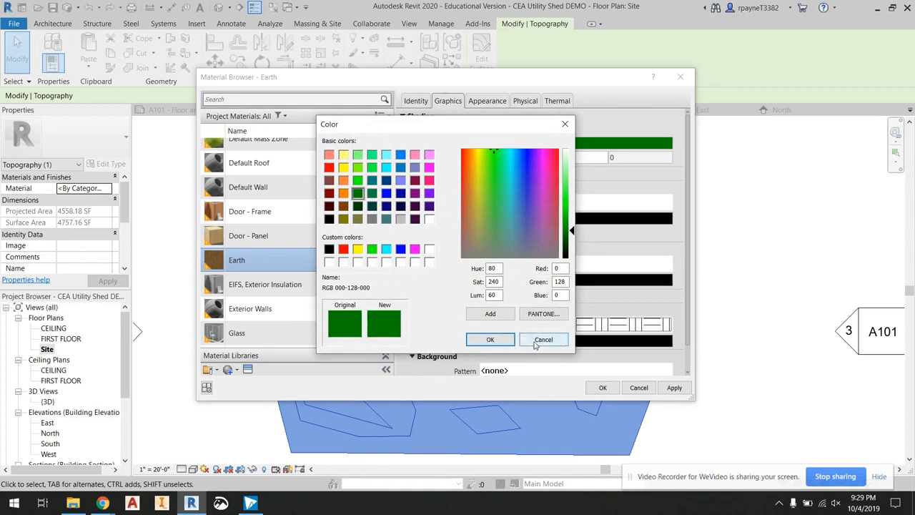
pyautogui.click(537, 345)
pyautogui.click(639, 387)
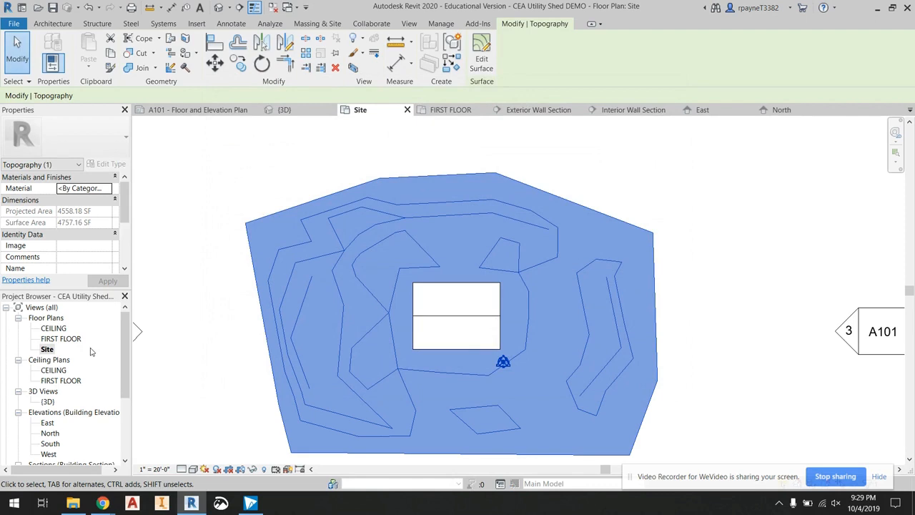
# - Reopen the toposurface's material selection and duplicate the Earth material
pyautogui.click(107, 189)
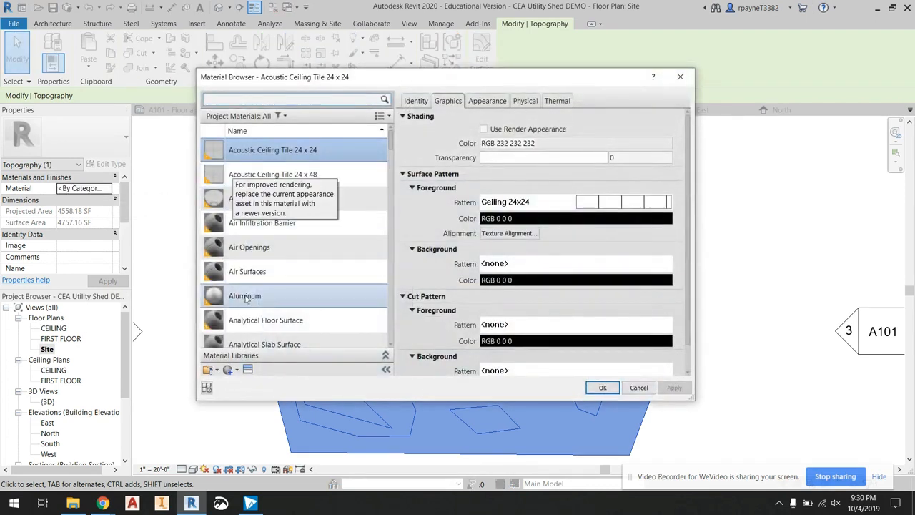
pyautogui.scroll(-8, 257, 295)
pyautogui.scroll(-5, 260, 295)
pyautogui.click(249, 262)
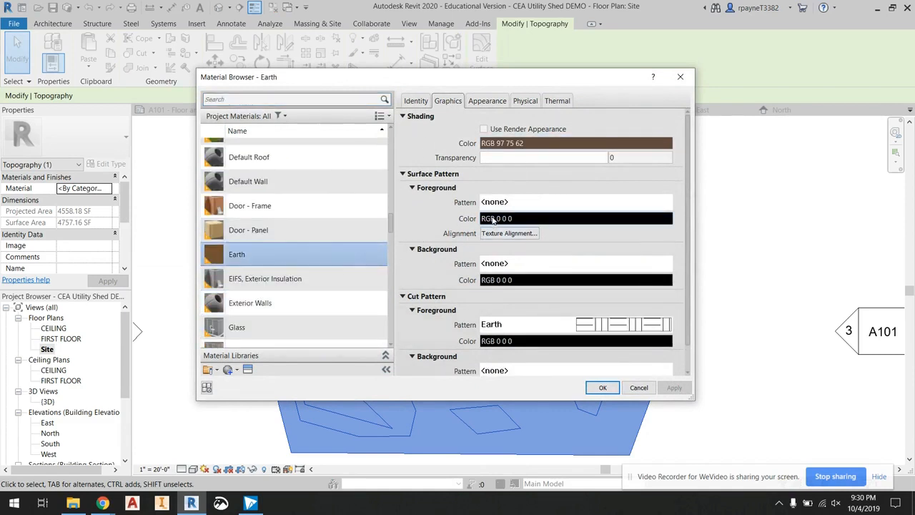
pyautogui.scroll(-1, 243, 322)
pyautogui.click(232, 371)
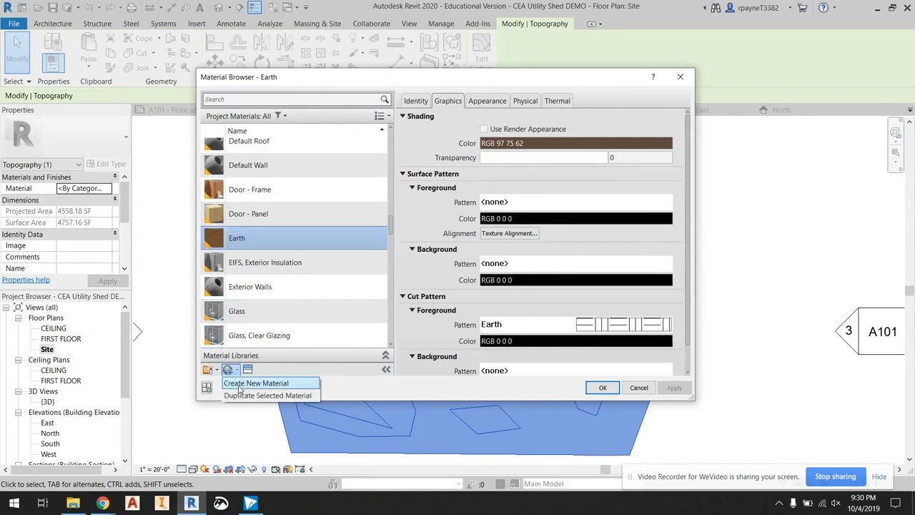
pyautogui.click(241, 396)
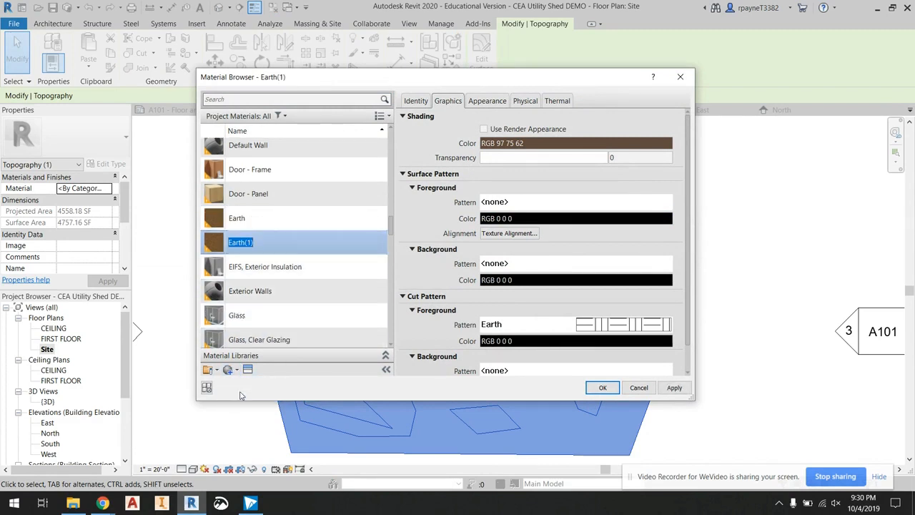
# - Try to rename the duplicated Earth material as Grass
pyautogui.click(415, 101)
pyautogui.click(496, 118)
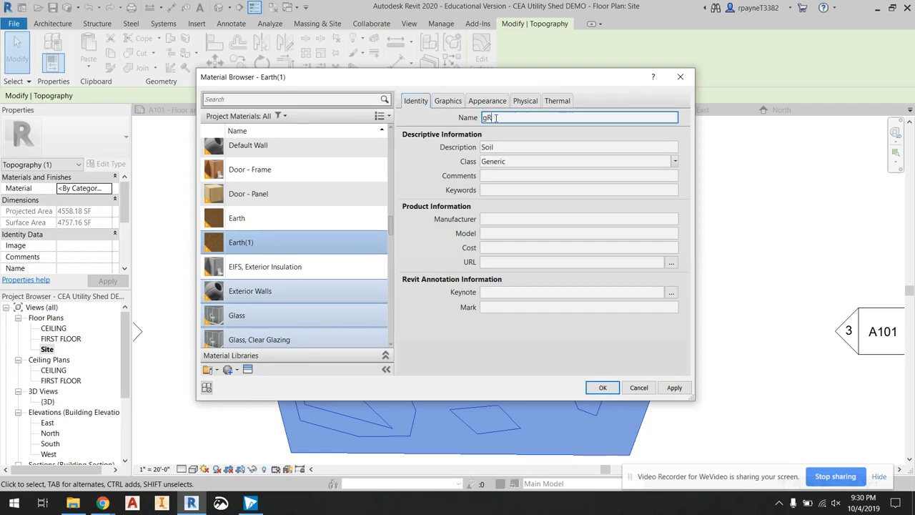
pyautogui.write('Grass')
pyautogui.press('Return')
pyautogui.click(522, 256)
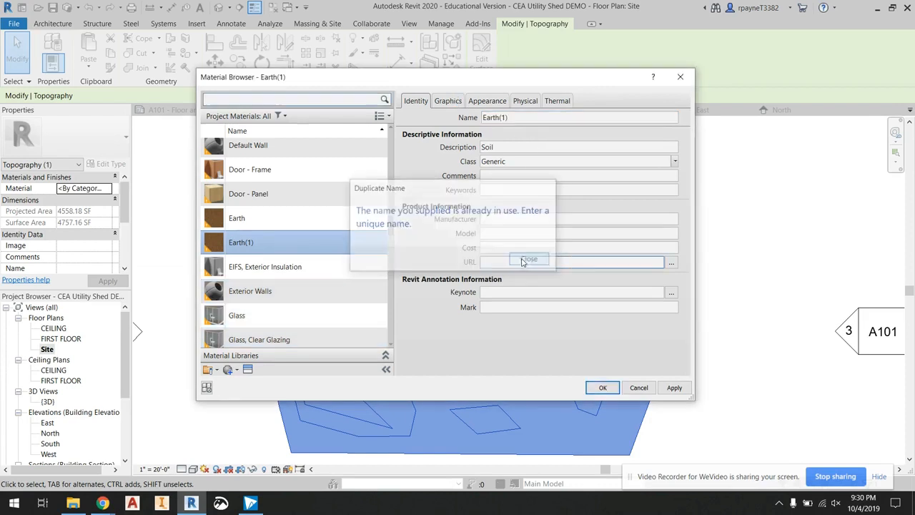
# - Check the existing material names and rename the duplicated Earth material as Grass1
pyautogui.click(513, 119)
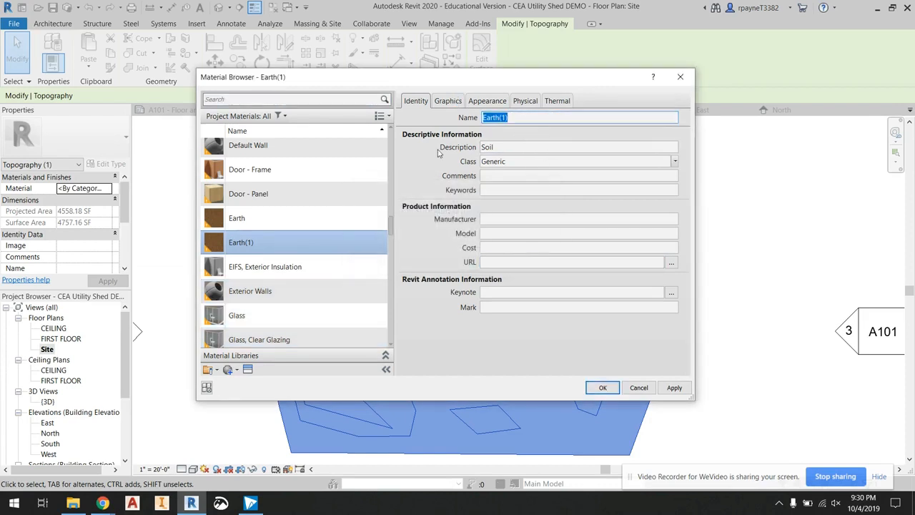
pyautogui.scroll(3, 257, 211)
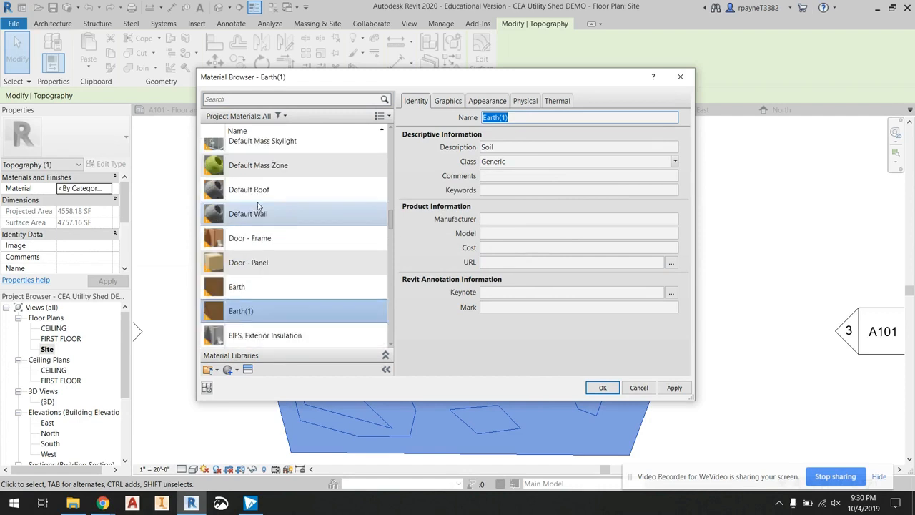
pyautogui.scroll(-6, 260, 209)
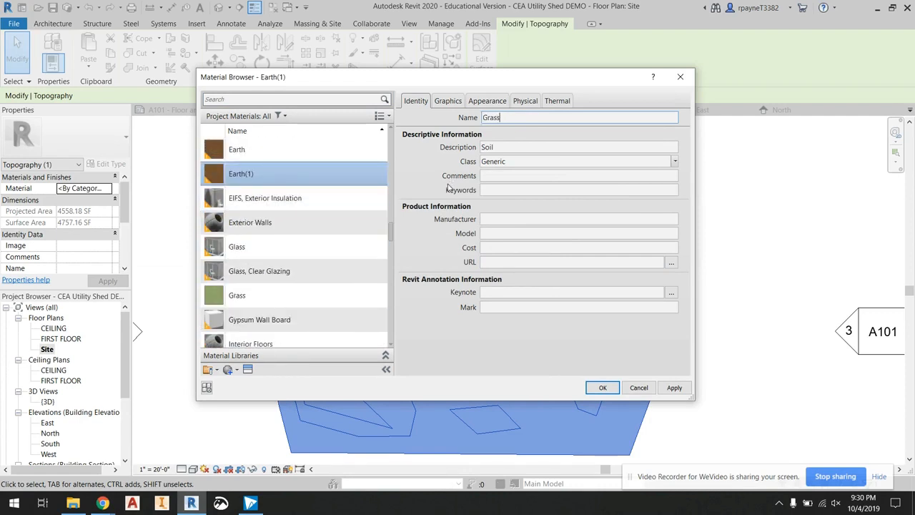
# - Set the shading color of the Grass1 material to dark green, RGB 0 128 0
pyautogui.click(454, 103)
pyautogui.click(537, 145)
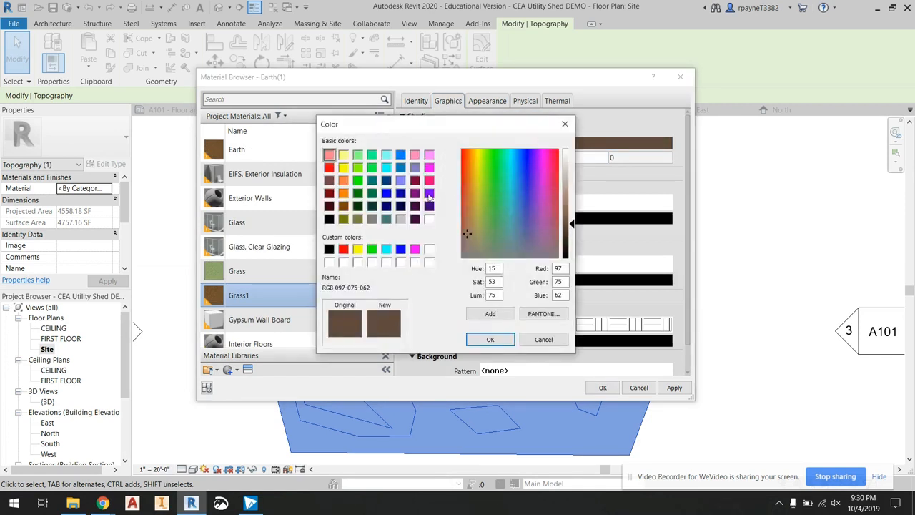
pyautogui.click(358, 193)
pyautogui.click(489, 340)
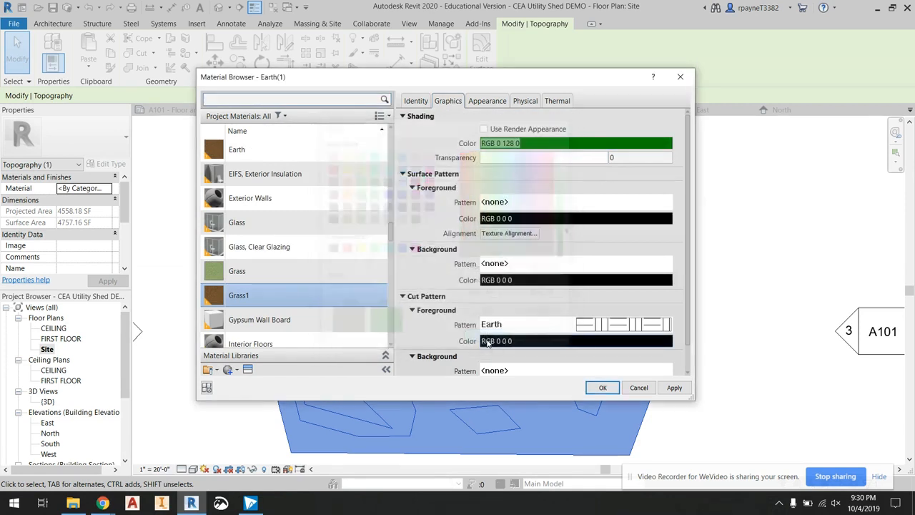
# - Replace the Grass1 material's appearance with the Grass - High Quality asset from the Sitework category of the Appearance Library
pyautogui.click(485, 102)
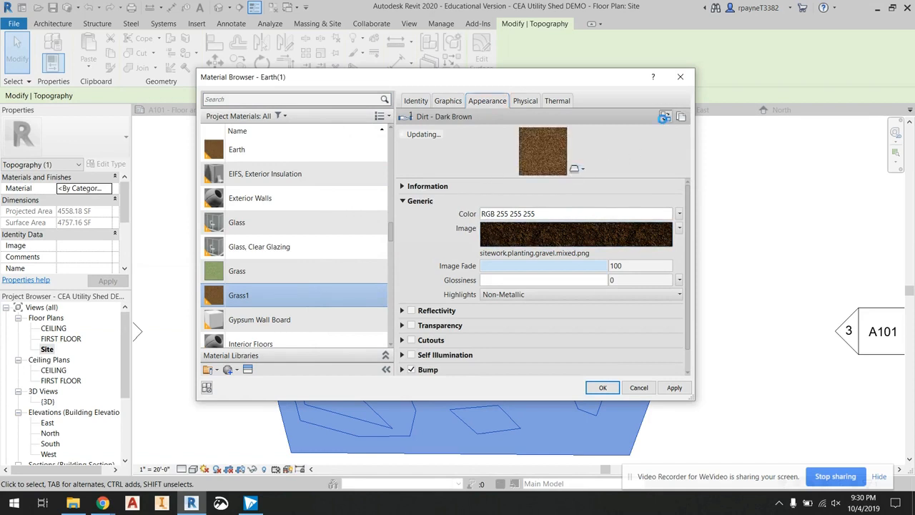
pyautogui.click(553, 157)
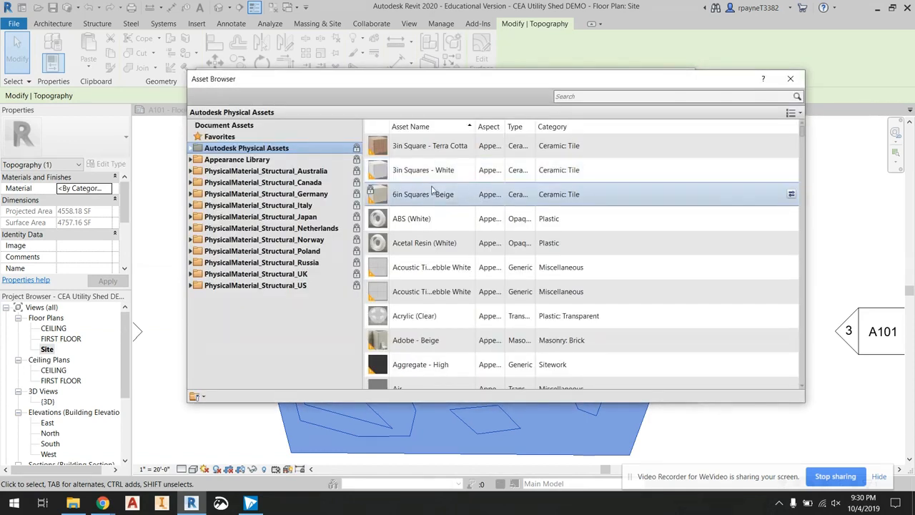
pyautogui.click(191, 160)
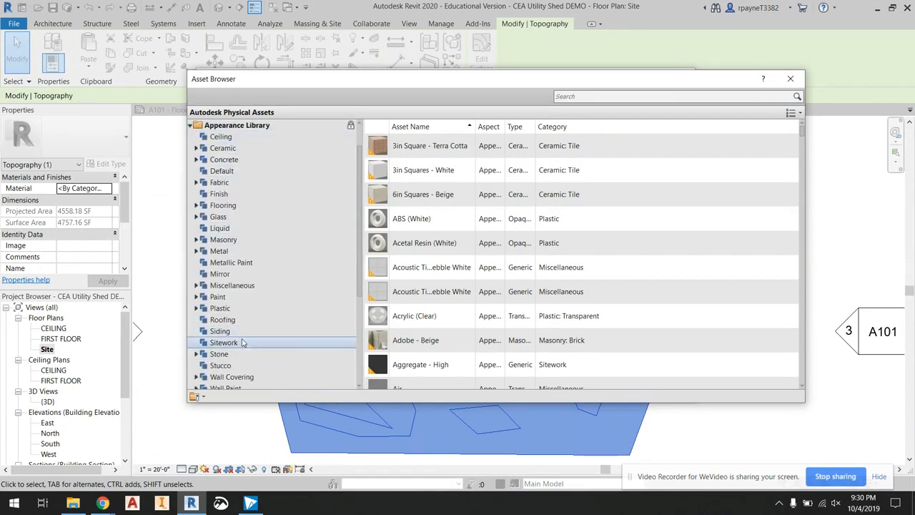
pyautogui.click(242, 343)
pyautogui.scroll(-3, 430, 273)
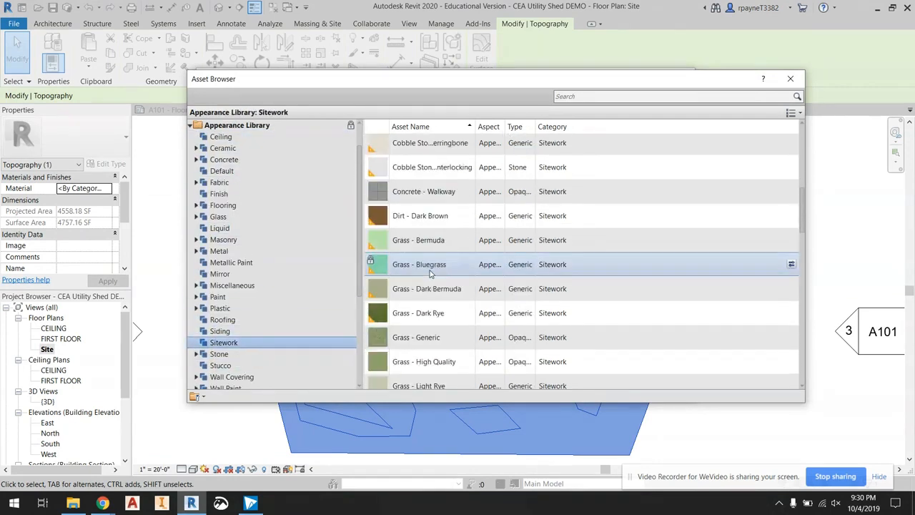
pyautogui.scroll(-1, 431, 279)
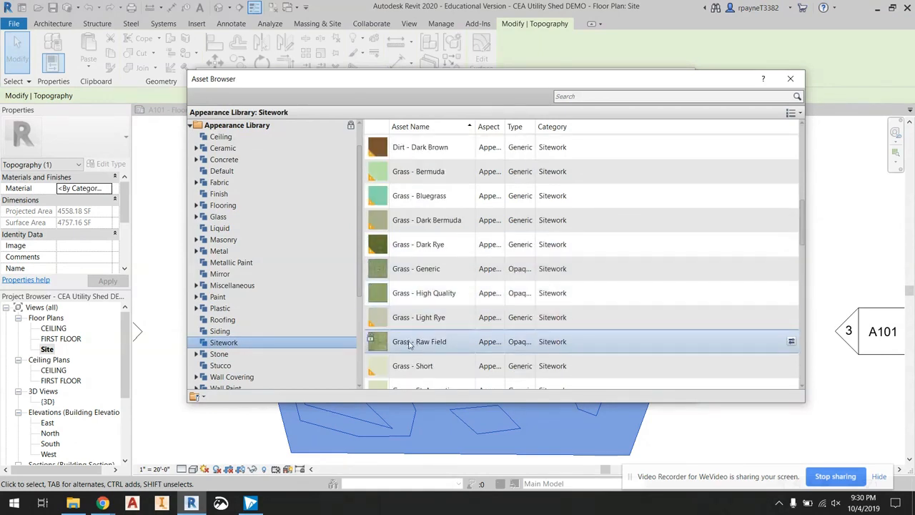
pyautogui.scroll(-2, 462, 250)
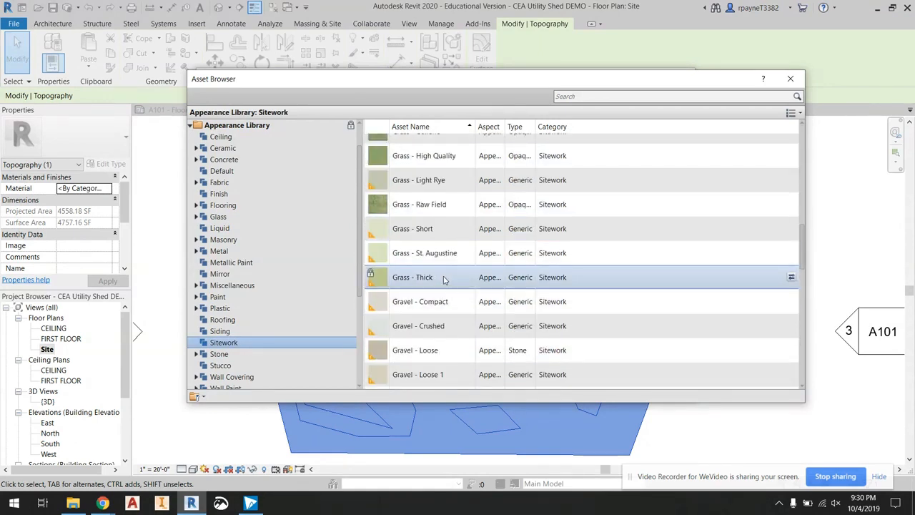
pyautogui.scroll(1, 448, 236)
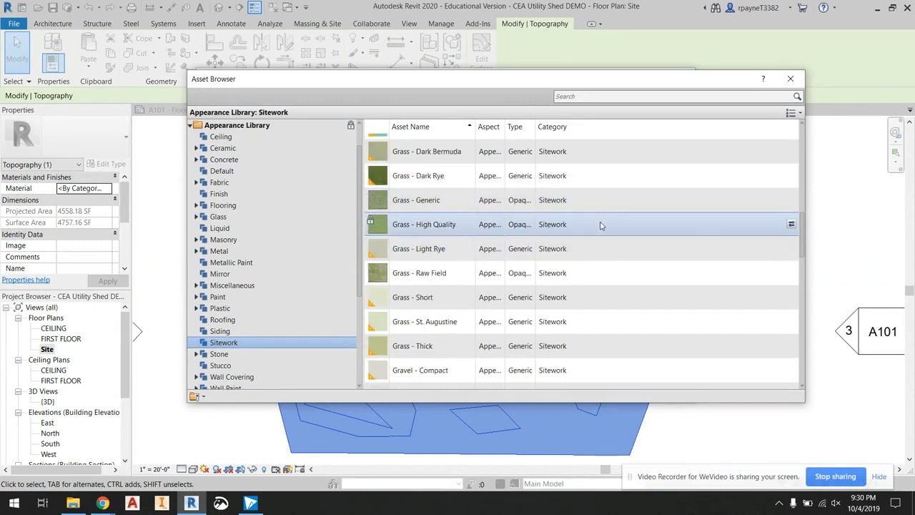
pyautogui.click(790, 78)
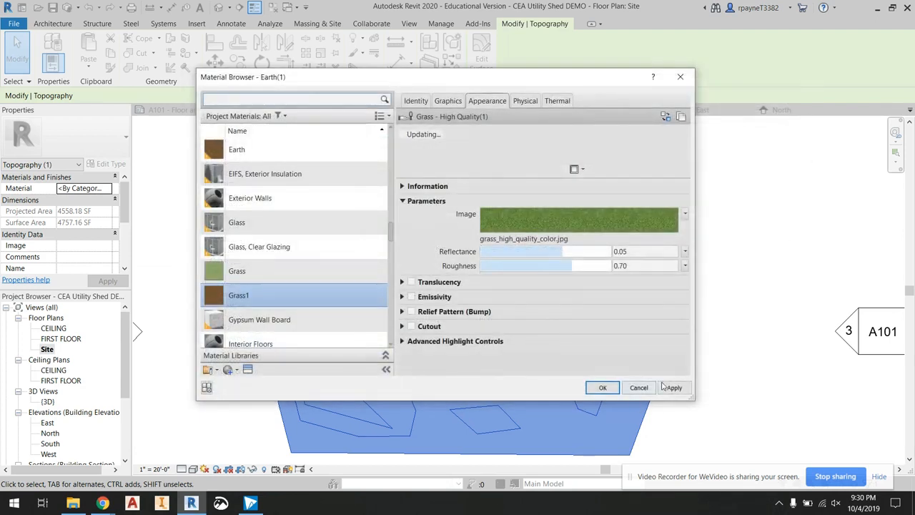
# - Assign the Grass1 material to the terrain surface and display the {3D} view in the Realistic visual style
pyautogui.click(603, 387)
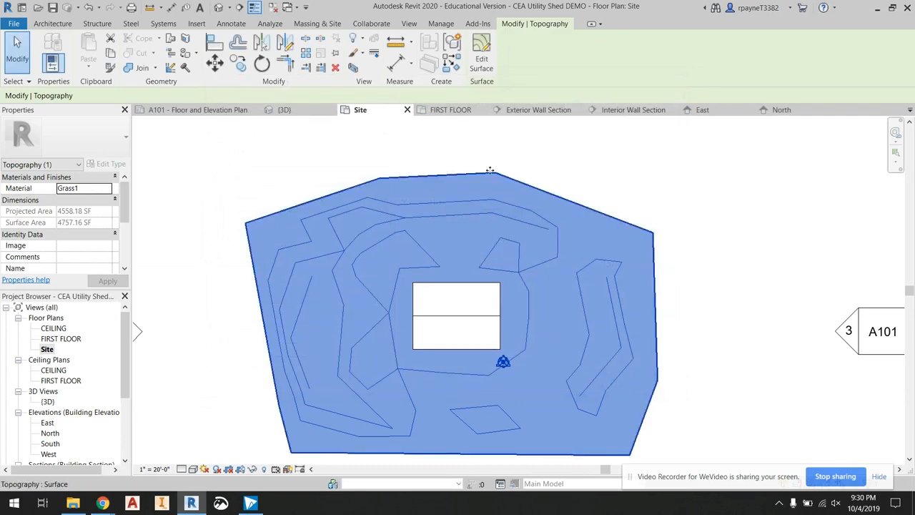
pyautogui.click(372, 153)
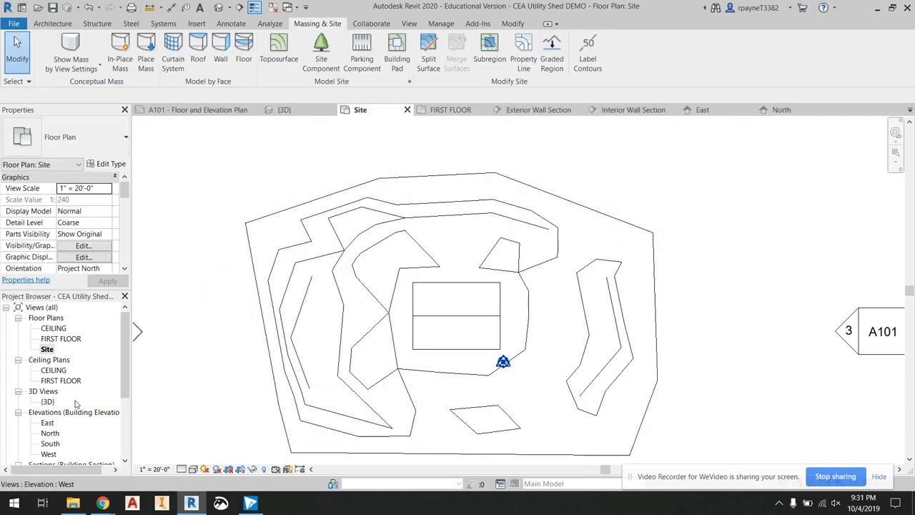
pyautogui.doubleClick(51, 403)
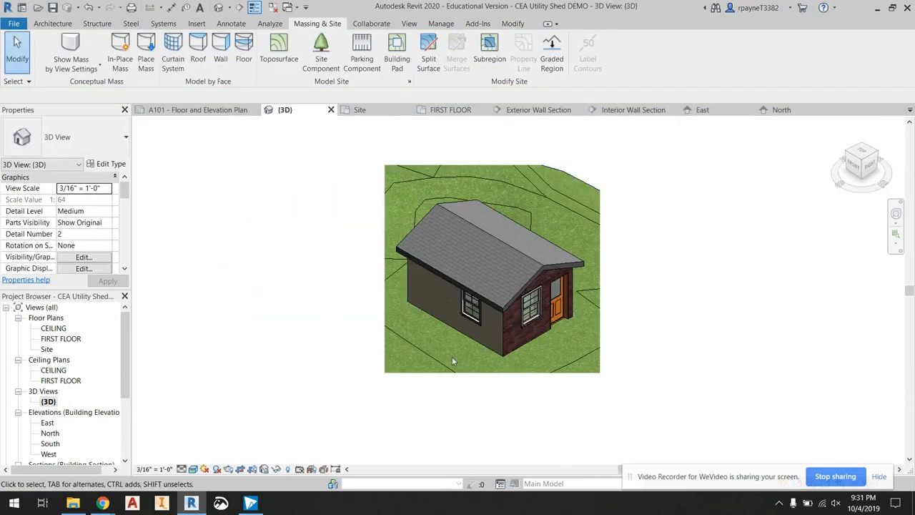
pyautogui.click(193, 471)
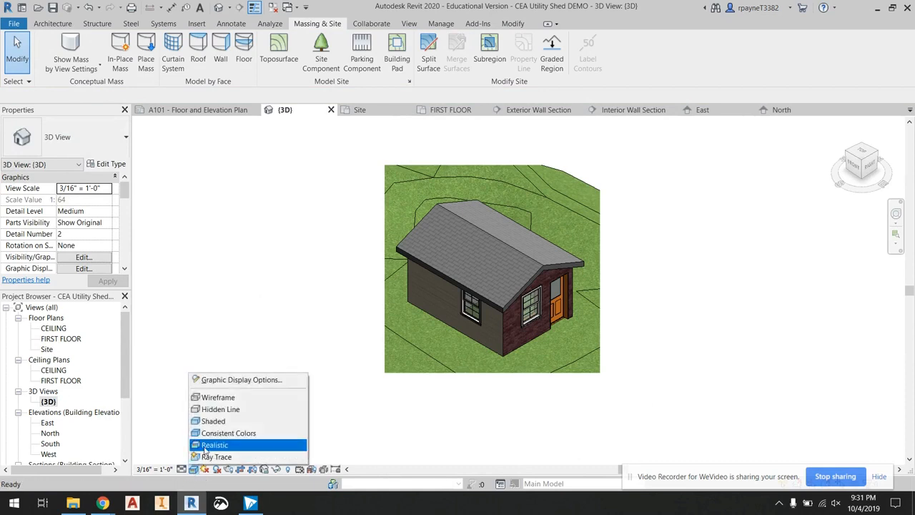
pyautogui.click(206, 446)
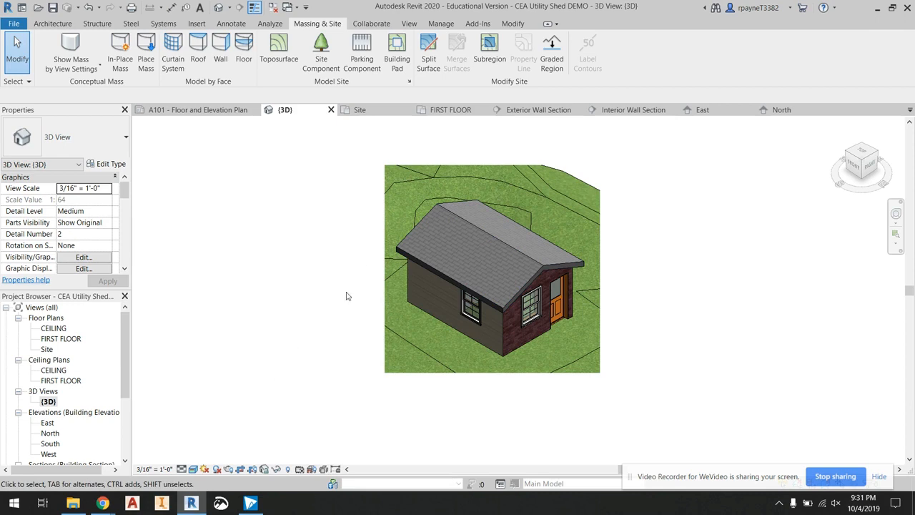
# - Show the 3D view's crop region and enlarge it on all four sides to take in more of the terrain around the shed
pyautogui.click(254, 470)
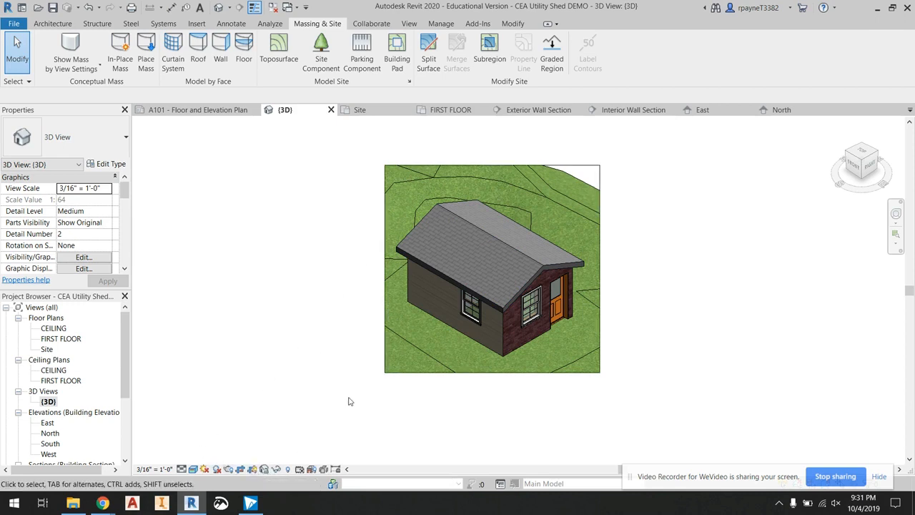
pyautogui.click(384, 266)
pyautogui.moveTo(385, 269); pyautogui.dragTo(329, 278)
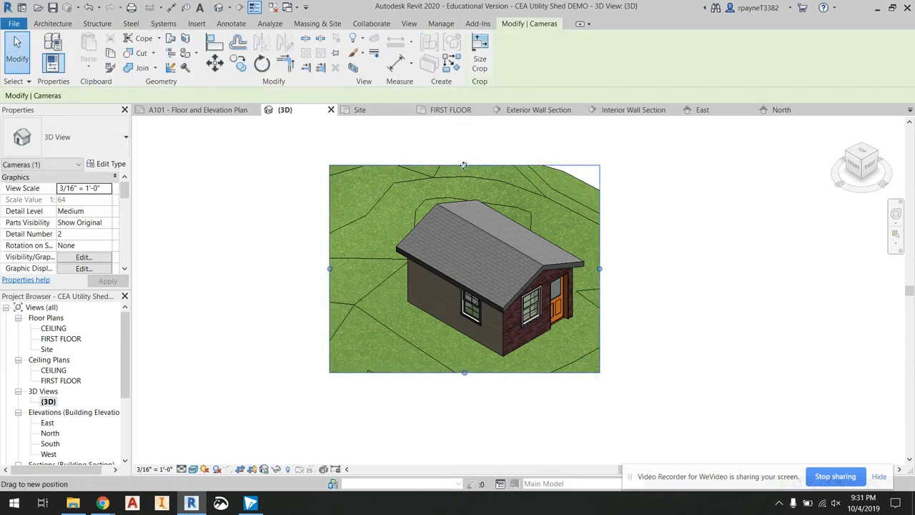
pyautogui.moveTo(465, 166); pyautogui.dragTo(463, 136)
pyautogui.scroll(-2, 462, 138)
pyautogui.moveTo(530, 195); pyautogui.dragTo(597, 195)
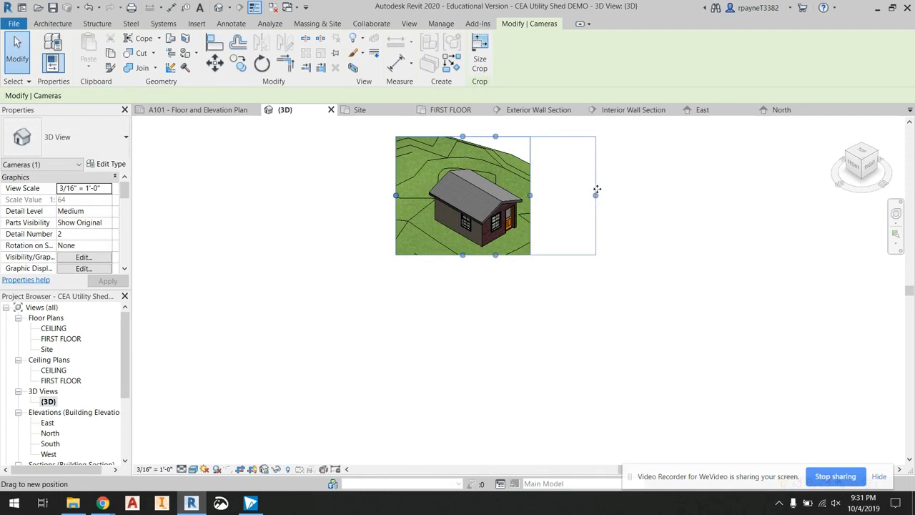
pyautogui.moveTo(495, 261); pyautogui.dragTo(495, 333)
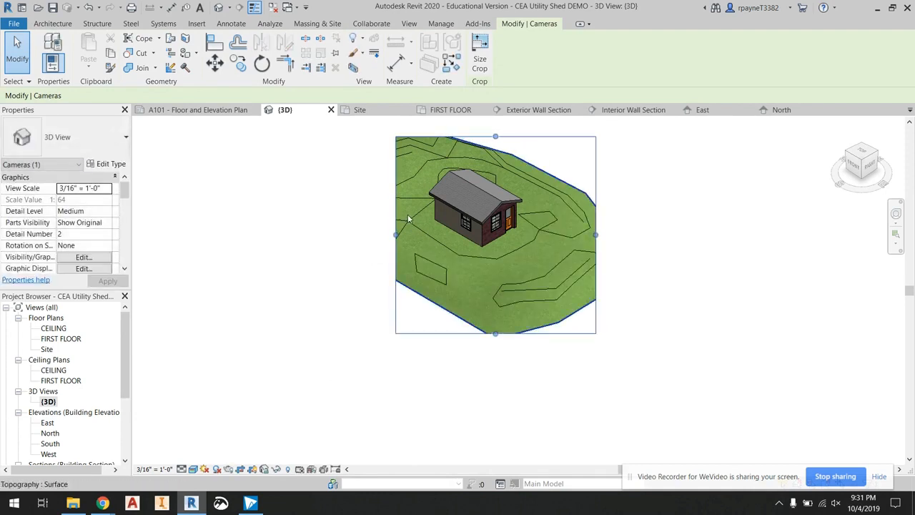
pyautogui.moveTo(329, 227); pyautogui.dragTo(305, 227)
pyautogui.moveTo(454, 136); pyautogui.dragTo(453, 122)
pyautogui.scroll(5, 501, 197)
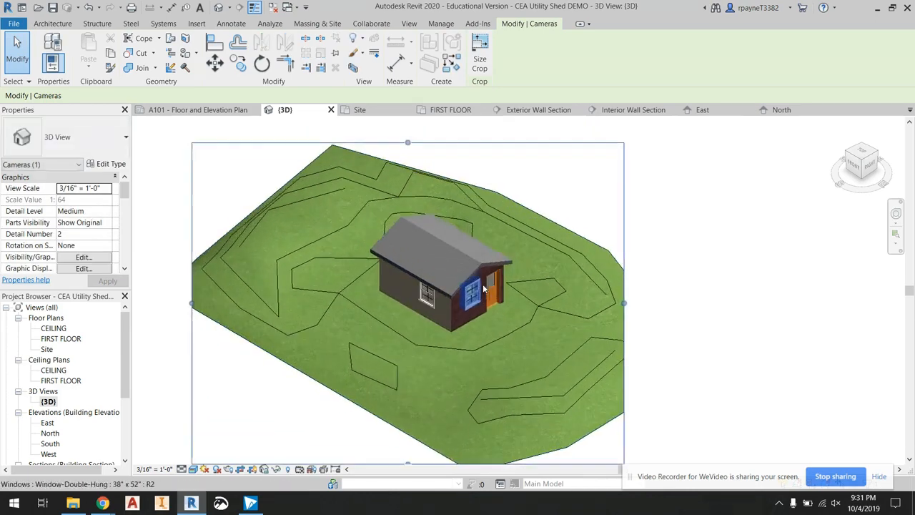
pyautogui.scroll(-5, 452, 349)
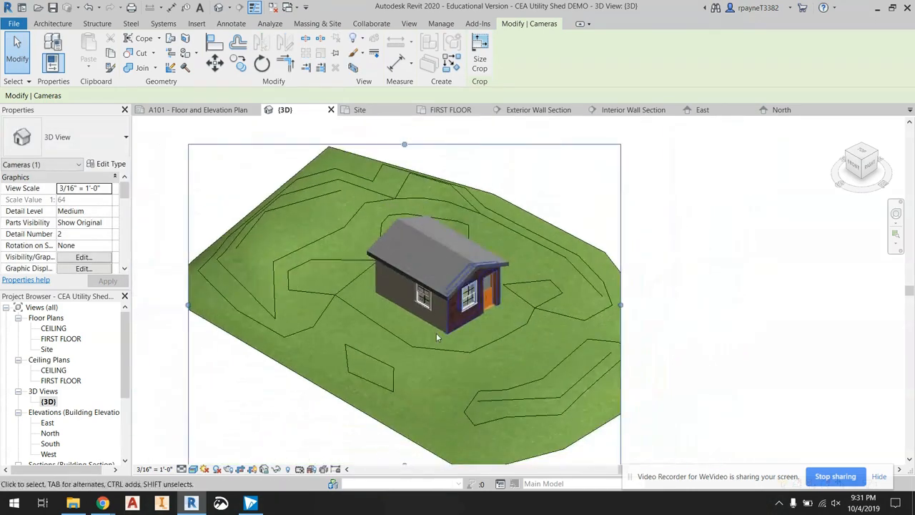
pyautogui.scroll(2, 438, 319)
pyautogui.scroll(2, 436, 314)
pyautogui.scroll(-4, 435, 310)
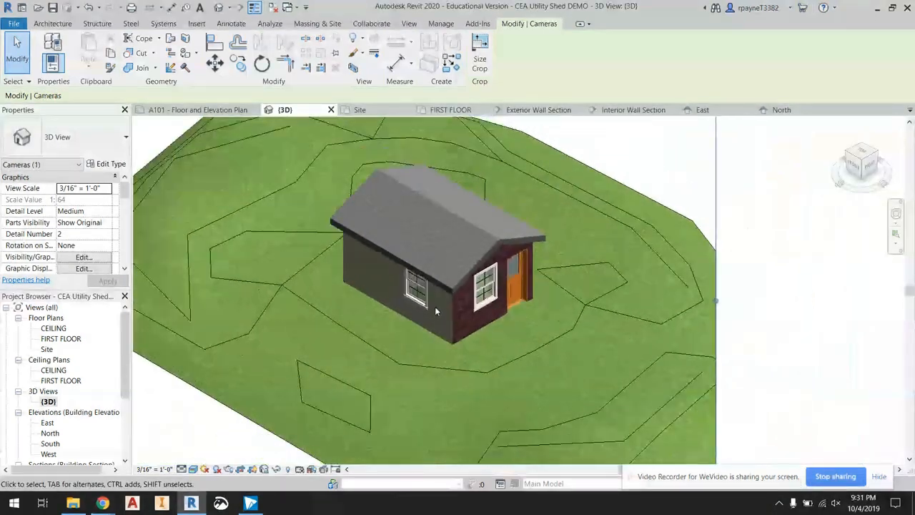
pyautogui.scroll(1, 449, 306)
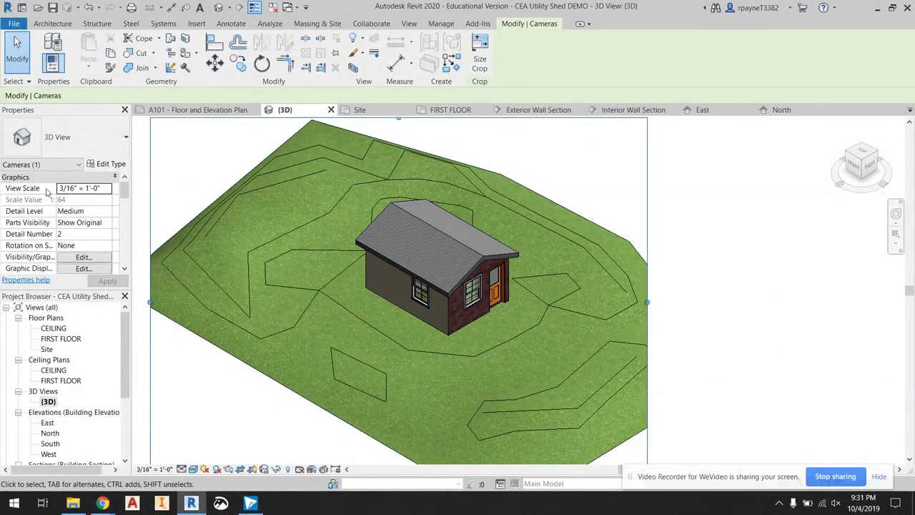
# - Turn on the section box for the {3D} view
pyautogui.scroll(-3, 91, 199)
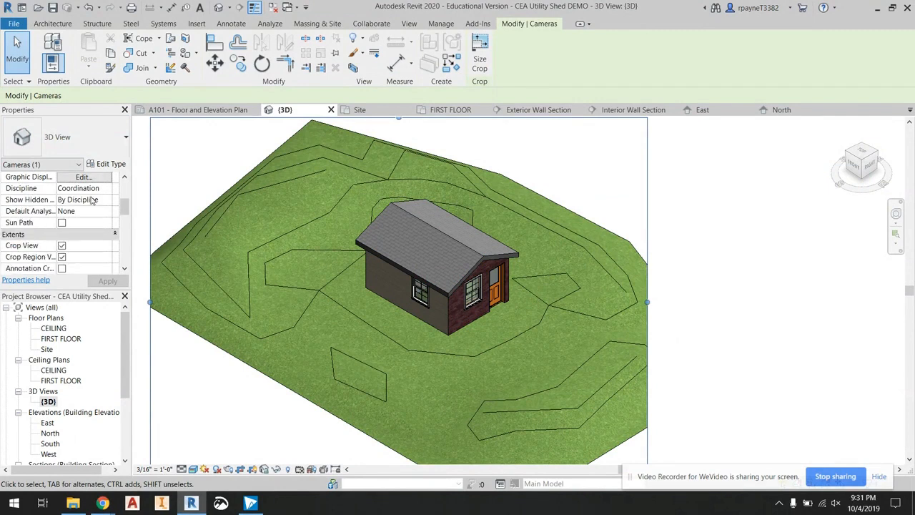
pyautogui.scroll(-3, 90, 200)
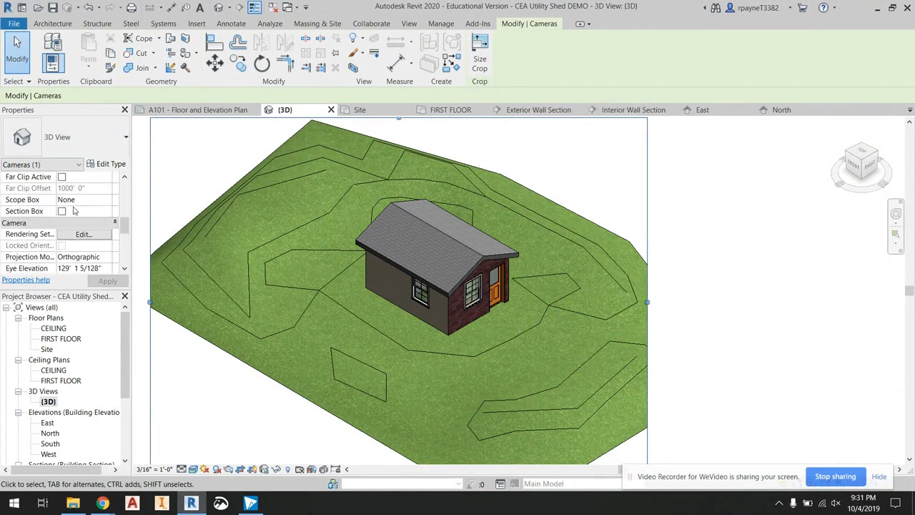
pyautogui.click(62, 212)
pyautogui.scroll(-5, 550, 266)
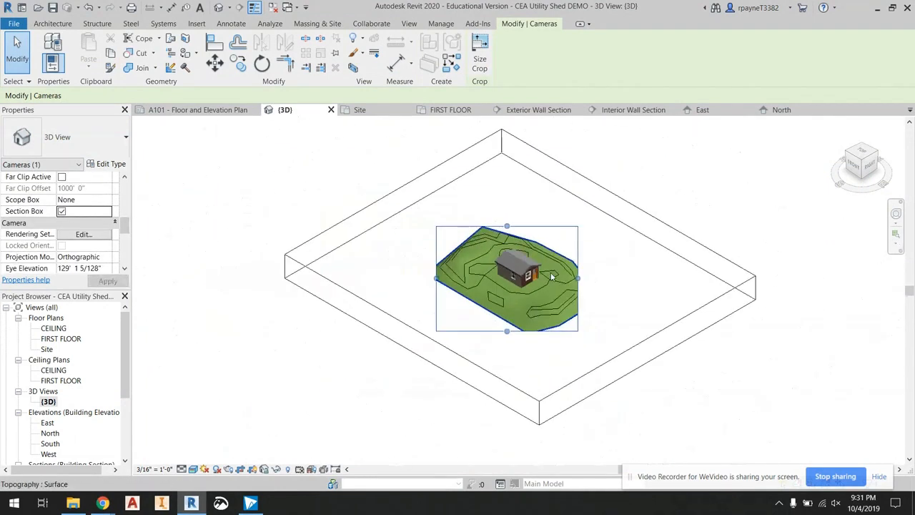
# - Pull the section box's four vertical sides inward so they cut the terrain close around the shed
pyautogui.click(618, 200)
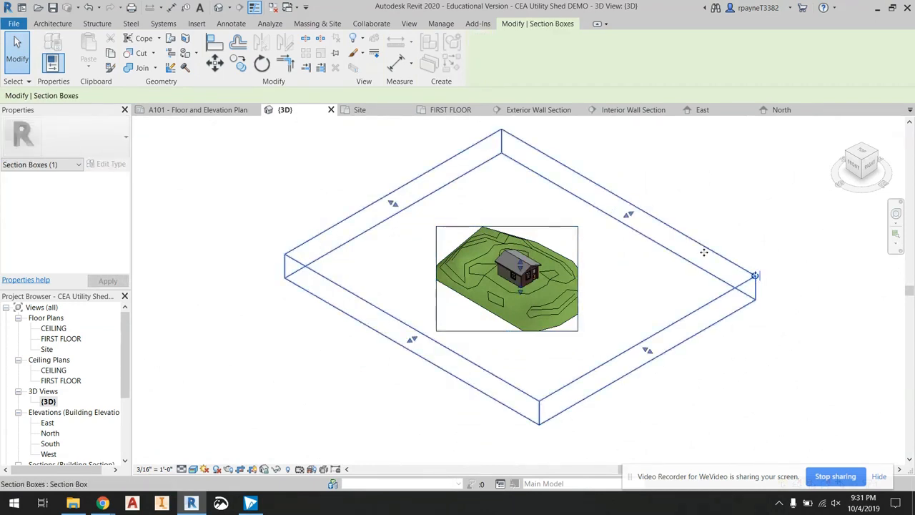
pyautogui.moveTo(628, 216); pyautogui.dragTo(561, 254)
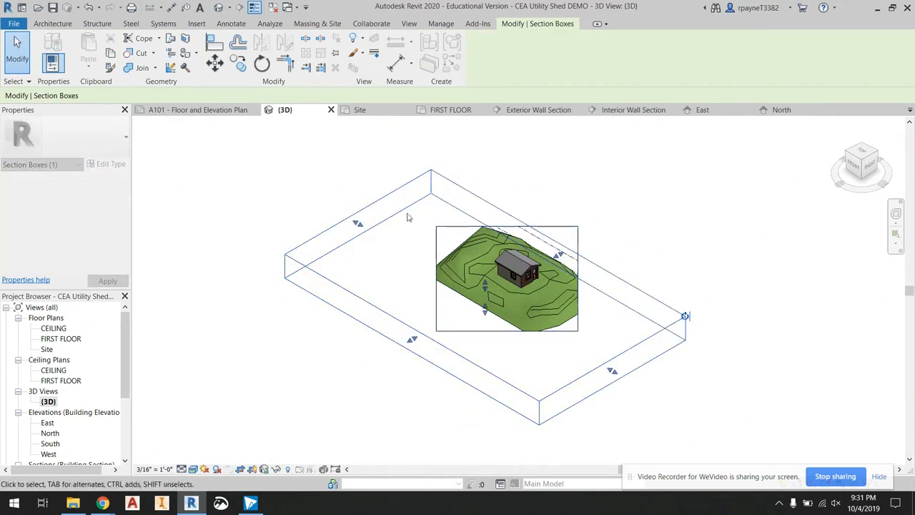
pyautogui.moveTo(367, 223); pyautogui.dragTo(454, 275)
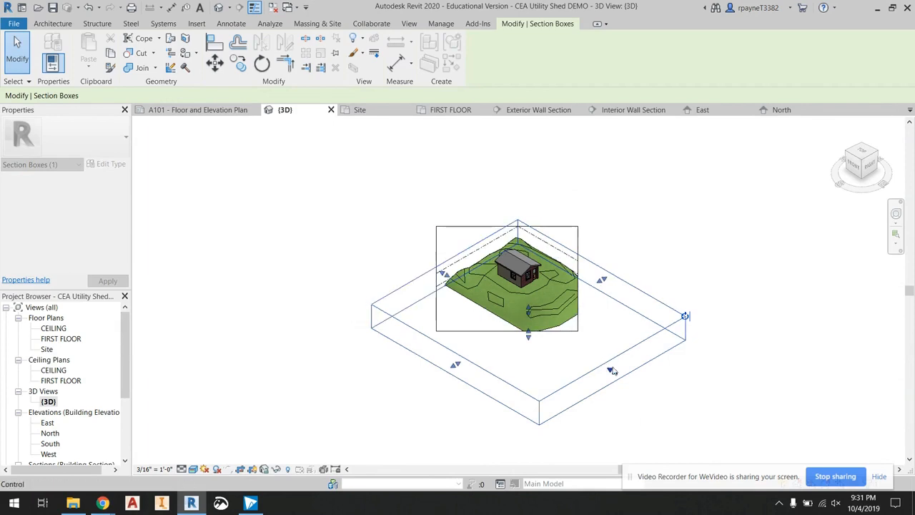
pyautogui.moveTo(613, 373); pyautogui.dragTo(517, 317)
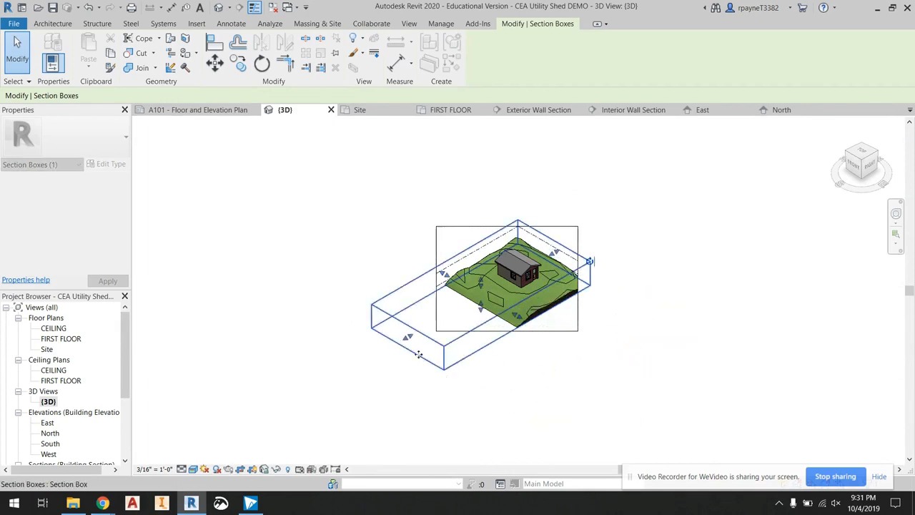
pyautogui.moveTo(409, 336); pyautogui.dragTo(490, 289)
pyautogui.scroll(5, 505, 290)
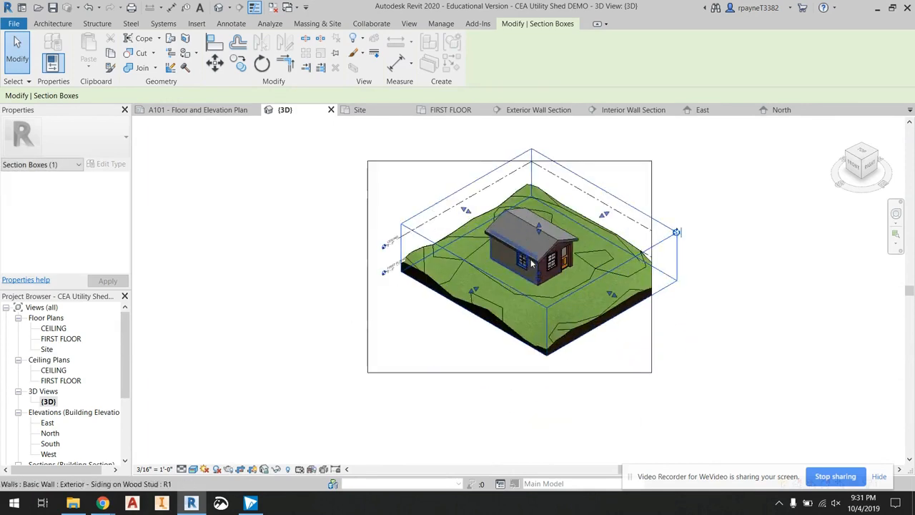
pyautogui.scroll(1, 531, 263)
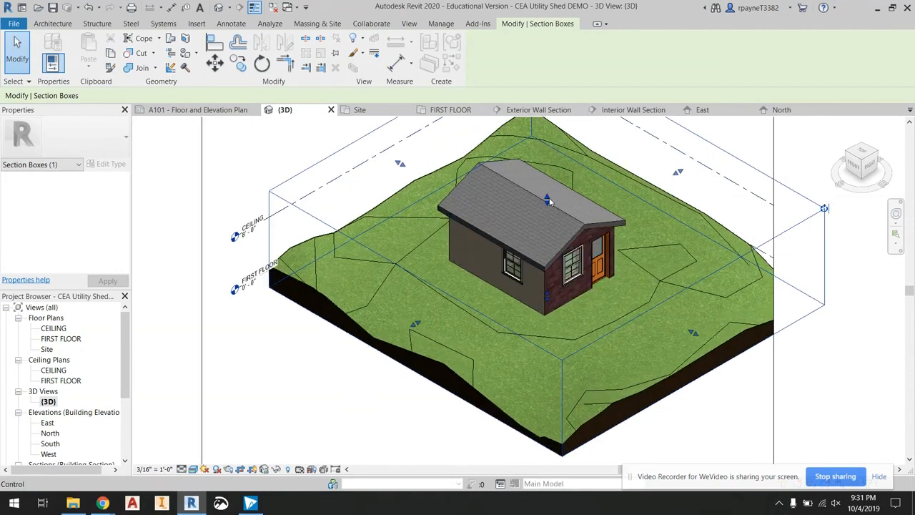
# - Lower the top of the section box to cut away the shed's roof and inspect the interior from above
pyautogui.moveTo(547, 197); pyautogui.dragTo(548, 230)
pyautogui.moveTo(549, 233)
pyautogui.keyDown('shift'); pyautogui.mouseDown(button='middle')
pyautogui.moveTo(555, 241)
pyautogui.moveTo(529, 249)
pyautogui.moveTo(551, 216)
pyautogui.mouseUp(button='middle'); pyautogui.keyUp('shift')
pyautogui.scroll(4, 529, 249)
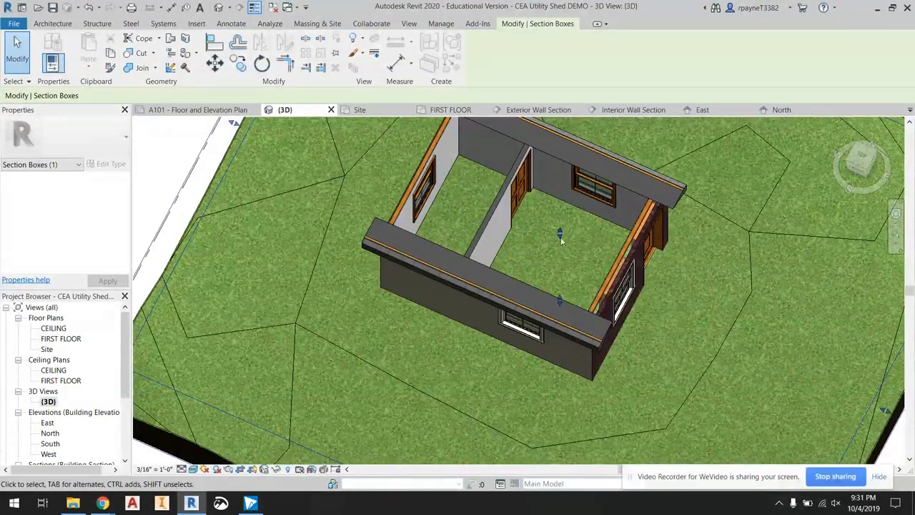
pyautogui.scroll(1, 565, 238)
pyautogui.scroll(2, 565, 238)
pyautogui.keyDown('shift'); pyautogui.moveTo(589, 231); pyautogui.dragTo(509, 221, button='middle'); pyautogui.keyUp('shift')
pyautogui.scroll(-3, 549, 230)
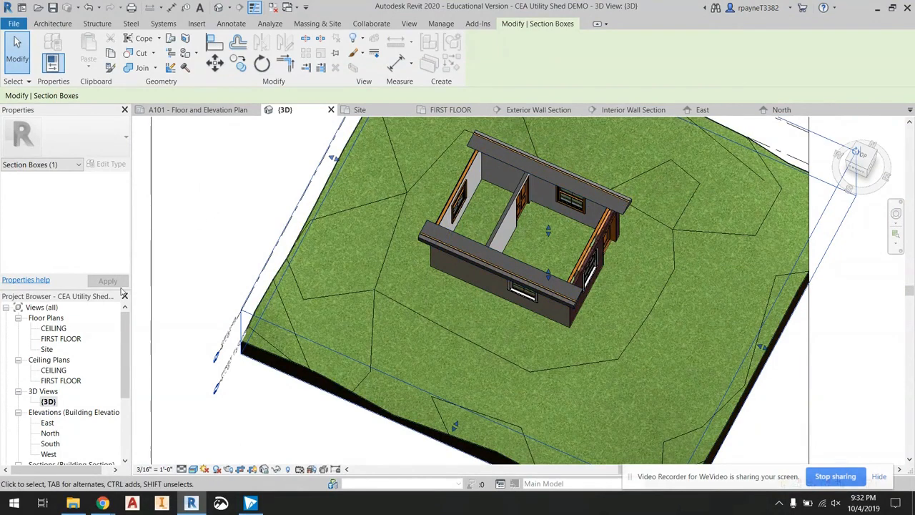
# - Open the Site floor plan and save the project
pyautogui.doubleClick(46, 349)
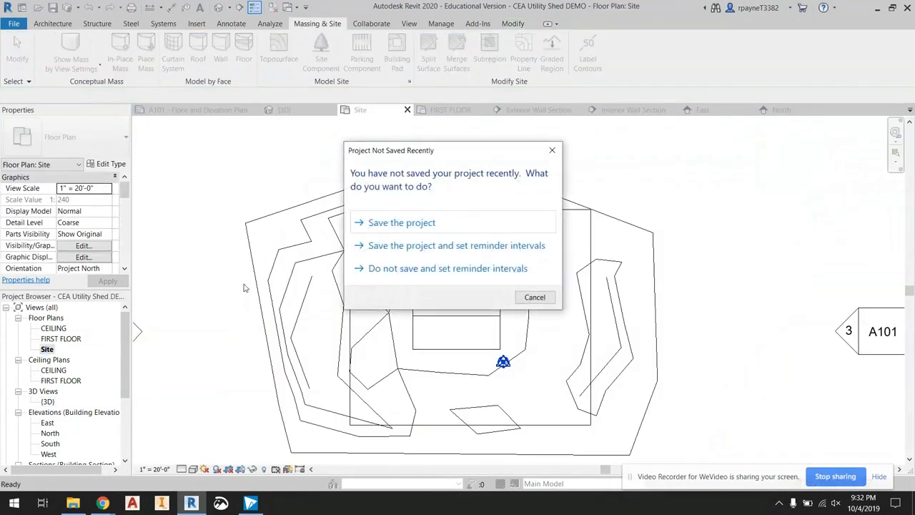
pyautogui.click(402, 223)
pyautogui.click(426, 228)
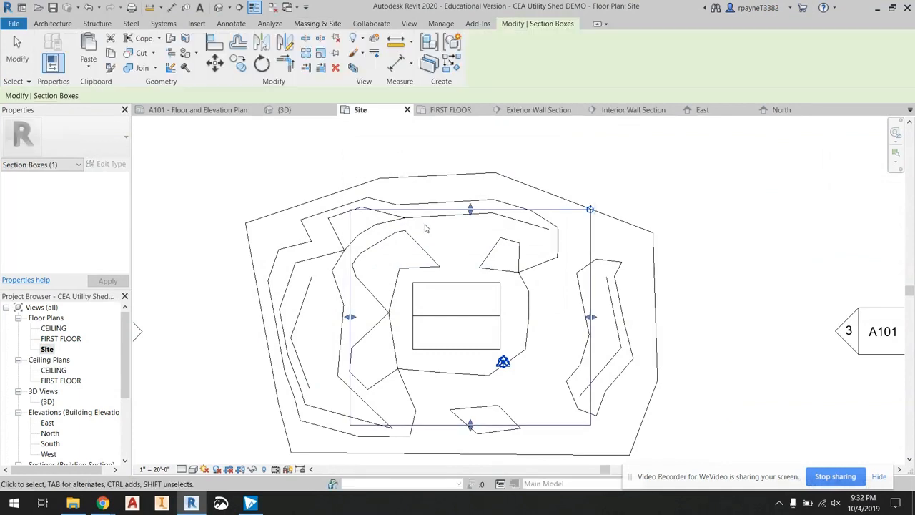
# - Start a building pad on the FIRST FLOOR level and sketch its closed rectangular boundary with lines through the shed's exterior wall corners, 12'-2" deep
pyautogui.click(317, 26)
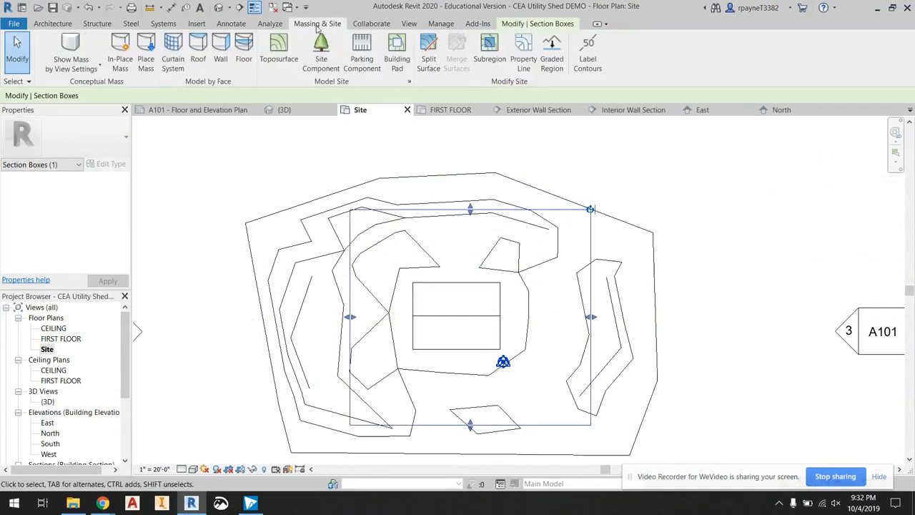
pyautogui.click(404, 46)
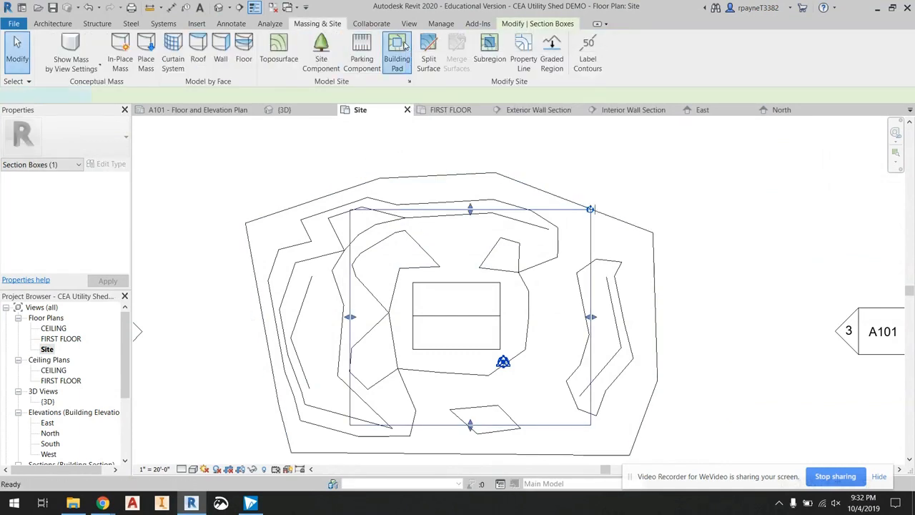
pyautogui.scroll(5, 429, 259)
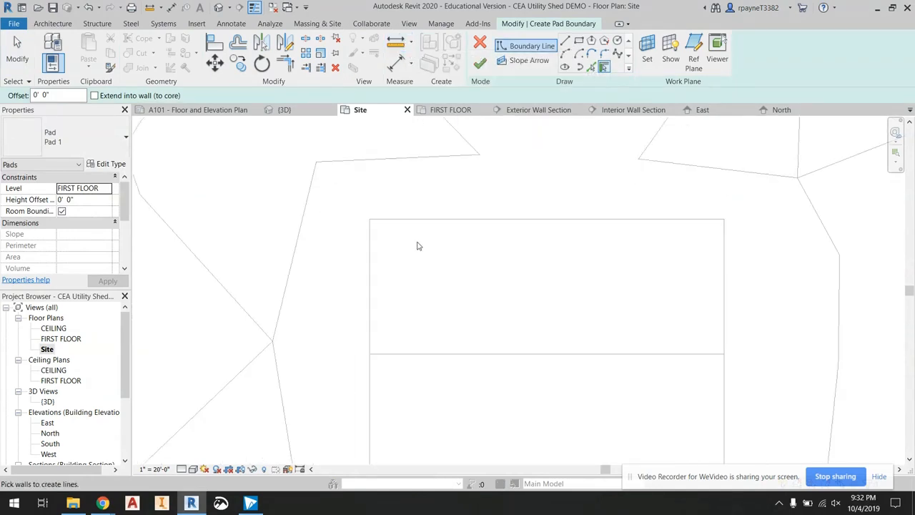
pyautogui.scroll(-2, 383, 225)
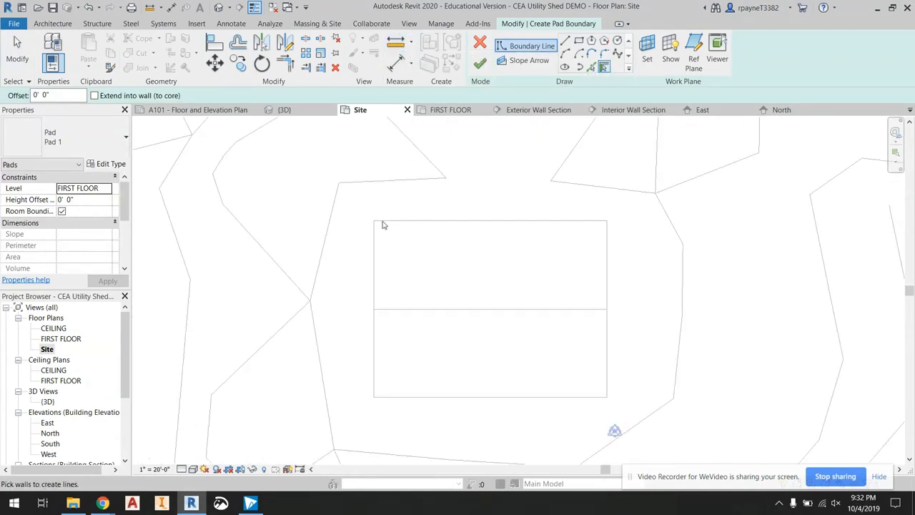
pyautogui.click(566, 41)
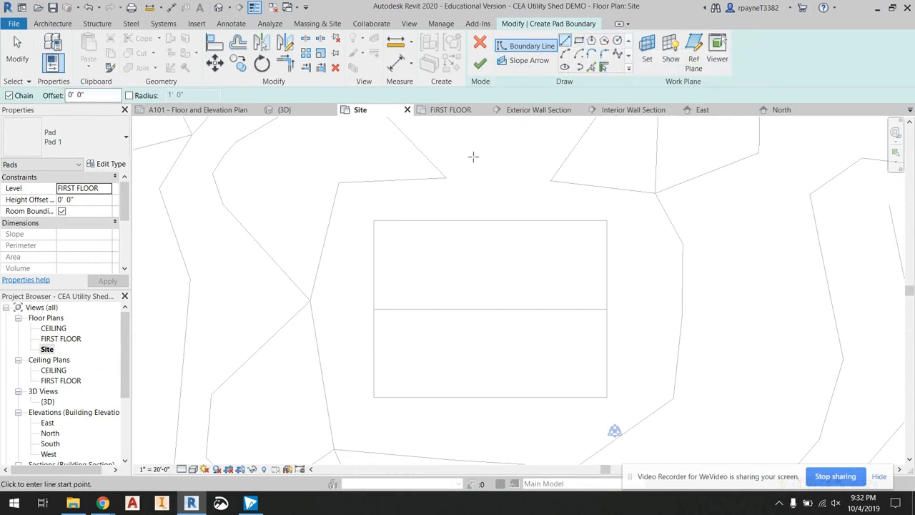
pyautogui.scroll(3, 395, 238)
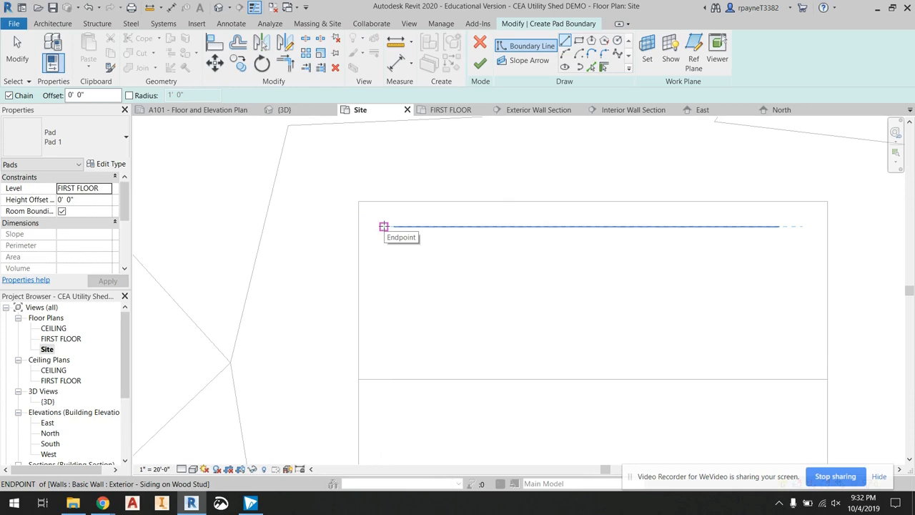
pyautogui.click(384, 225)
pyautogui.scroll(-3, 384, 226)
pyautogui.click(384, 401)
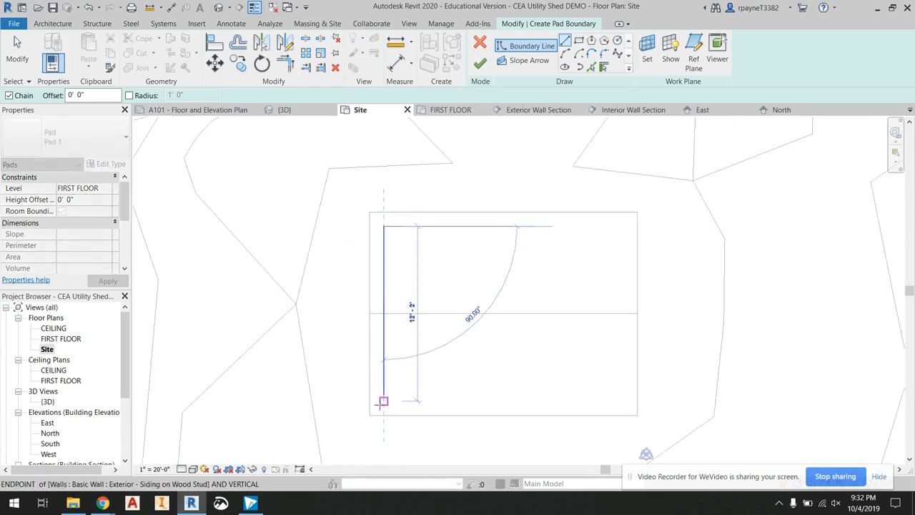
pyautogui.click(623, 401)
pyautogui.click(623, 226)
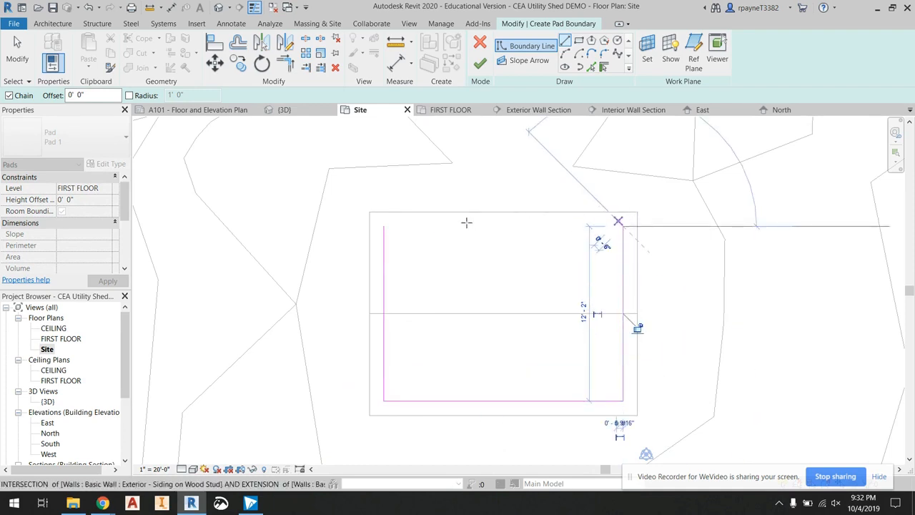
pyautogui.click(384, 226)
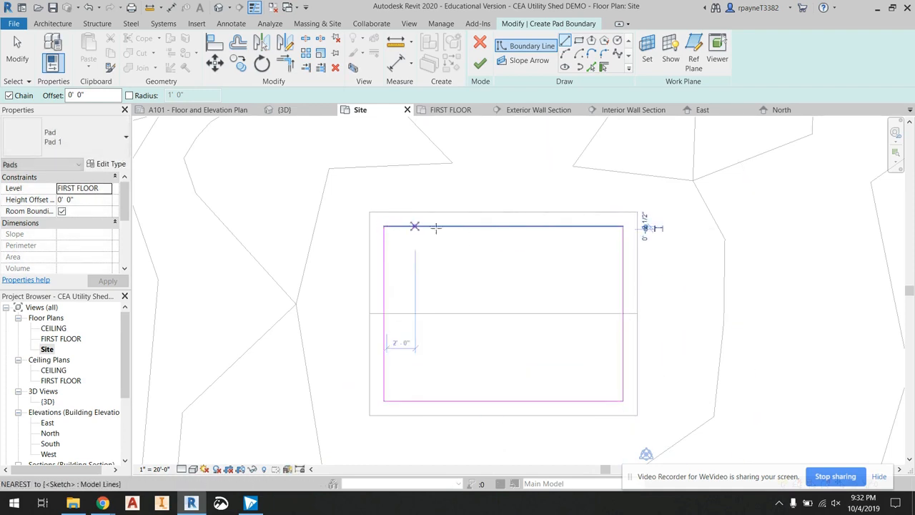
# - Check the corners of the building pad's boundary and finish the pad sketch
pyautogui.scroll(5, 648, 224)
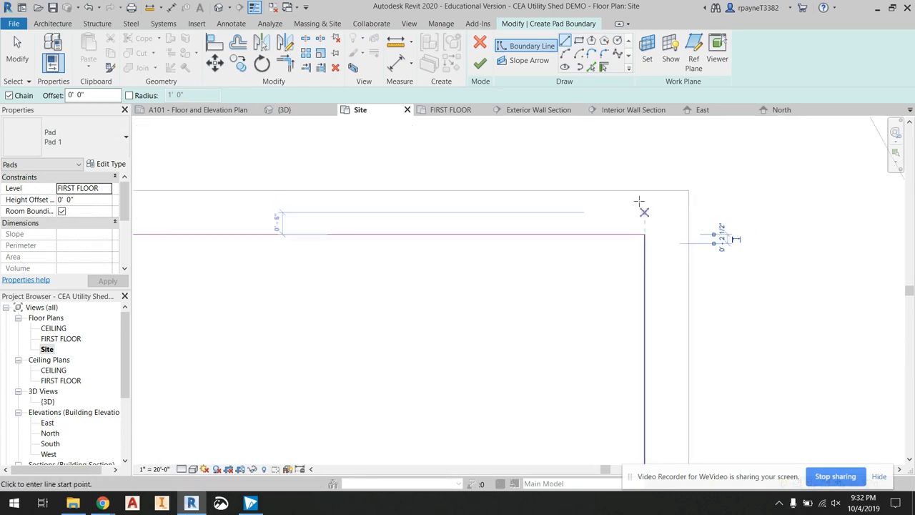
pyautogui.scroll(-1, 628, 207)
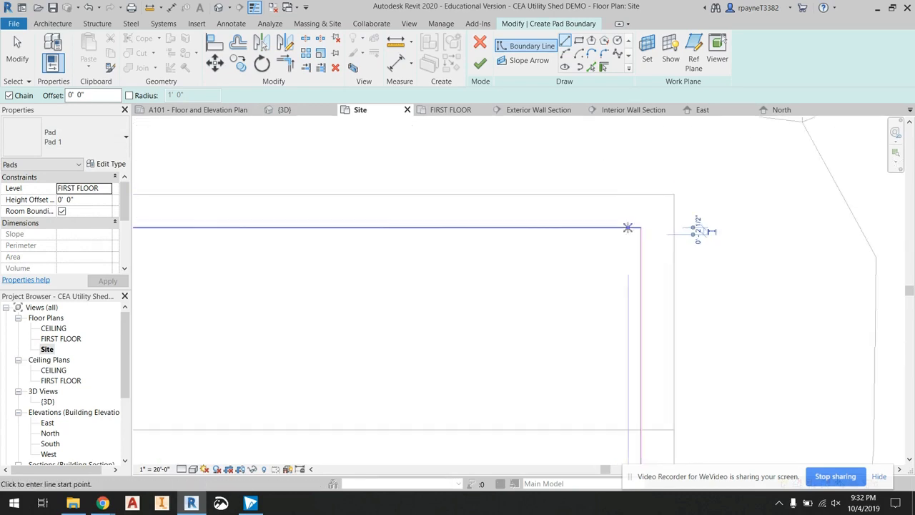
pyautogui.scroll(-3, 553, 231)
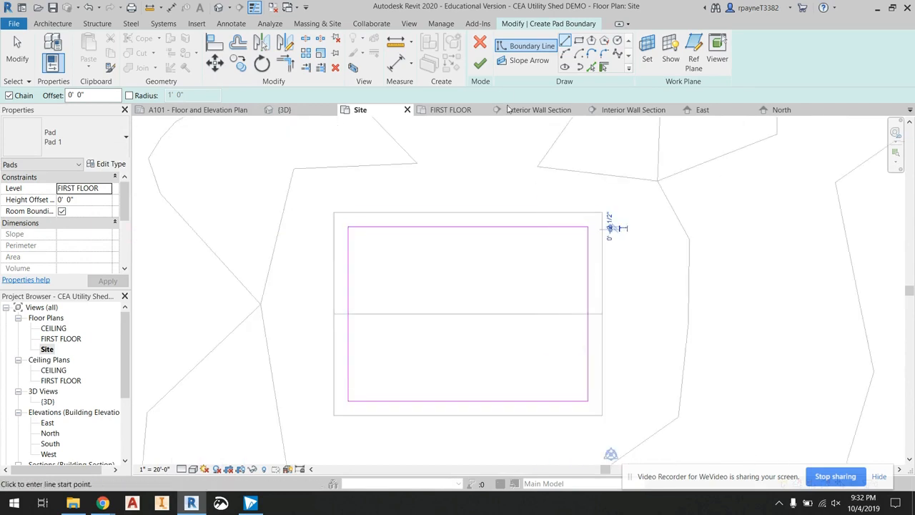
pyautogui.click(481, 64)
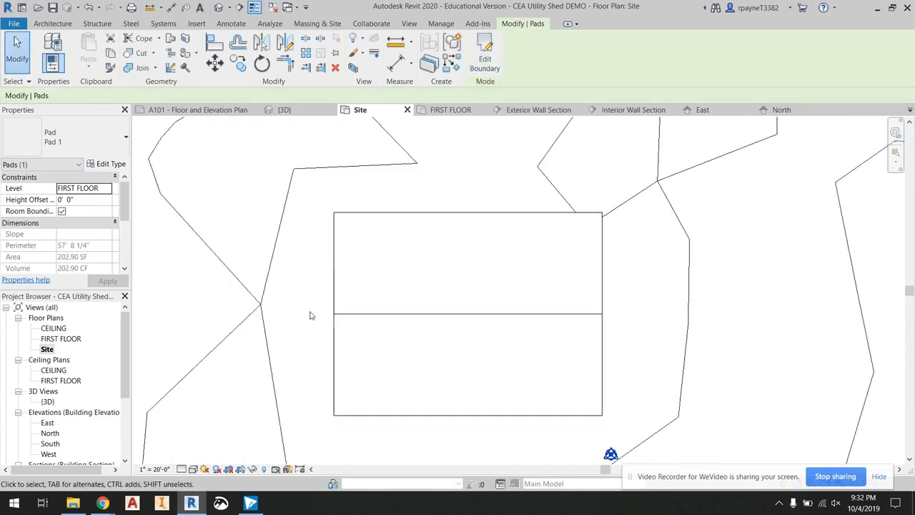
pyautogui.scroll(-5, 696, 319)
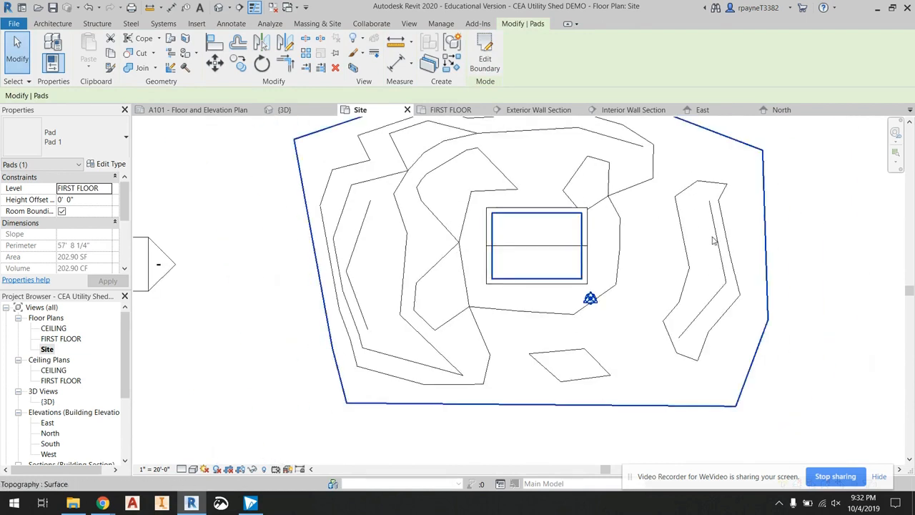
# - Open the 3D view and inspect the pad in the terrain from below and from above
pyautogui.click(222, 10)
pyautogui.scroll(6, 533, 234)
pyautogui.scroll(-4, 565, 231)
pyautogui.keyDown('shift'); pyautogui.moveTo(565, 232); pyautogui.dragTo(647, 322, button='middle'); pyautogui.keyUp('shift')
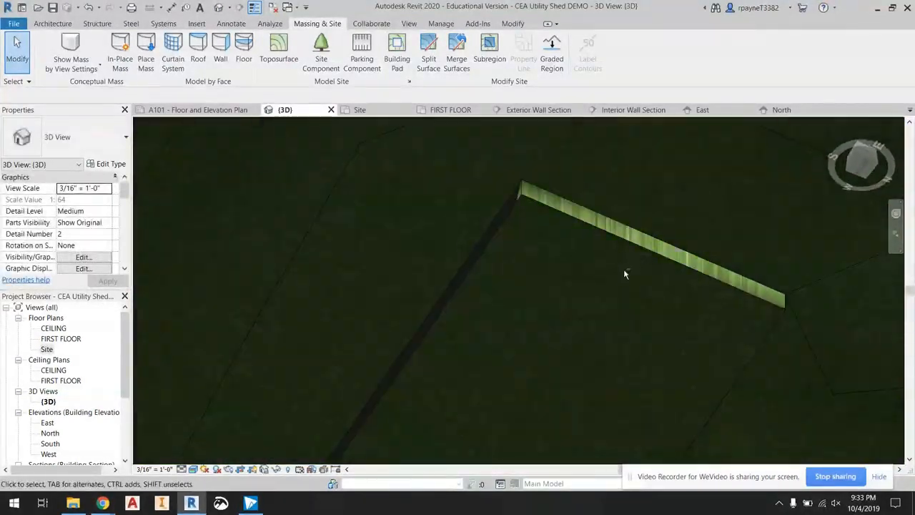
pyautogui.keyDown('shift'); pyautogui.moveTo(725, 313); pyautogui.dragTo(620, 431, button='middle'); pyautogui.keyUp('shift')
pyautogui.scroll(-4, 518, 343)
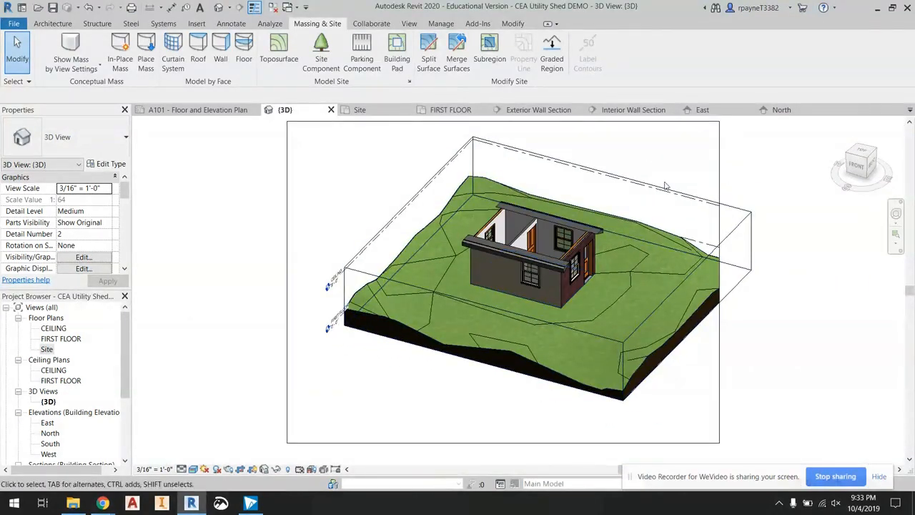
# - Raise the top of the section box above the shed's roof and turn off the 3D view's section box
pyautogui.click(665, 186)
pyautogui.moveTo(548, 238); pyautogui.dragTo(547, 205)
pyautogui.click(165, 203)
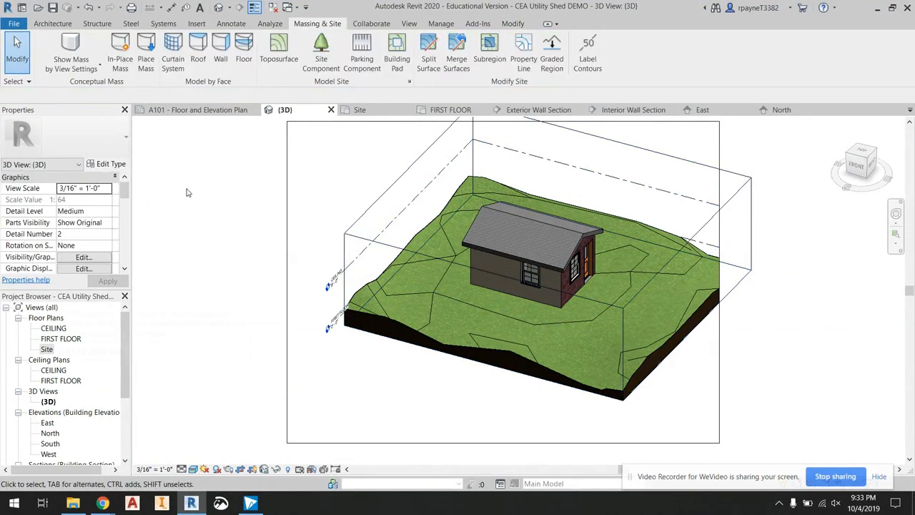
pyautogui.scroll(-6, 80, 249)
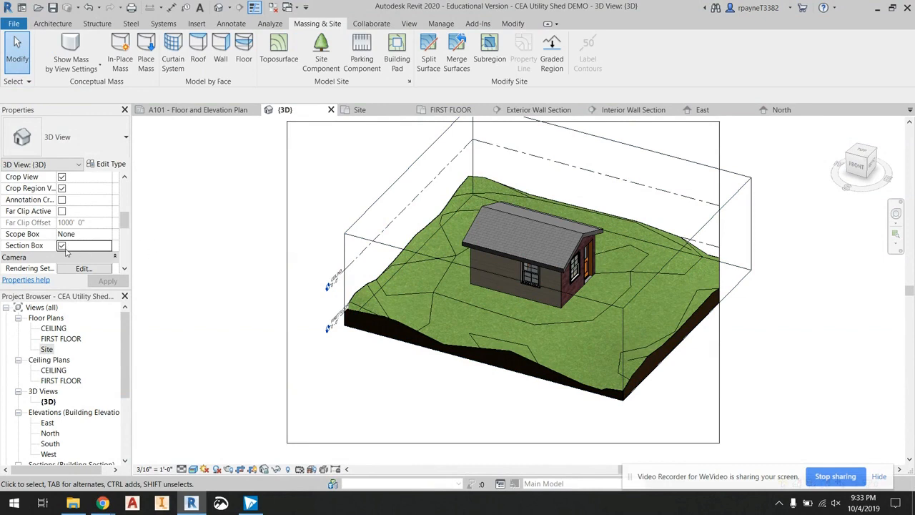
# - Restore the 3D view's home orientation and widen its crop region on both sides to show more terrain around the shed
pyautogui.click(351, 122)
pyautogui.moveTo(288, 282); pyautogui.dragTo(420, 274)
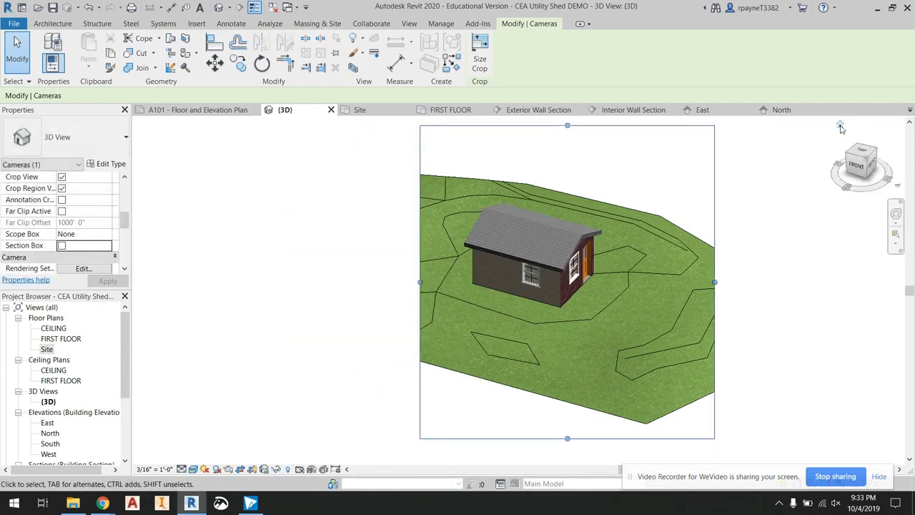
pyautogui.click(841, 126)
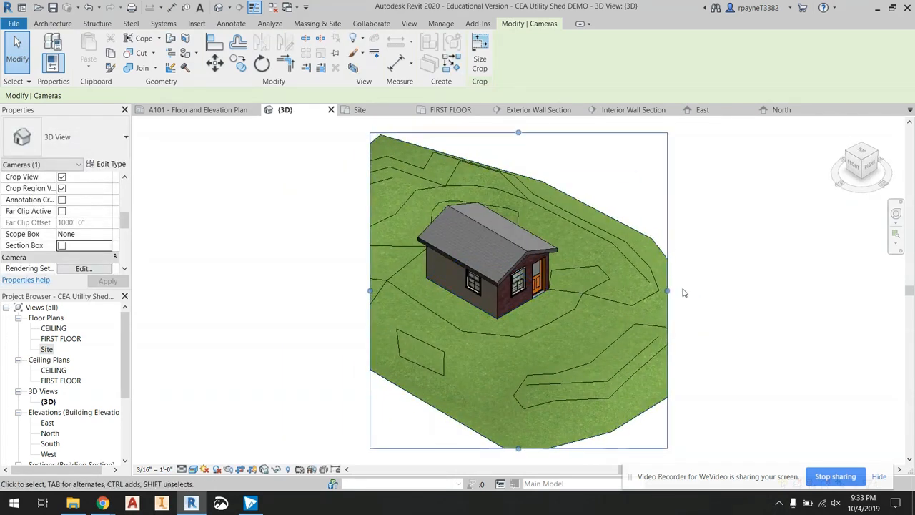
pyautogui.moveTo(666, 291); pyautogui.dragTo(654, 291)
pyautogui.moveTo(576, 289); pyautogui.dragTo(572, 290)
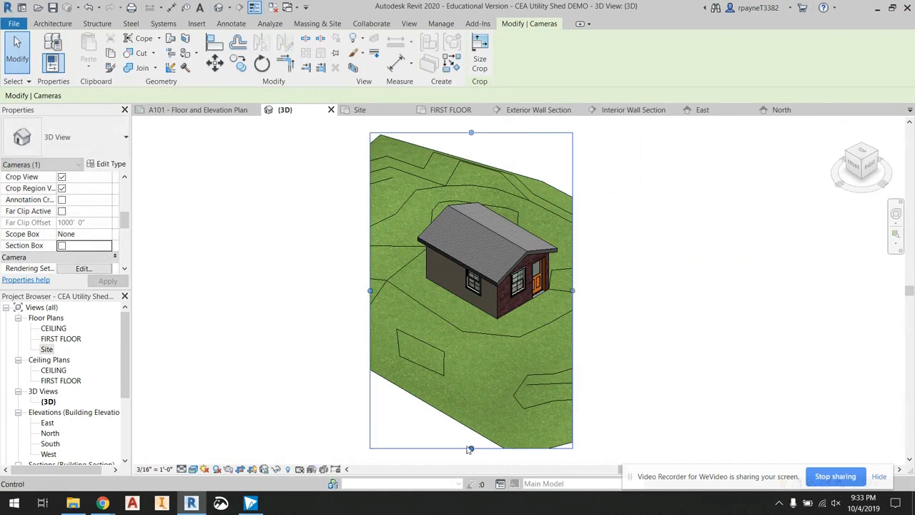
pyautogui.moveTo(369, 289); pyautogui.dragTo(292, 286)
pyautogui.moveTo(573, 290); pyautogui.dragTo(684, 290)
pyautogui.scroll(3, 361, 286)
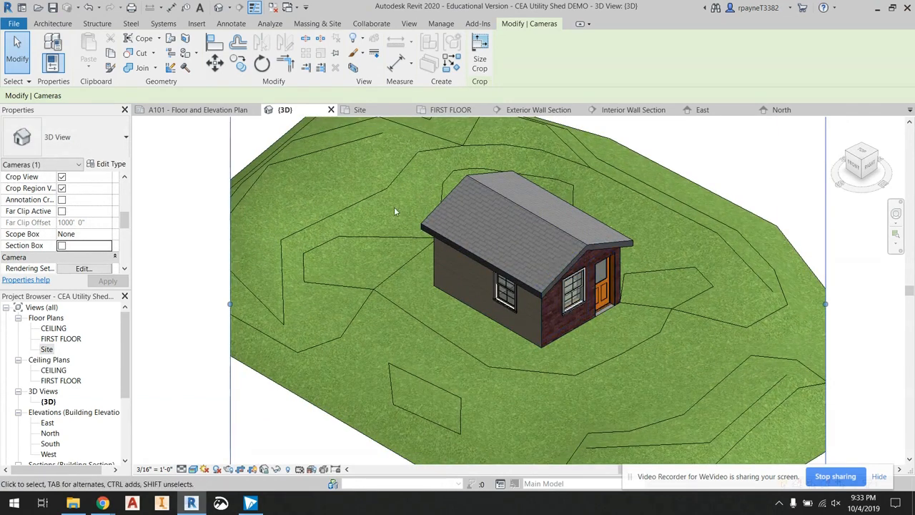
# - Place Gray Birch - 10' trees as site components, three along the shed's windowed side wall and two behind the shed
pyautogui.click(313, 24)
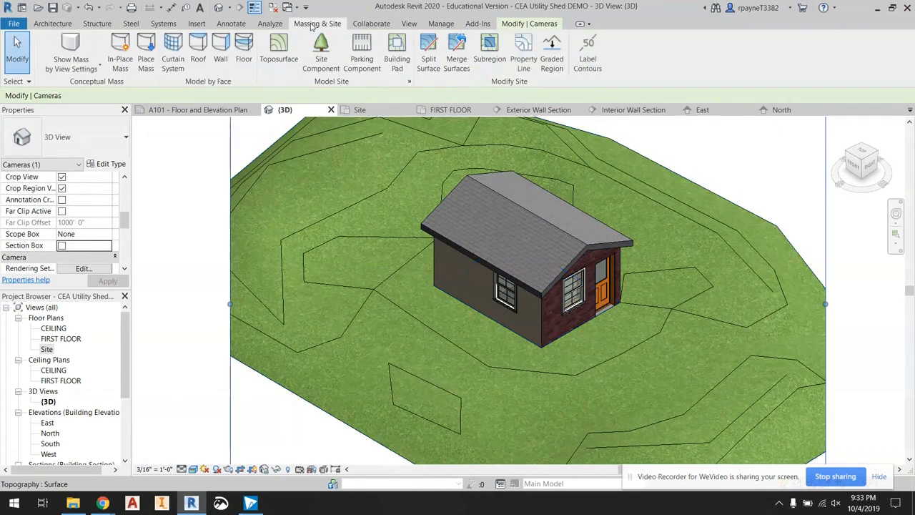
pyautogui.click(326, 61)
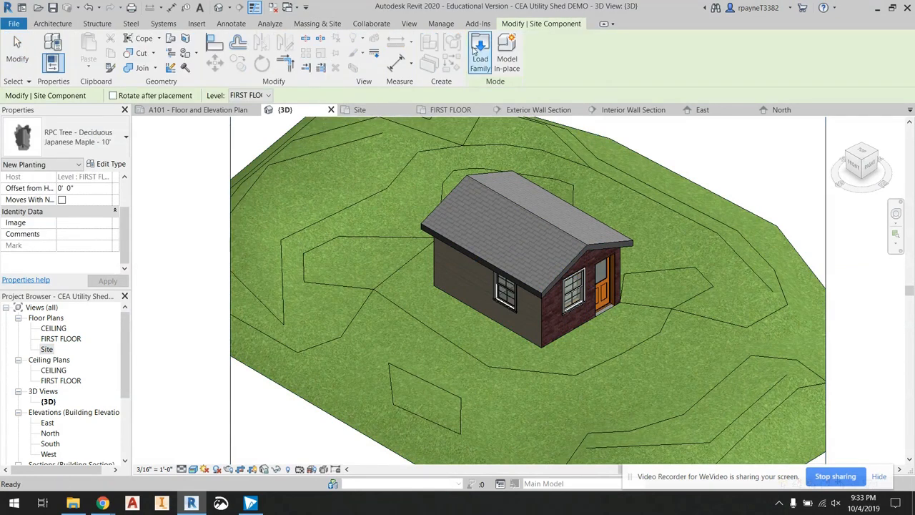
pyautogui.click(86, 139)
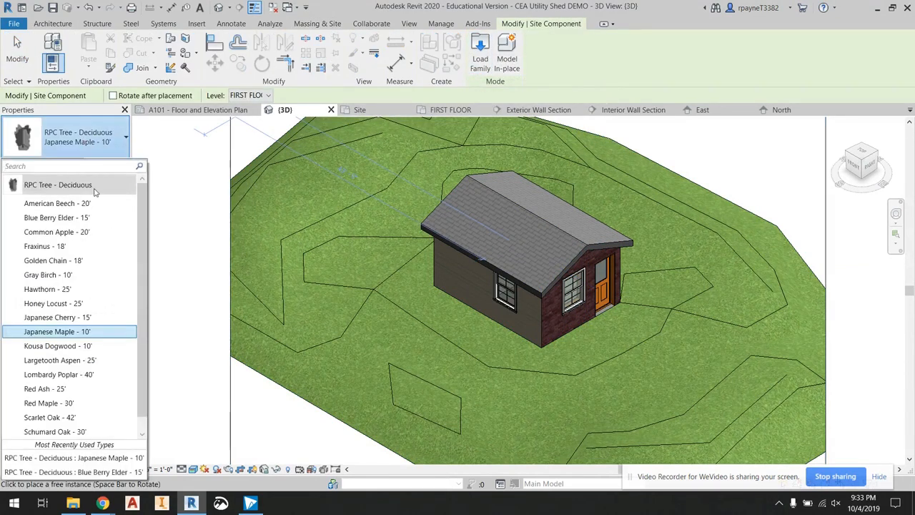
pyautogui.click(112, 276)
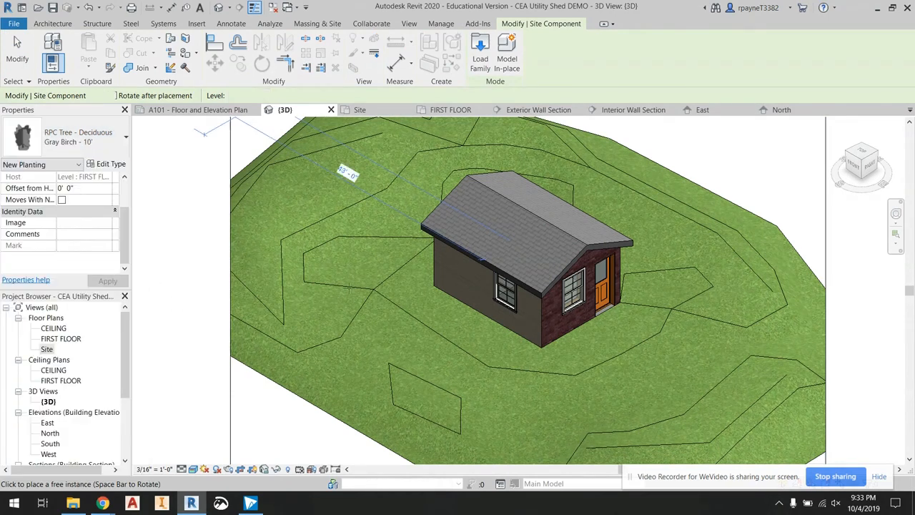
pyautogui.click(399, 304)
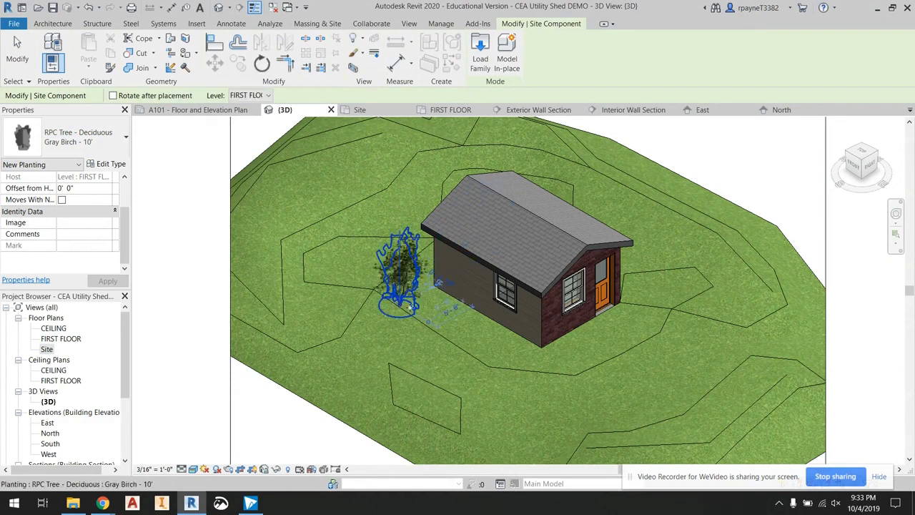
pyautogui.click(447, 321)
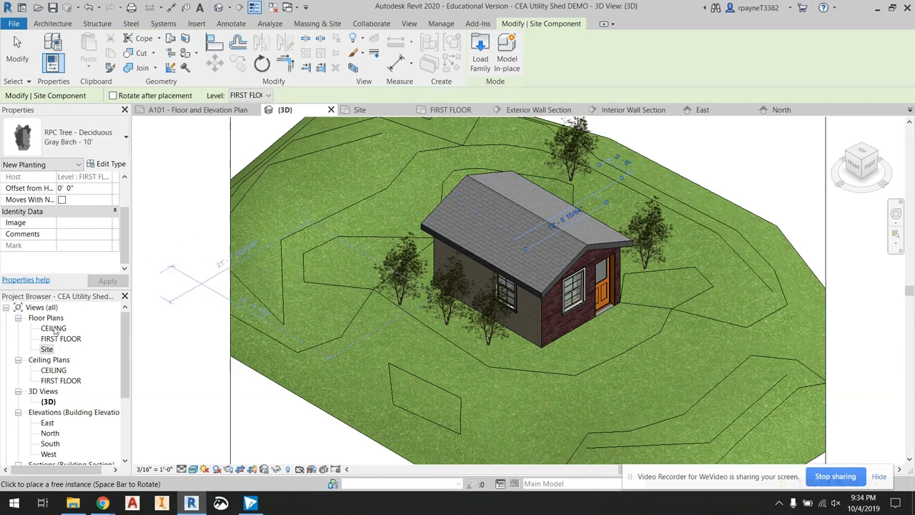
# - Place one Lombardy Poplar - 40' tree on the terrain beyond the shed's back corner
pyautogui.click(79, 136)
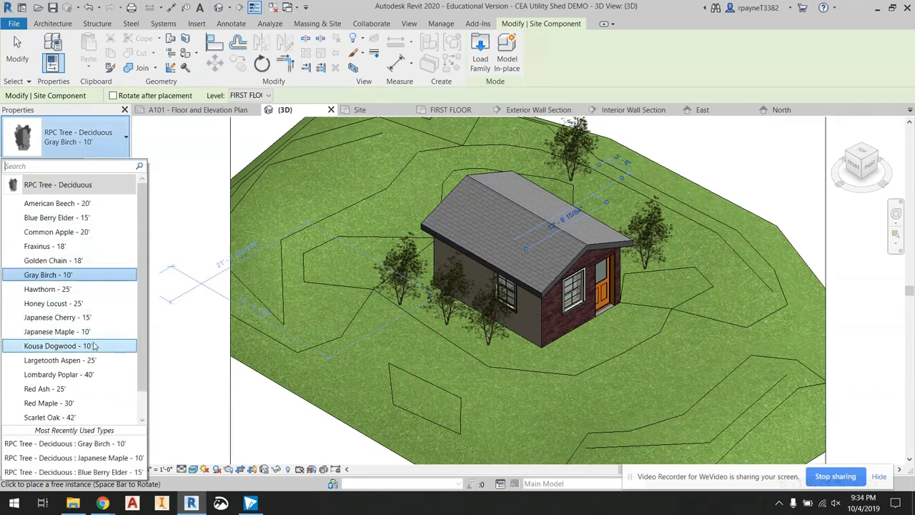
pyautogui.click(98, 375)
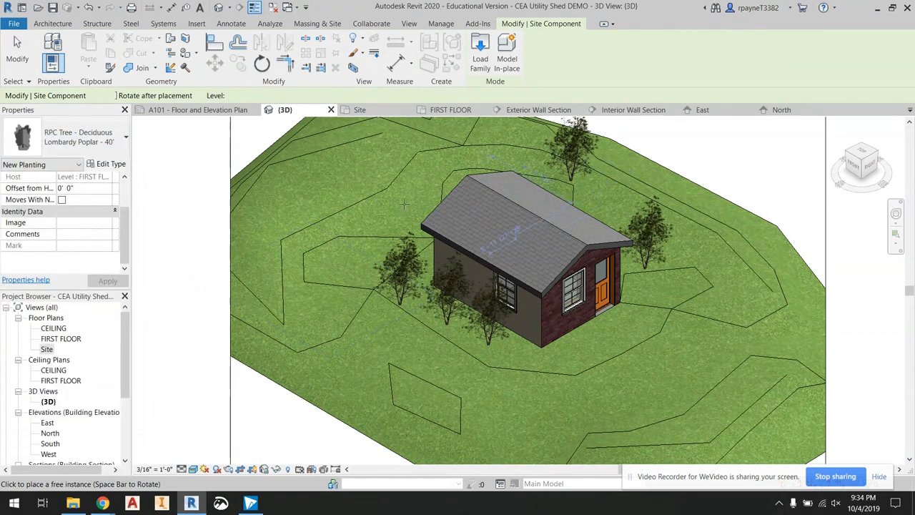
pyautogui.scroll(-3, 379, 214)
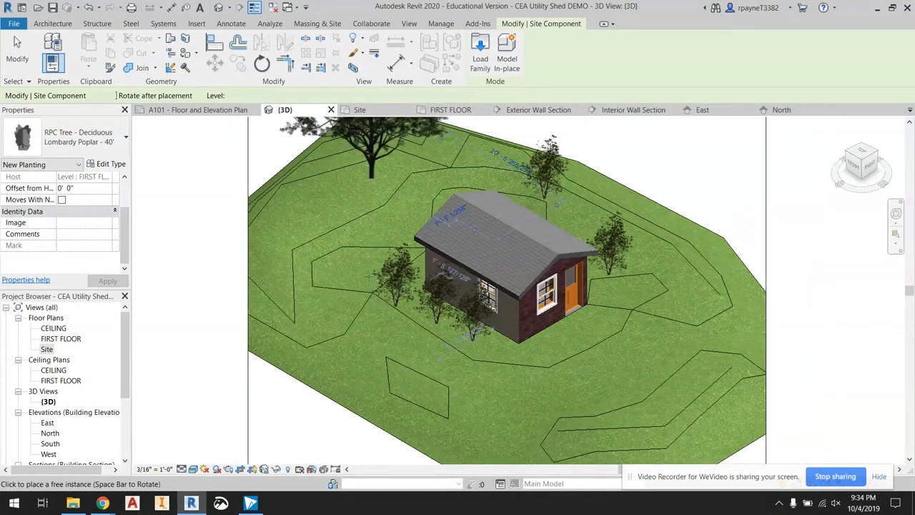
pyautogui.moveTo(374, 245); pyautogui.dragTo(359, 279, button='middle')
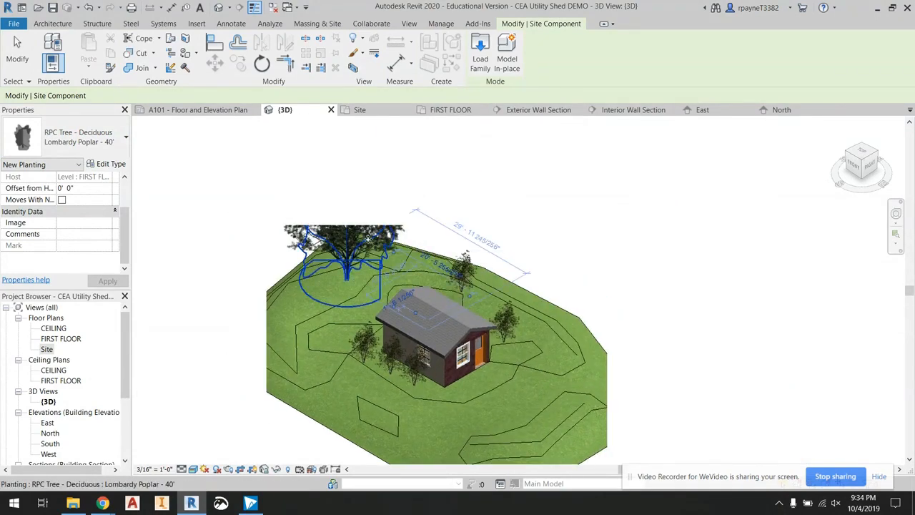
pyautogui.scroll(2, 339, 346)
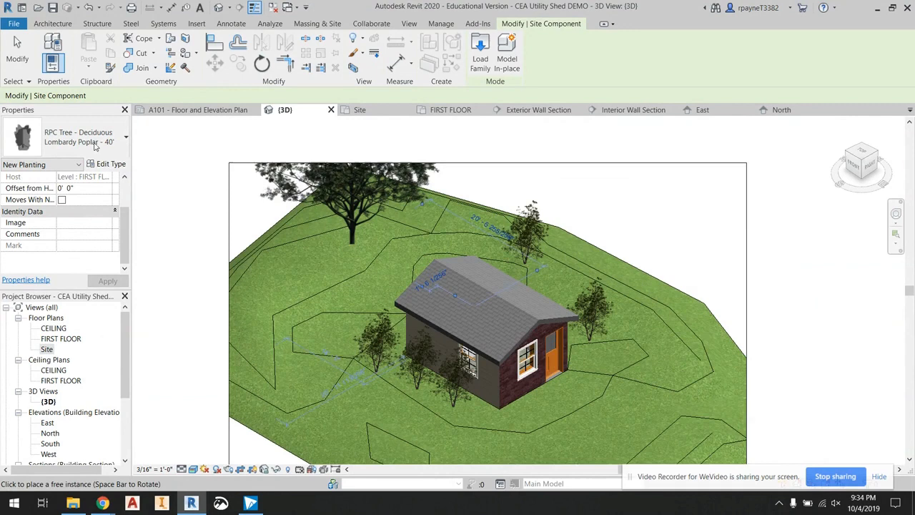
# - Place two Japanese Cherry - 15' trees behind the shed, one near the poplar and one near the birches, and end placement
pyautogui.click(78, 137)
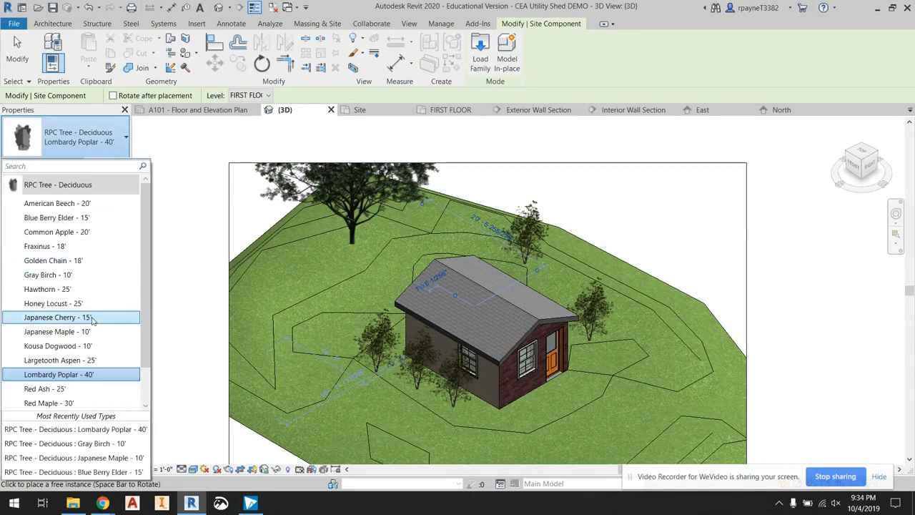
pyautogui.click(57, 318)
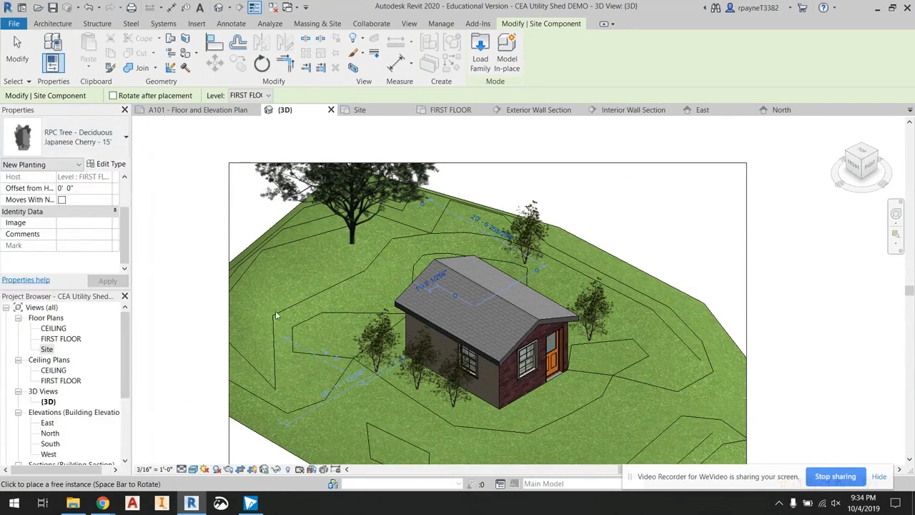
pyautogui.click(377, 303)
pyautogui.scroll(-1, 318, 306)
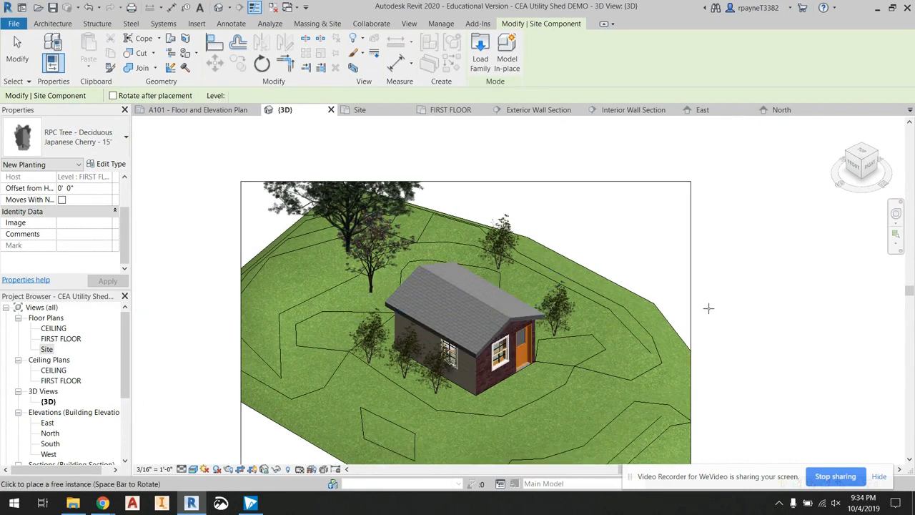
pyautogui.press('Escape')
pyautogui.press('Escape')
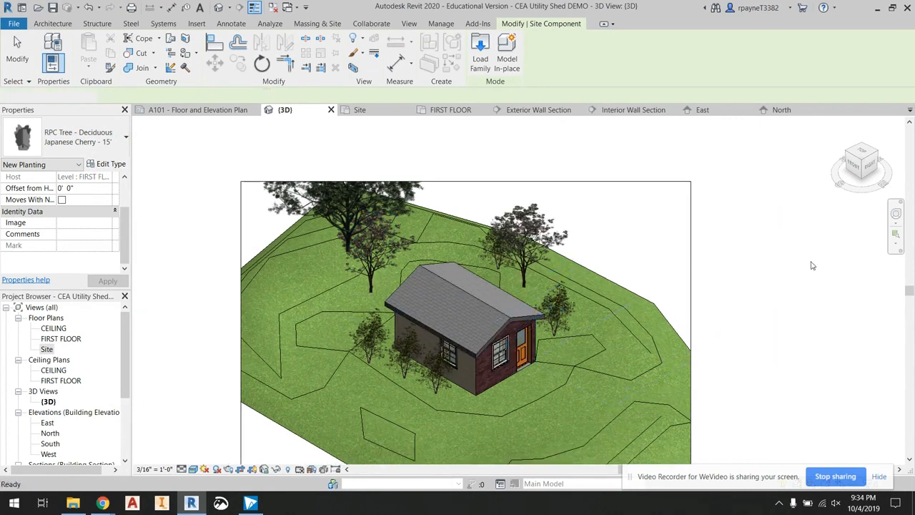
# - Pull all four edges of the 3D view's crop region inward so they frame the shed and nearby trees closely
pyautogui.moveTo(712, 157); pyautogui.dragTo(727, 257, button='middle')
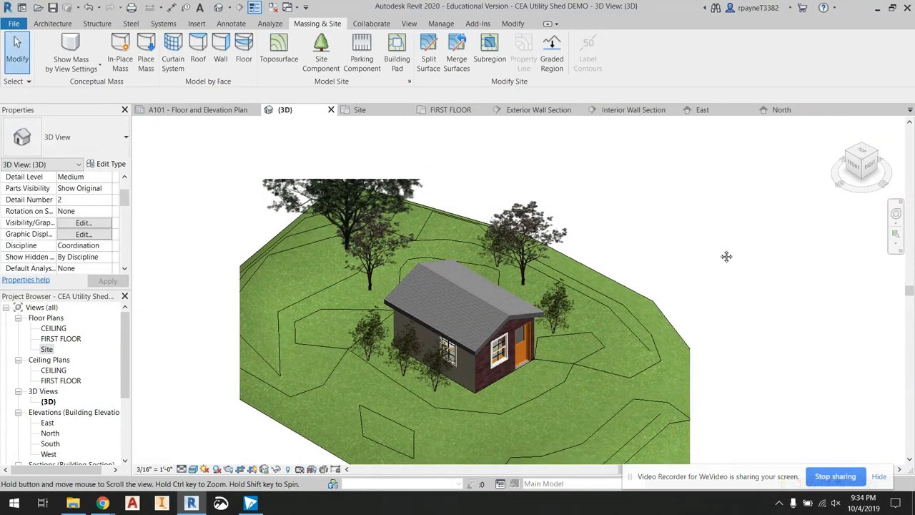
pyautogui.moveTo(708, 193); pyautogui.dragTo(623, 264, button='middle')
pyautogui.click(624, 253)
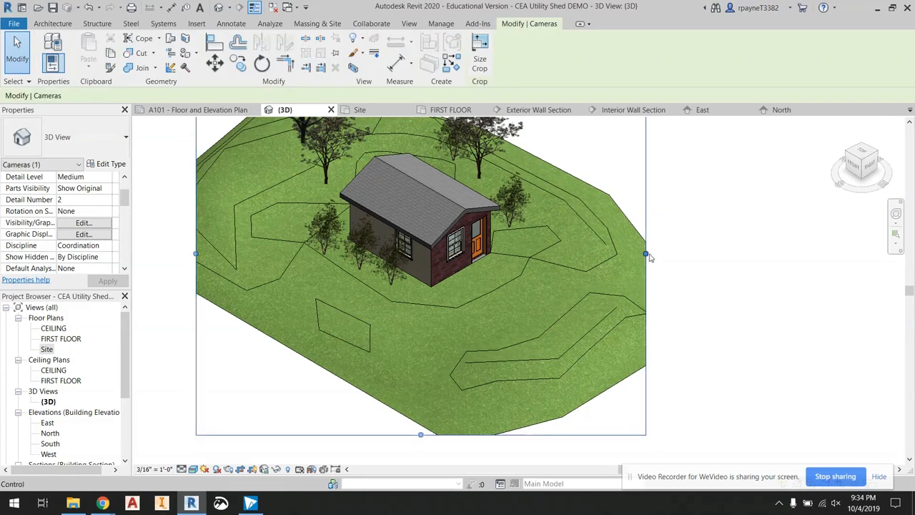
pyautogui.moveTo(522, 255); pyautogui.dragTo(512, 269)
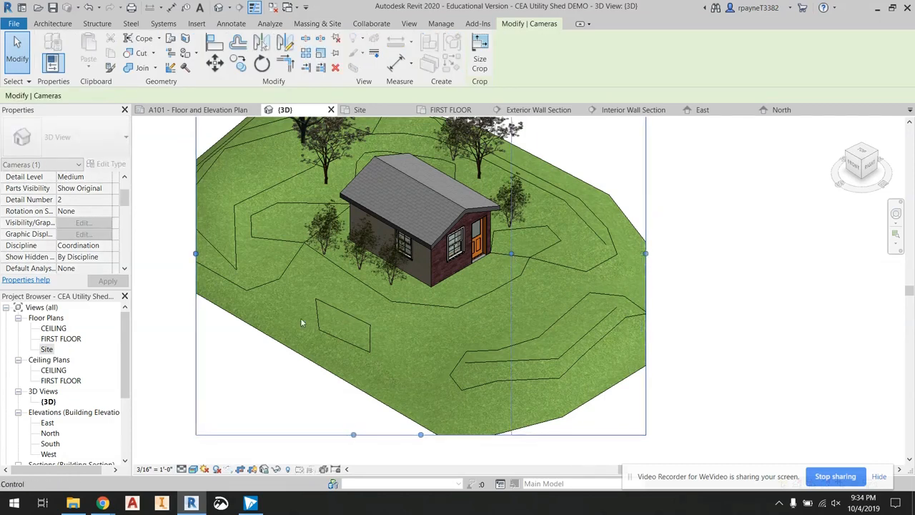
pyautogui.moveTo(198, 253); pyautogui.dragTo(320, 238)
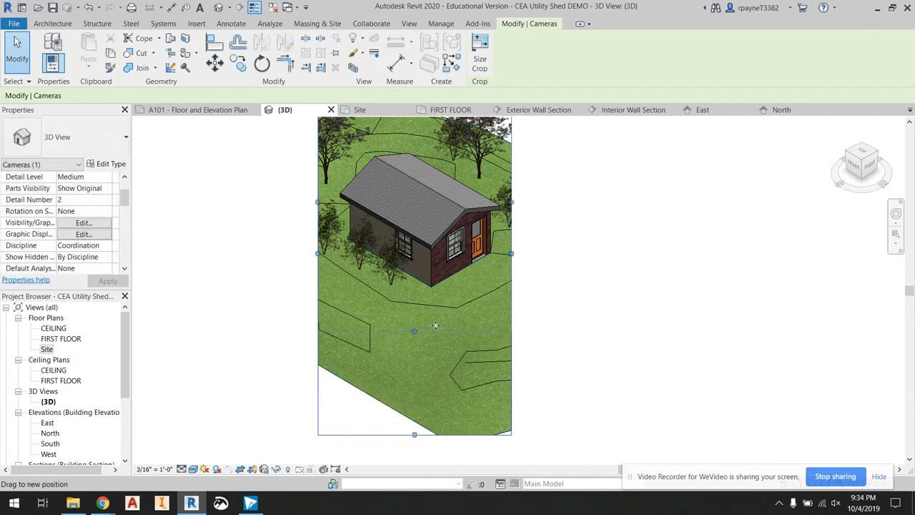
pyautogui.moveTo(435, 325); pyautogui.dragTo(433, 306)
pyautogui.moveTo(475, 165); pyautogui.dragTo(497, 246, button='middle')
pyautogui.moveTo(443, 155); pyautogui.dragTo(442, 199, button='middle')
pyautogui.moveTo(438, 211); pyautogui.dragTo(446, 275)
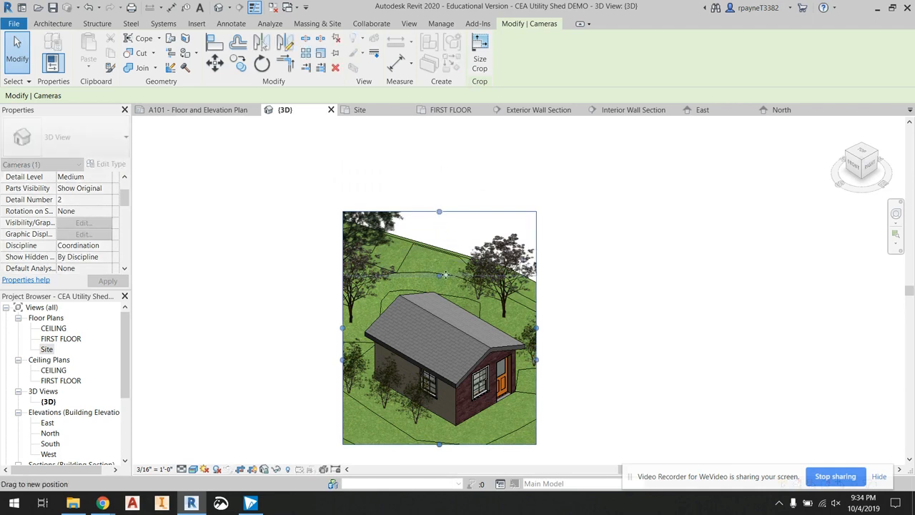
pyautogui.click(642, 301)
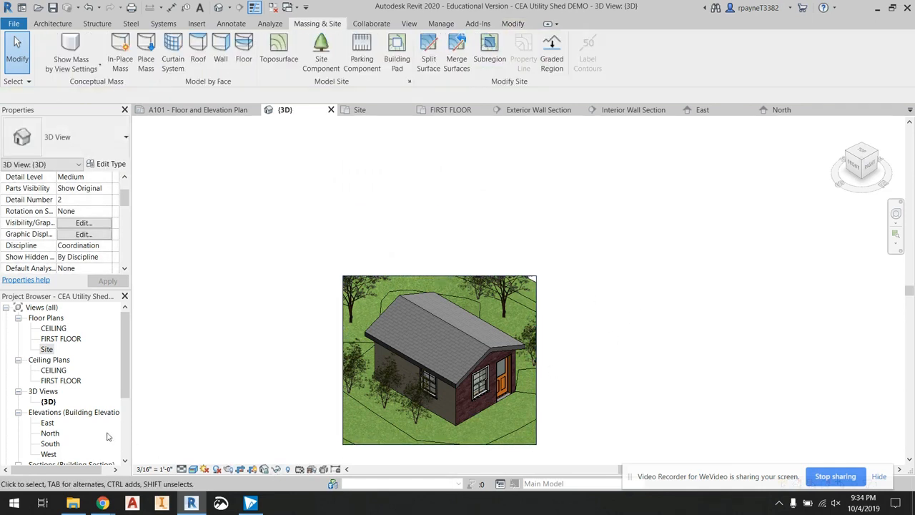
# - Open the sheet A101 - Floor and Elevation Plan
pyautogui.scroll(-3, 107, 436)
pyautogui.doubleClick(73, 423)
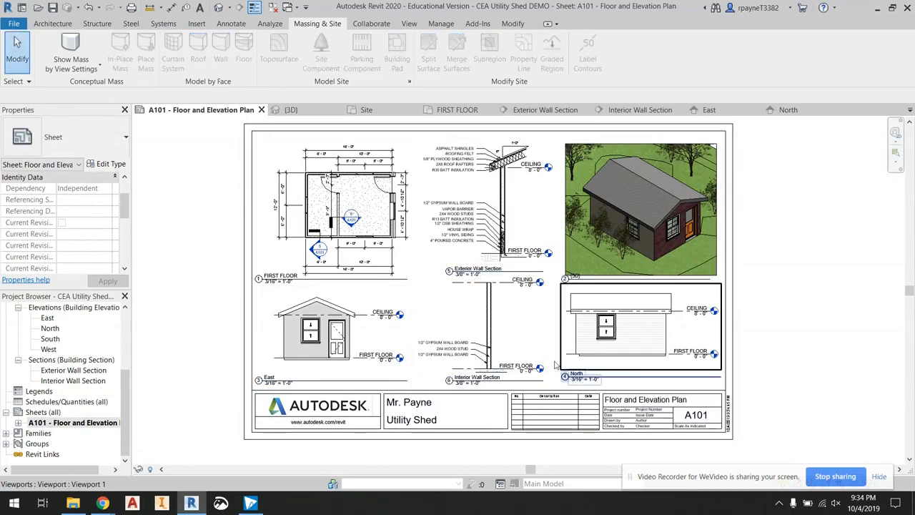
pyautogui.scroll(2, 162, 350)
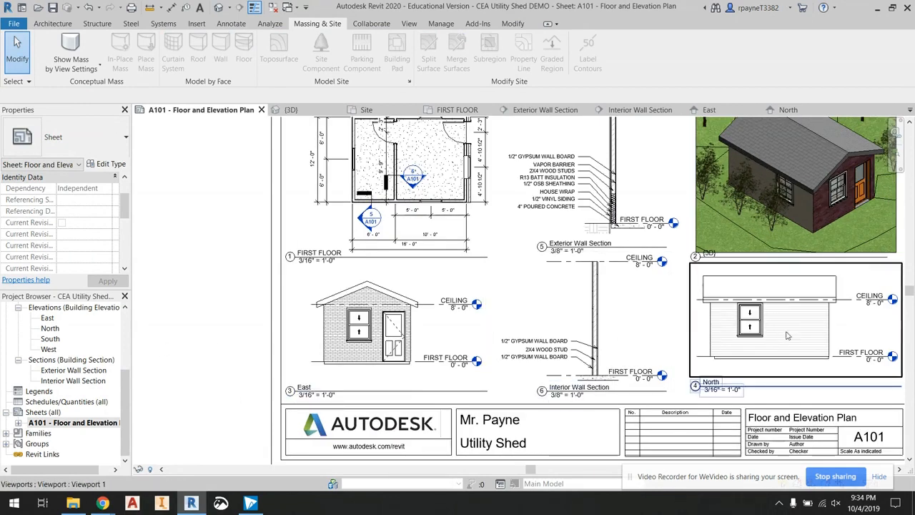
pyautogui.scroll(-3, 787, 335)
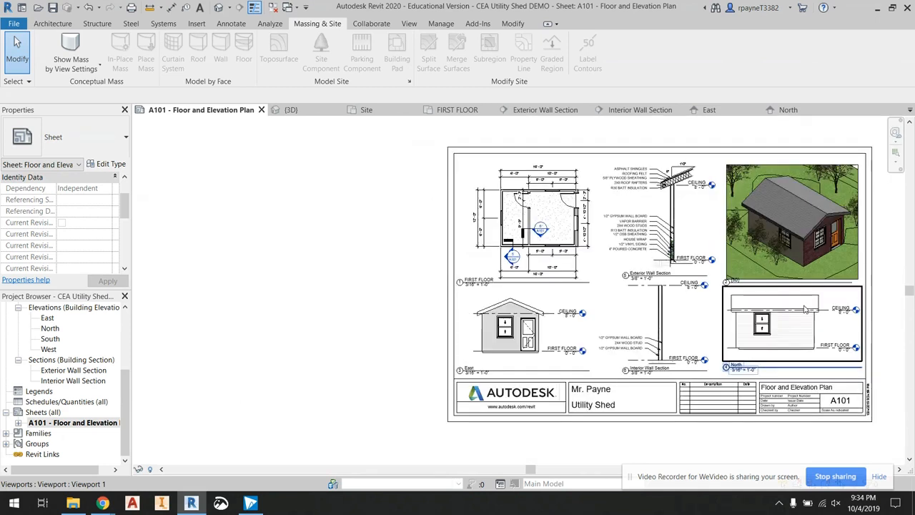
pyautogui.moveTo(772, 318); pyautogui.dragTo(697, 305, button='middle')
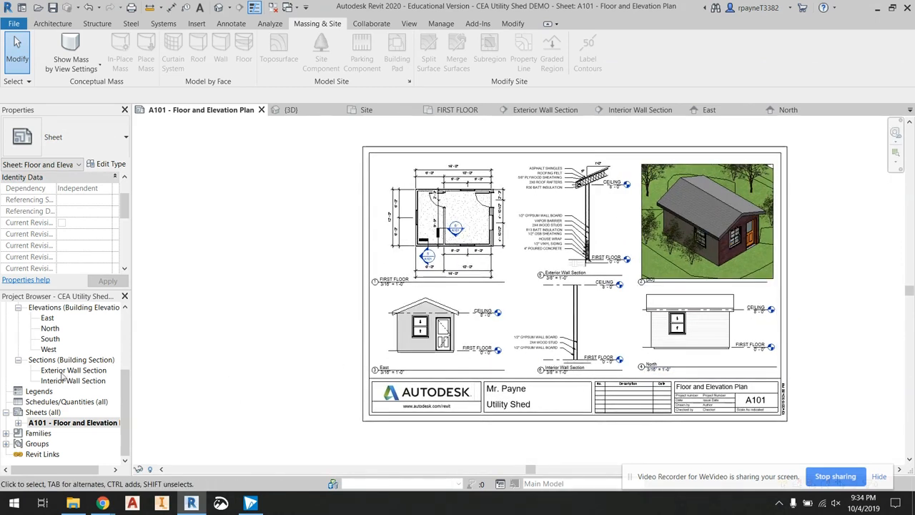
# - Open the {3D} view and orbit it to face the shed's long front side with the three small trees
pyautogui.scroll(3, 63, 376)
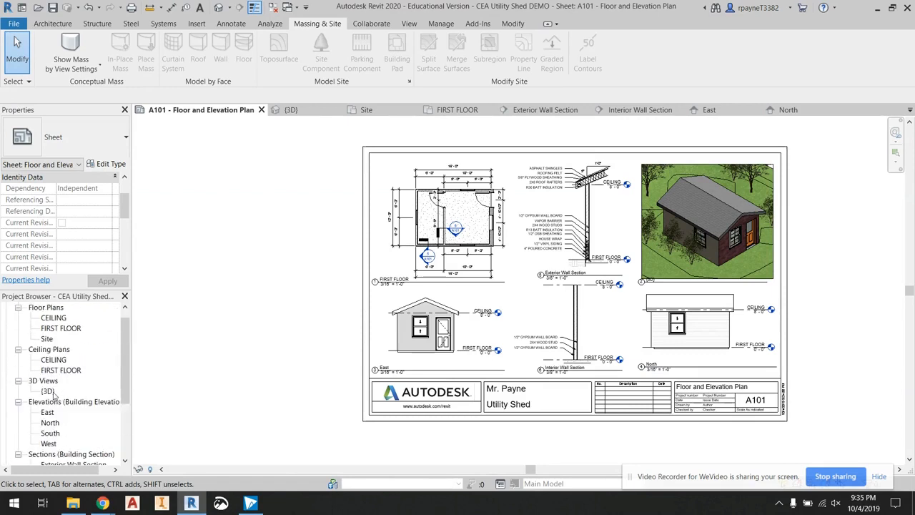
pyautogui.doubleClick(48, 391)
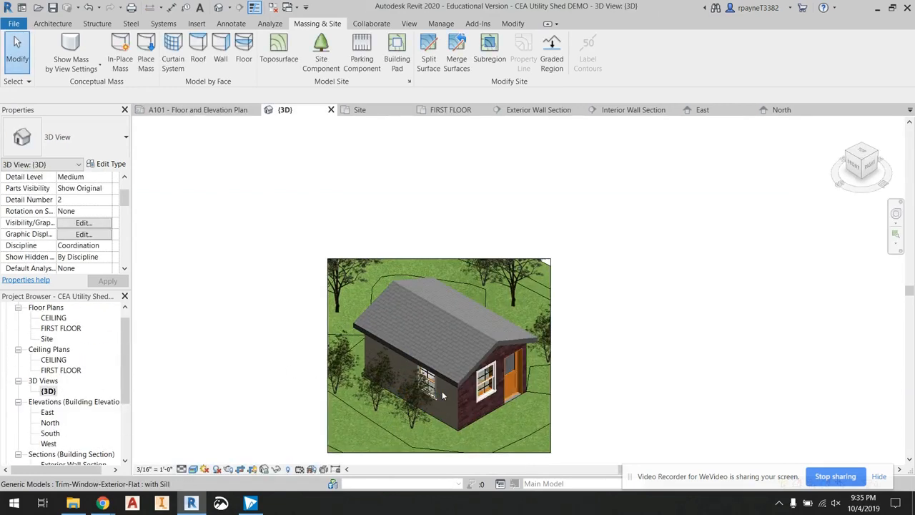
pyautogui.scroll(1, 442, 395)
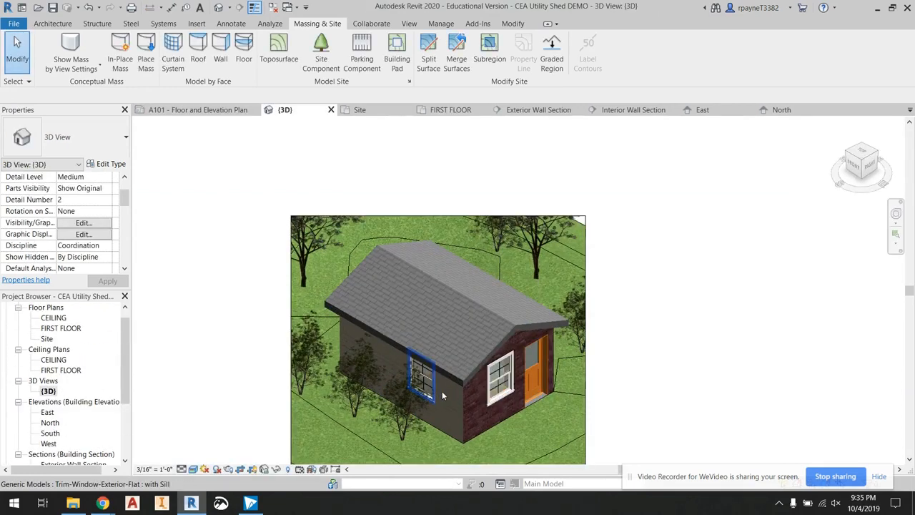
pyautogui.click(321, 52)
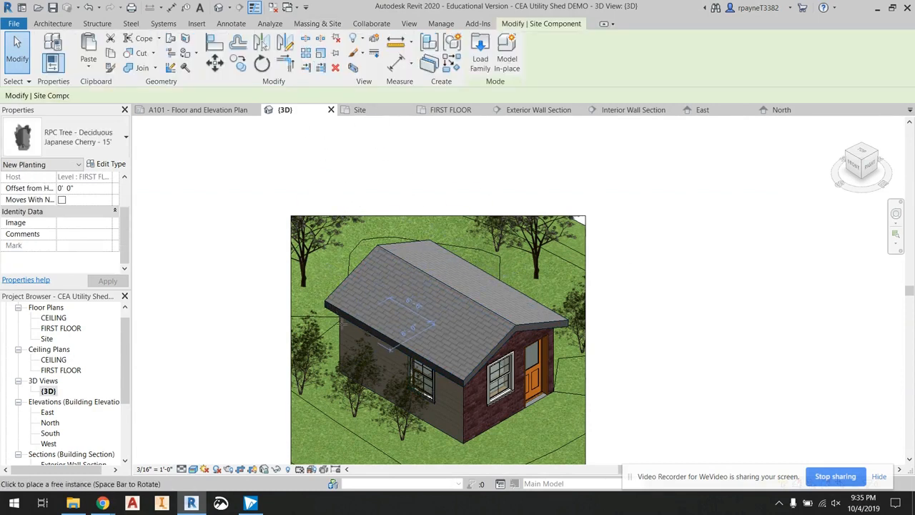
pyautogui.keyDown('shift'); pyautogui.moveTo(405, 346); pyautogui.dragTo(464, 341, button='middle'); pyautogui.keyUp('shift')
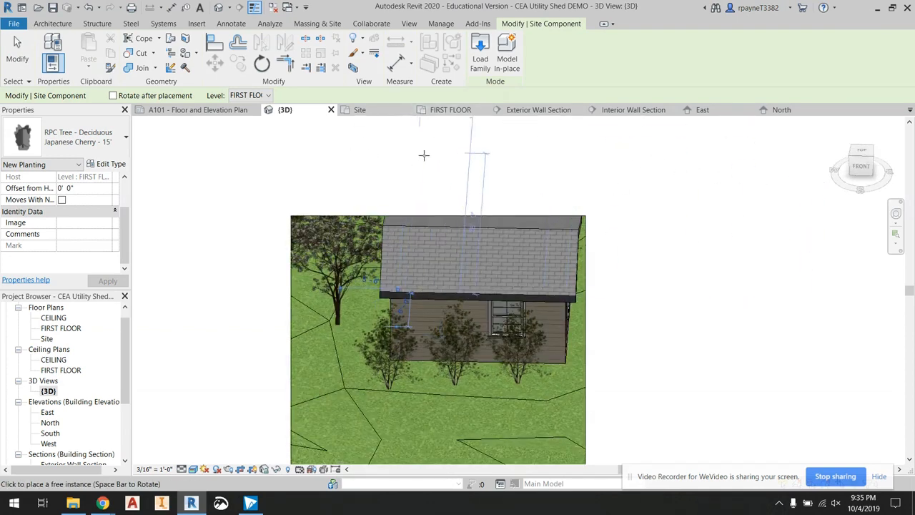
pyautogui.press('Escape')
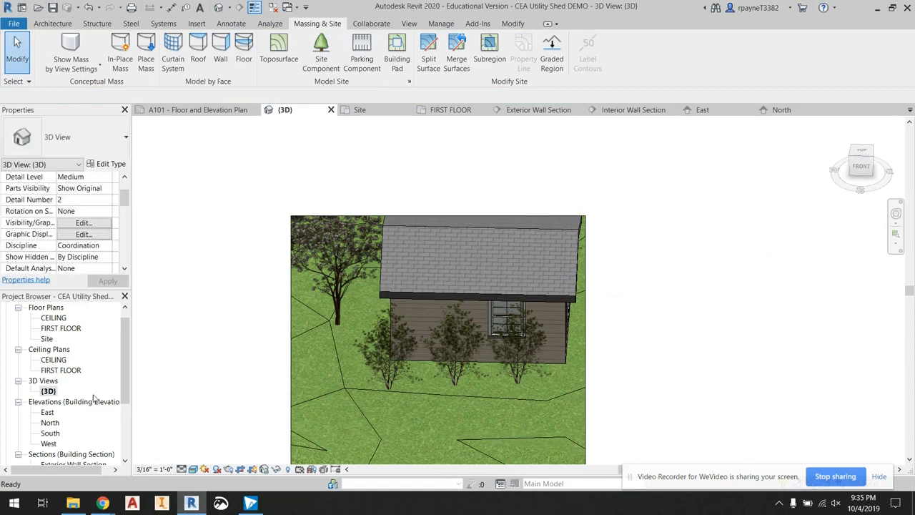
# - Open sheet A101 - Floor and Elevation Plan and examine the East and North elevation viewports
pyautogui.scroll(-3, 52, 417)
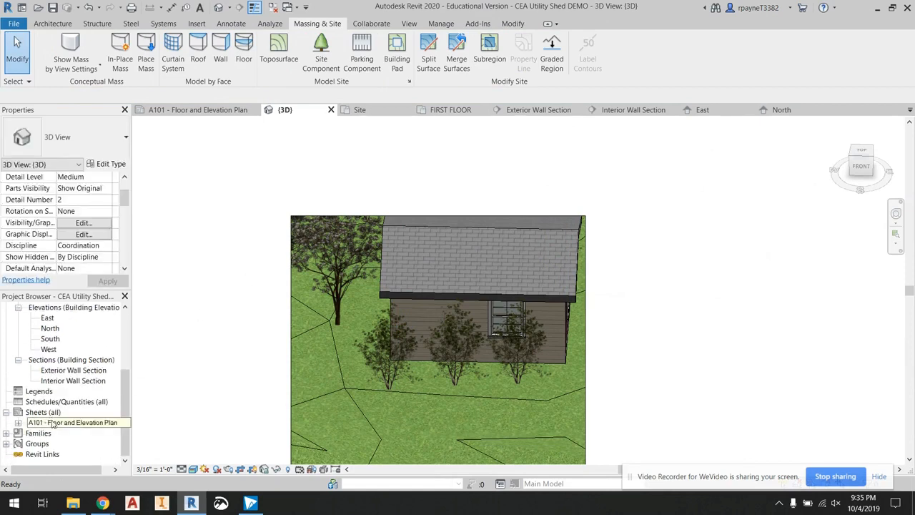
pyautogui.doubleClick(51, 423)
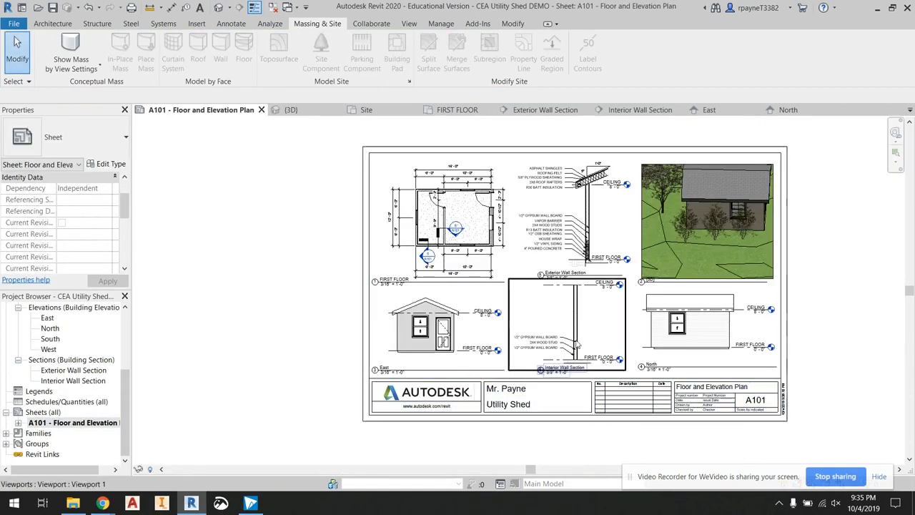
pyautogui.scroll(3, 663, 361)
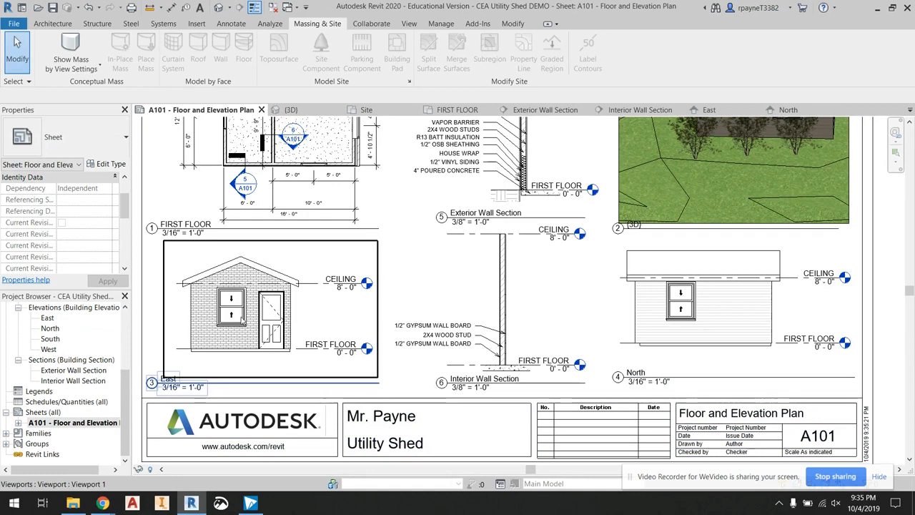
# - In the East elevation, reveal hidden elements, unhide the trees' whole category, and leave the reveal mode
pyautogui.doubleClick(48, 318)
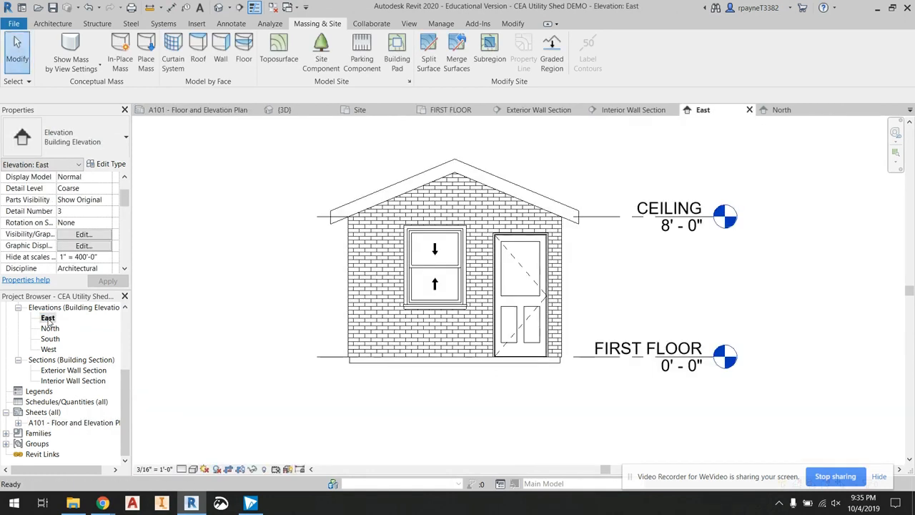
pyautogui.click(264, 469)
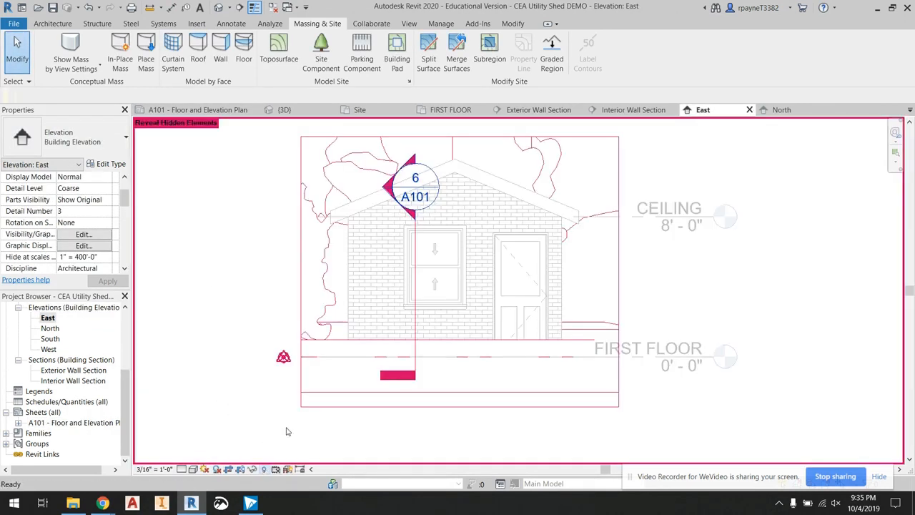
pyautogui.click(343, 254)
pyautogui.click(349, 170)
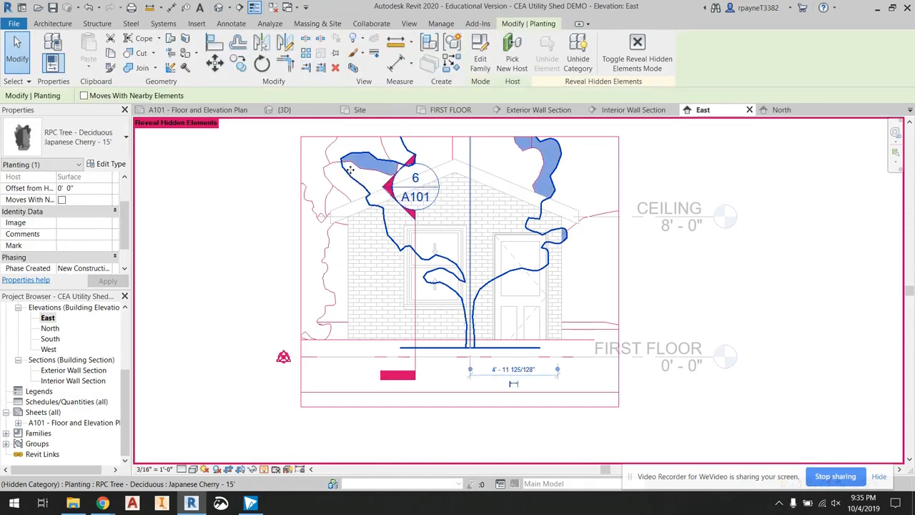
pyautogui.click(329, 184)
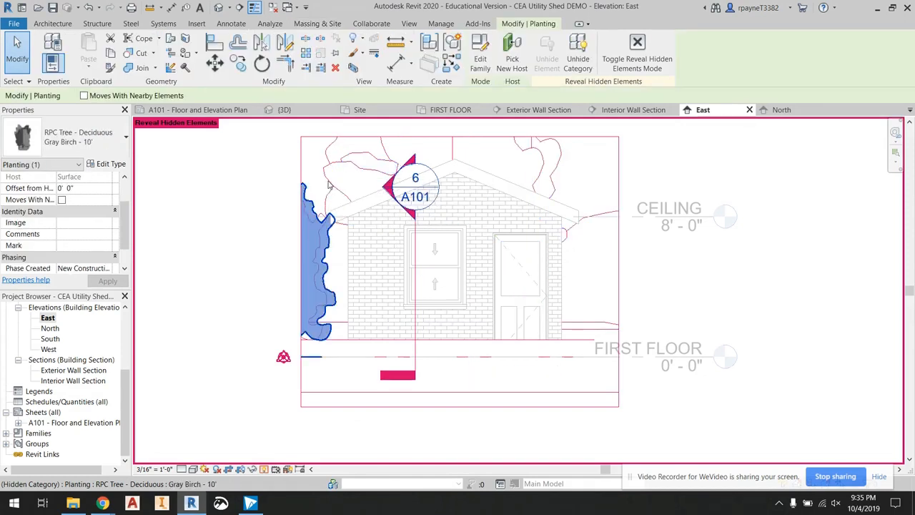
pyautogui.rightClick(328, 182)
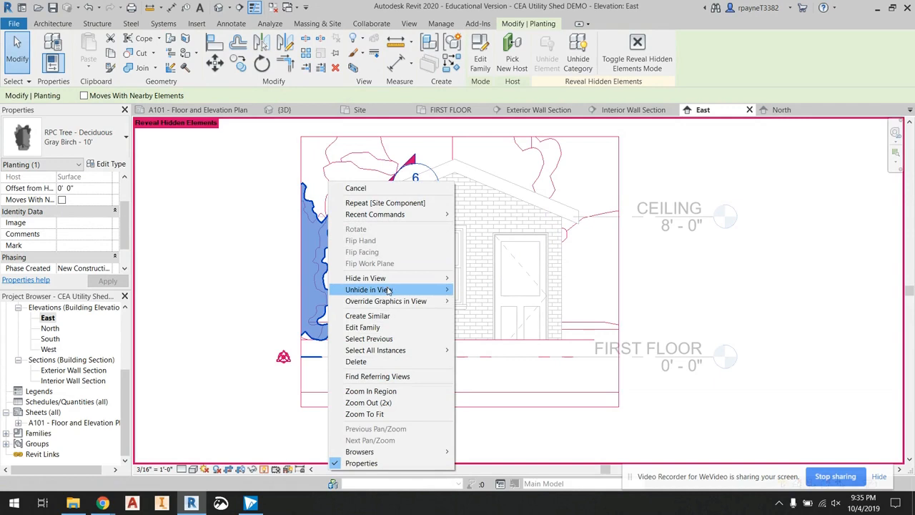
pyautogui.click(475, 301)
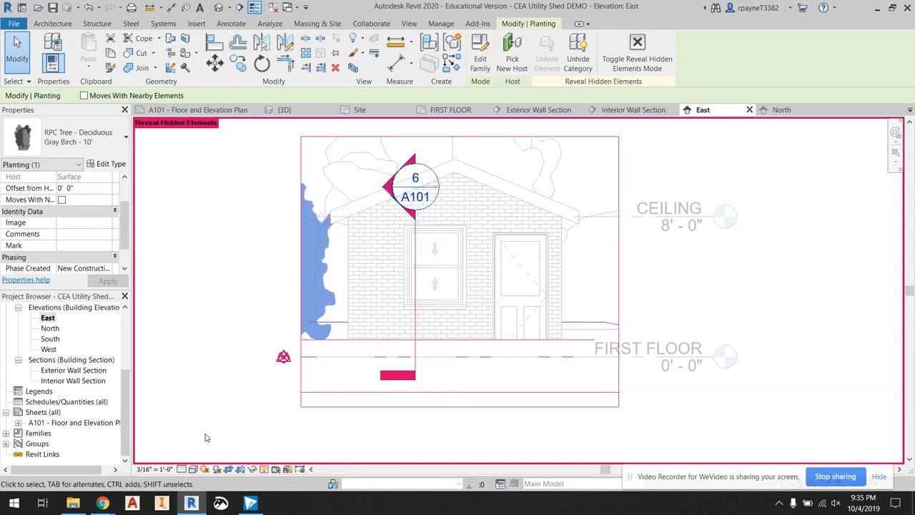
pyautogui.click(264, 470)
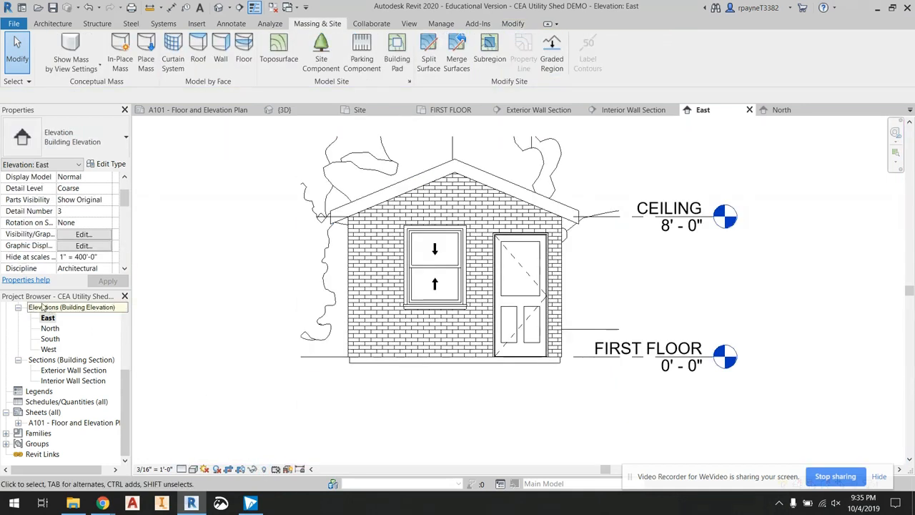
# - In the North elevation, reveal hidden elements, unhide the Gray Birch tree's category, and leave the reveal mode
pyautogui.doubleClick(50, 329)
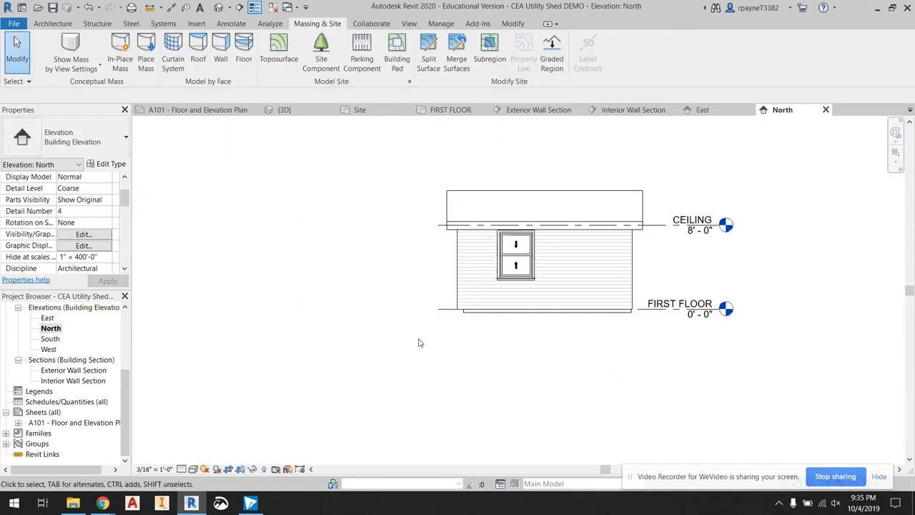
pyautogui.click(275, 469)
pyautogui.click(485, 259)
pyautogui.click(484, 259)
pyautogui.rightClick(483, 203)
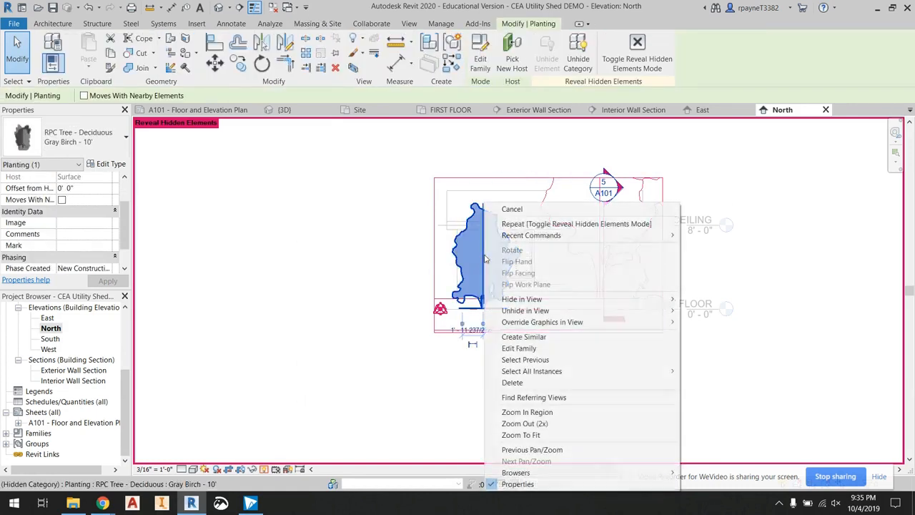
pyautogui.moveTo(586, 310)
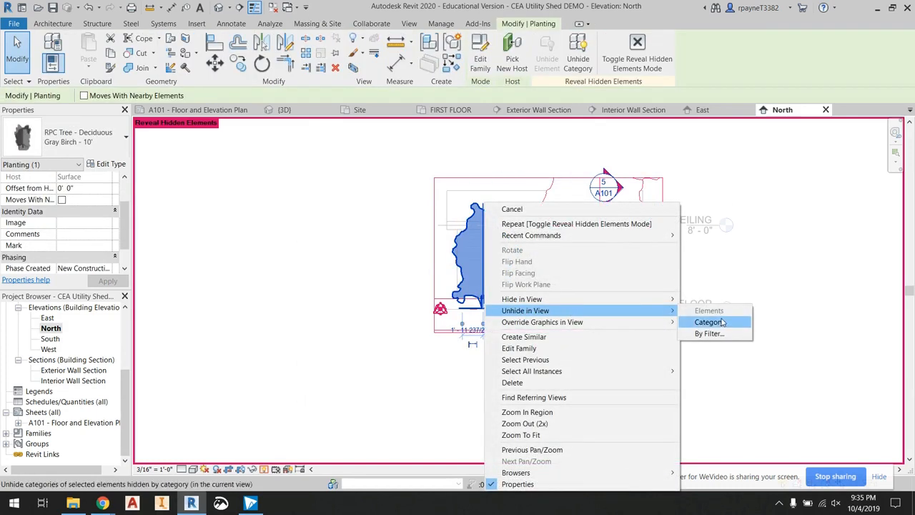
pyautogui.click(709, 311)
pyautogui.click(363, 317)
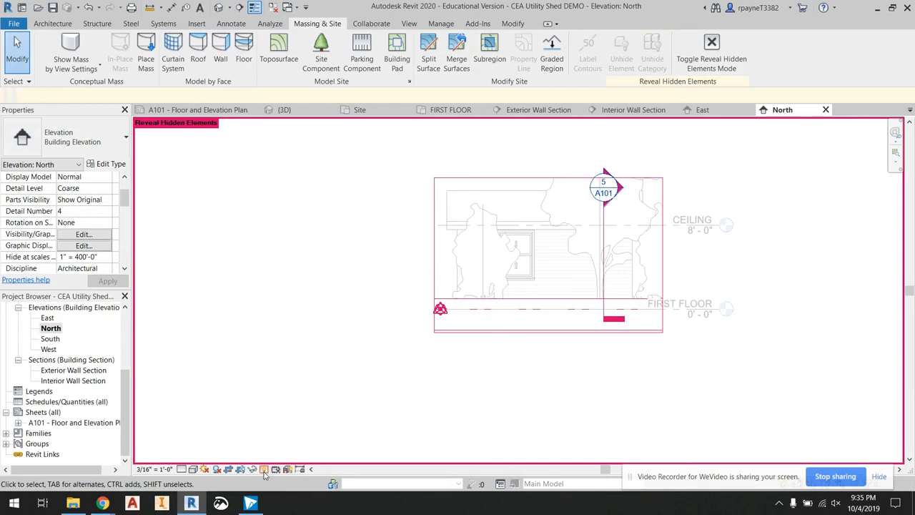
pyautogui.click(264, 470)
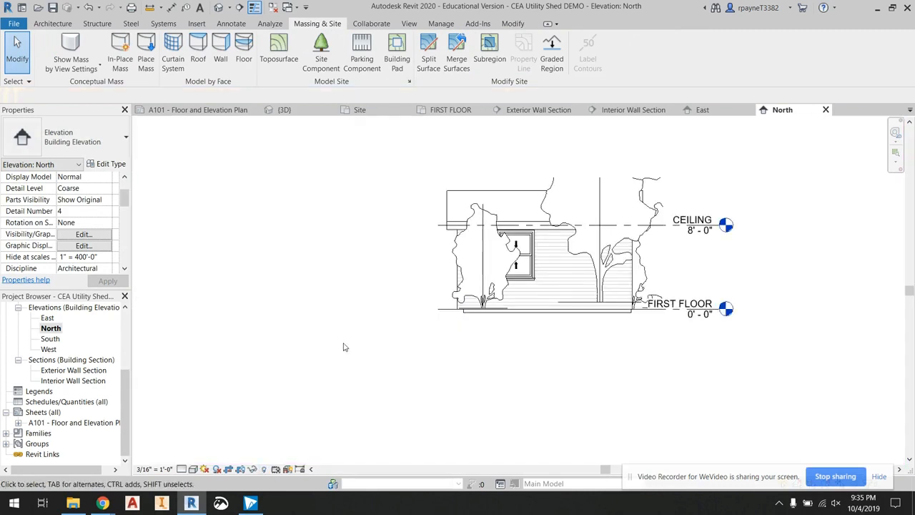
# - Return to sheet A101 and check the updated elevation viewports and the 3D viewport
pyautogui.doubleClick(45, 421)
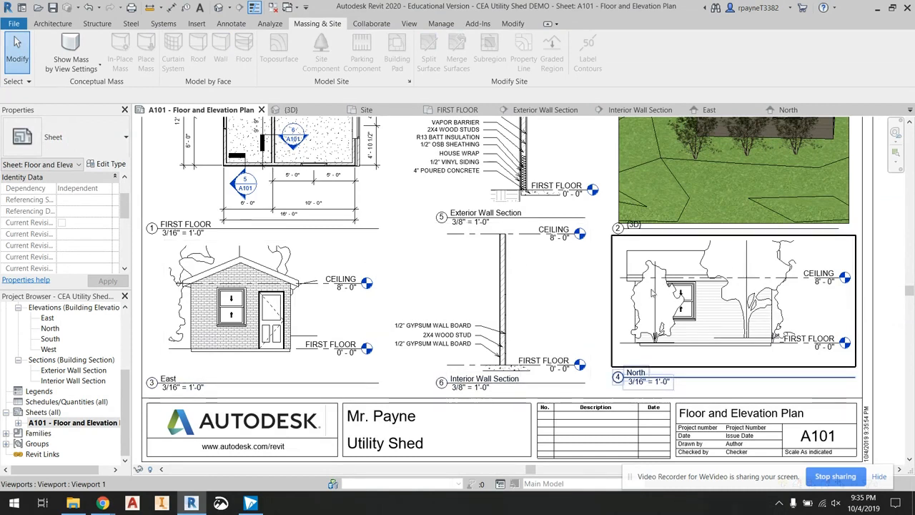
pyautogui.moveTo(750, 191); pyautogui.dragTo(693, 268, button='middle')
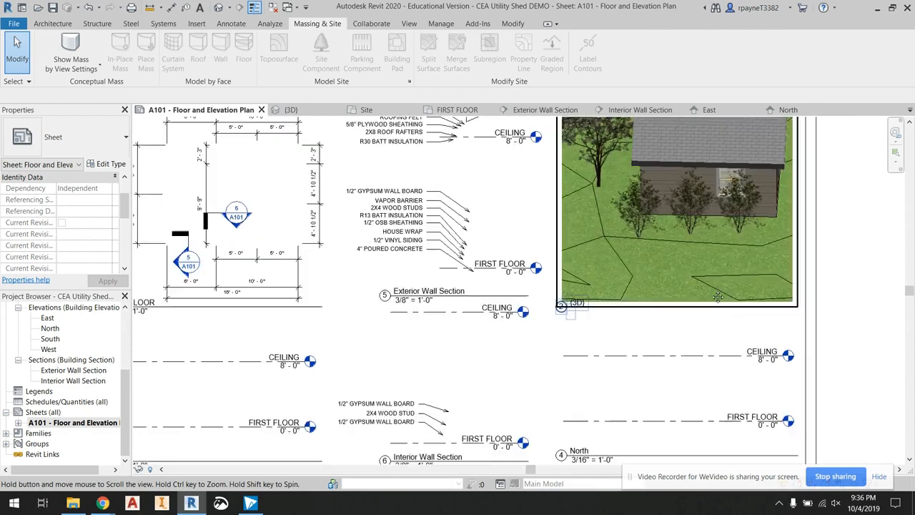
pyautogui.scroll(-1, 679, 198)
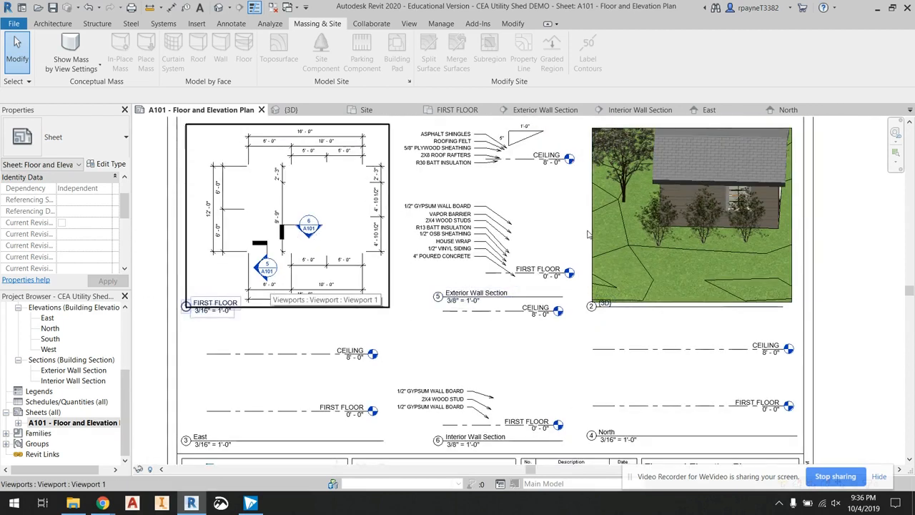
# - Open the {3D} view and restore its Home orientation
pyautogui.scroll(3, 42, 403)
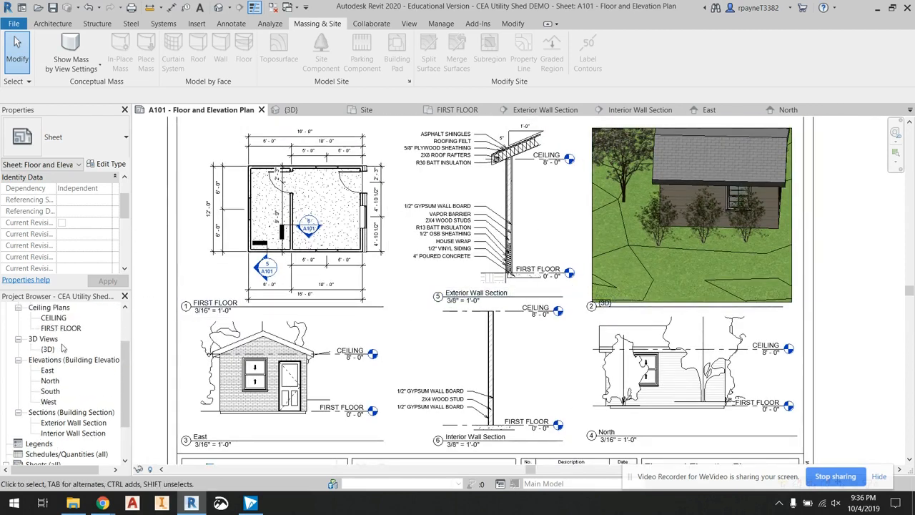
pyautogui.doubleClick(48, 349)
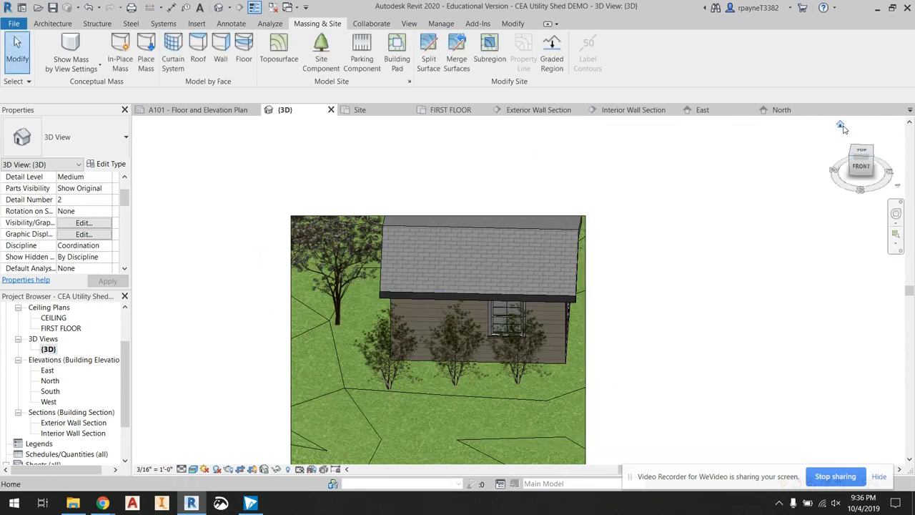
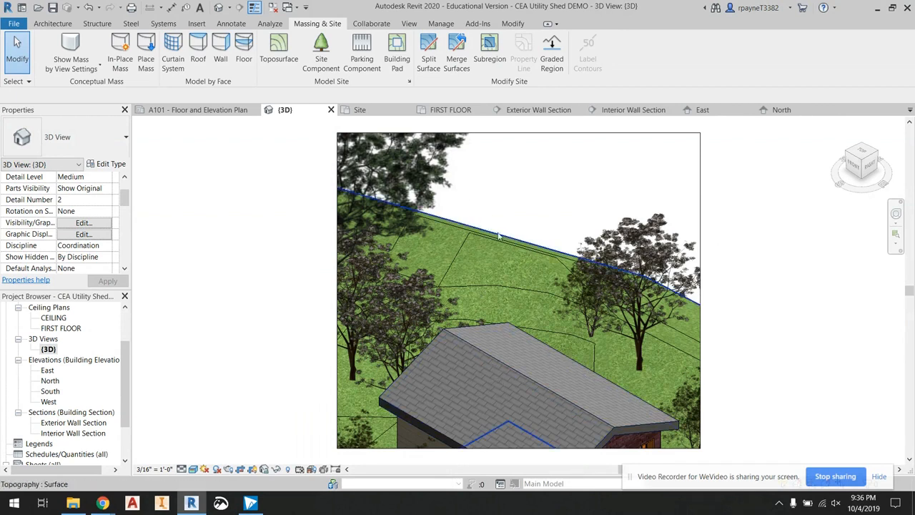
pyautogui.scroll(-1, 469, 236)
pyautogui.scroll(-1, 512, 199)
pyautogui.moveTo(484, 402); pyautogui.dragTo(478, 358, button='middle')
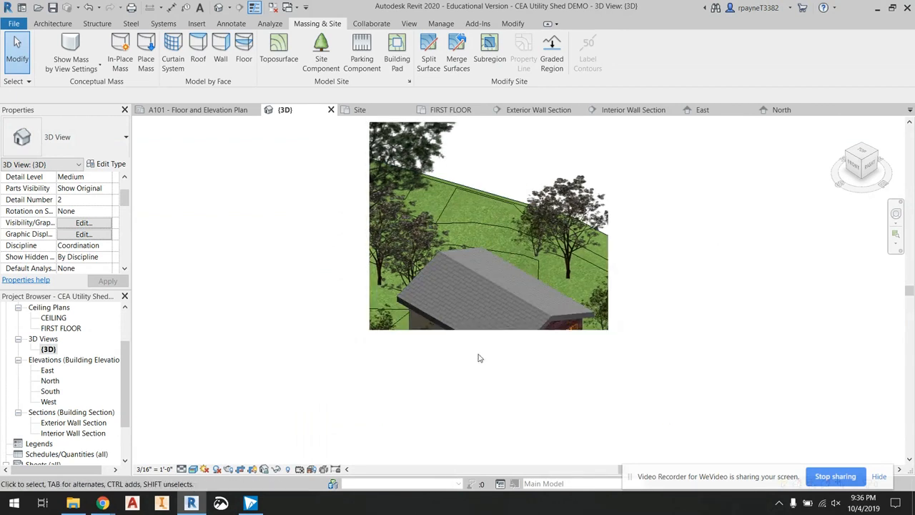
# - Reframe the 3D view's crop region by extending its lower edge below the shed, lowering its upper edge to just above the roof, and tightening the left edge
pyautogui.click(473, 330)
pyautogui.moveTo(488, 329); pyautogui.dragTo(488, 419)
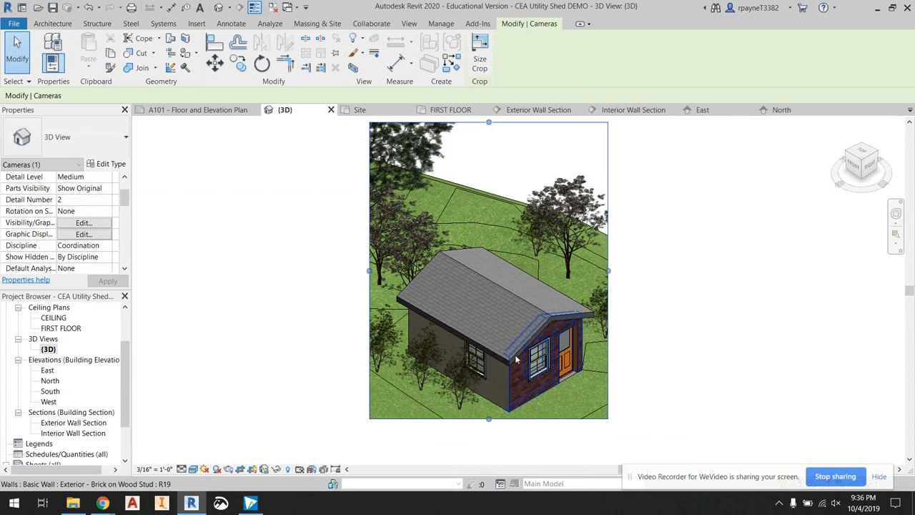
pyautogui.moveTo(489, 122); pyautogui.dragTo(481, 233)
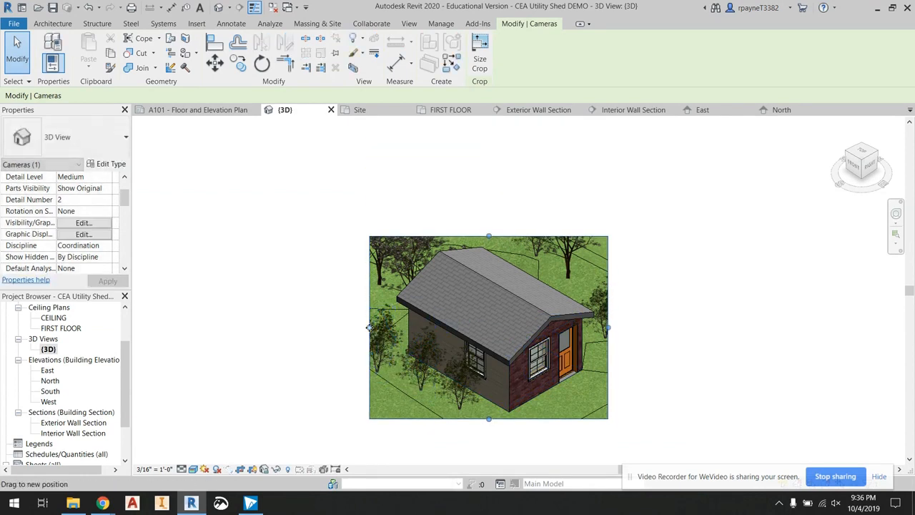
pyautogui.click(684, 346)
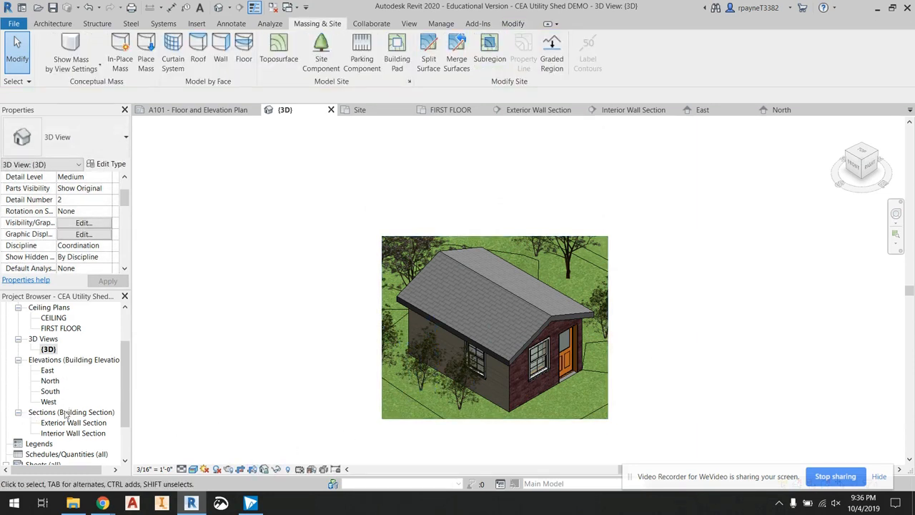
pyautogui.scroll(-2, 65, 415)
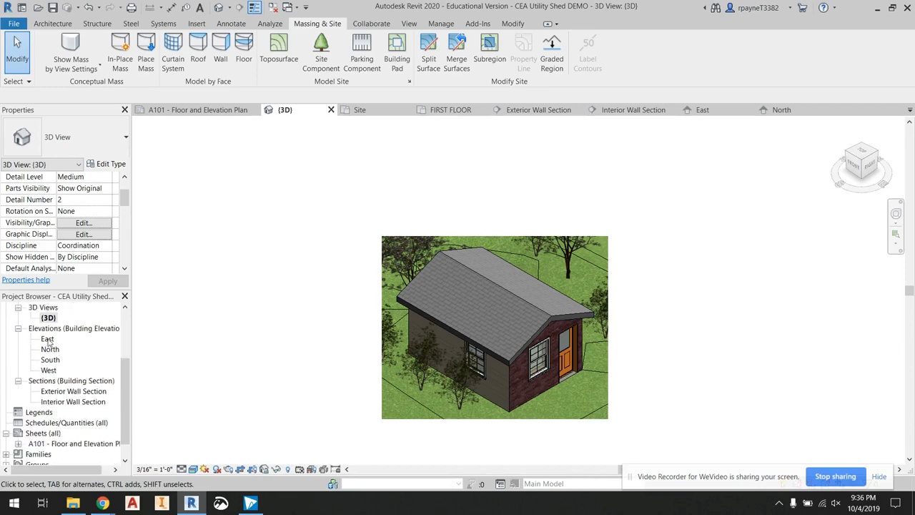
# - Open the East elevation and hide the Gray Birch tree's entire category in that view
pyautogui.doubleClick(47, 339)
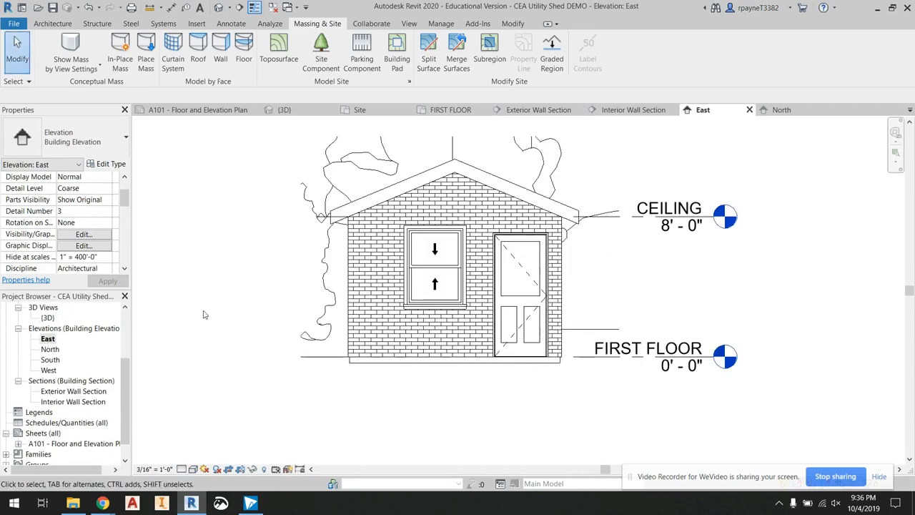
pyautogui.click(334, 185)
pyautogui.rightClick(334, 185)
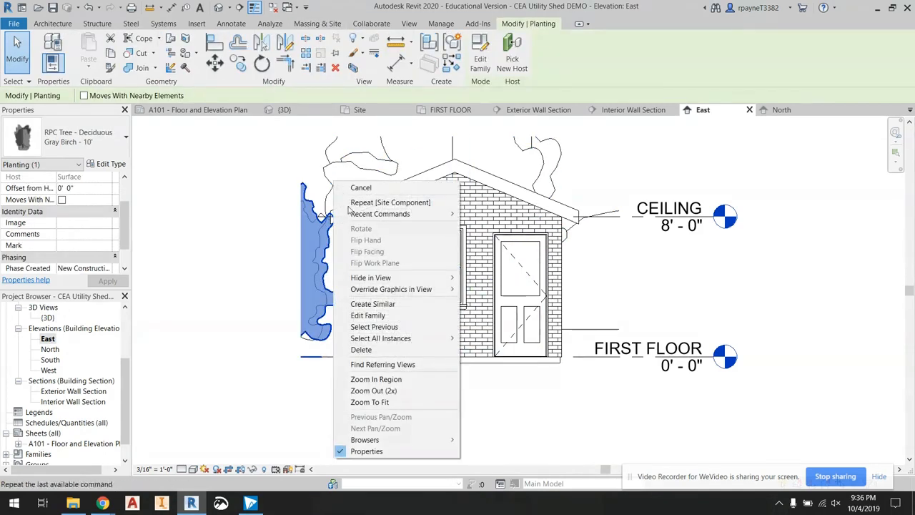
pyautogui.moveTo(400, 277)
pyautogui.click(486, 290)
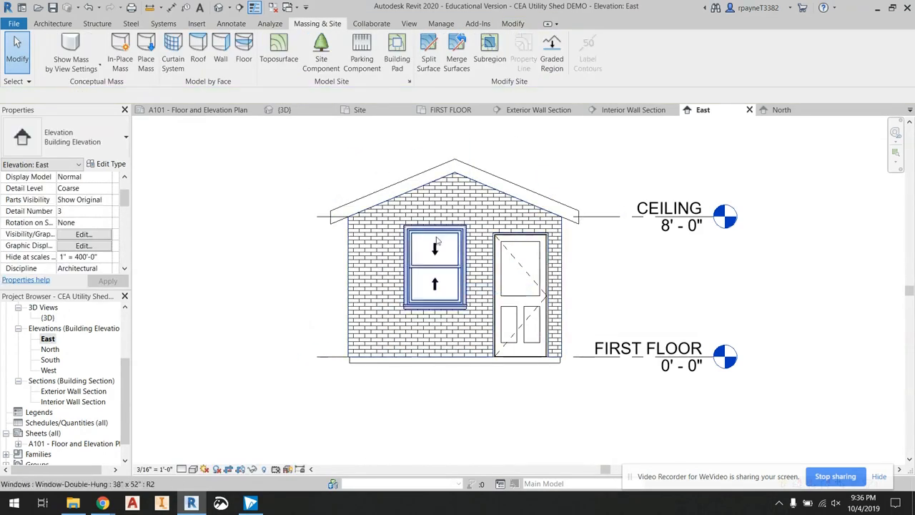
# - Open the North elevation and hide the category of the Gray Birch tree in front of the shed
pyautogui.doubleClick(52, 349)
pyautogui.rightClick(491, 247)
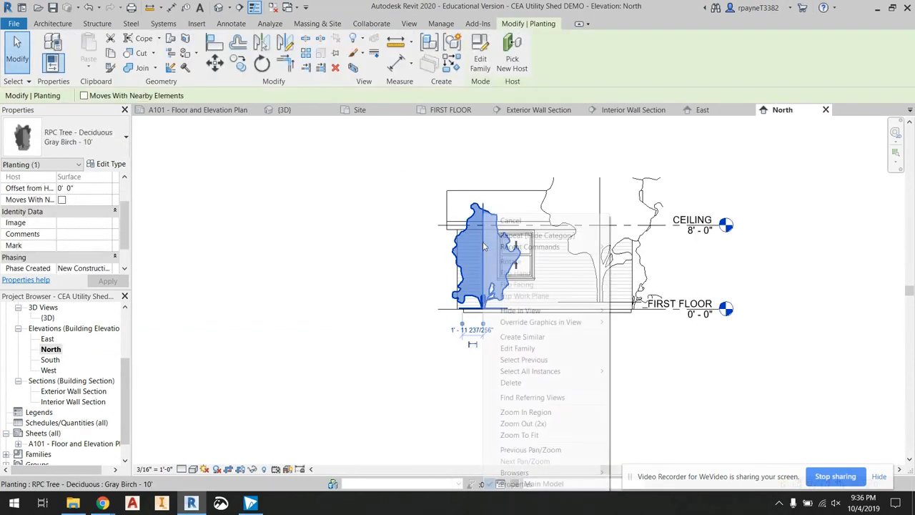
pyautogui.moveTo(552, 313)
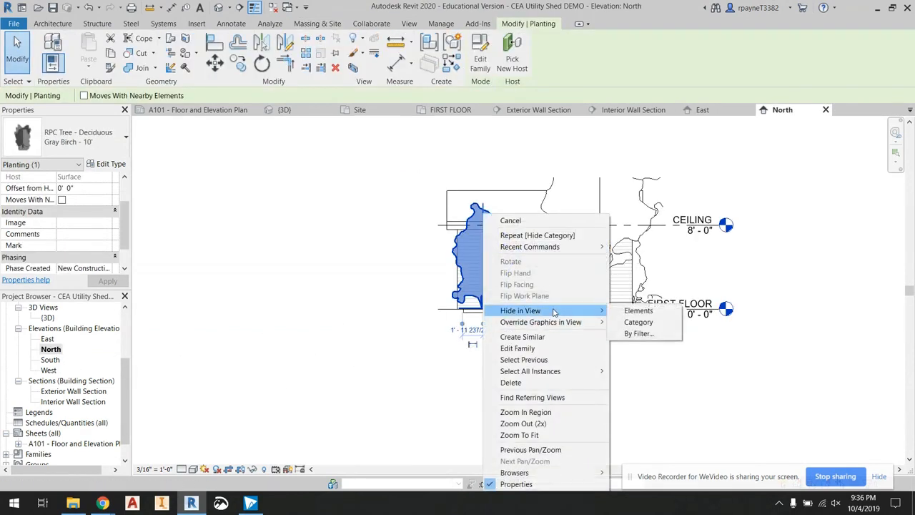
pyautogui.click(639, 322)
# - Return to sheet A101 and move the 3D viewport up into the empty space above the North elevation
pyautogui.scroll(-2, 71, 418)
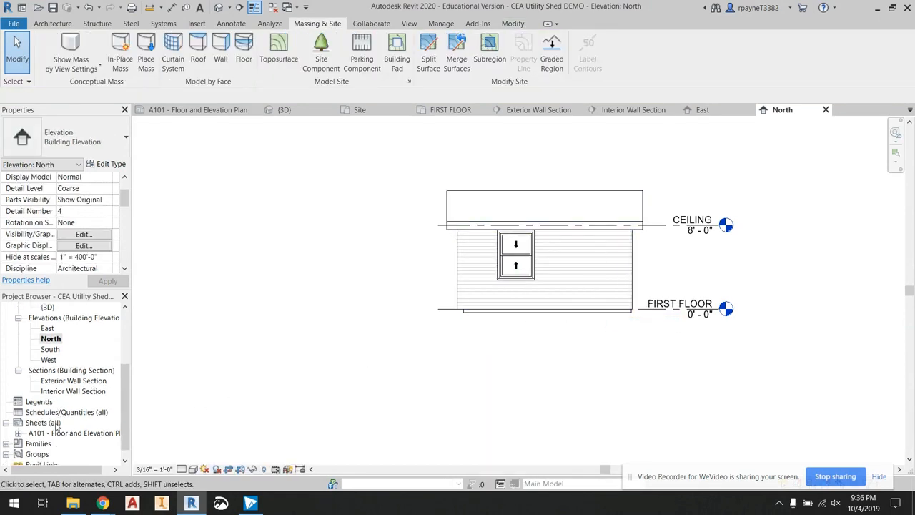
pyautogui.doubleClick(66, 423)
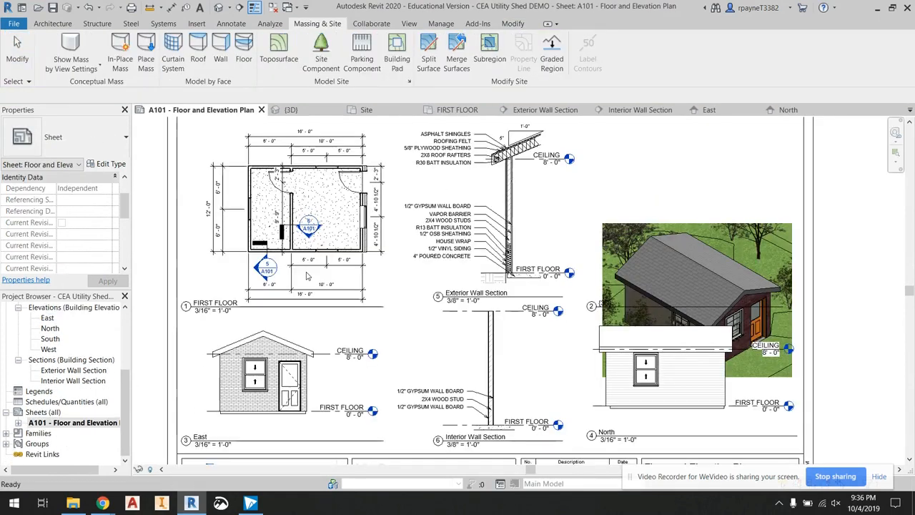
pyautogui.scroll(-3, 547, 372)
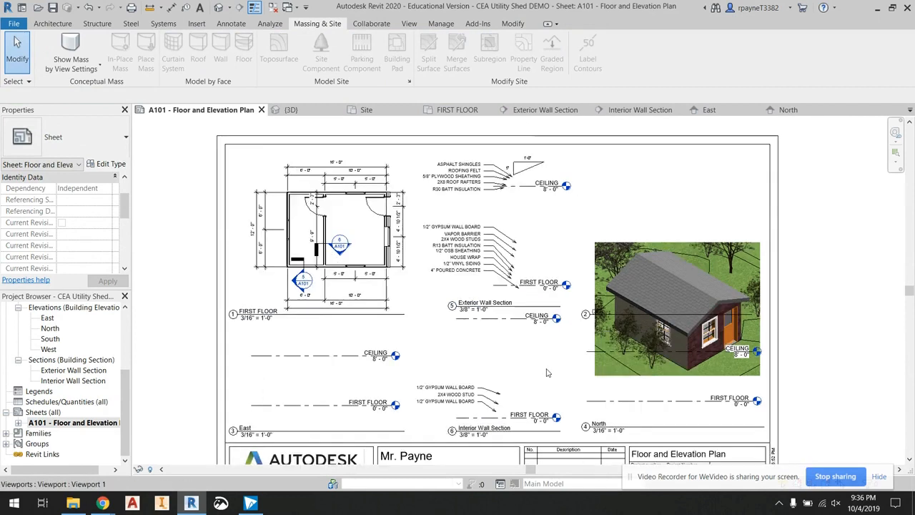
pyautogui.click(625, 282)
pyautogui.moveTo(624, 281); pyautogui.dragTo(628, 216)
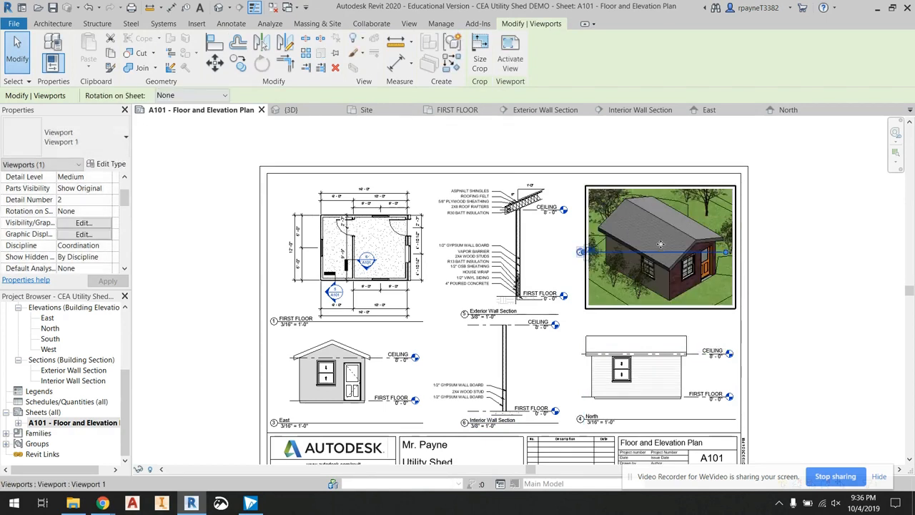
# - Move the 3D viewport's title down so that it sits just below the image
pyautogui.click(769, 253)
pyautogui.click(706, 254)
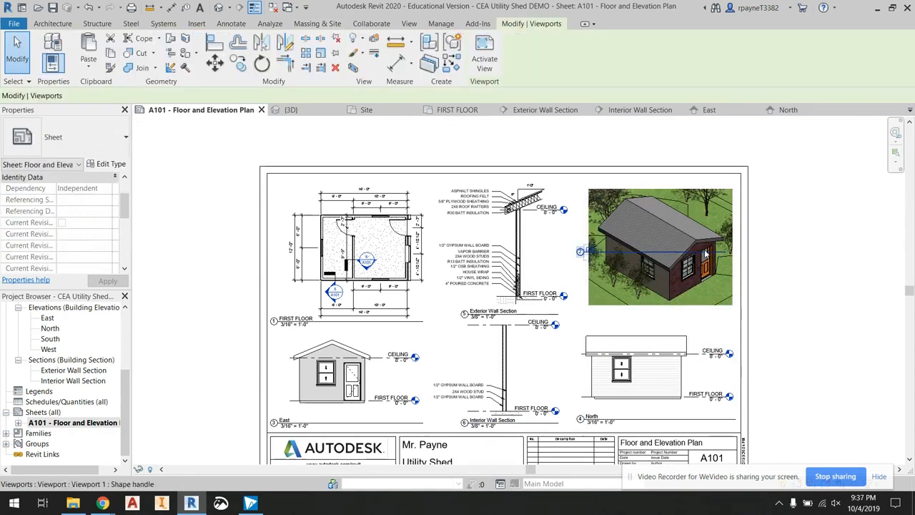
pyautogui.moveTo(693, 254); pyautogui.dragTo(692, 323)
pyautogui.click(798, 290)
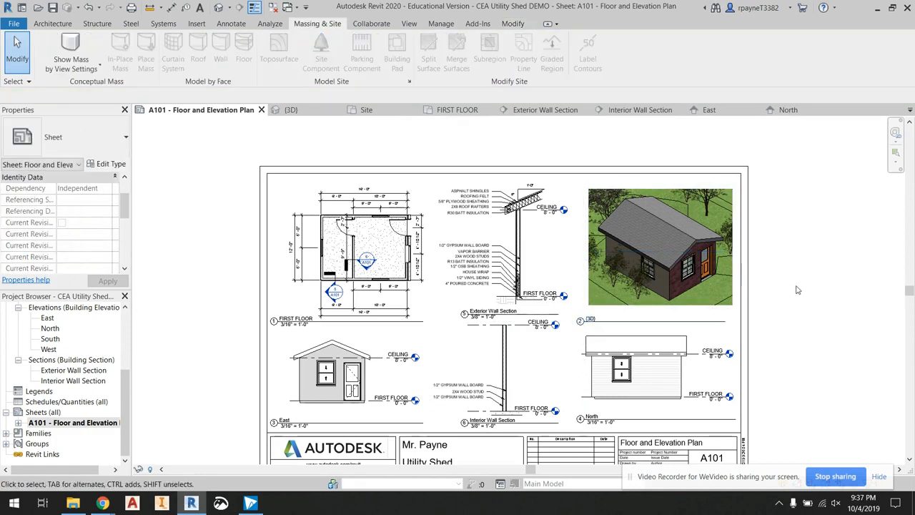
# - Examine the layout of sheet A101, checking the elevations, floor plan, wall sections and 3D viewport
pyautogui.moveTo(846, 303); pyautogui.dragTo(813, 250, button='middle')
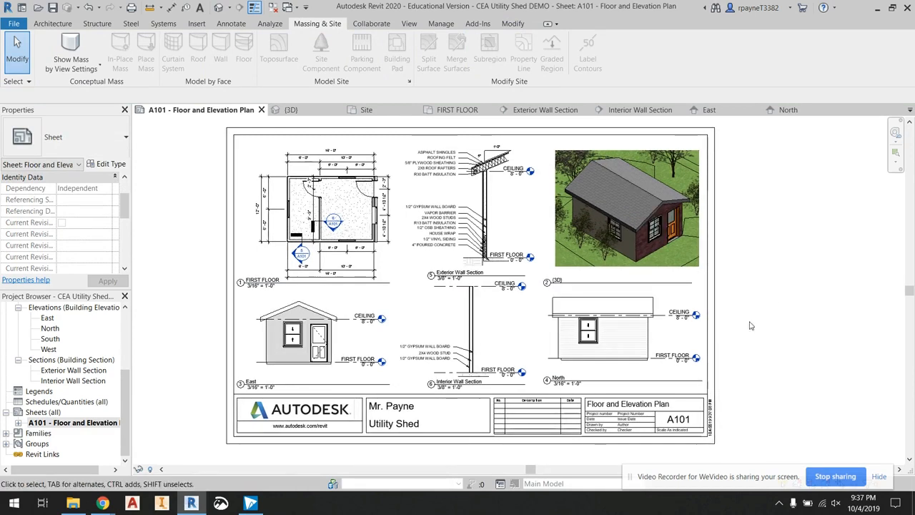
pyautogui.scroll(3, 585, 384)
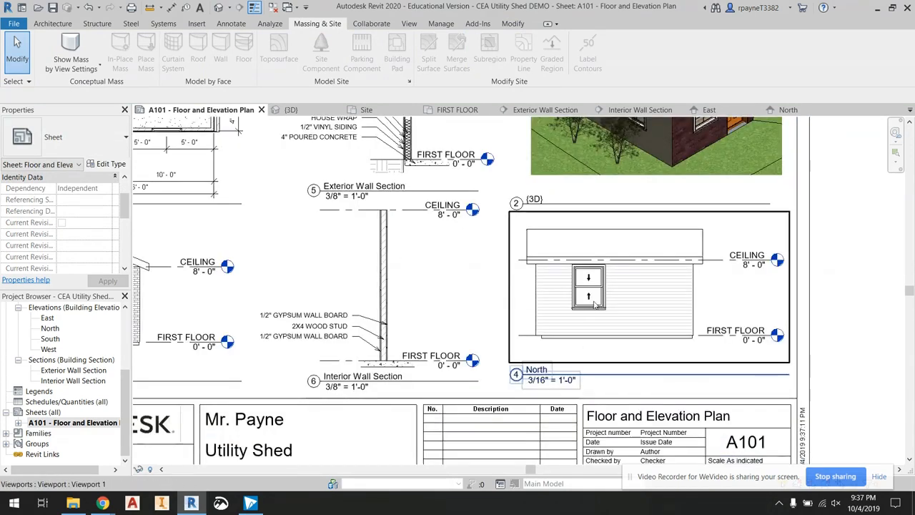
pyautogui.moveTo(324, 320); pyautogui.dragTo(554, 315, button='middle')
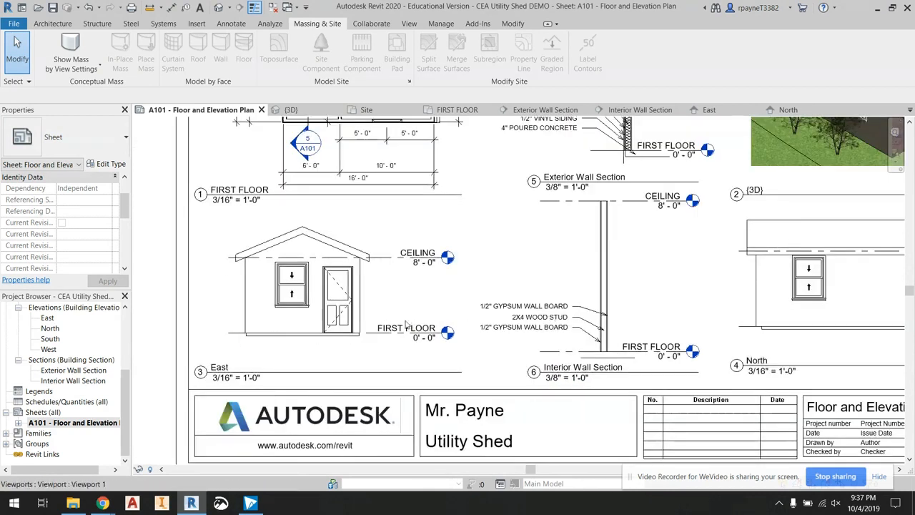
pyautogui.scroll(-1, 336, 334)
pyautogui.scroll(-1, 335, 334)
pyautogui.moveTo(377, 291); pyautogui.dragTo(370, 234, button='middle')
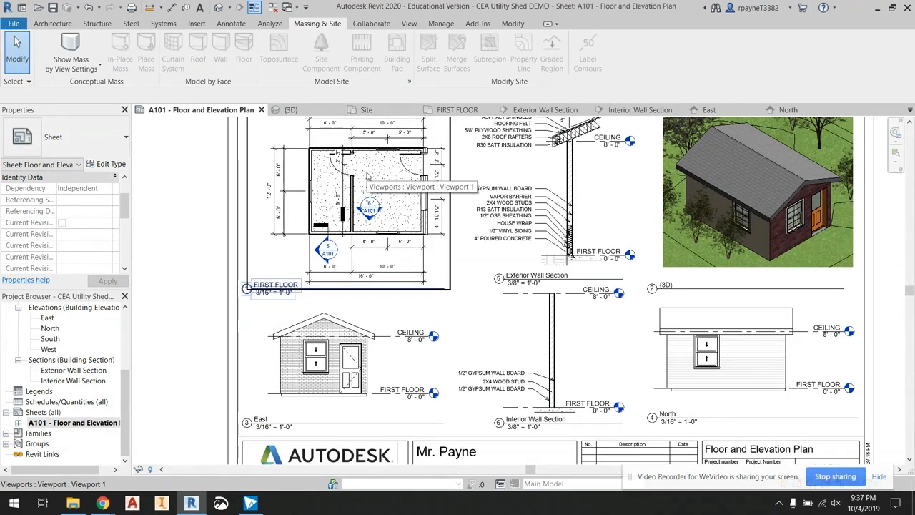
pyautogui.moveTo(635, 234)
pyautogui.mouseDown(button='middle')
pyautogui.moveTo(628, 271)
pyautogui.moveTo(582, 232)
pyautogui.mouseUp(button='middle')
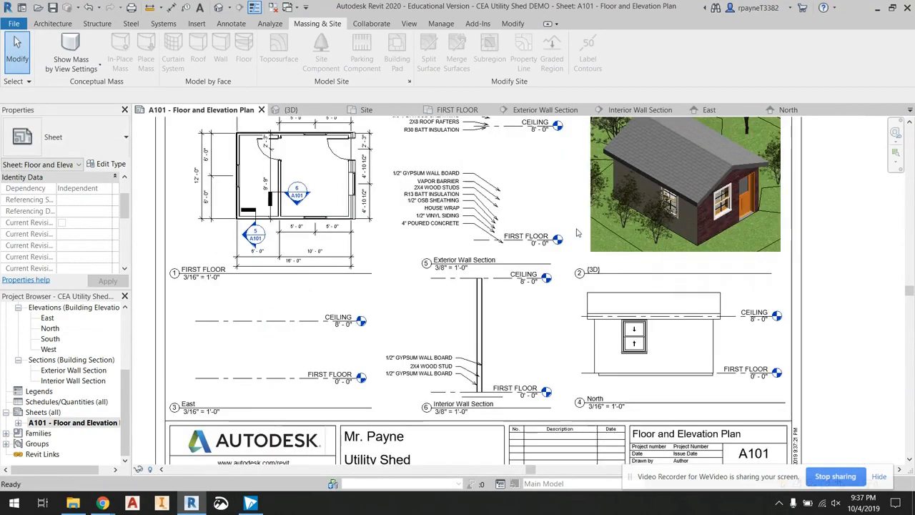
pyautogui.scroll(-3, 555, 257)
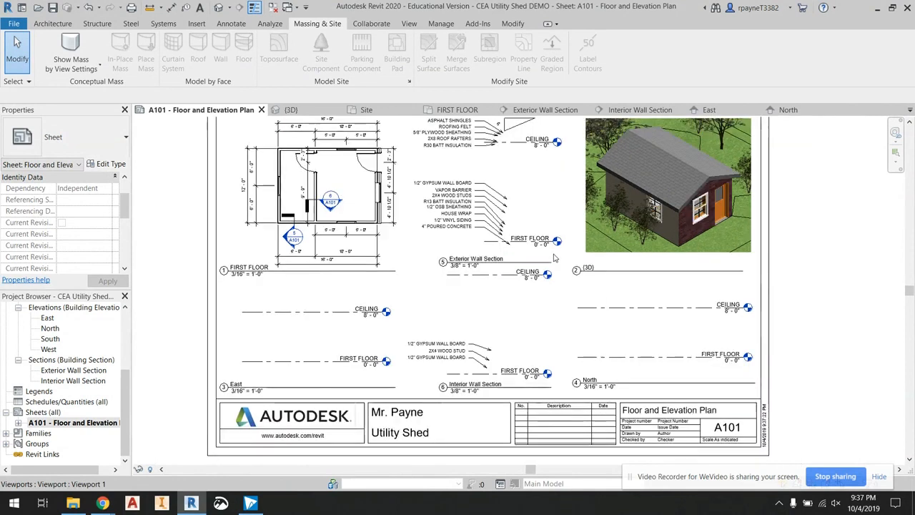
pyautogui.moveTo(797, 233); pyautogui.dragTo(781, 243, button='middle')
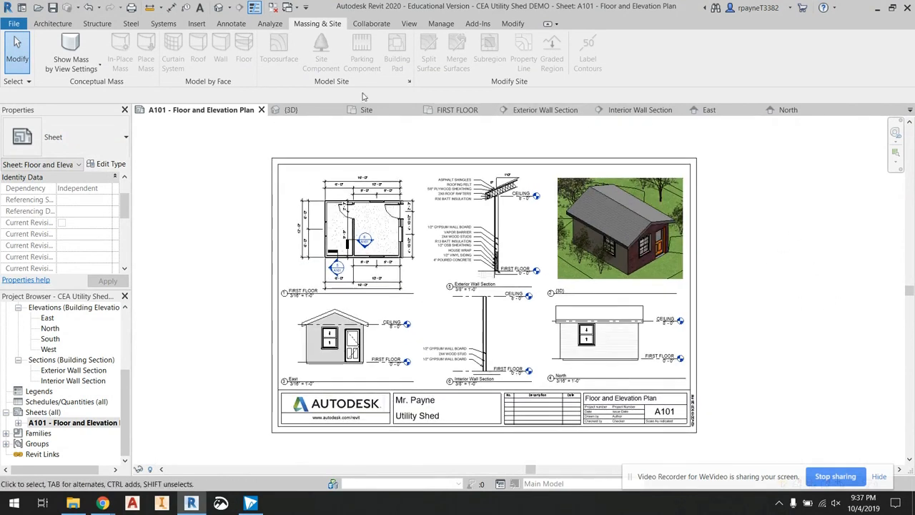
# - Start printing sheet A101, dismiss the printer settings warning and choose Adobe PDF as the printer
pyautogui.click(132, 7)
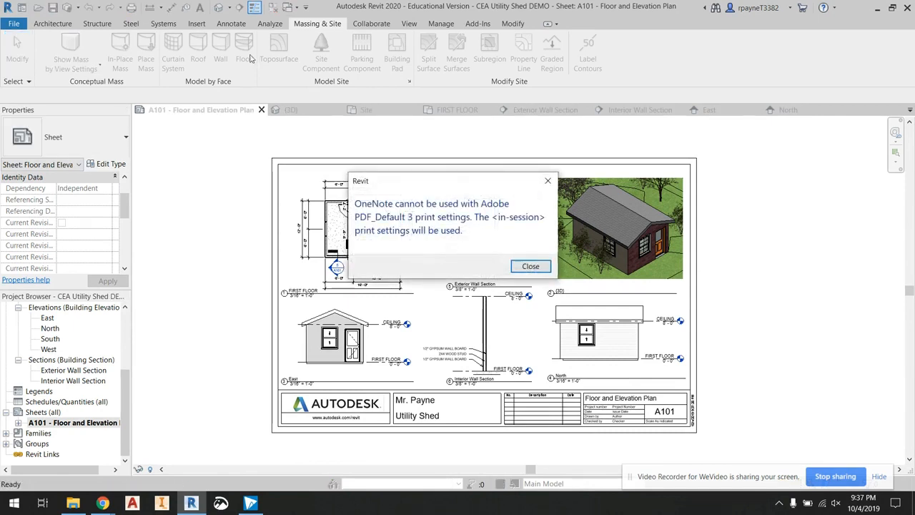
pyautogui.click(531, 266)
pyautogui.click(161, 67)
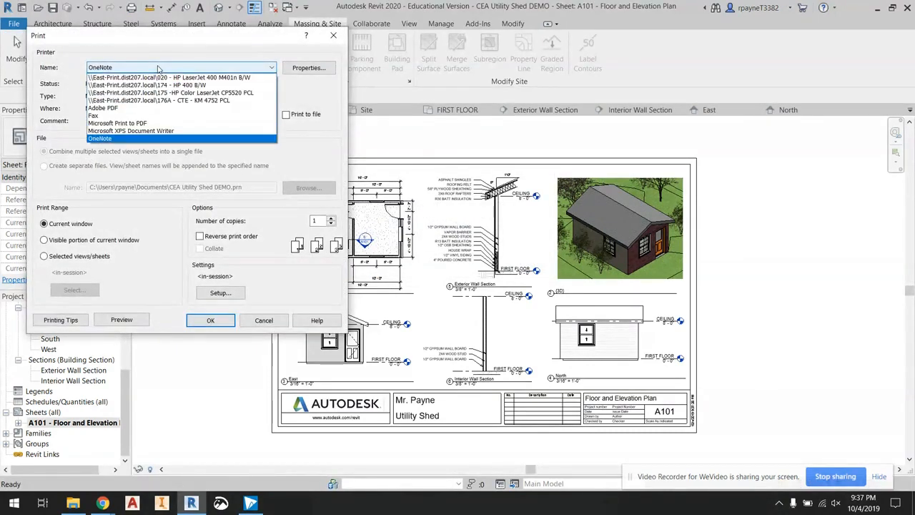
pyautogui.click(156, 108)
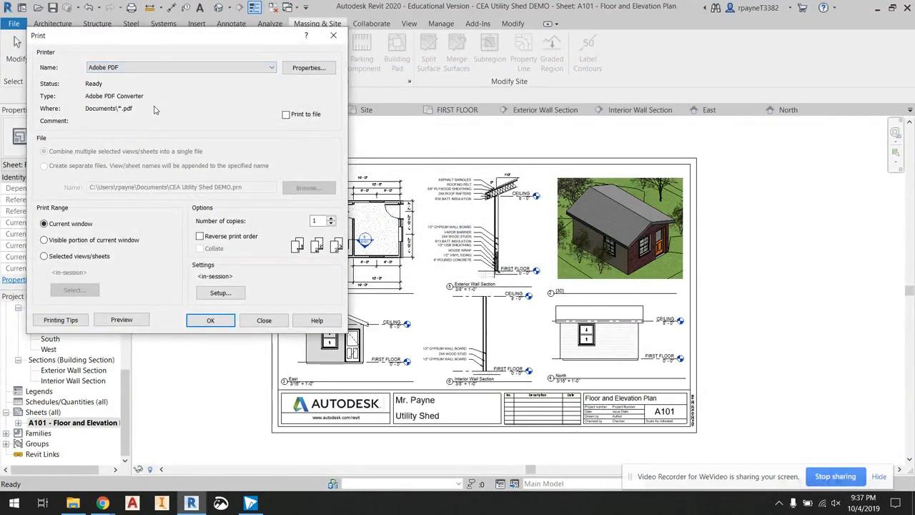
# - Configure the Adobe PDF printer with Smallest File Size default settings and an 11 x 17 page size
pyautogui.click(307, 68)
pyautogui.click(222, 131)
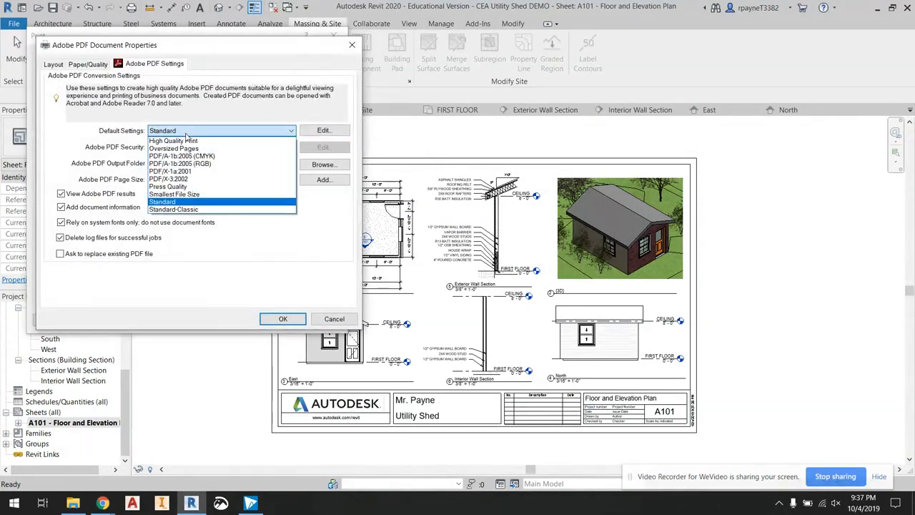
pyautogui.click(200, 194)
pyautogui.click(198, 179)
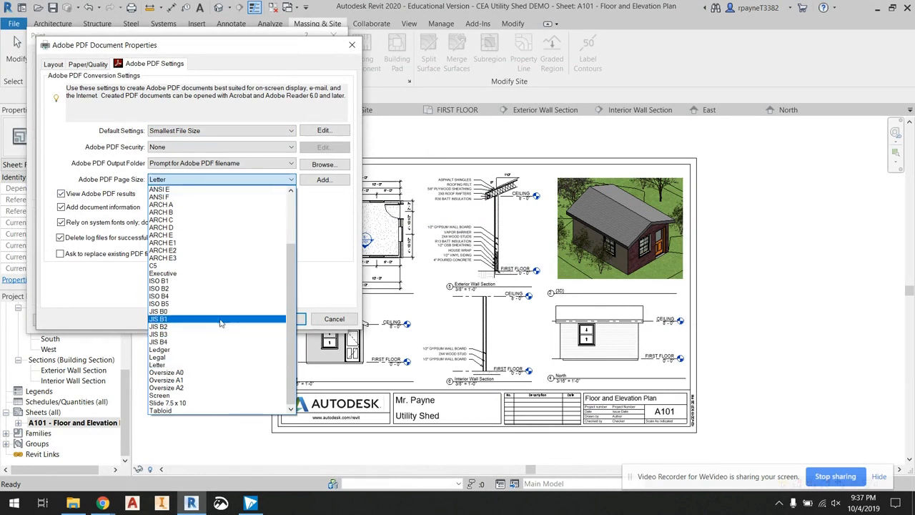
pyautogui.scroll(5, 222, 317)
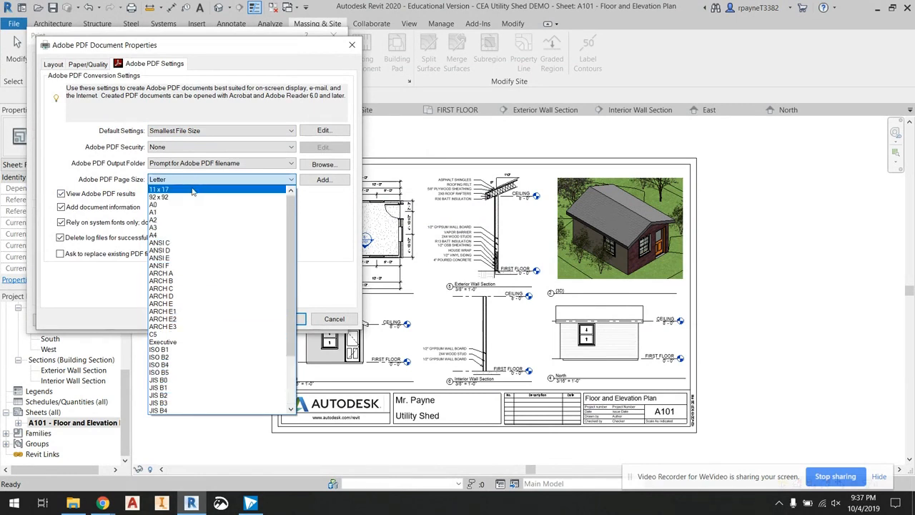
pyautogui.click(195, 189)
pyautogui.click(284, 319)
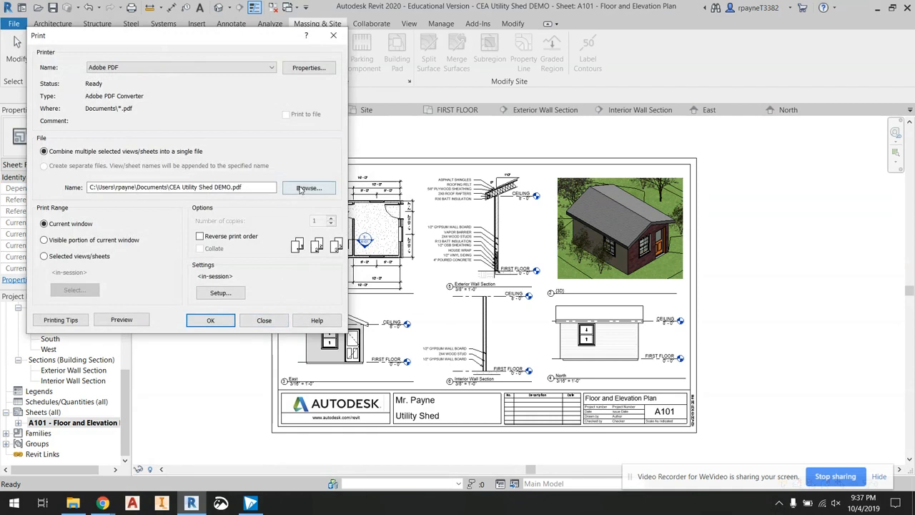
# - In the print setup, set the paper size to 11 x 17 and keep the colors on Color
pyautogui.click(231, 291)
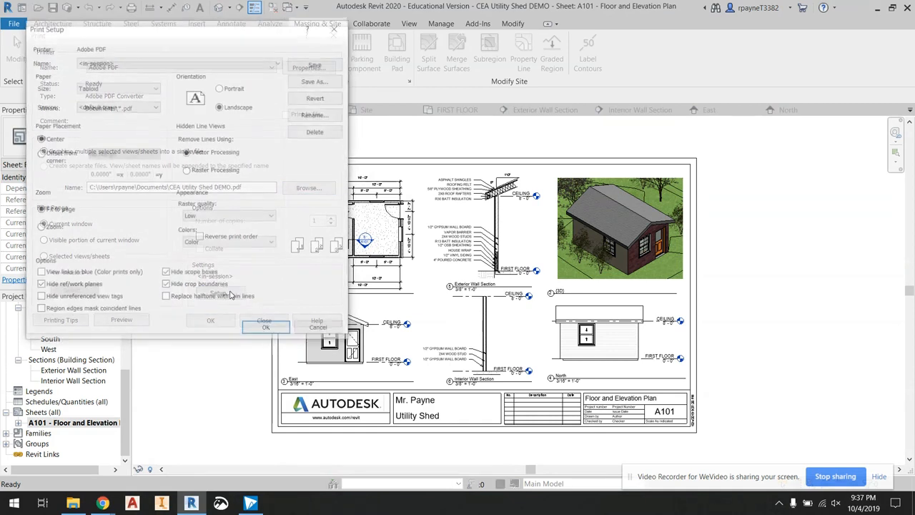
pyautogui.click(122, 87)
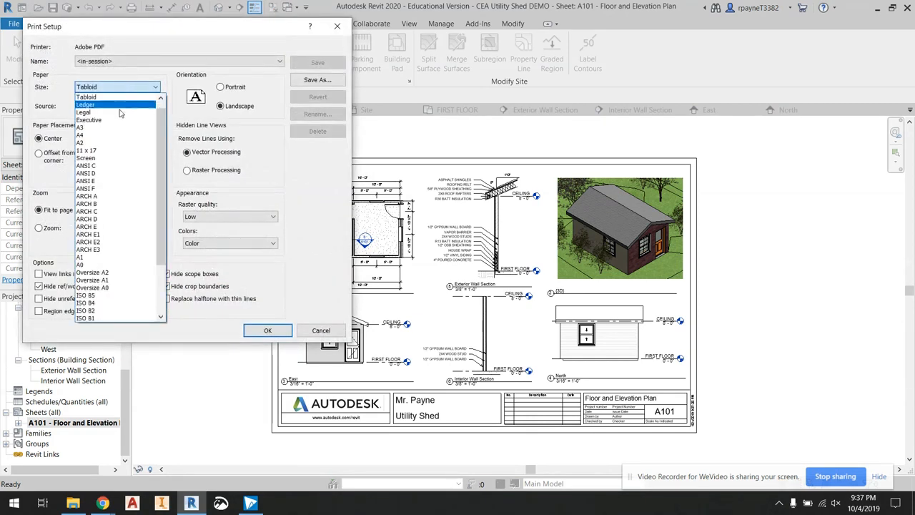
pyautogui.click(129, 153)
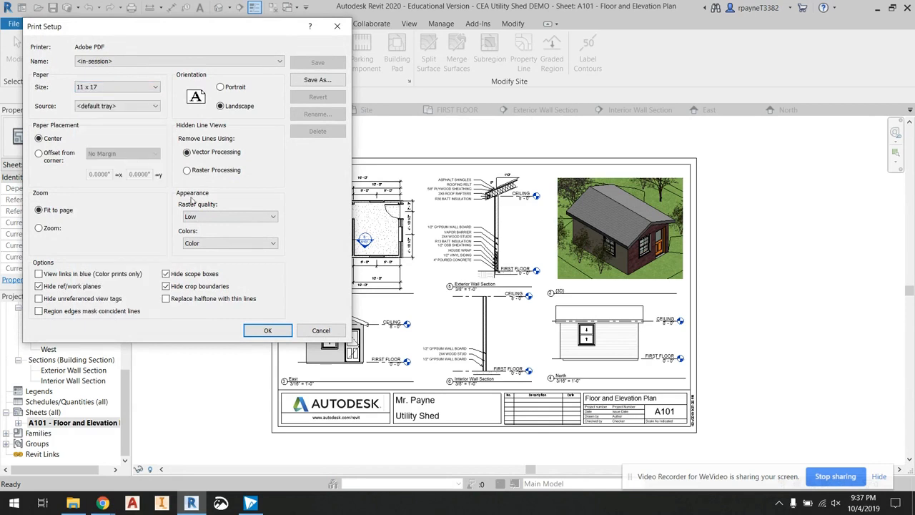
pyautogui.click(220, 243)
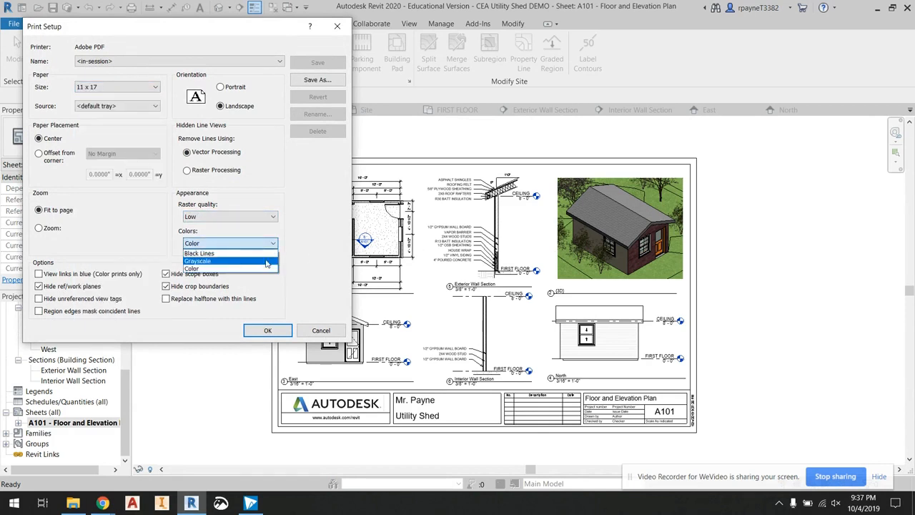
pyautogui.click(233, 270)
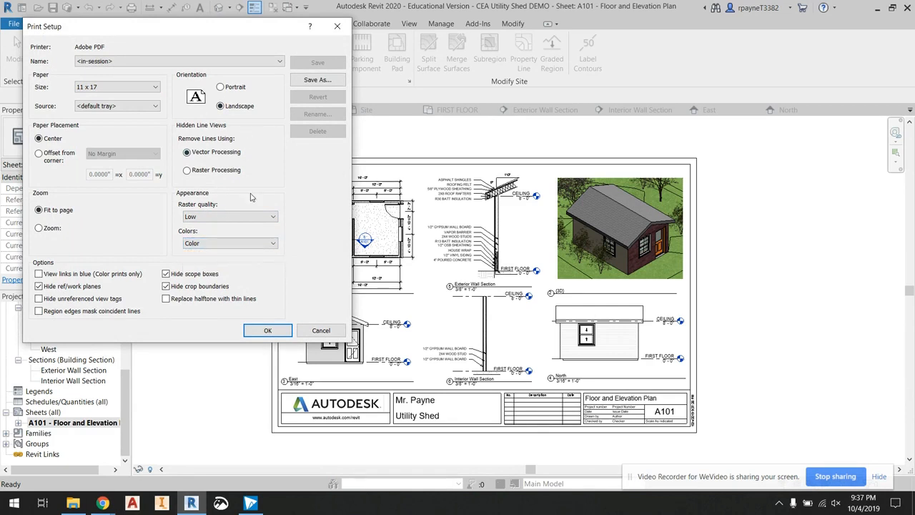
pyautogui.click(266, 330)
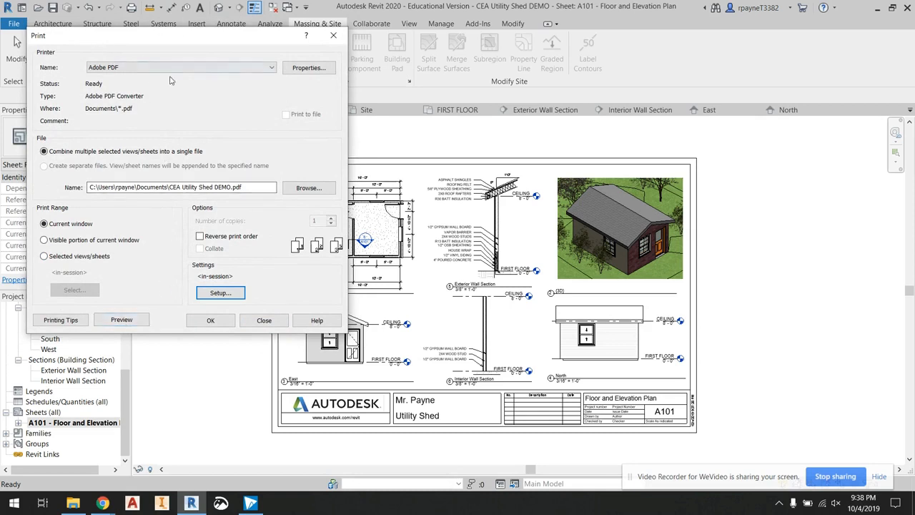
# - Preview the printed sheet and send the print job to the PDF printer
pyautogui.click(121, 320)
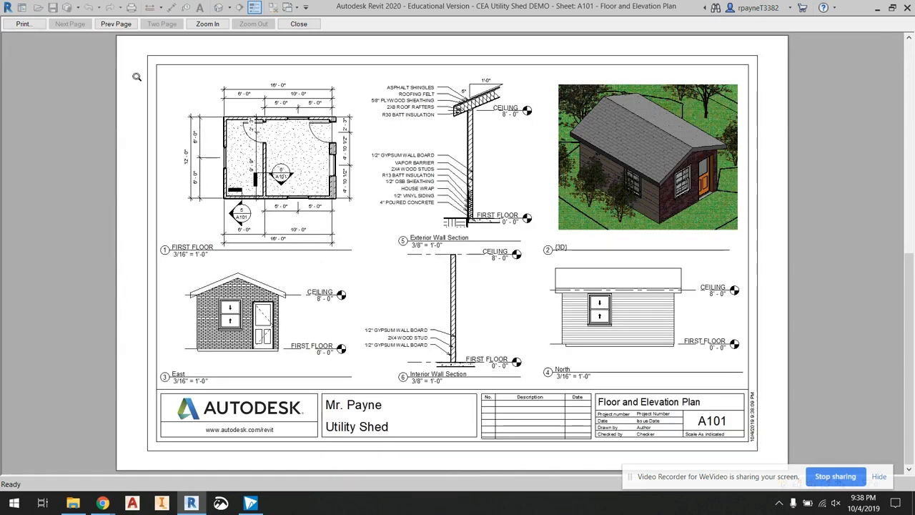
pyautogui.click(33, 26)
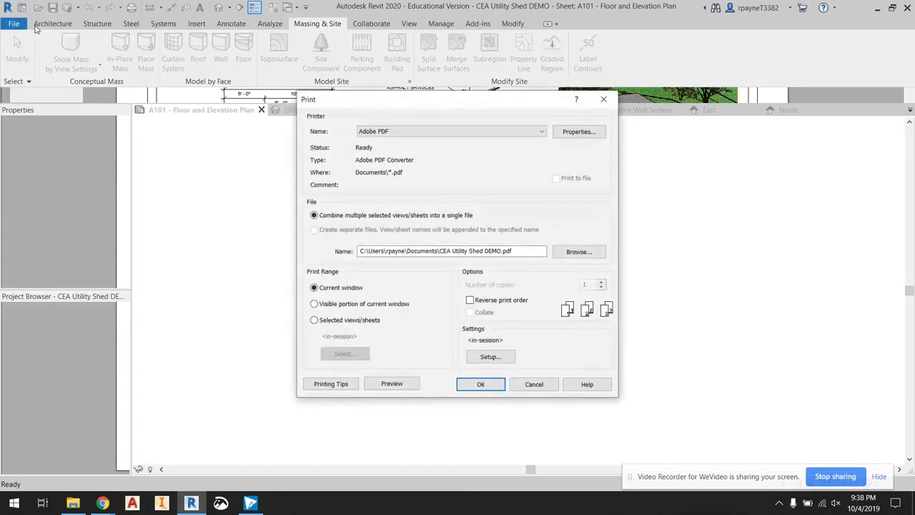
pyautogui.click(478, 385)
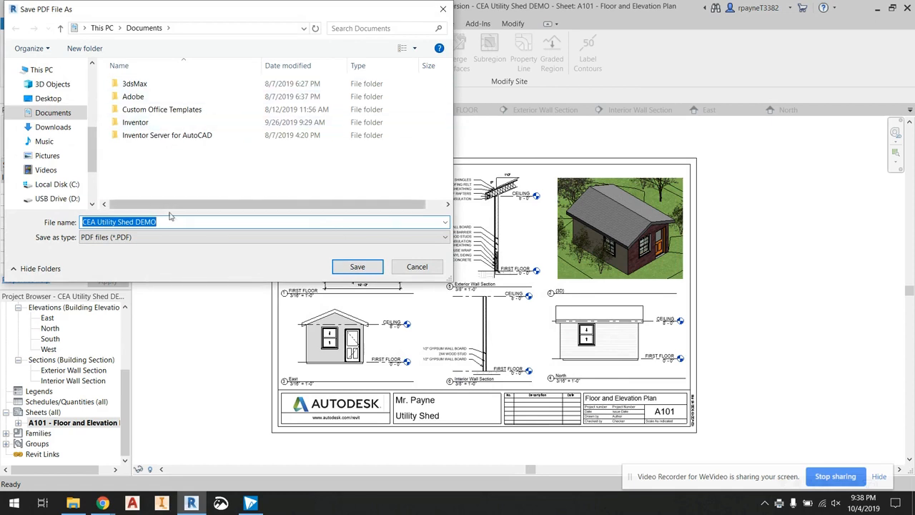
# - Save the PDF to the Desktop as "CEA Utility Shed V3"
pyautogui.click(138, 222)
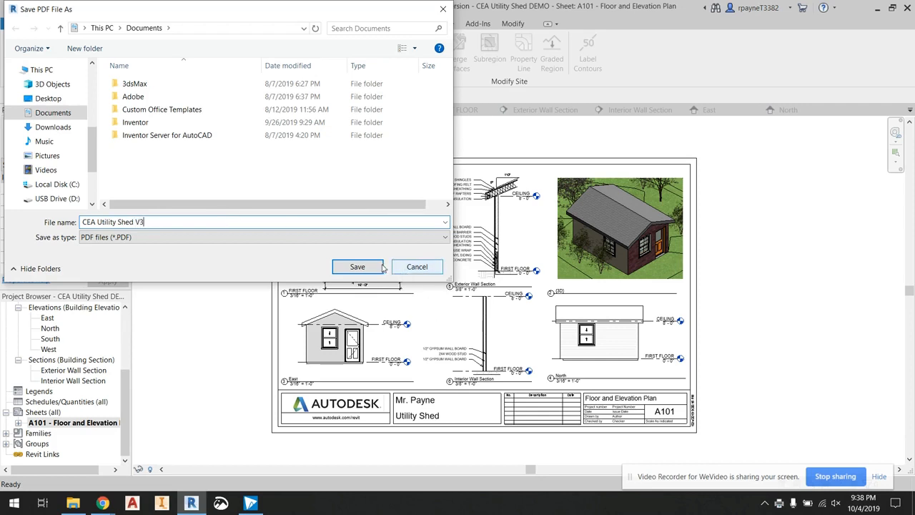
pyautogui.click(49, 98)
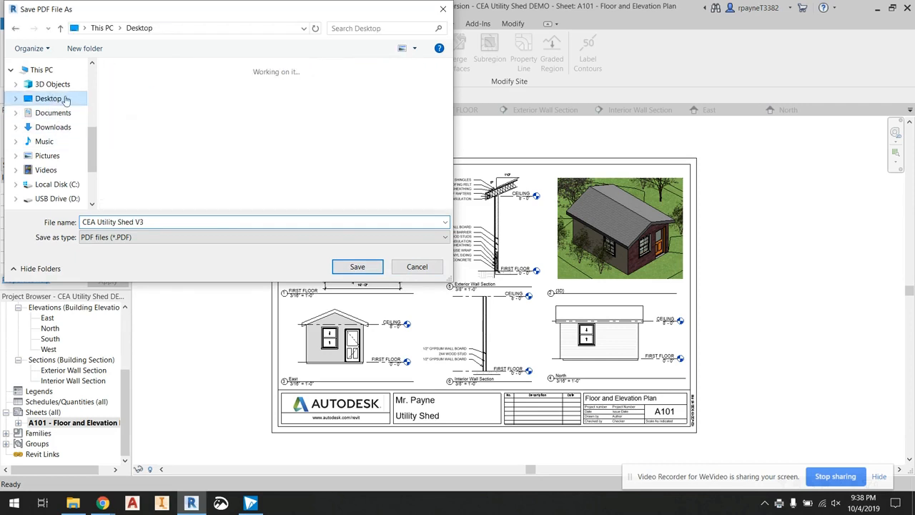
pyautogui.click(357, 267)
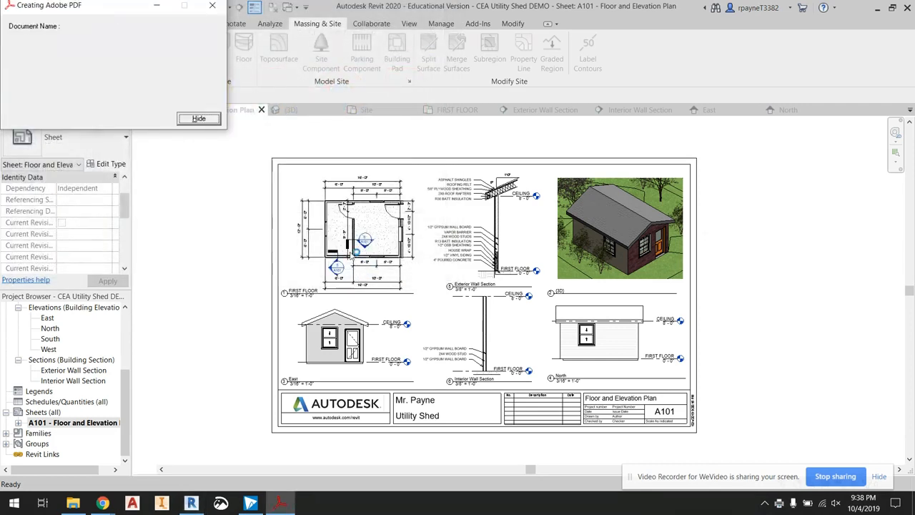